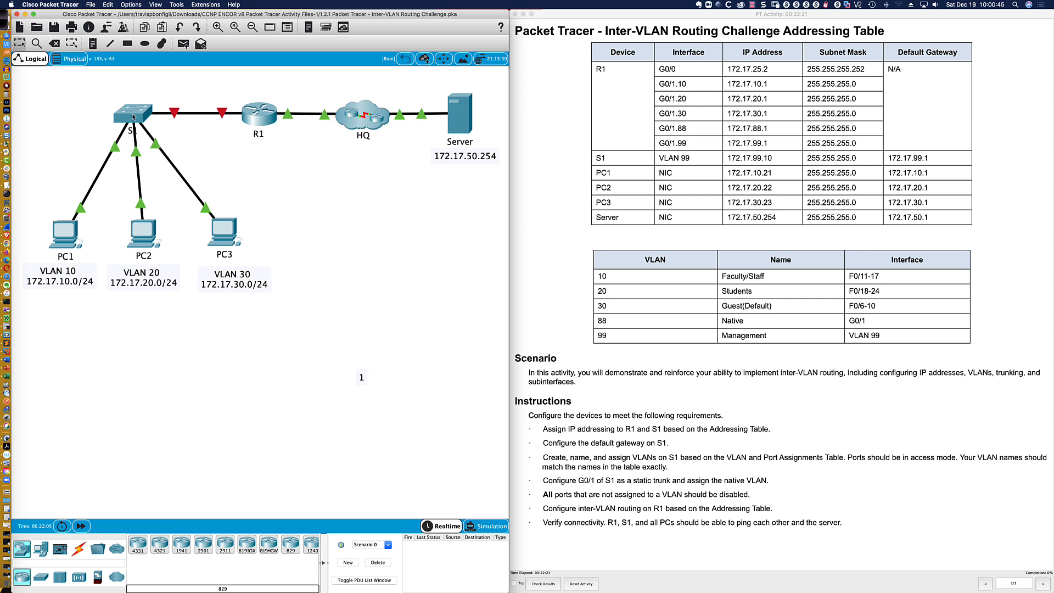
Mark switch S1 as L2, circle VLAN numbers 10, 20 and 30 under the PCs with the pen, and clear the markup.
left_click(5, 20)
left_click(426, 20)
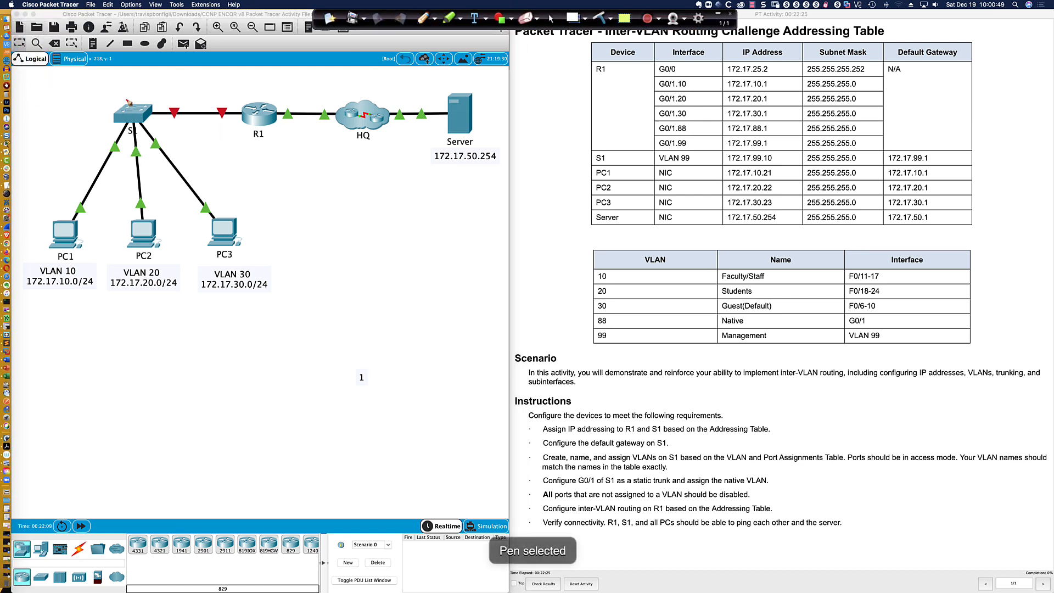
mouse_move(126, 96)
left_mouse_down()
mouse_move(127, 121)
mouse_move(139, 103)
mouse_move(138, 122)
left_mouse_up()
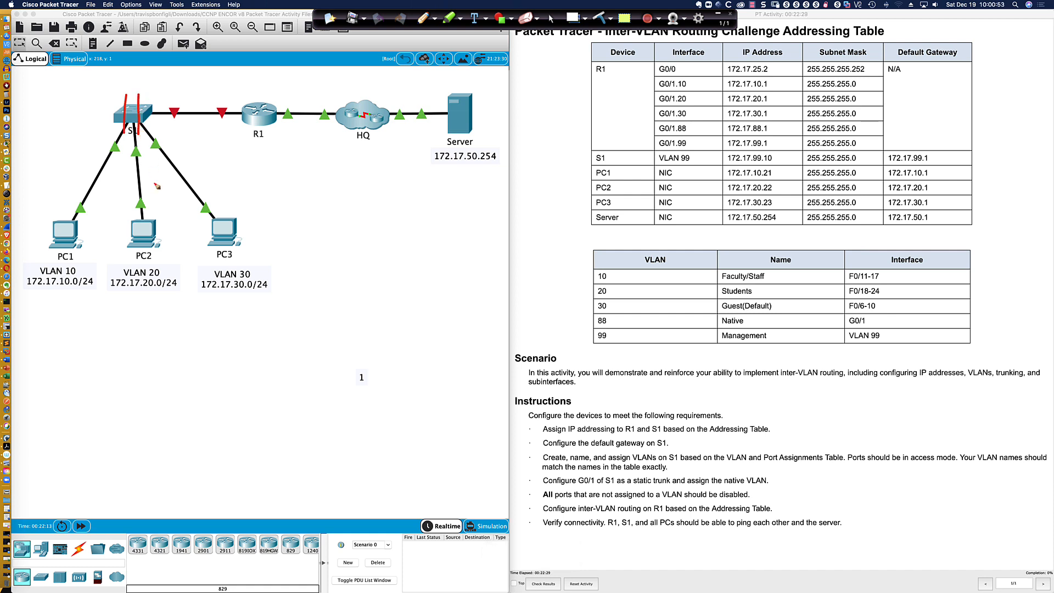
mouse_move(72, 267)
left_mouse_down()
mouse_move(82, 276)
mouse_move(76, 267)
left_mouse_up()
mouse_move(164, 275)
left_mouse_down()
mouse_move(147, 272)
mouse_move(163, 279)
mouse_move(155, 268)
left_mouse_up()
mouse_move(245, 270)
left_mouse_down()
mouse_move(255, 281)
mouse_move(241, 267)
left_mouse_up()
left_click_drag(121, 82, 132, 92)
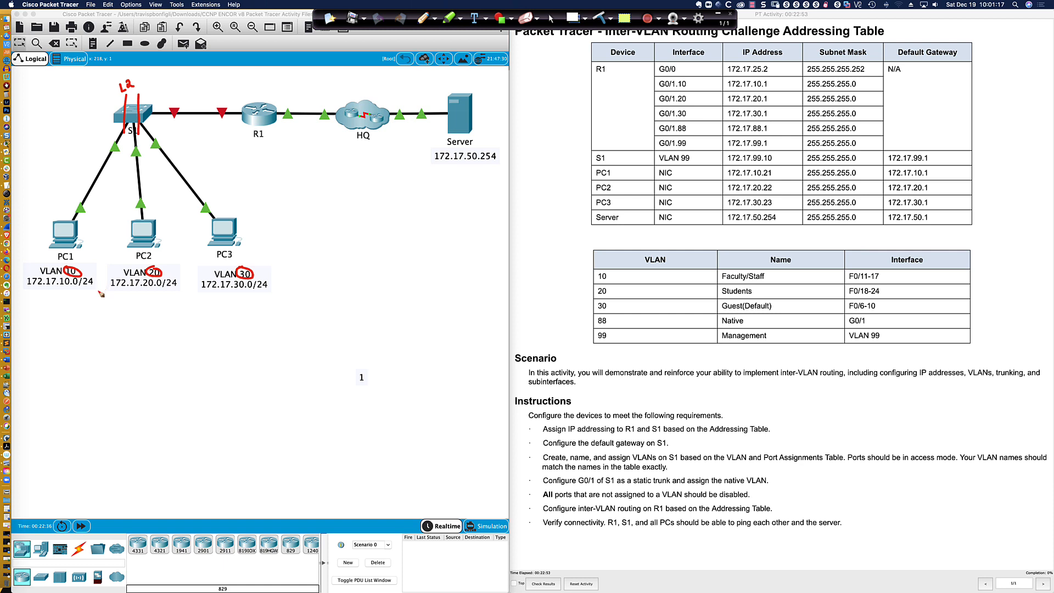
left_click_drag(36, 292, 78, 293)
left_click(552, 18)
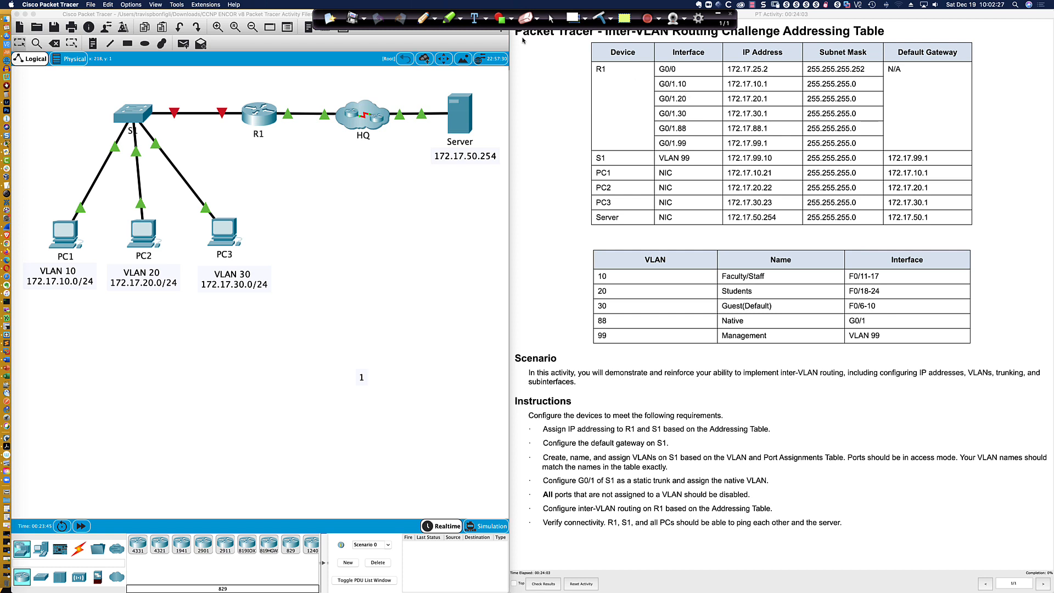
Outline R1 and its subinterfaces G0/1.10 to G0/1.99 with the pen, underline their numbers, and clear the markup.
left_click(427, 19)
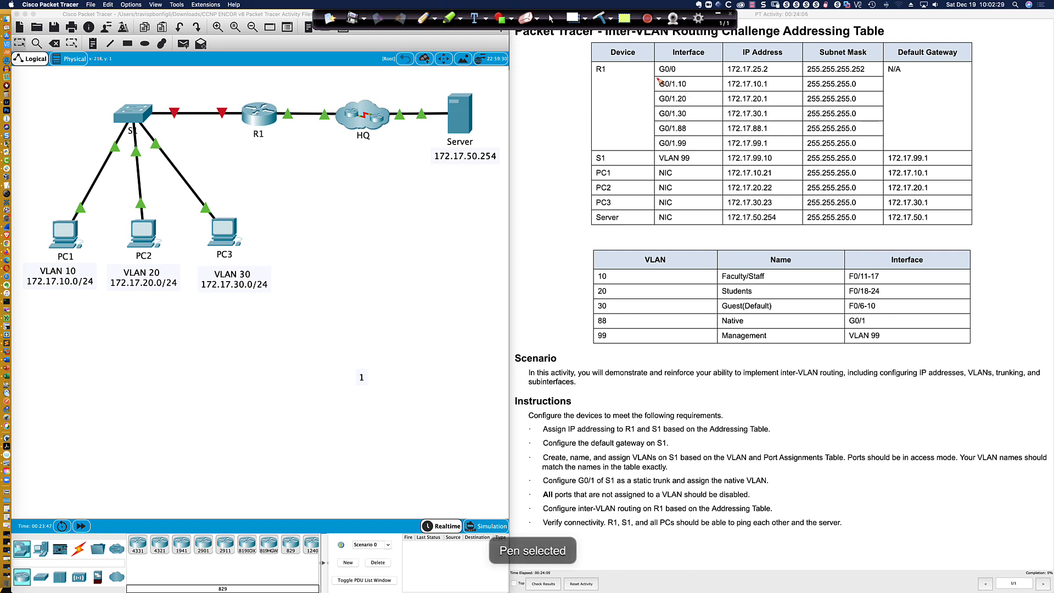
mouse_move(659, 81)
left_mouse_down()
mouse_move(658, 151)
mouse_move(695, 154)
mouse_move(694, 81)
mouse_move(662, 81)
mouse_move(675, 87)
left_mouse_up()
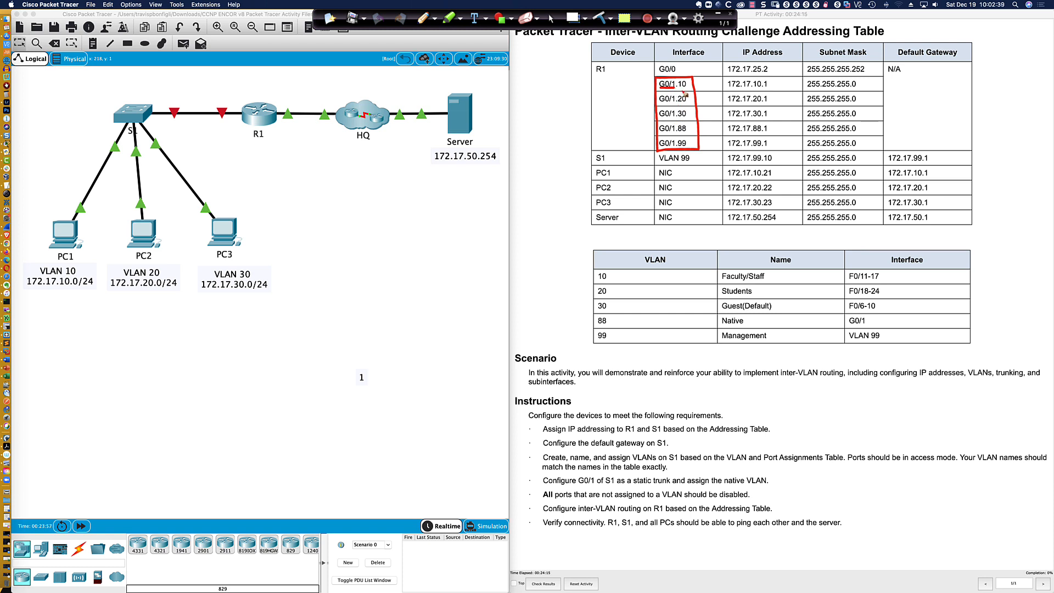
left_click_drag(678, 87, 687, 146)
mouse_move(254, 94)
left_mouse_down()
mouse_move(243, 126)
mouse_move(280, 139)
mouse_move(279, 90)
mouse_move(257, 93)
left_mouse_up()
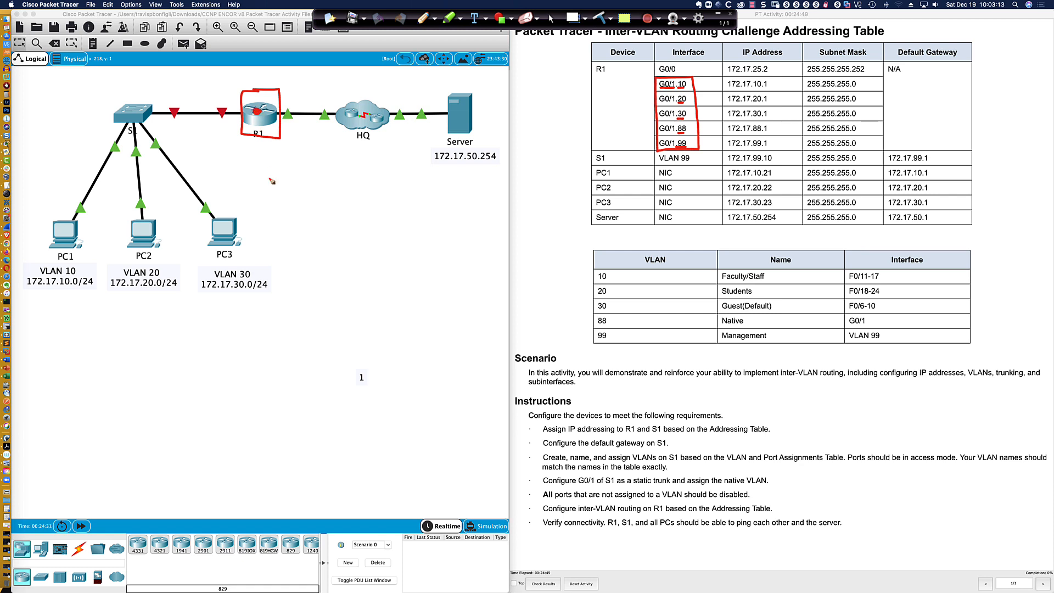
left_click(603, 17)
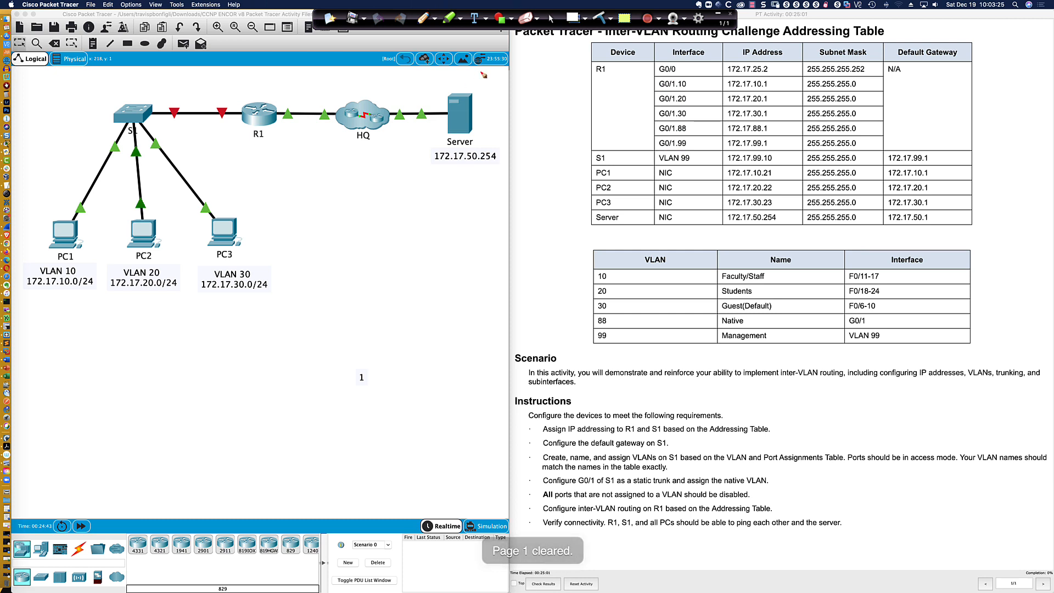
Open the command line of switch S1, enlarge its window below the topology, and bring up the S1> prompt.
left_click(551, 18)
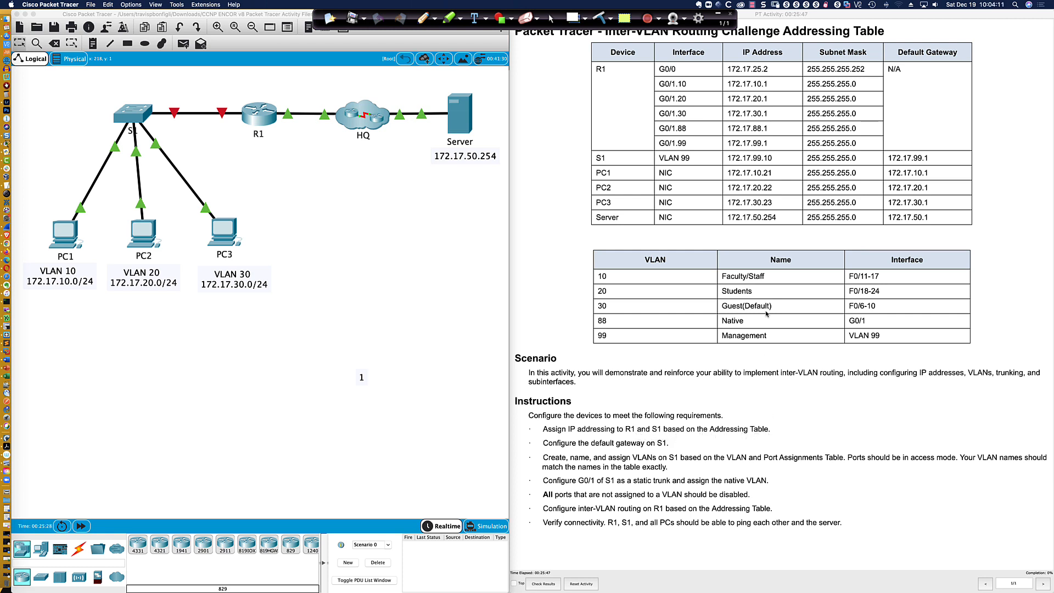
left_click(145, 120)
left_click_drag(535, 219, 78, 352)
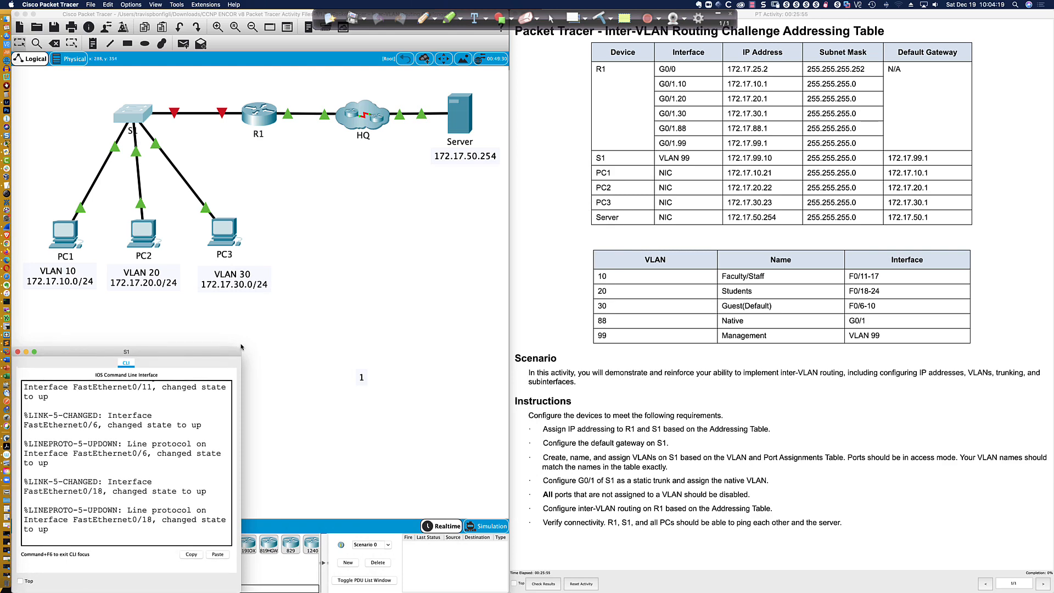
left_click_drag(241, 347, 505, 294)
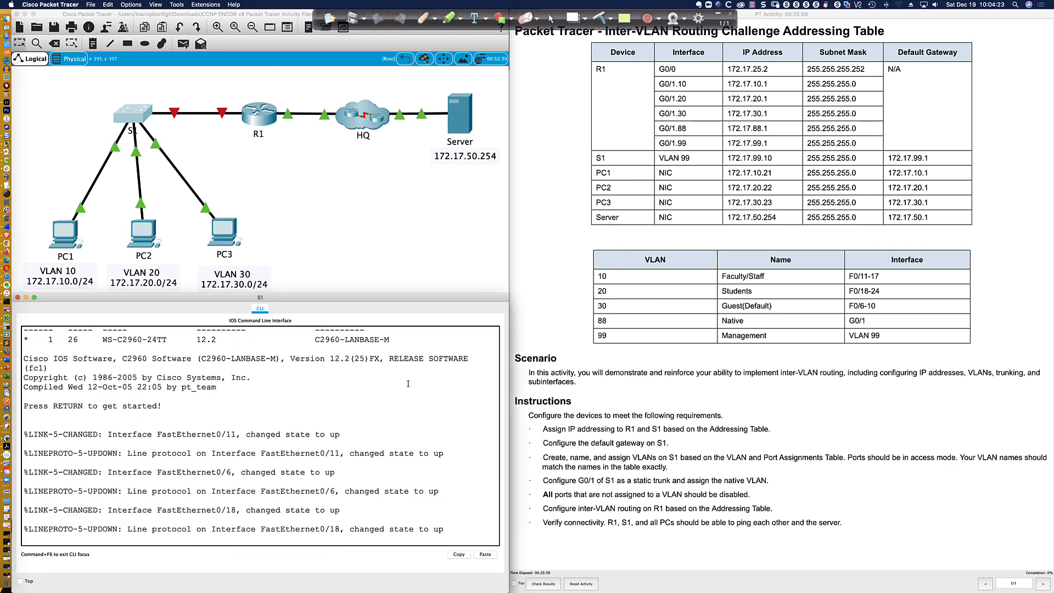
key("Return")
key("Return")
key("Return")
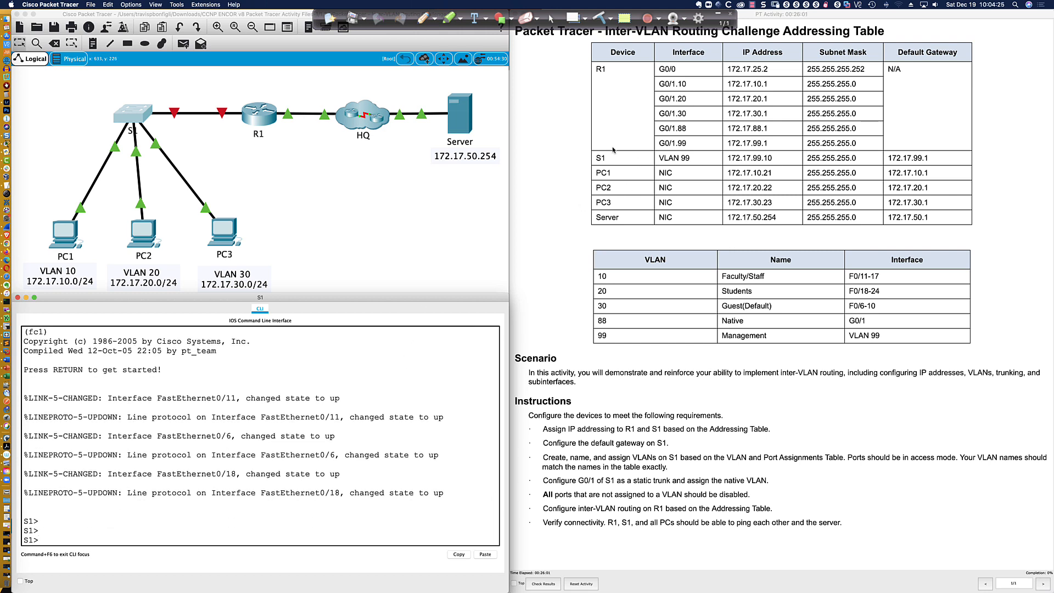
Highlight S1's row in the addressing table and enter global configuration mode on S1 with enable and conf terminal.
left_click_drag(596, 158, 929, 160)
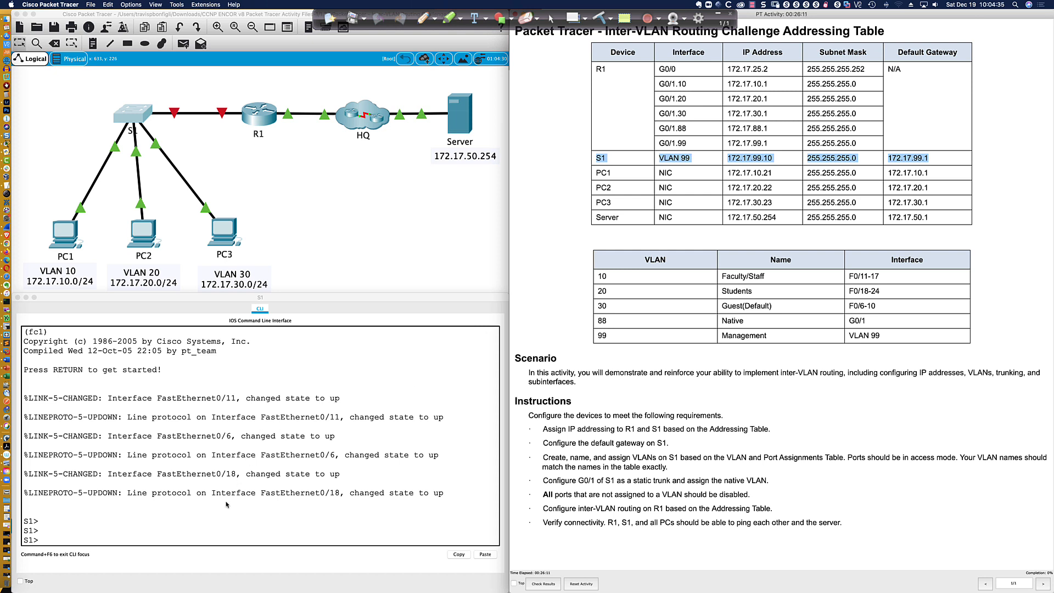
left_click(246, 510)
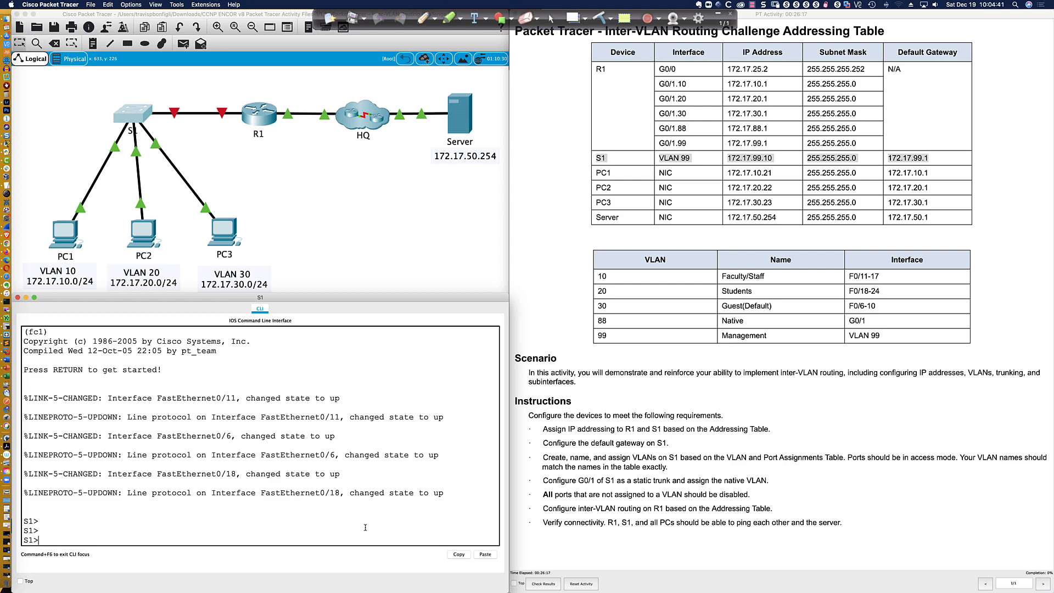
key("Return")
key("Return")
key("Return")
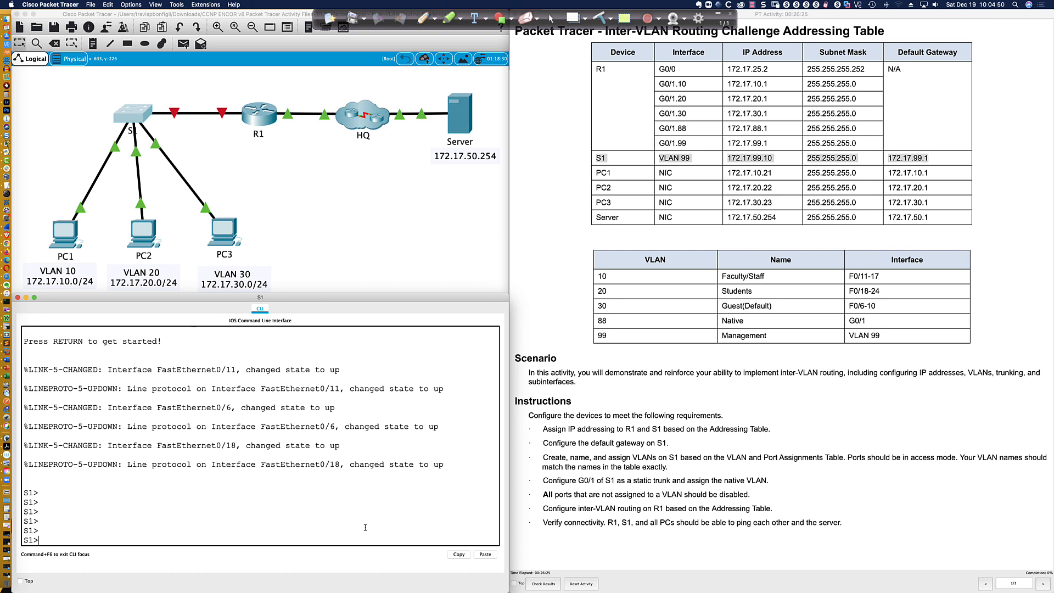
type("en")
key("Tab")
key("Return")
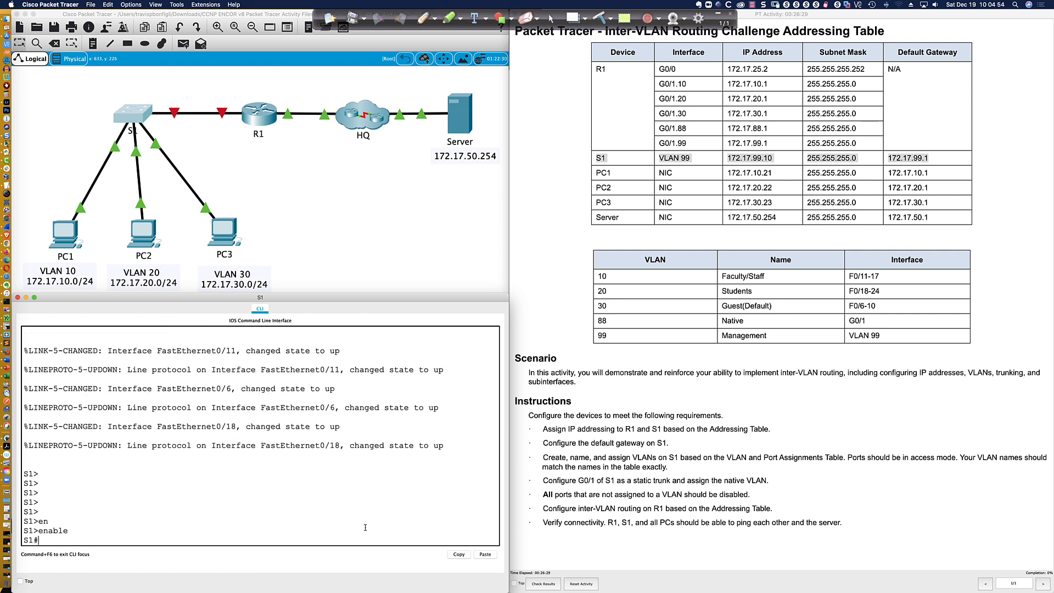
type("conf t")
key("Tab")
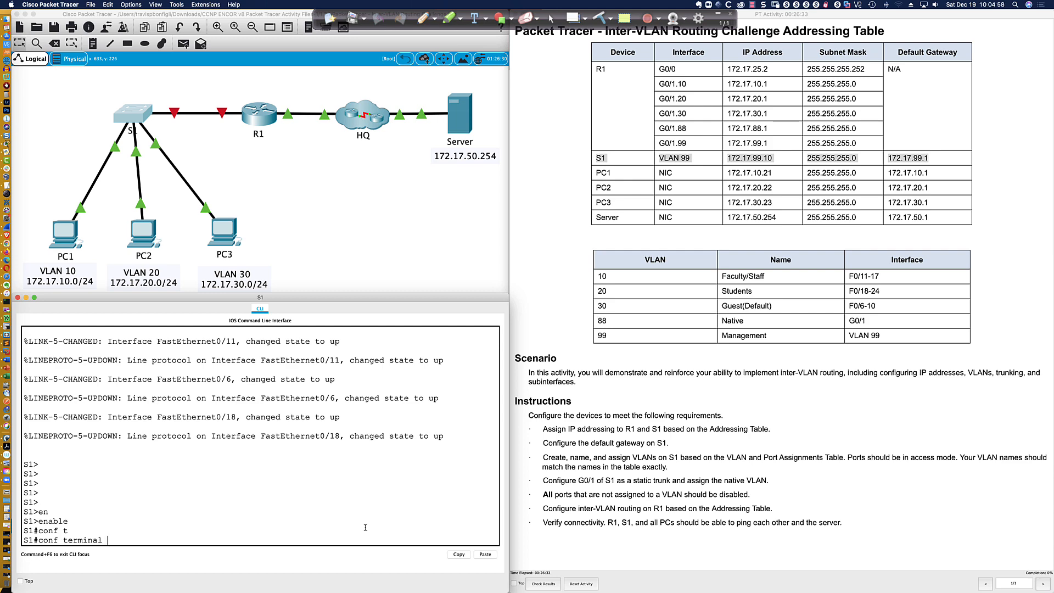
key("Return")
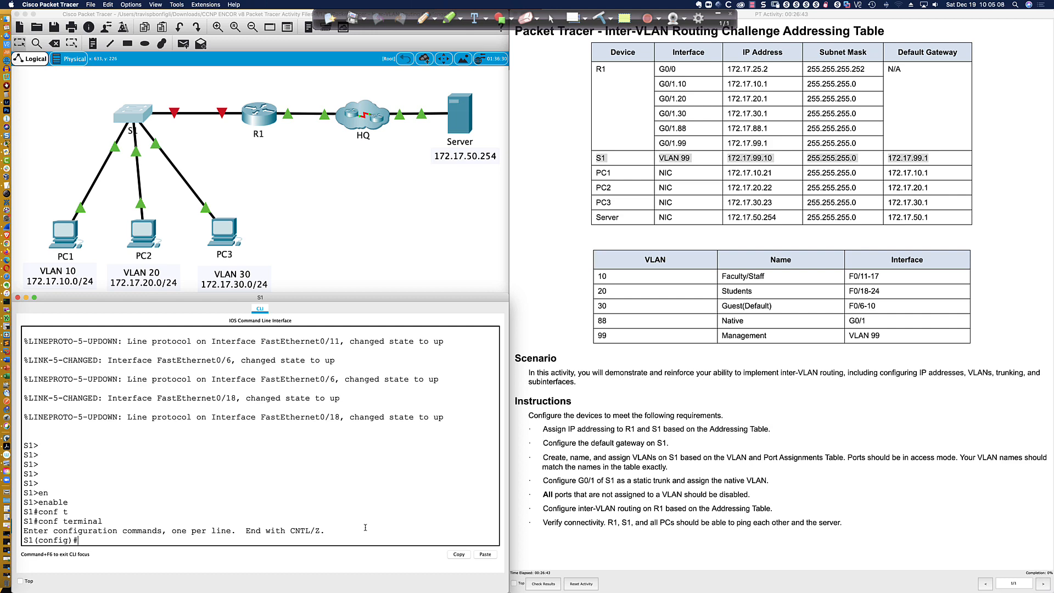
Show S1's version information with do sh ver to examine the switch model.
type("do sh ver")
key("Return")
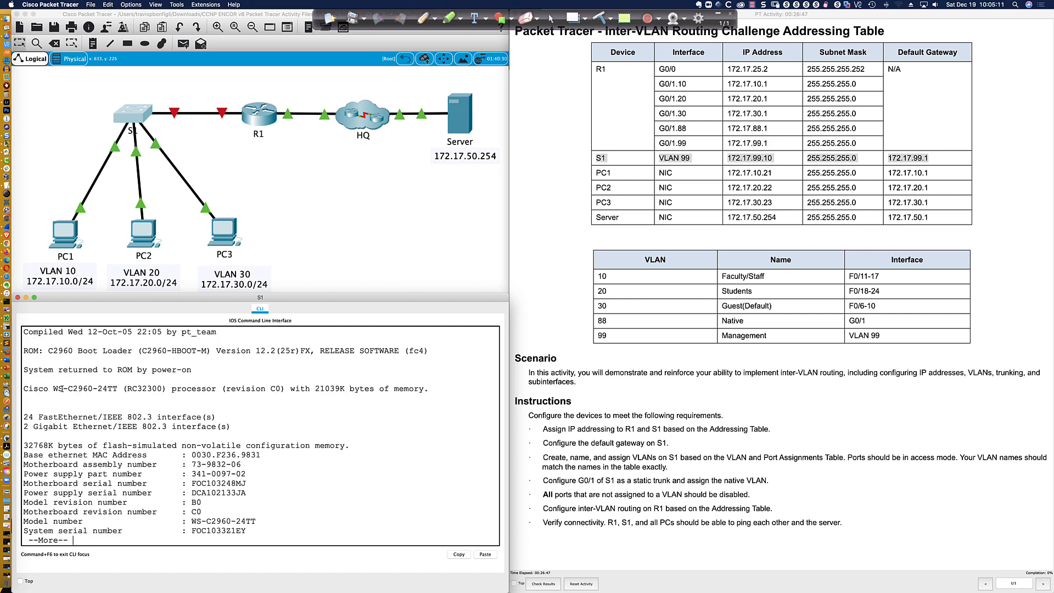
left_click_drag(62, 389, 109, 388)
key("space")
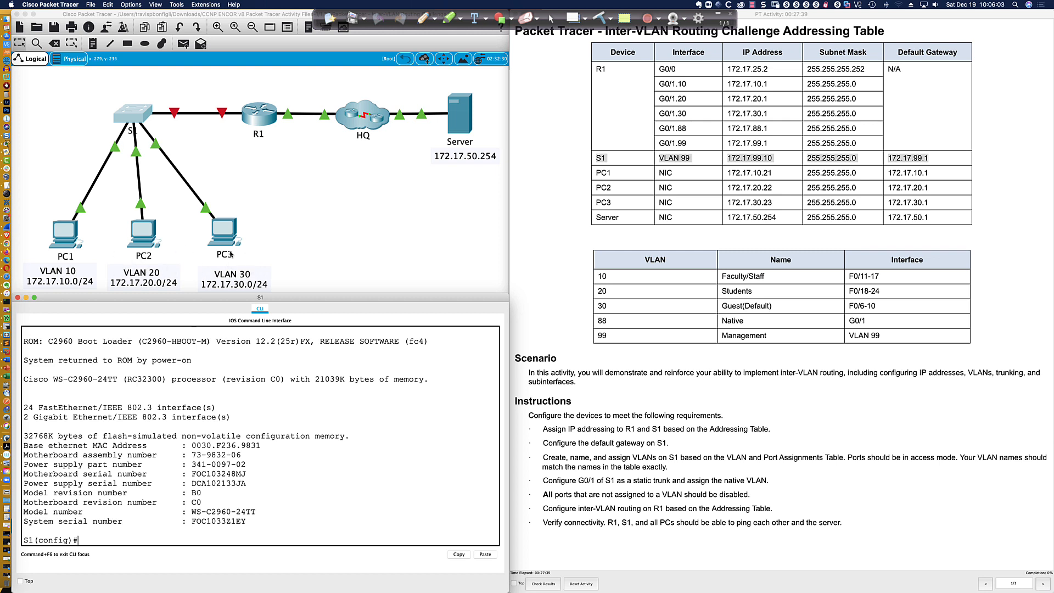
Sketch a PC99 connected to S1 with the pen and label its network 172.17.99.0/24.
left_click(423, 18)
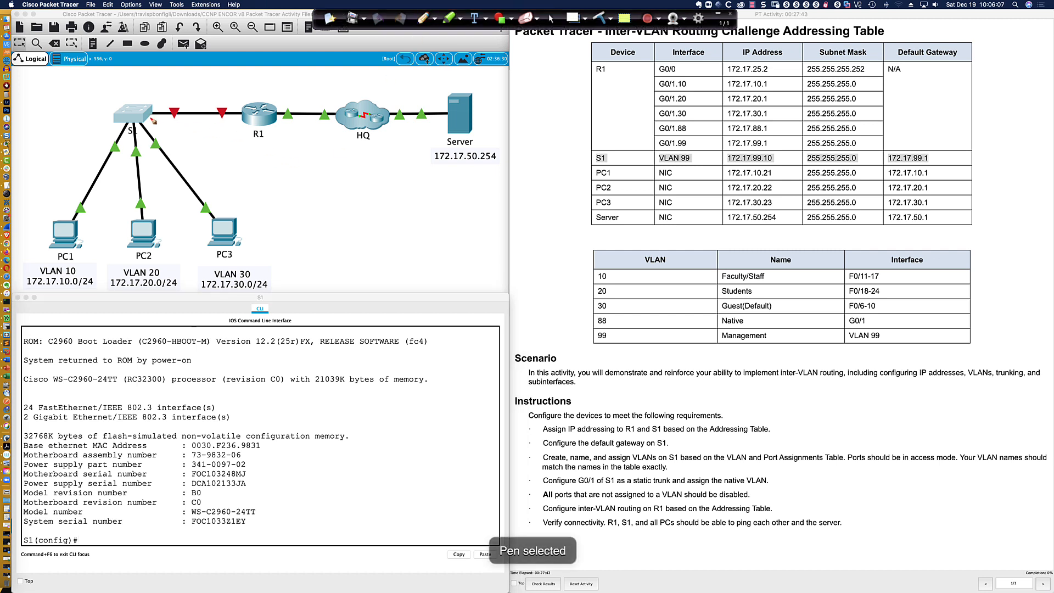
mouse_move(148, 117)
left_mouse_down()
mouse_move(346, 223)
mouse_move(362, 199)
mouse_move(323, 197)
mouse_move(327, 219)
mouse_move(345, 210)
mouse_move(349, 222)
mouse_move(358, 207)
mouse_move(358, 220)
left_mouse_up()
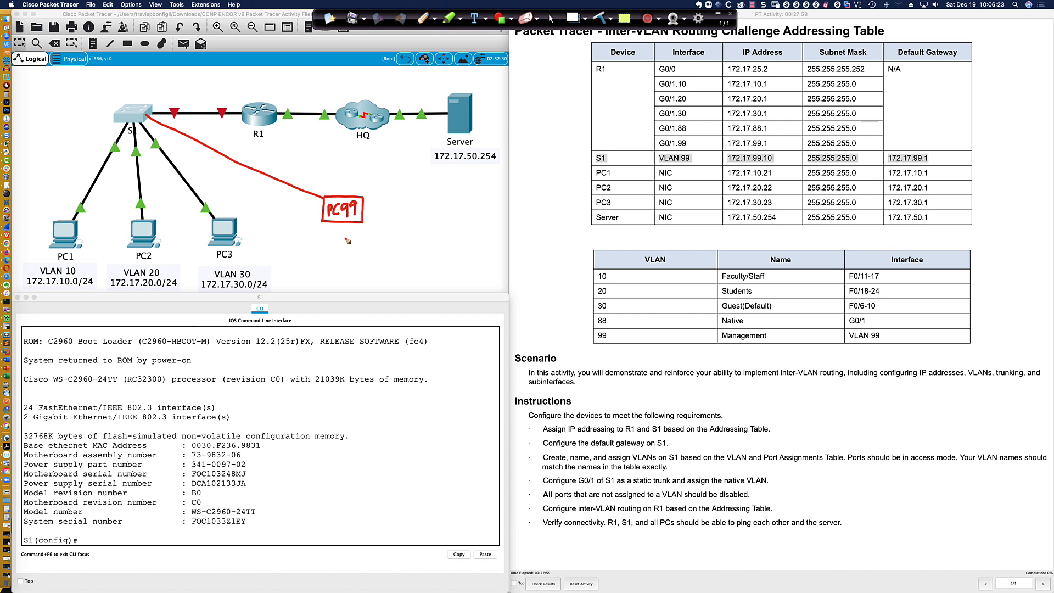
mouse_move(327, 230)
left_mouse_down()
mouse_move(335, 246)
mouse_move(405, 231)
mouse_move(403, 246)
mouse_move(411, 227)
mouse_move(418, 244)
mouse_move(431, 222)
mouse_move(434, 266)
mouse_move(454, 232)
mouse_move(458, 246)
mouse_move(470, 238)
mouse_move(468, 248)
left_mouse_up()
left_click(354, 241)
left_click(382, 240)
left_click(419, 237)
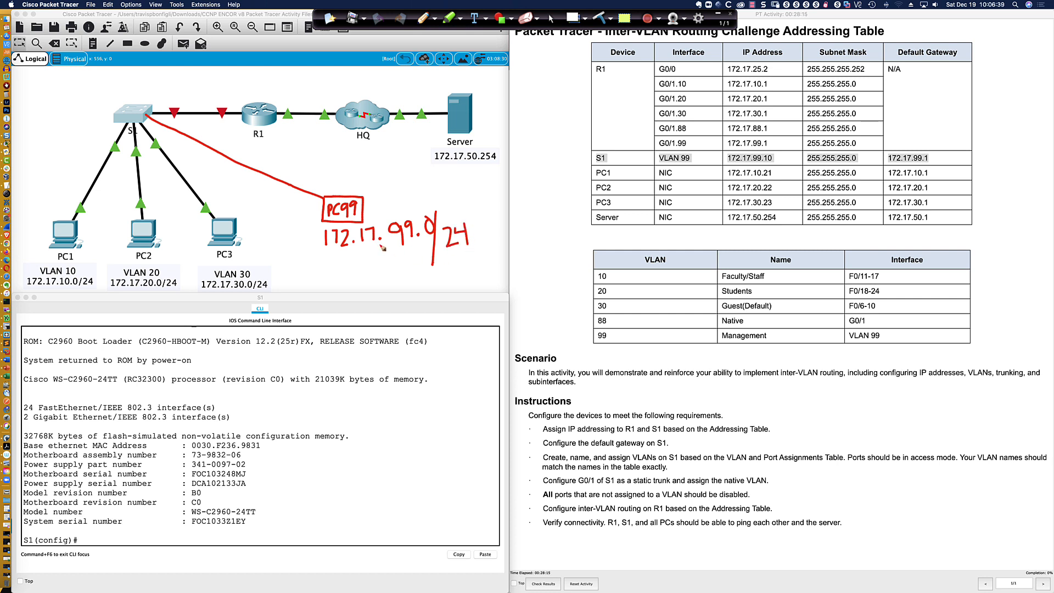
Circle the VLAN 99 Management entry, trace the path from PC1 through S1 to R1 and back, and clear all markup.
mouse_move(607, 331)
left_mouse_down()
mouse_move(589, 333)
mouse_move(641, 352)
mouse_move(763, 350)
mouse_move(778, 335)
mouse_move(610, 335)
left_mouse_up()
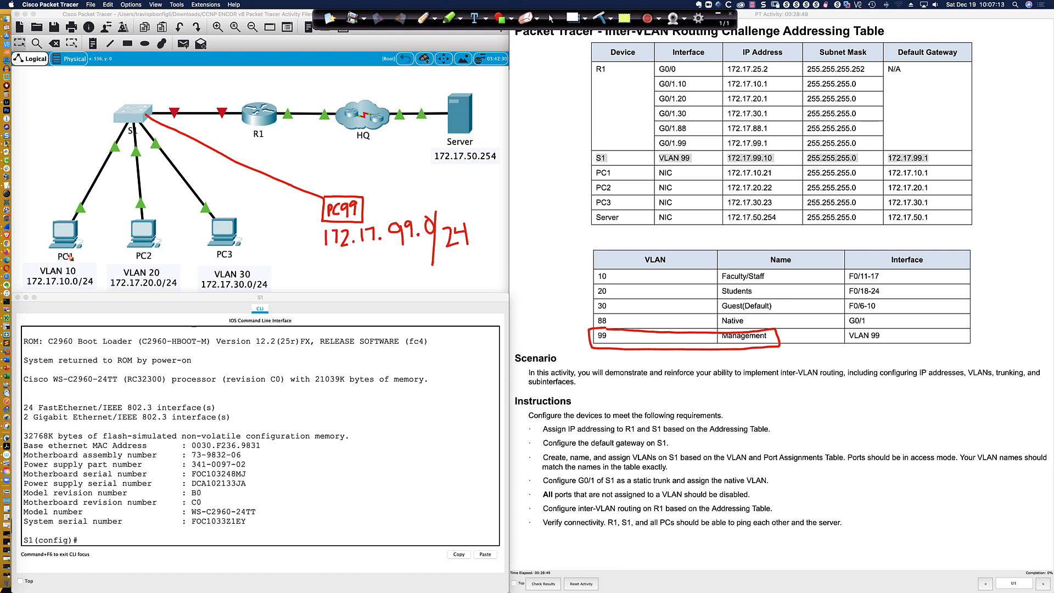
mouse_move(62, 256)
left_mouse_down()
mouse_move(76, 259)
mouse_move(68, 251)
mouse_move(78, 209)
mouse_move(106, 146)
mouse_move(141, 116)
mouse_move(261, 114)
left_mouse_up()
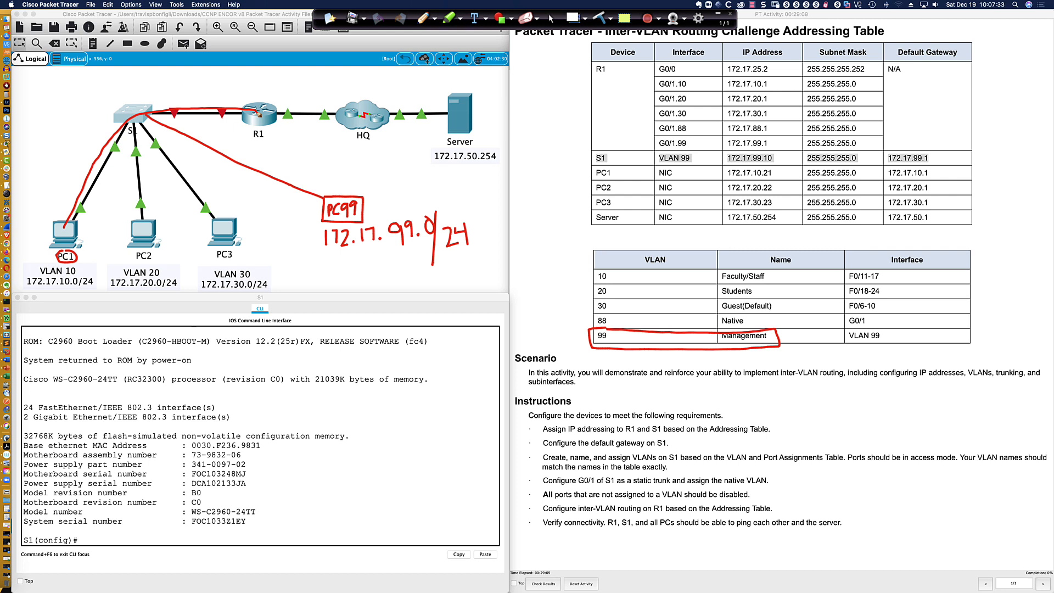
left_click_drag(258, 114, 140, 121)
left_click(603, 16)
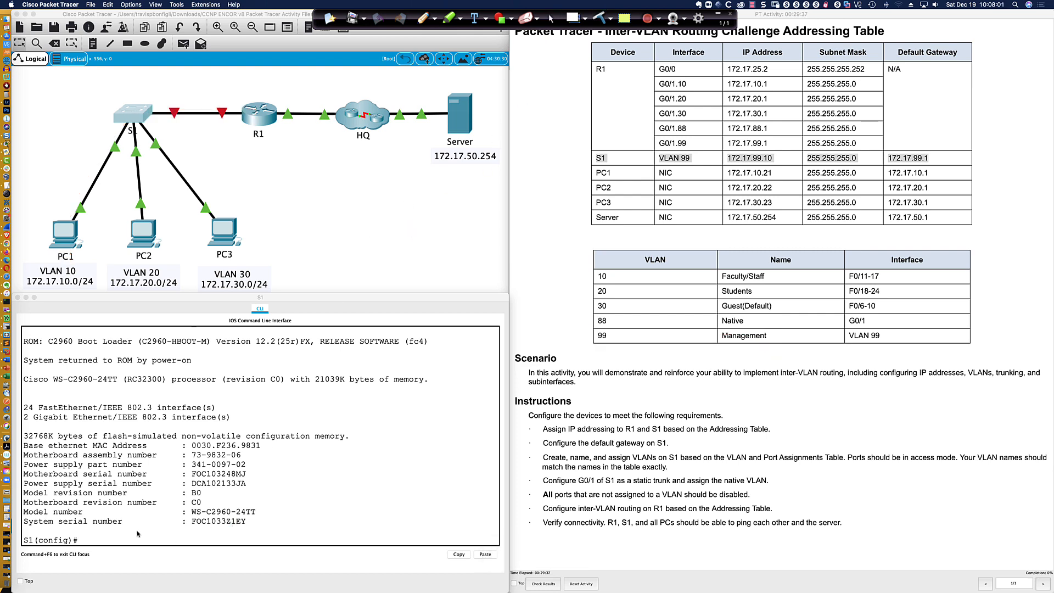
Create interface VLAN 99 on S1 and assign it IP address 172.17.99.10 with mask 255.255.255.0.
left_click(118, 536)
type("in")
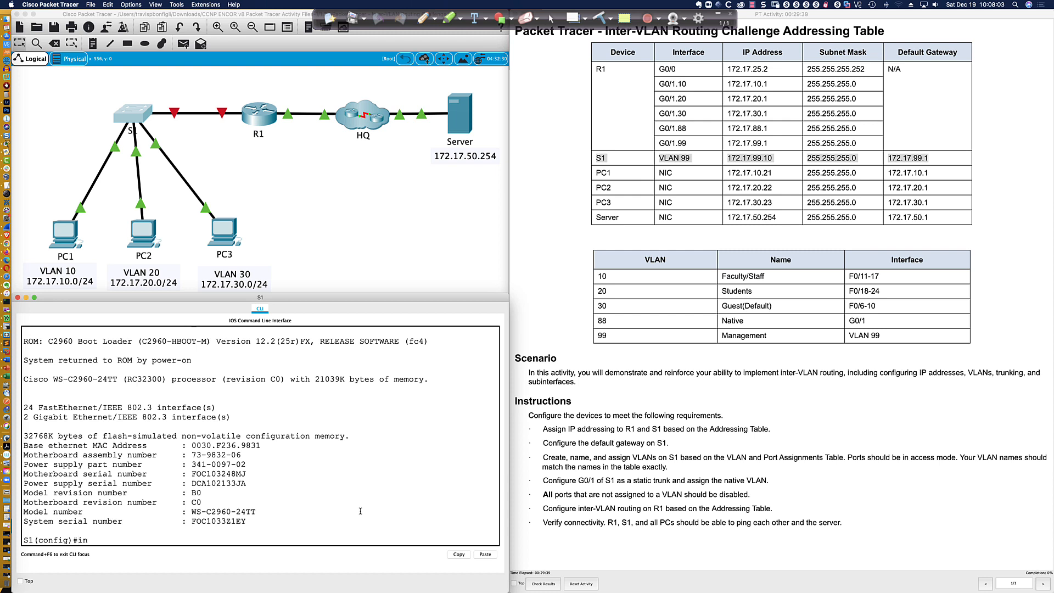
type("t vlan 99")
key("Return")
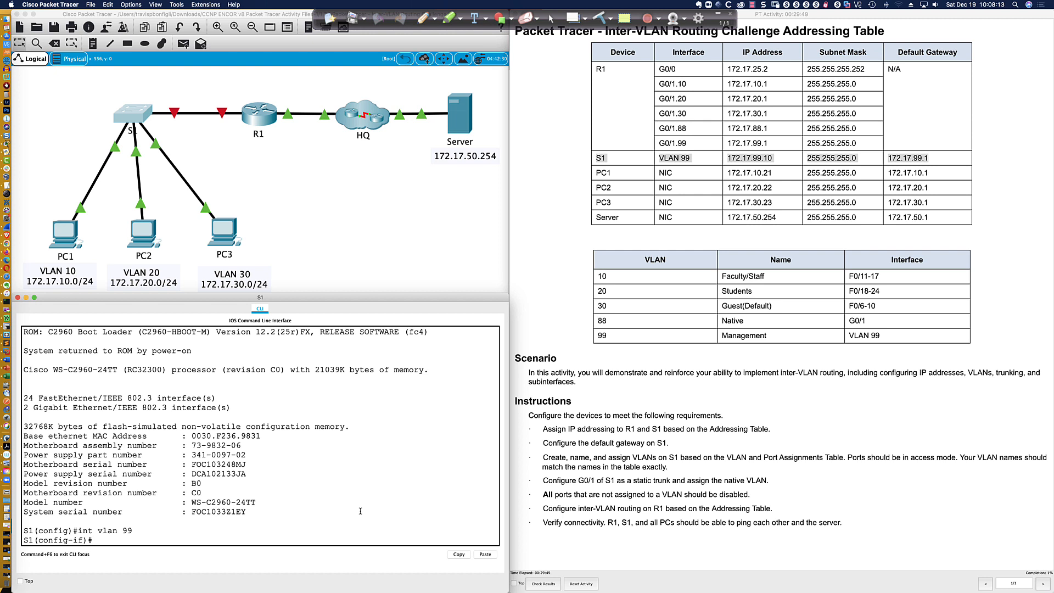
type("ip add 172.17.99.10 255.255.255.0")
key("Return")
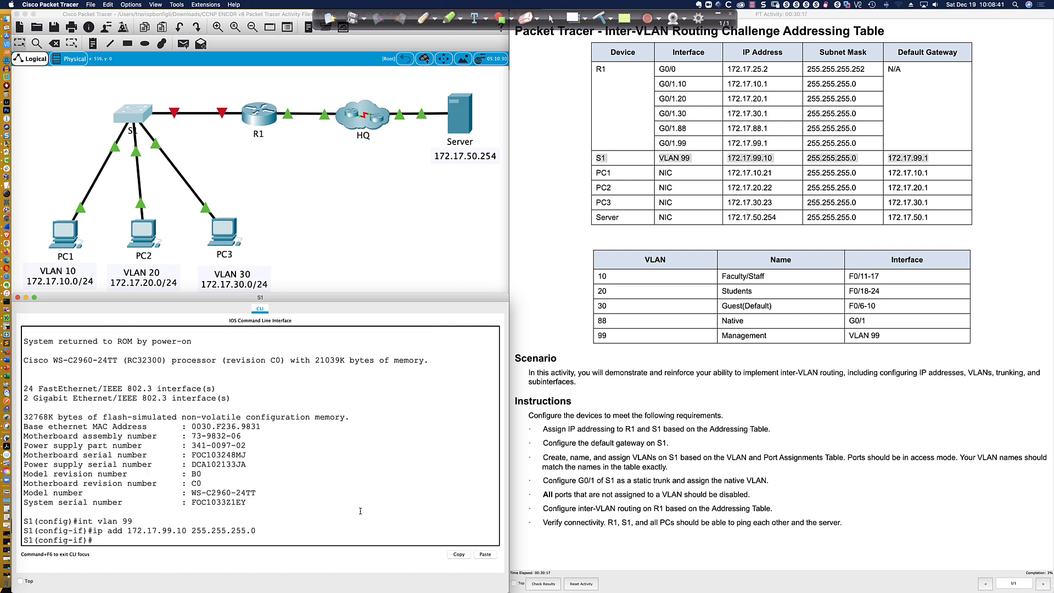
List S1's interfaces with do sh ip int brief and examine the address and status of Vlan99.
type("do sh ip int brief")
key("Return")
key("space")
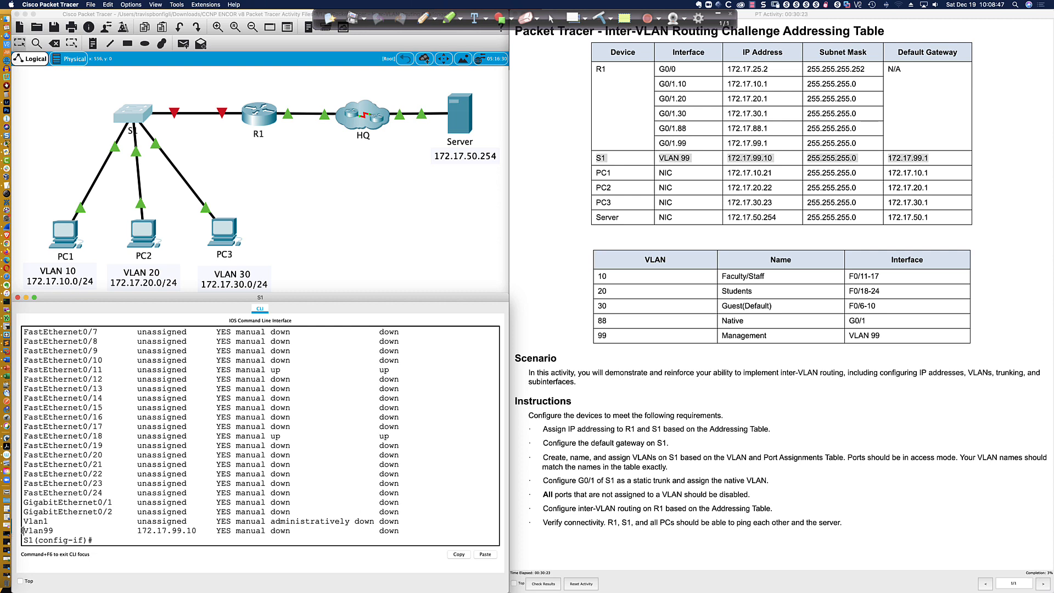
left_click_drag(23, 529, 397, 531)
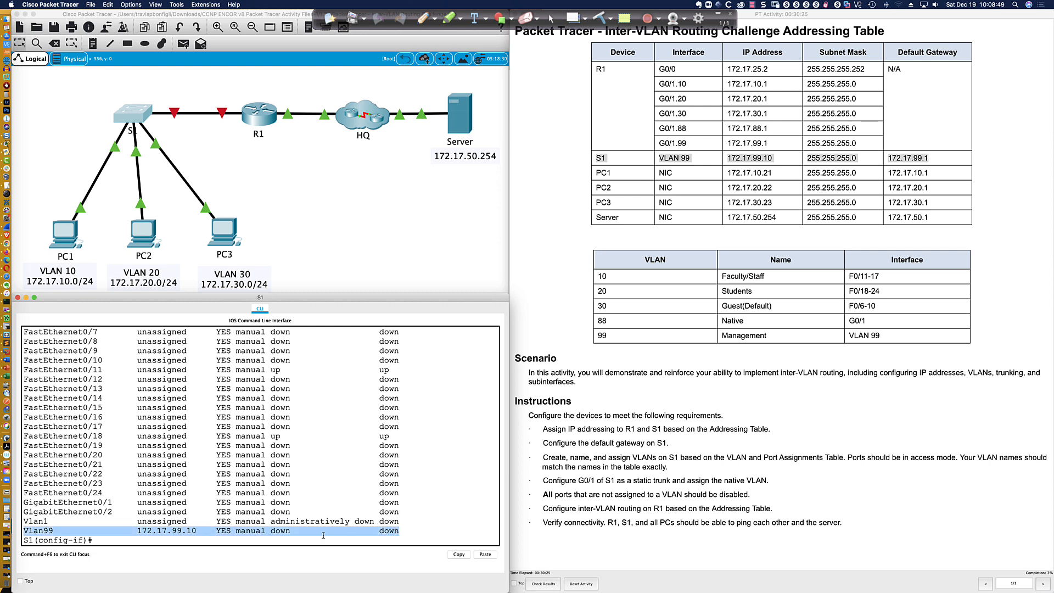
left_click(124, 539)
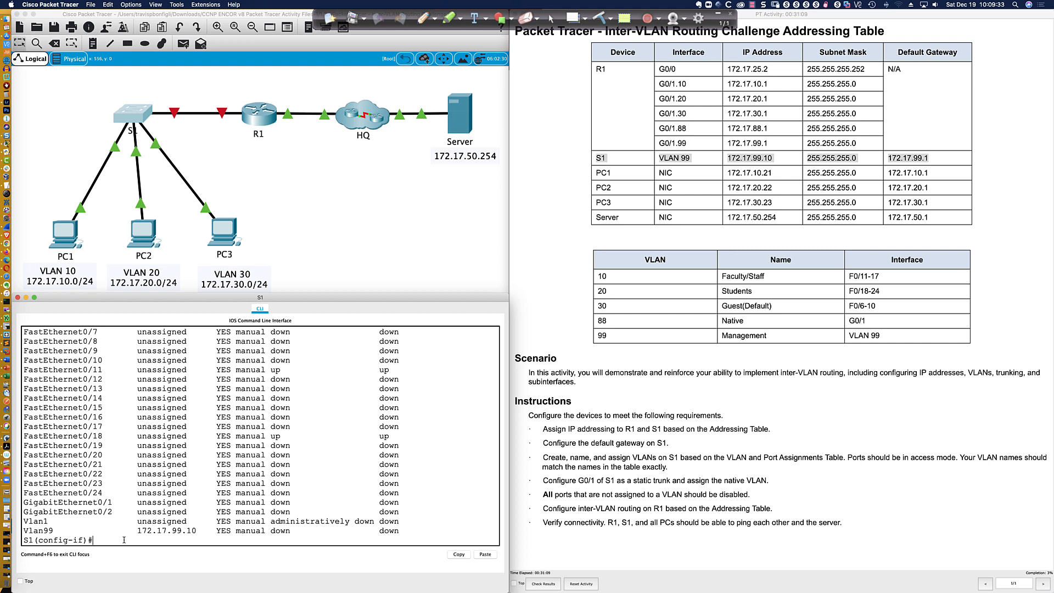
Enable interface VLAN 99 on S1 with no shut.
type("no shut")
key("Return")
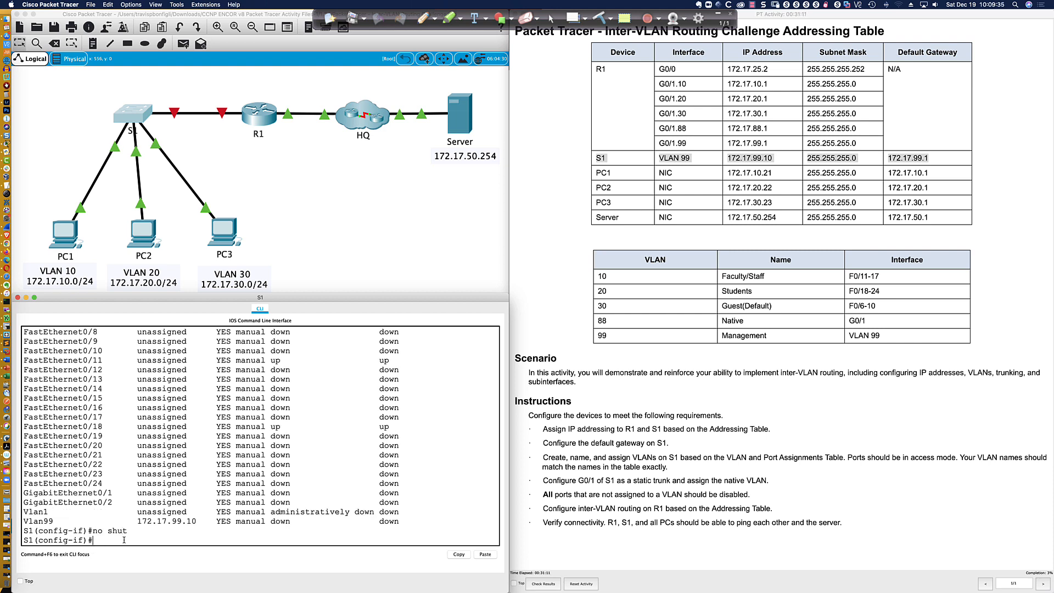
key("Return")
key("Return")
key("Return")
key("Return")
key("Return")
key("Return")
key("Return")
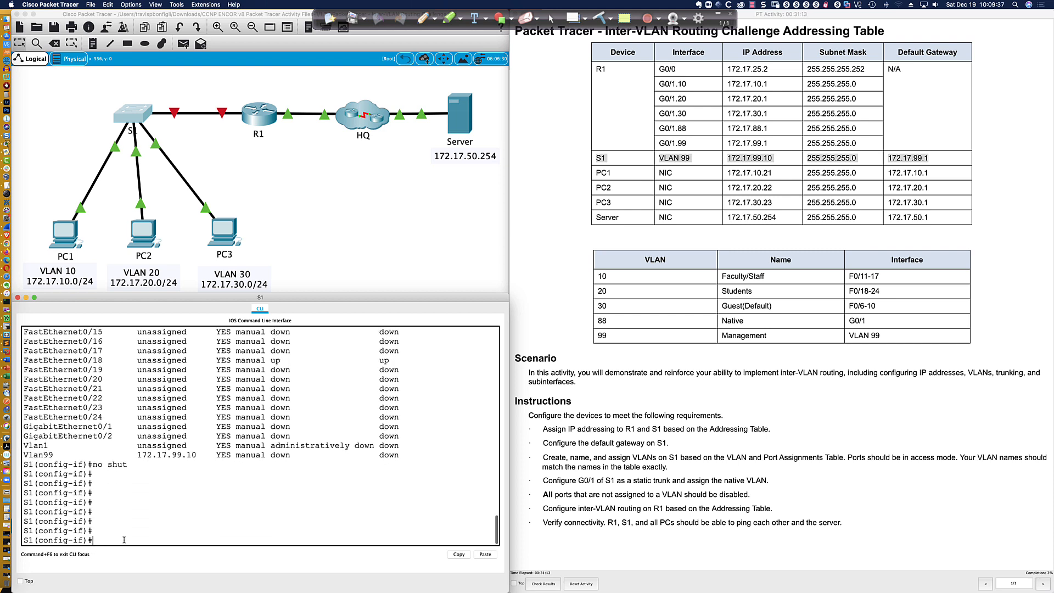
List S1's interfaces with do sh ip int br and compare the status of Vlan1 and Vlan99.
type("do sh ip int br")
key("Return")
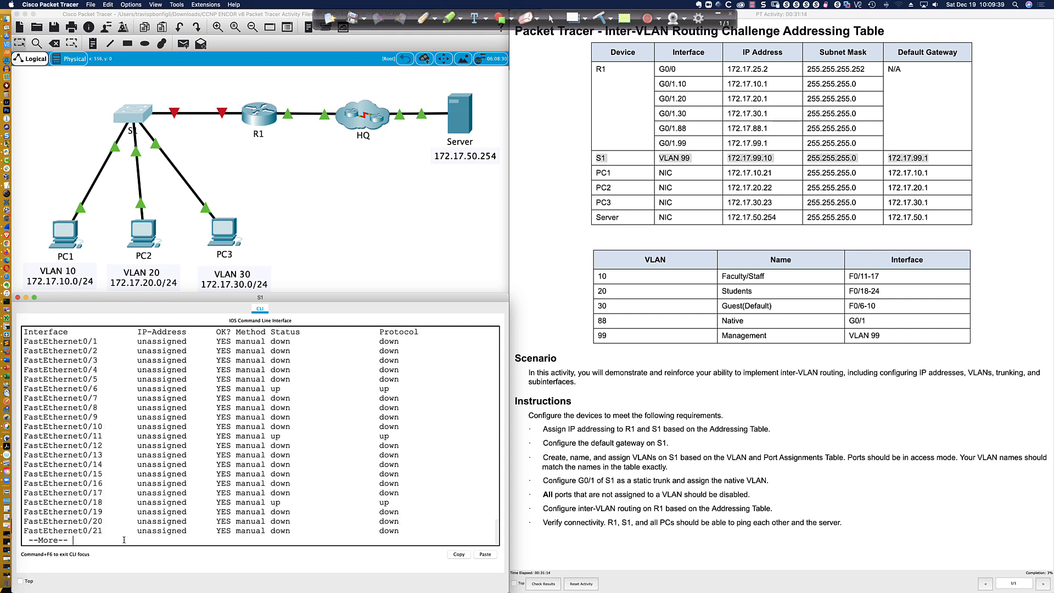
key("space")
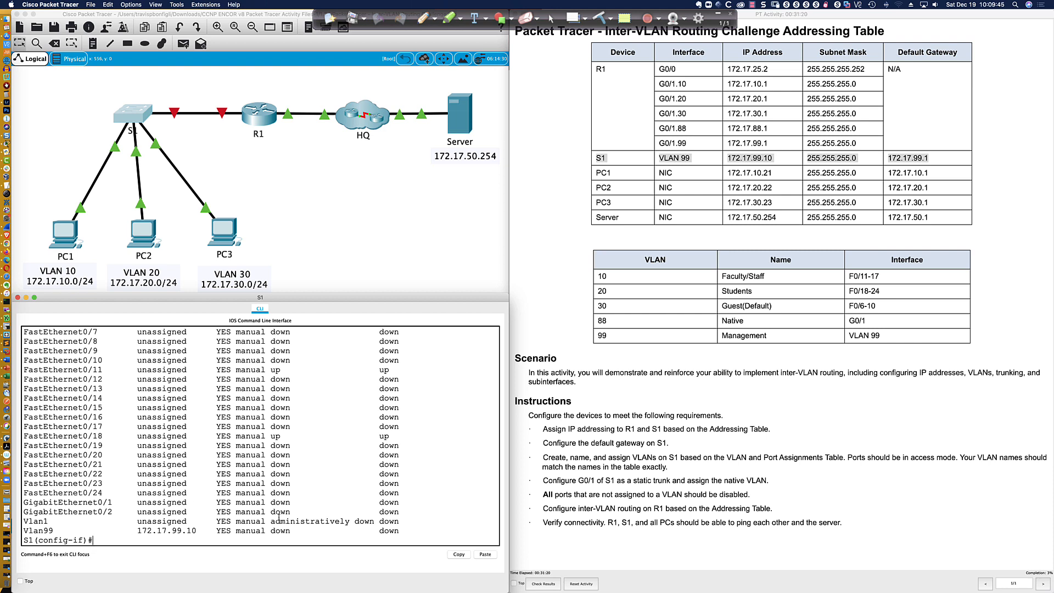
left_click_drag(274, 524, 376, 523)
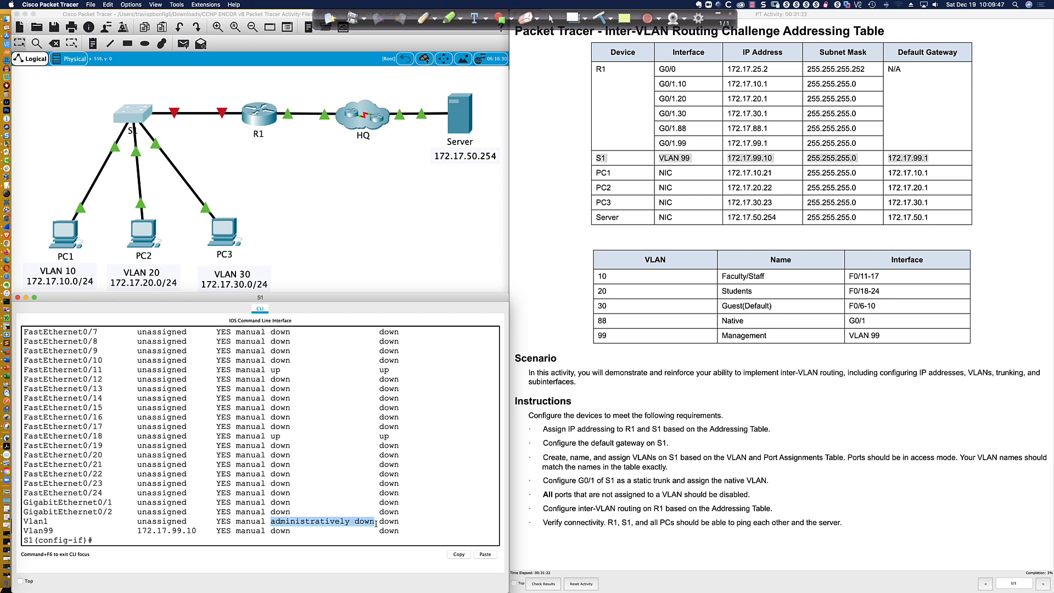
left_click_drag(244, 531, 412, 530)
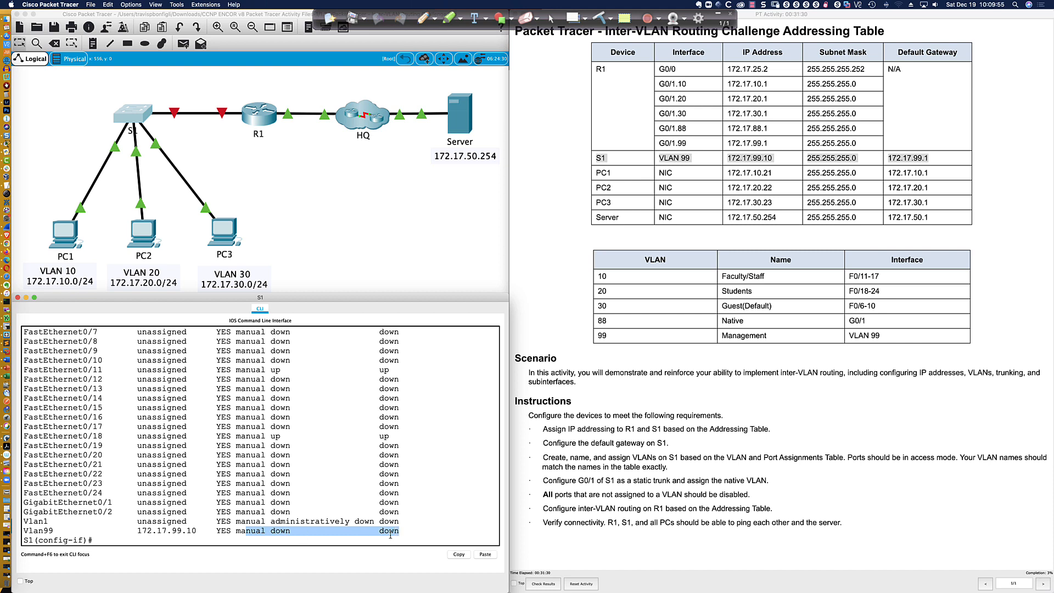
left_click_drag(271, 522, 372, 522)
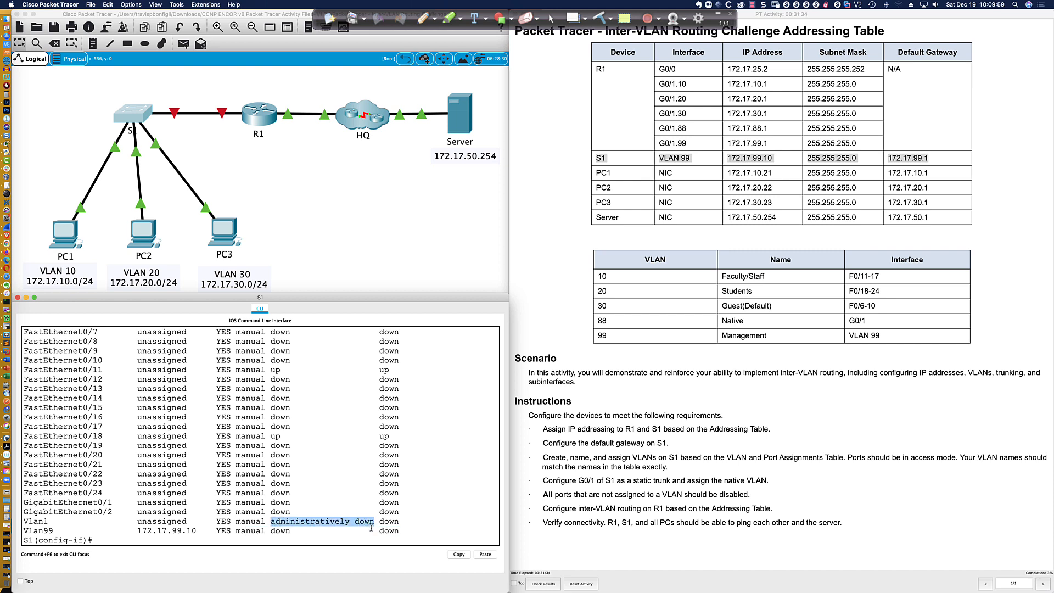
left_click(155, 541)
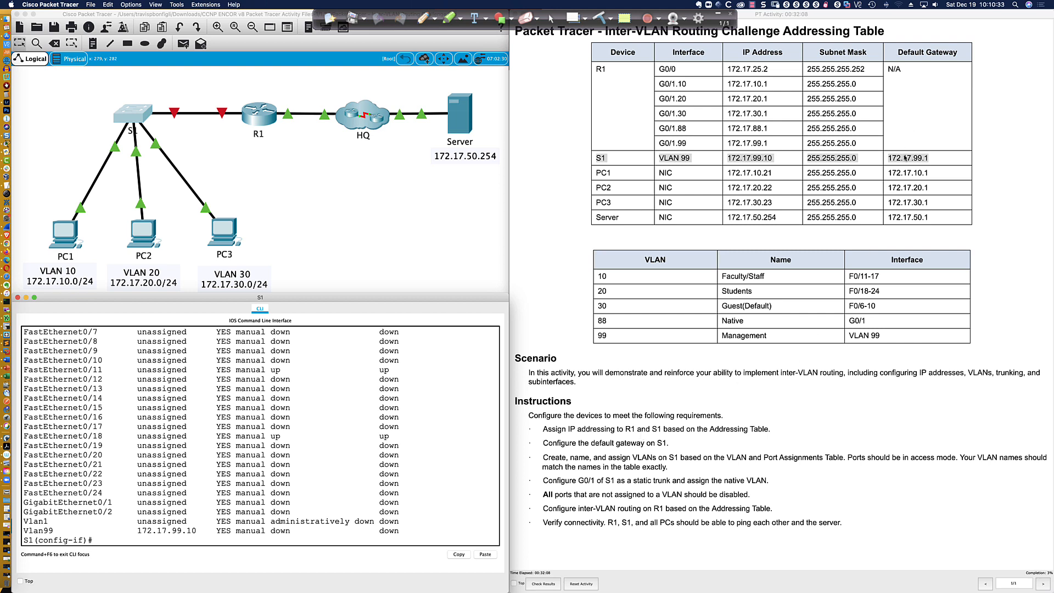
Leave interface configuration on S1 and set its default gateway to 172.17.99.1 with ip default-gateway.
key("Return")
key("Return")
key("Return")
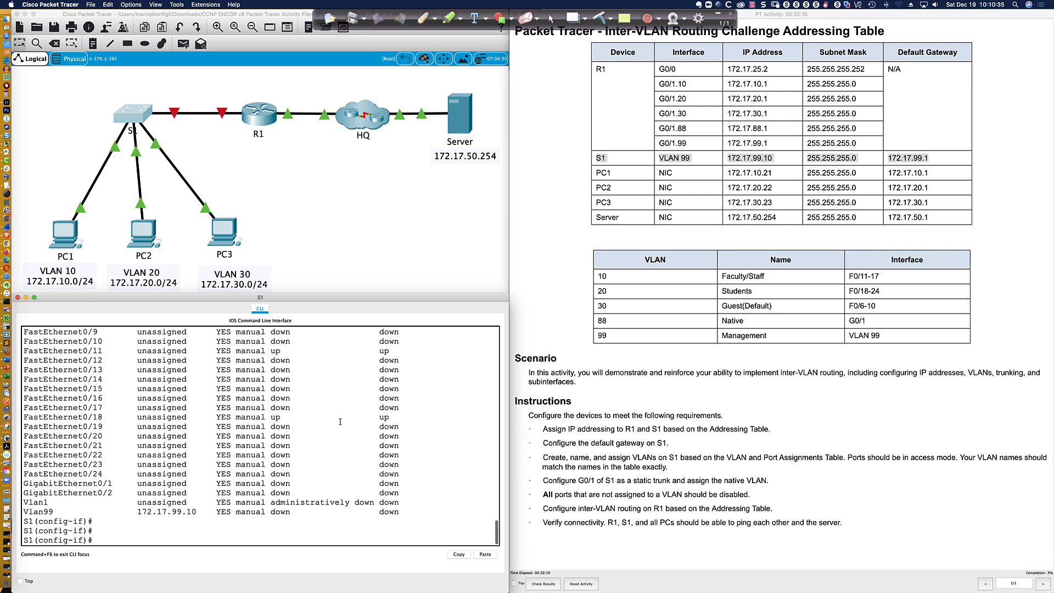
type("exit")
key("Return")
type("ip def")
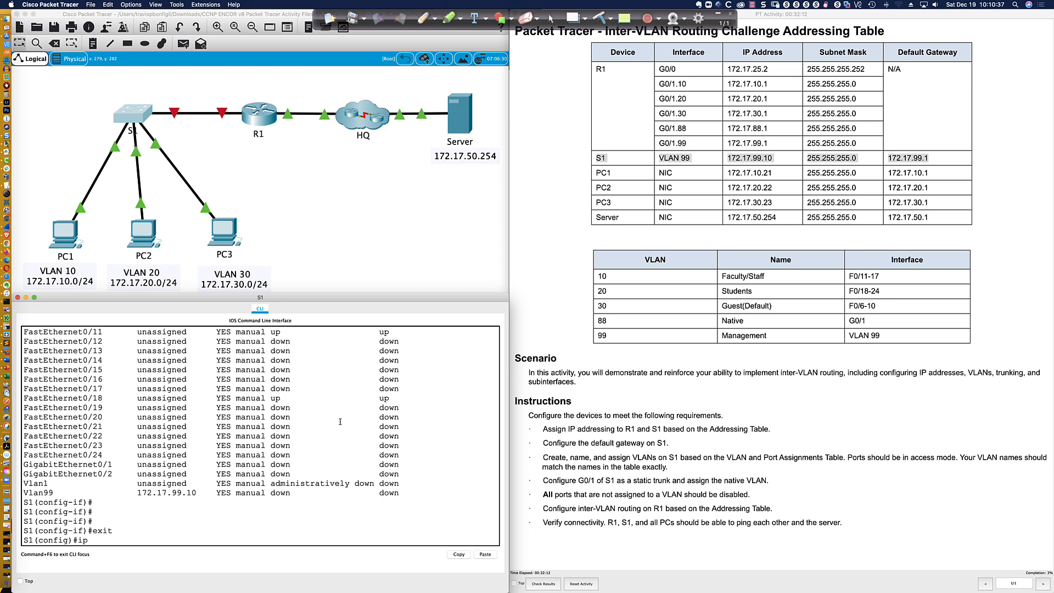
key("Tab")
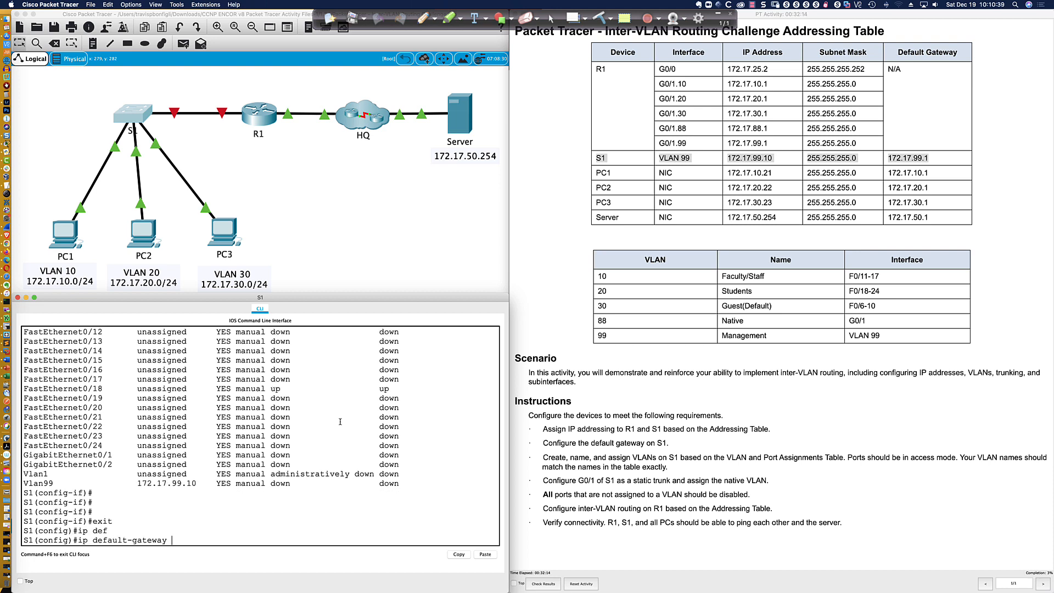
type("172.17.99.1")
key("Return")
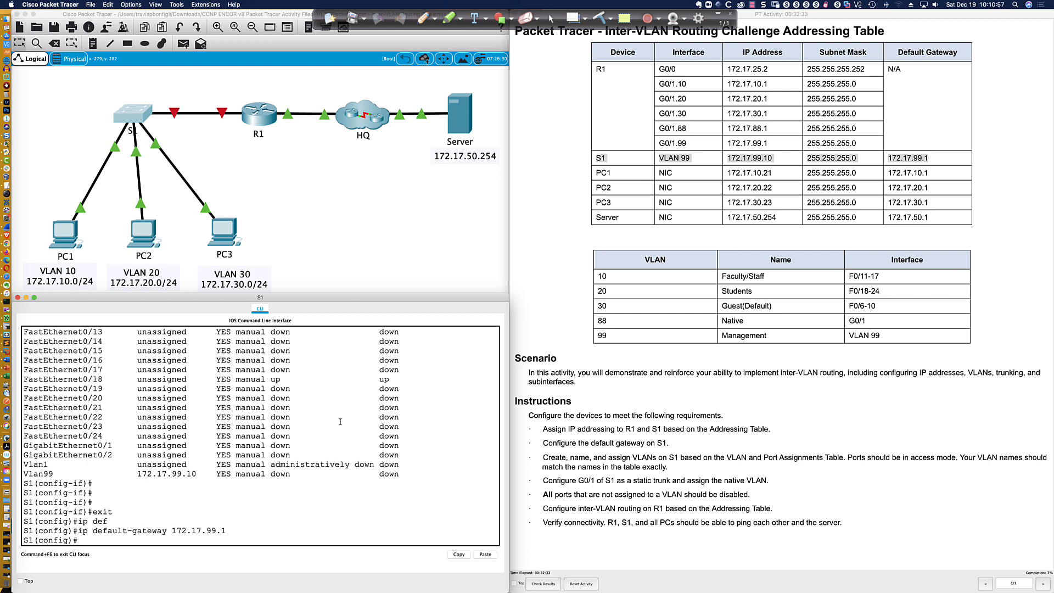
Examine the default gateway in the IP configuration of PC1, PC2 and PC3.
scroll(340, 421, "up", 2)
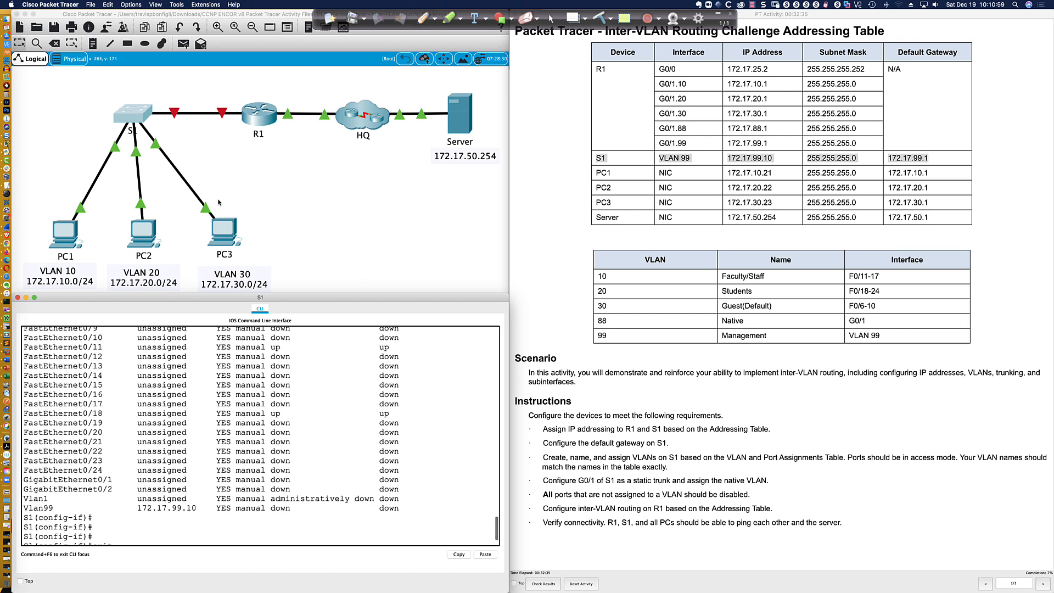
scroll(192, 319, "down", 2)
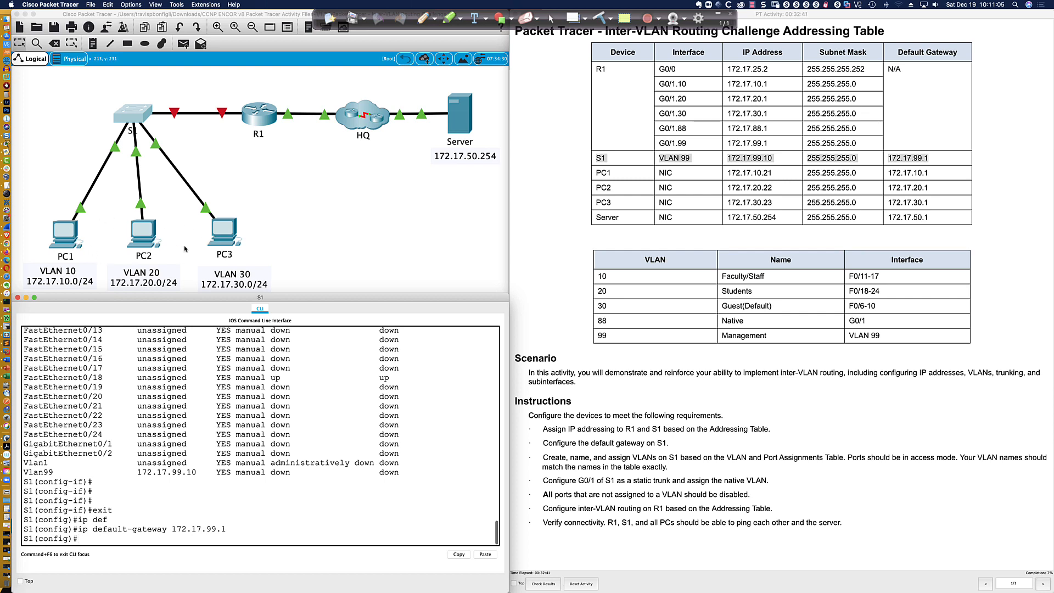
left_click(67, 236)
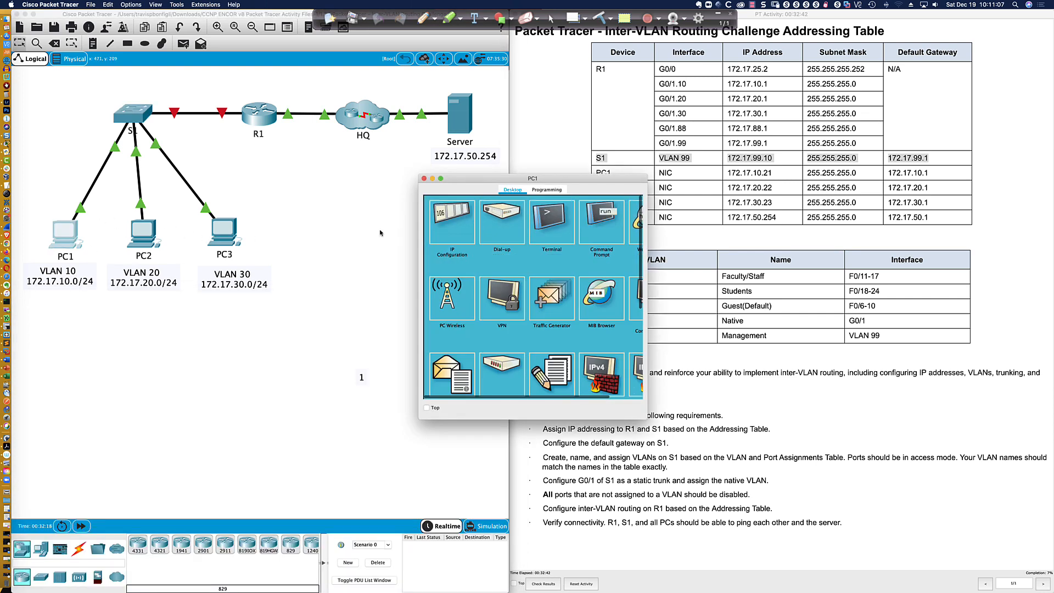
left_click(452, 222)
left_click_drag(515, 286, 491, 283)
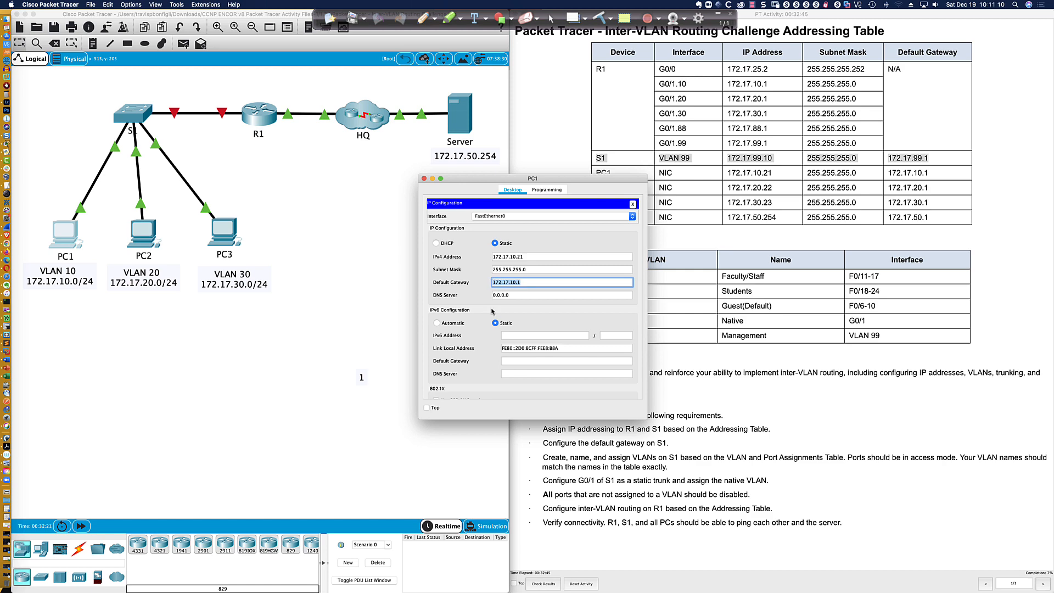
left_click(155, 229)
left_click(453, 225)
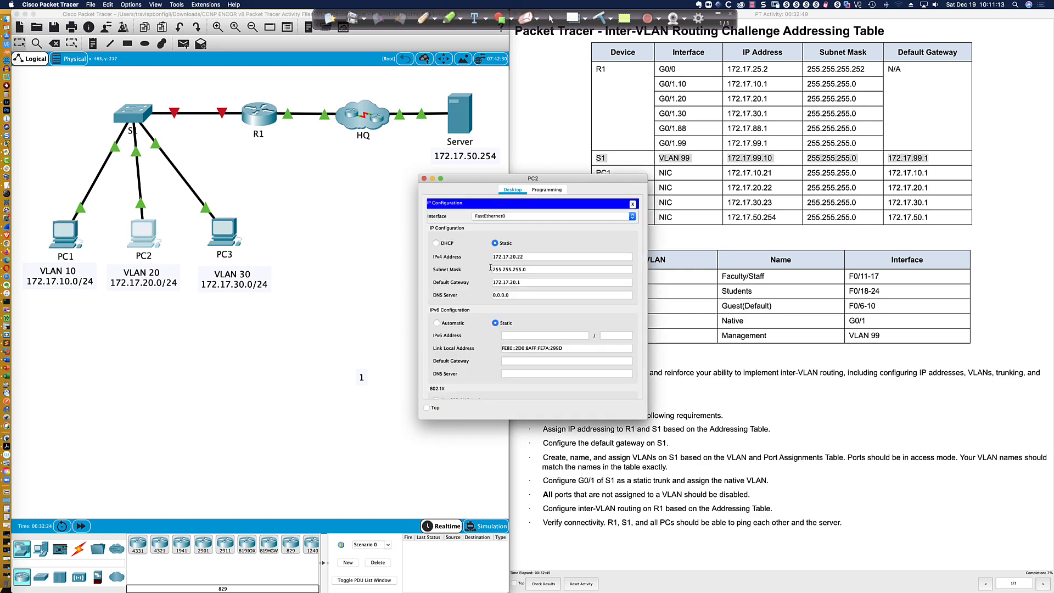
left_click_drag(530, 281, 493, 282)
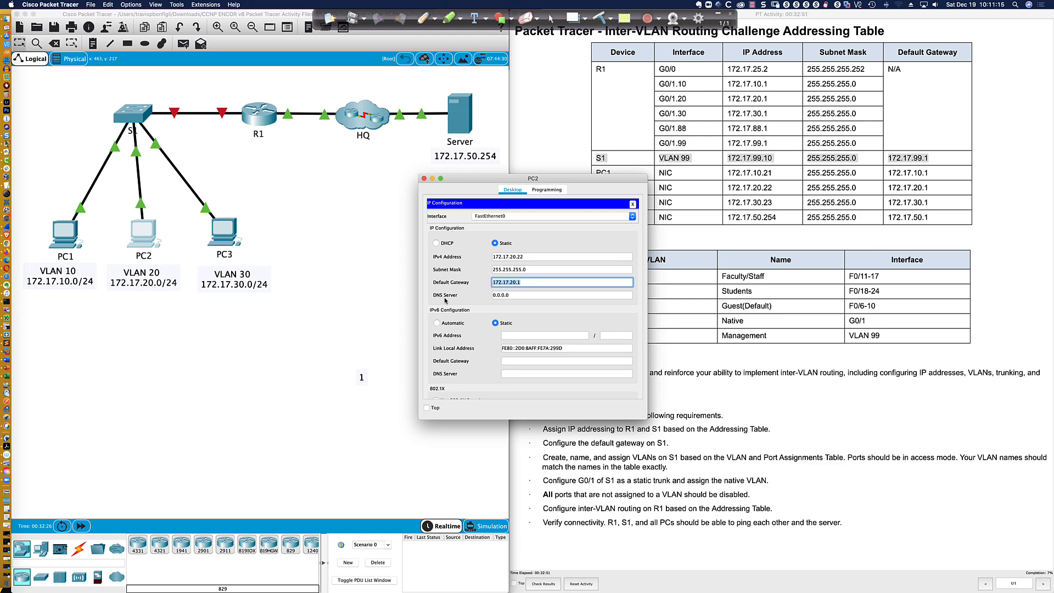
left_click(225, 233)
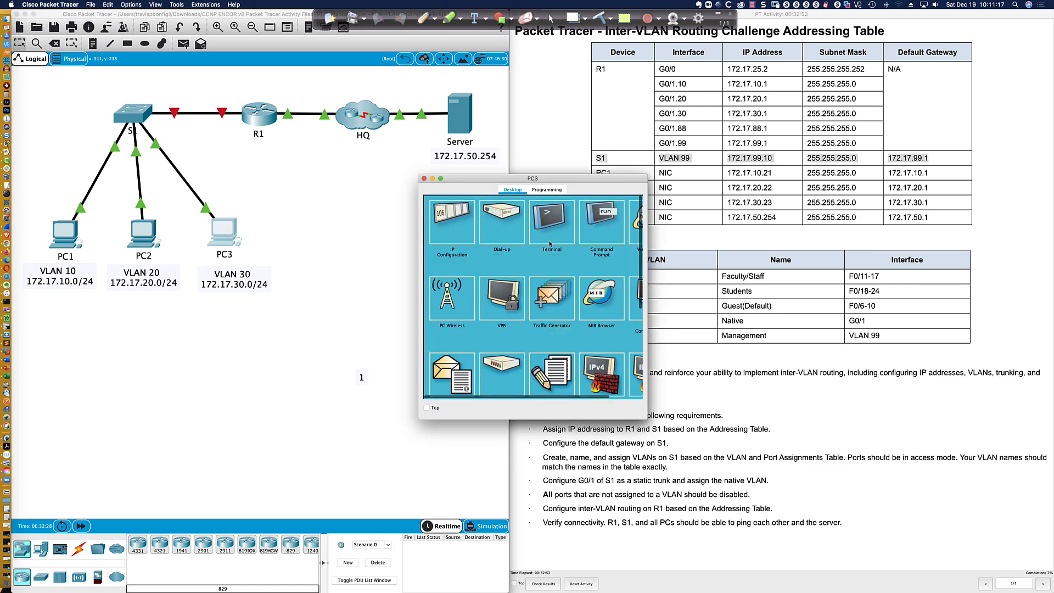
left_click(453, 222)
left_click_drag(532, 282, 491, 282)
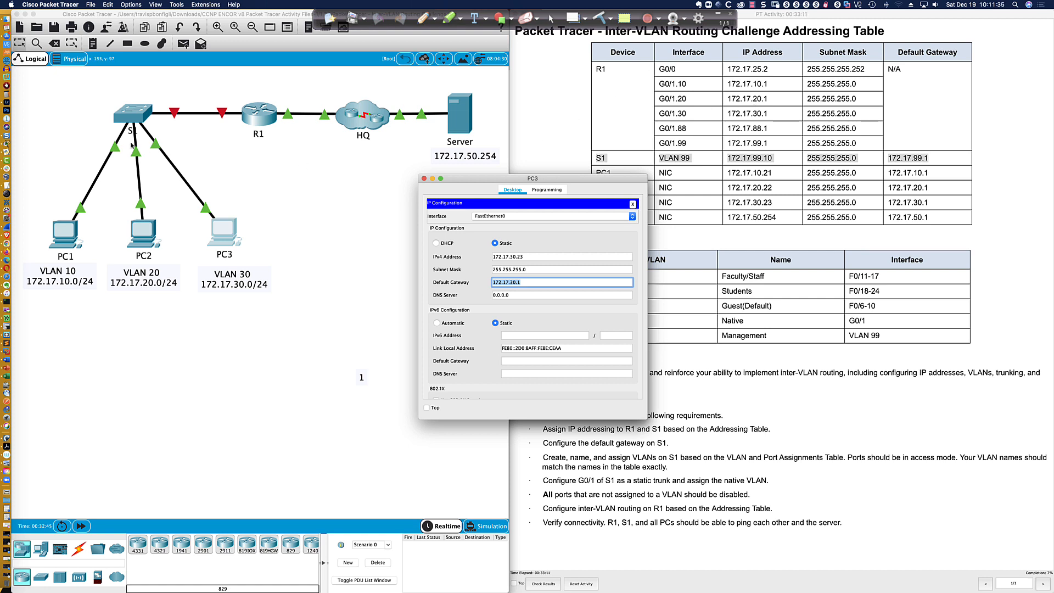
Return to S1's CLI and place PC3's IP configuration beside it to compare its gateway with the ip default-gateway command.
left_click(131, 118)
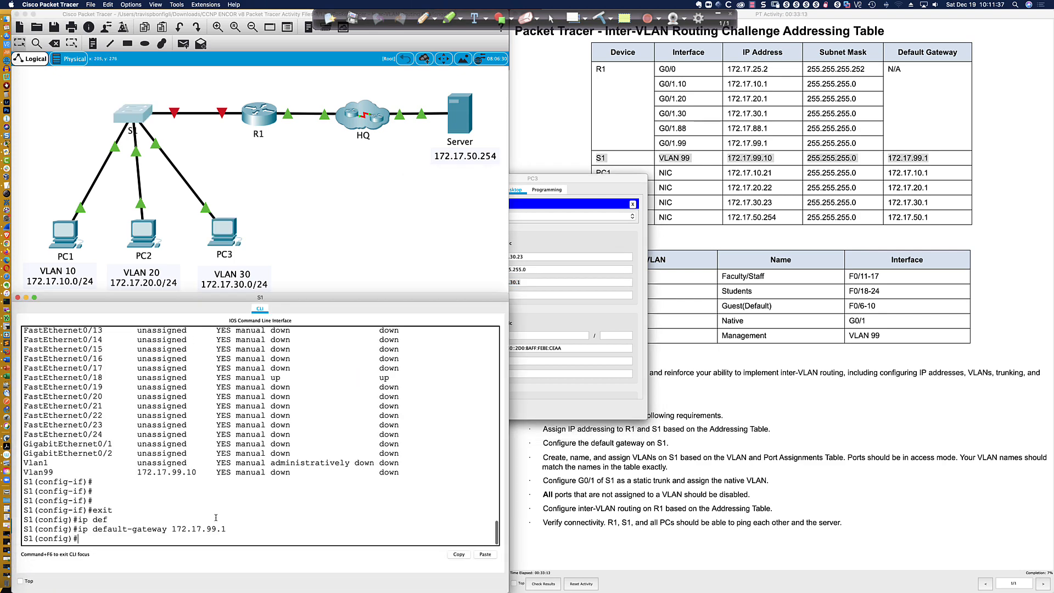
left_click_drag(78, 529, 226, 528)
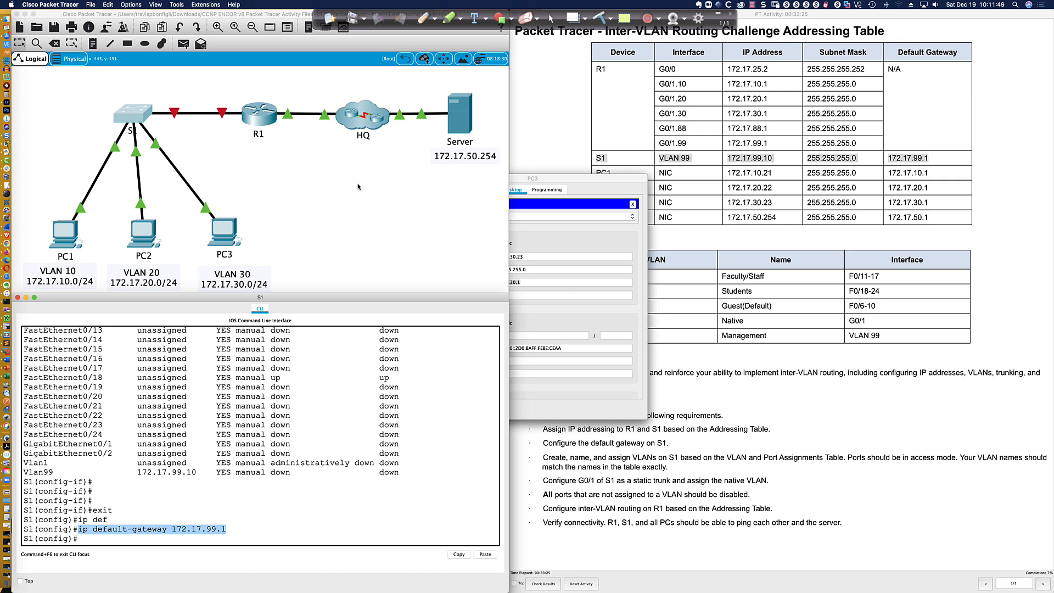
left_click_drag(581, 179, 674, 354)
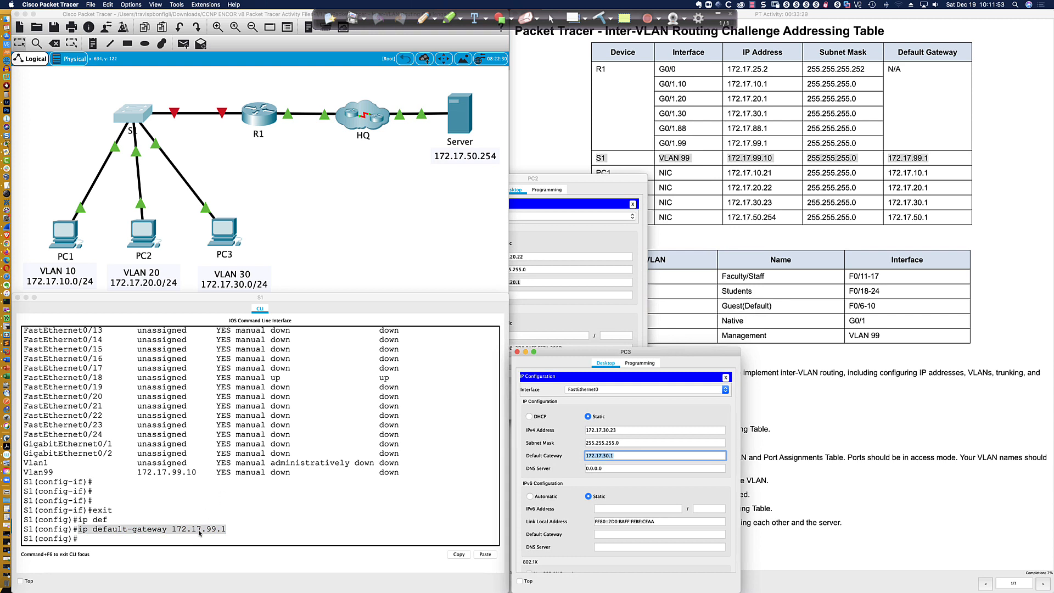
left_click(231, 529)
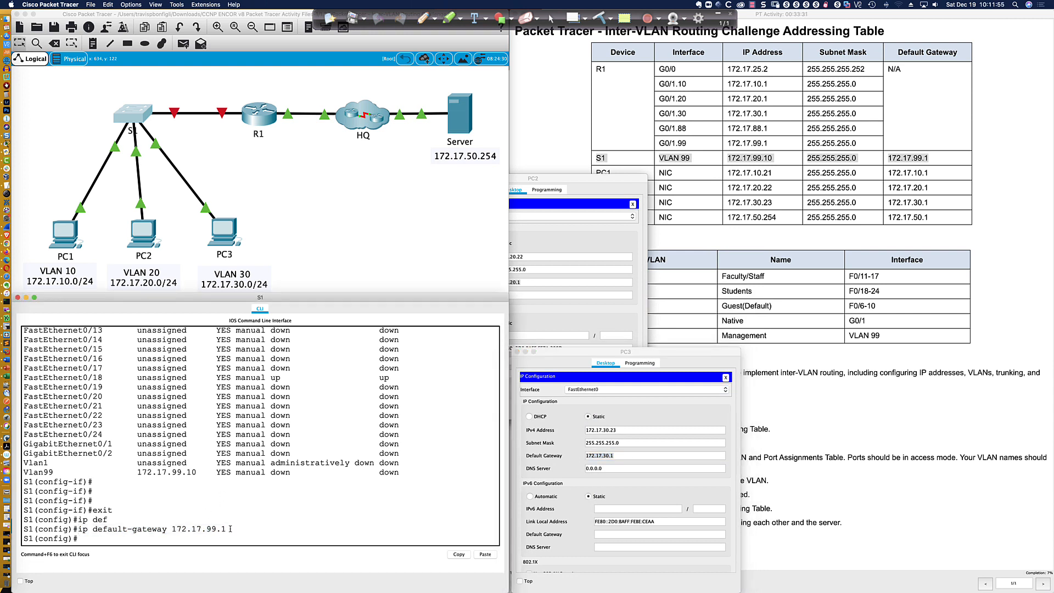
left_click(174, 543)
With the Pen, underline S1's ip default-gateway command, circle 172.17.99.1 in R1's rows and draw an arrow at G0/1.99.
left_click(422, 18)
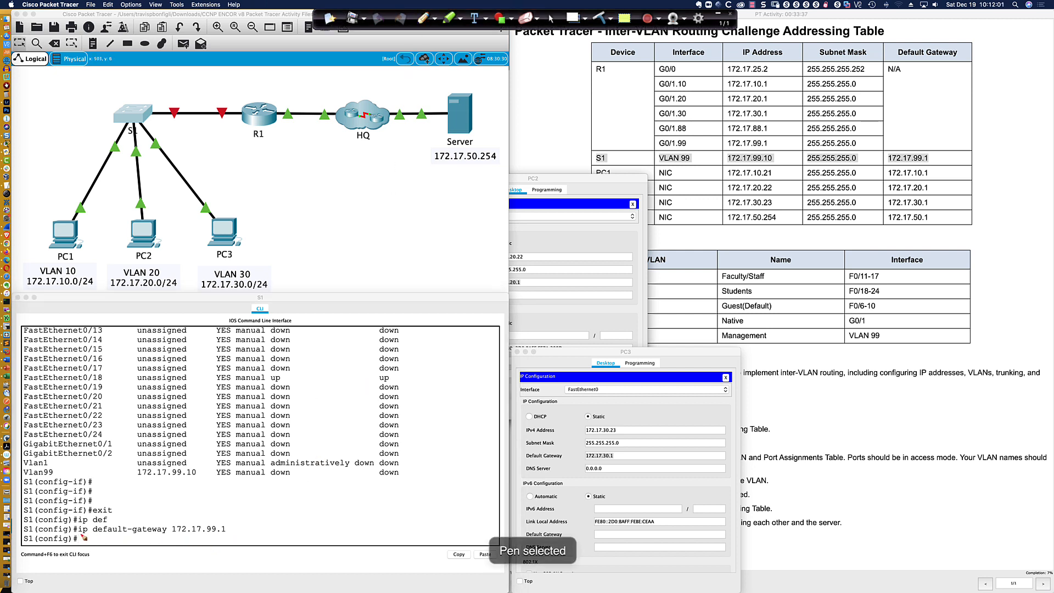
left_click_drag(80, 534, 231, 540)
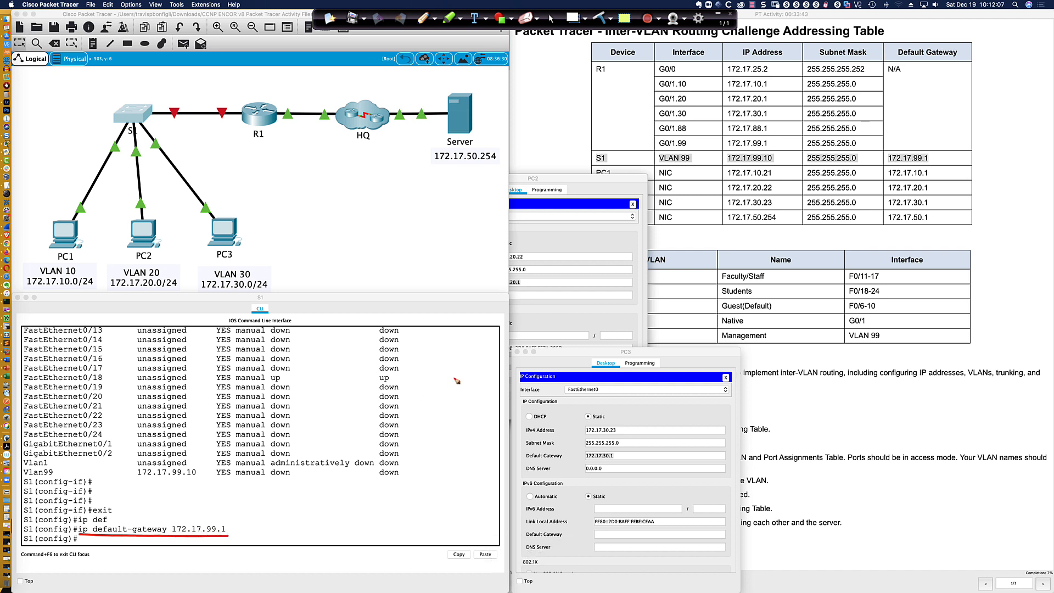
mouse_move(741, 136)
left_mouse_down()
mouse_move(724, 142)
mouse_move(784, 147)
mouse_move(770, 133)
mouse_move(700, 145)
left_mouse_up()
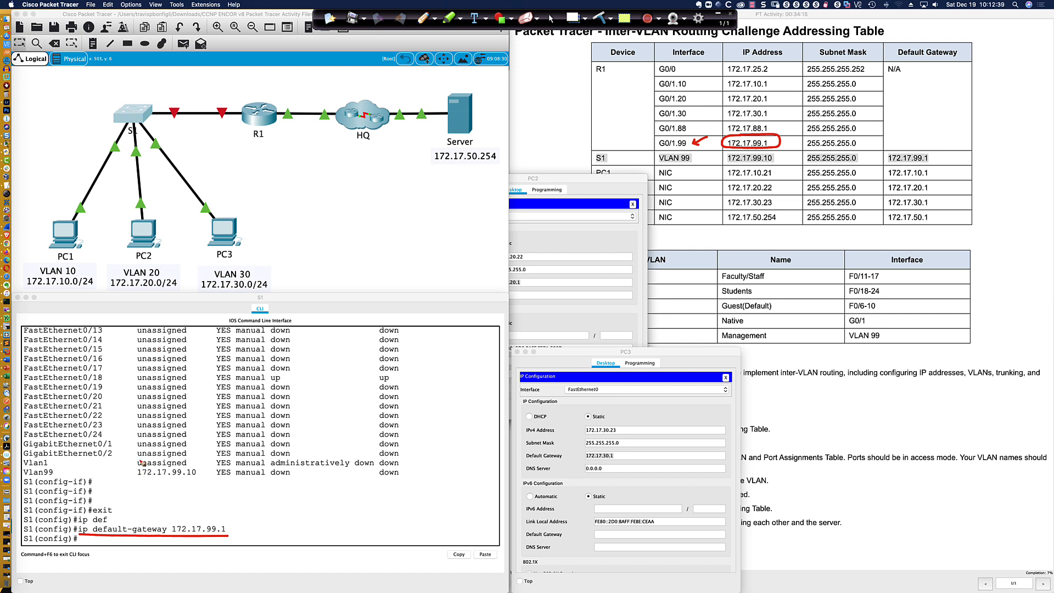
Draw arrows from S1 to R1 and to the Server, mark the ip default-gateway command, and clear all markup.
mouse_move(136, 120)
left_mouse_down()
mouse_move(220, 95)
mouse_move(247, 107)
left_mouse_up()
mouse_move(142, 121)
left_mouse_down()
mouse_move(245, 143)
mouse_move(236, 135)
left_mouse_up()
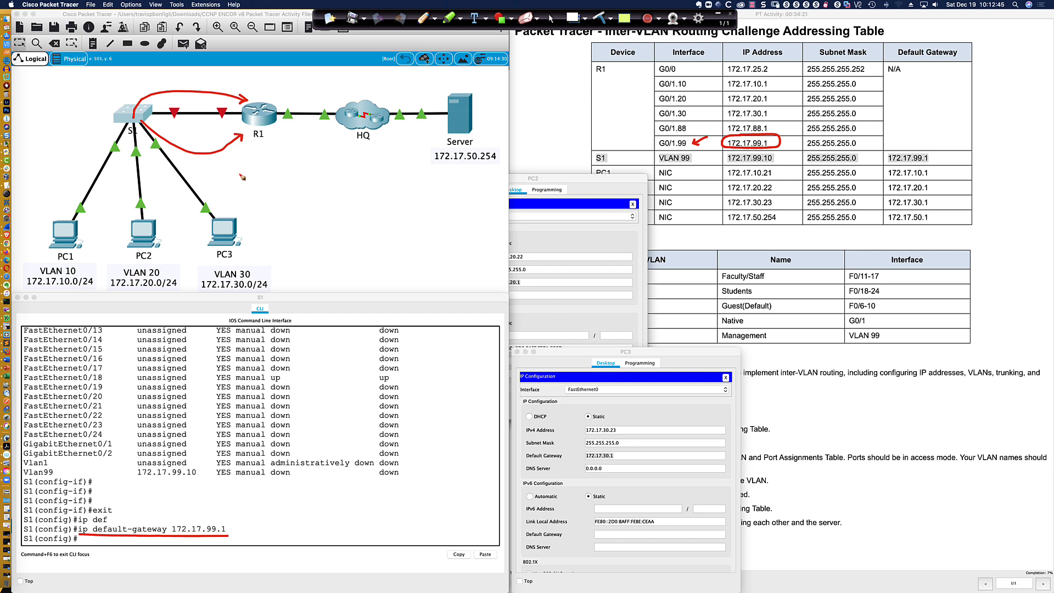
mouse_move(144, 116)
left_mouse_down()
mouse_move(239, 161)
mouse_move(423, 150)
mouse_move(417, 157)
left_mouse_up()
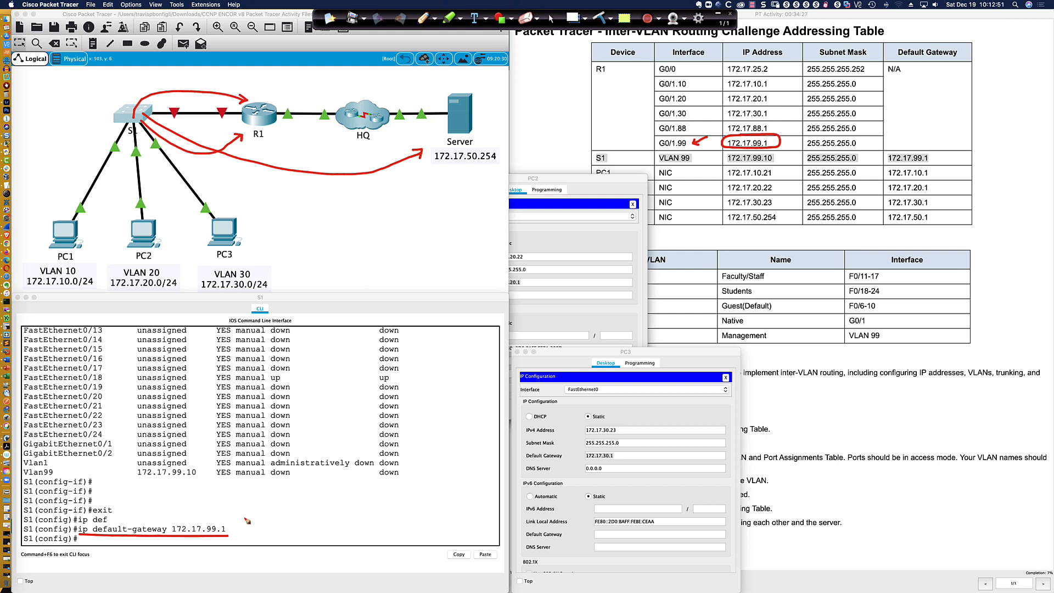
left_click_drag(244, 517, 235, 529)
left_click(604, 19)
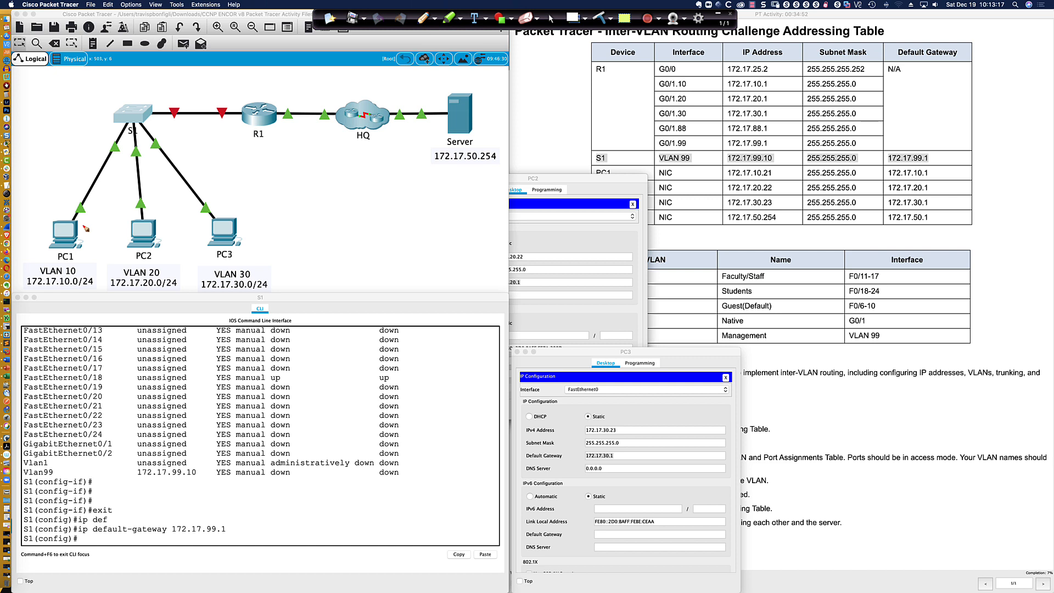
Trace paths from PC1 to R1 and from PC2 and PC3 to the Server, box S1, and clear all markup.
mouse_move(67, 234)
left_mouse_down()
mouse_move(107, 145)
mouse_move(172, 118)
mouse_move(225, 125)
left_mouse_up()
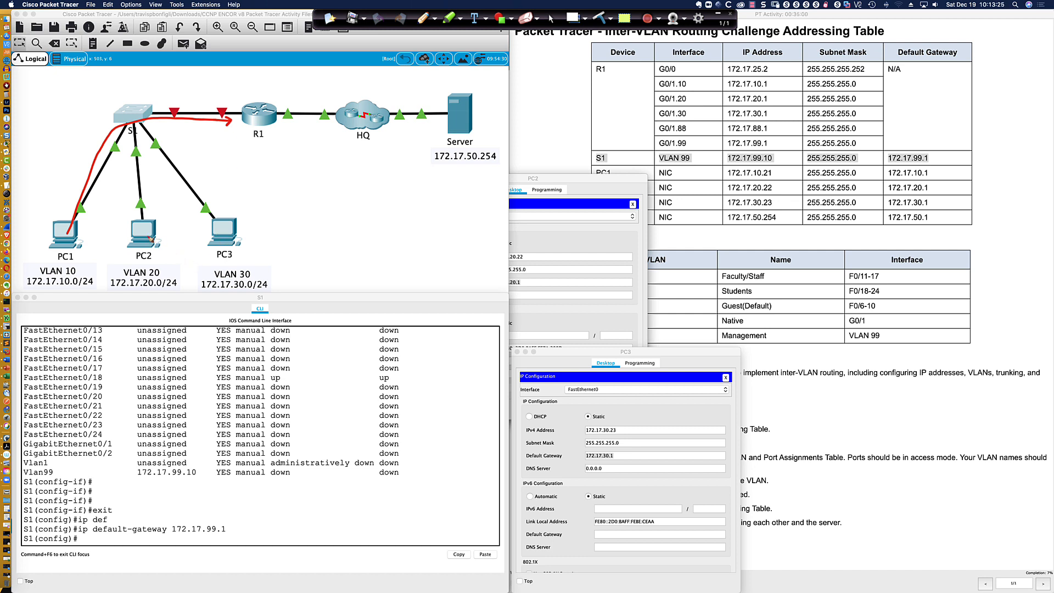
mouse_move(147, 239)
left_mouse_down()
mouse_move(139, 125)
mouse_move(208, 117)
mouse_move(439, 133)
left_mouse_up()
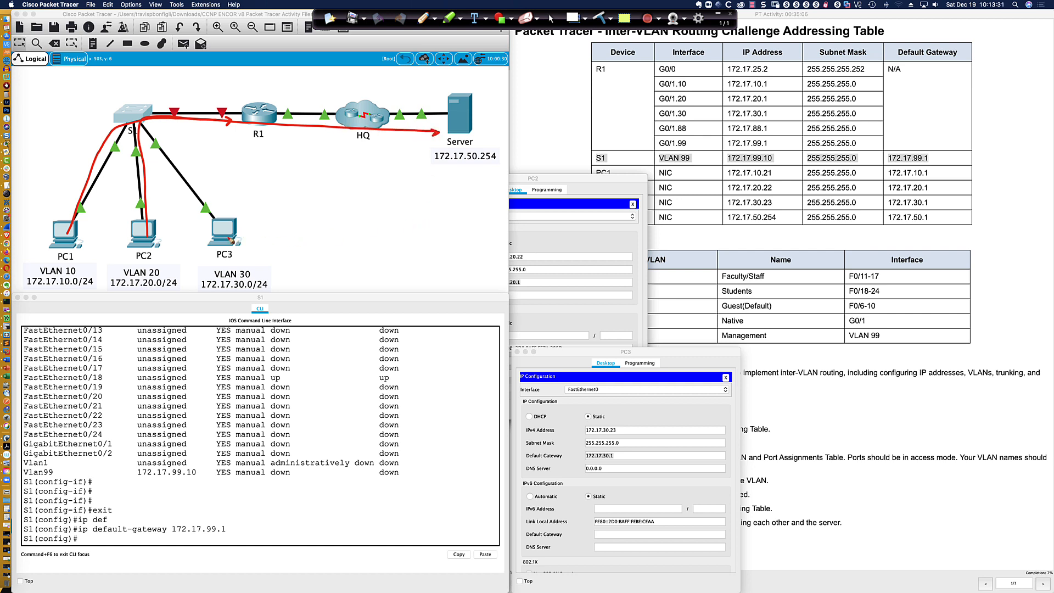
mouse_move(227, 239)
left_mouse_down()
mouse_move(157, 161)
mouse_move(146, 121)
mouse_move(173, 113)
mouse_move(450, 141)
left_mouse_up()
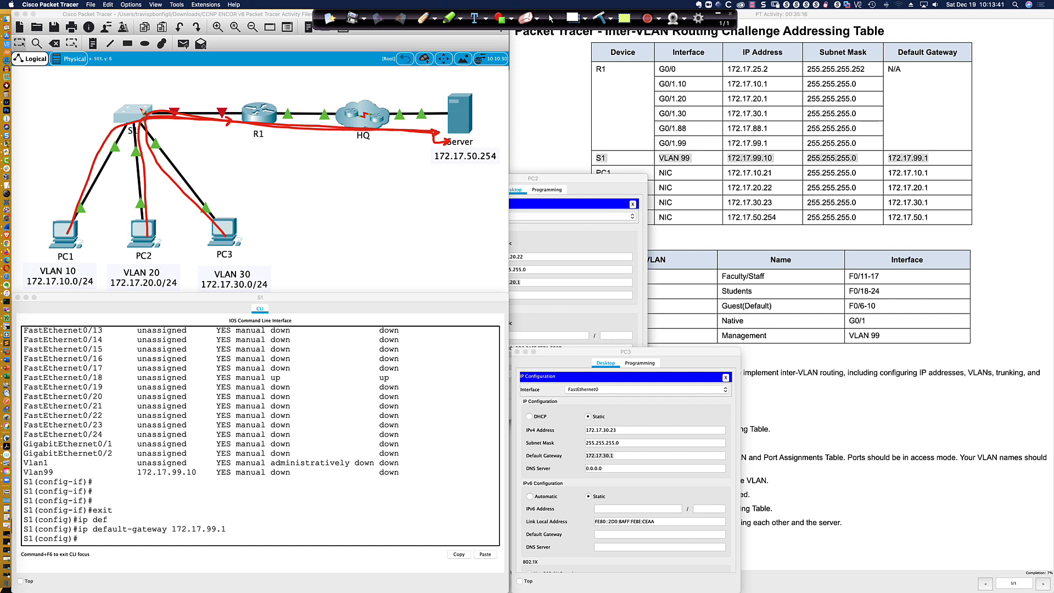
mouse_move(143, 97)
left_mouse_down()
mouse_move(110, 122)
mouse_move(173, 146)
mouse_move(164, 104)
mouse_move(138, 99)
left_mouse_up()
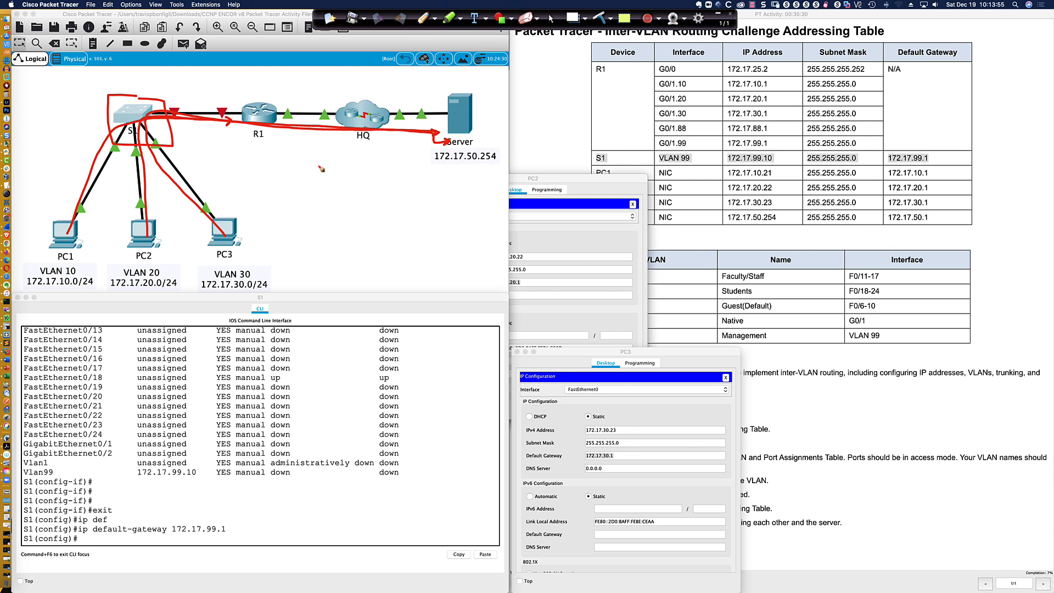
left_click(600, 19)
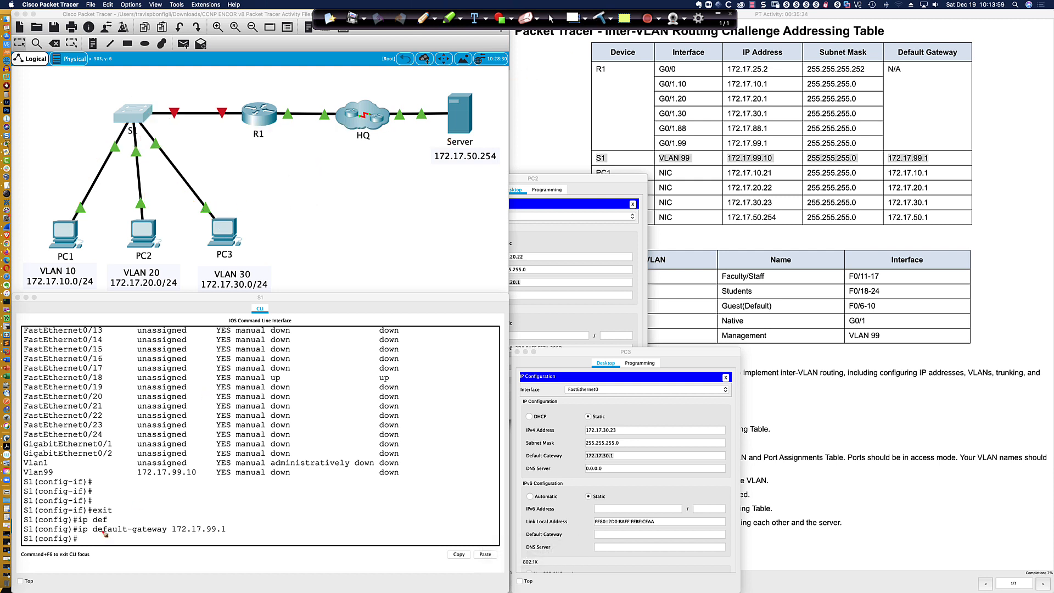
Circle S1's ip default-gateway 172.17.99.1 command and draw an arrow from it to PC3's Default Gateway field.
mouse_move(90, 520)
left_mouse_down()
mouse_move(74, 534)
mouse_move(146, 545)
mouse_move(241, 526)
mouse_move(86, 517)
left_mouse_up()
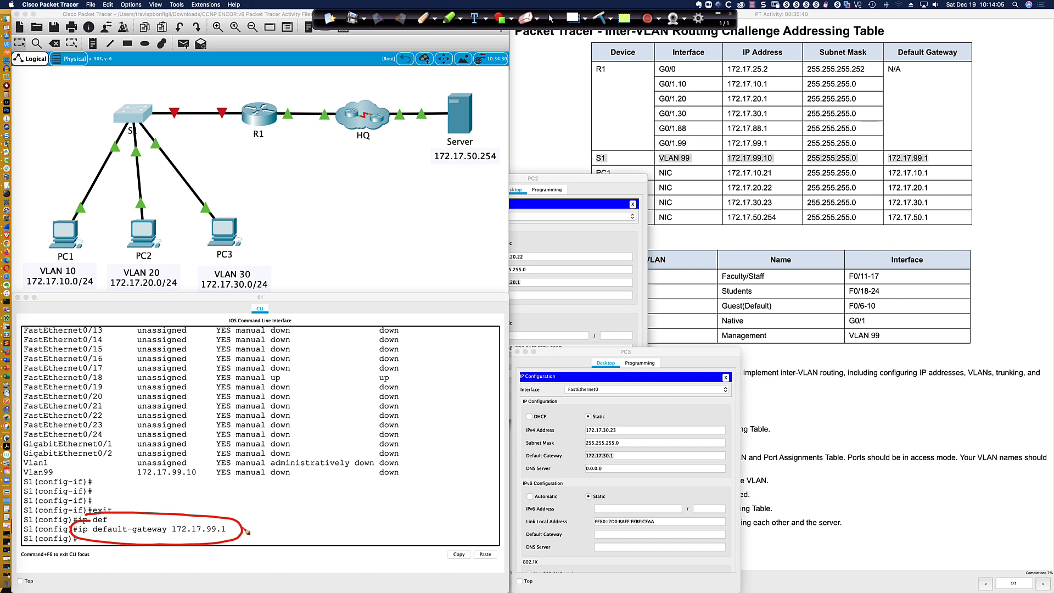
mouse_move(245, 529)
left_mouse_down()
mouse_move(480, 496)
mouse_move(576, 461)
left_mouse_up()
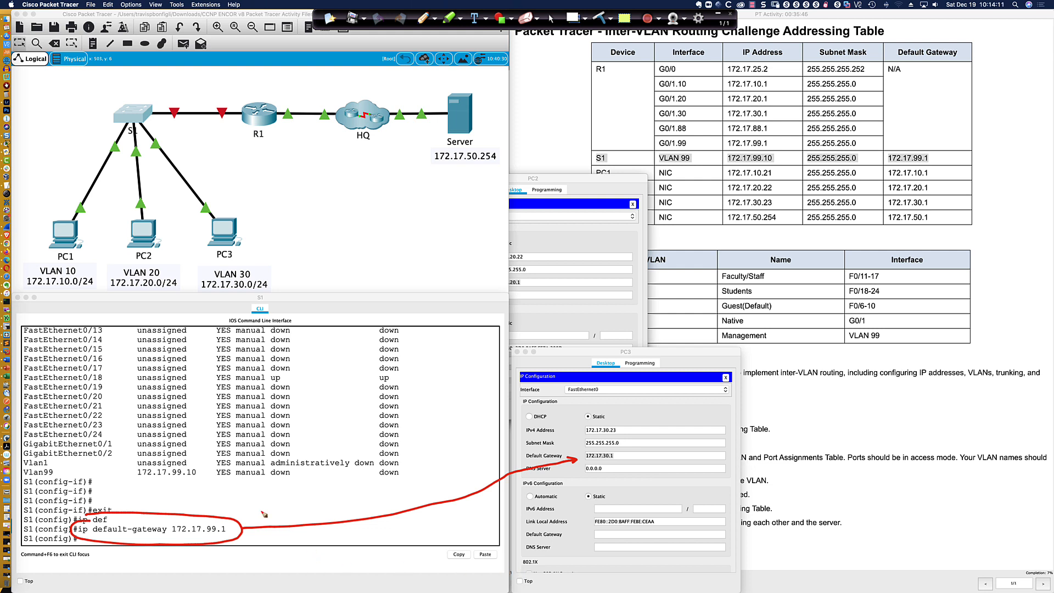
With the Pen, draw arrows at S1's ip default-gateway command and PC3's Default Gateway value, and box R1.
mouse_move(191, 474)
left_mouse_down()
mouse_move(185, 506)
mouse_move(191, 498)
left_mouse_up()
left_click_drag(668, 453, 624, 458)
mouse_move(268, 93)
left_mouse_down()
mouse_move(241, 99)
mouse_move(277, 147)
mouse_move(283, 99)
mouse_move(271, 94)
left_mouse_up()
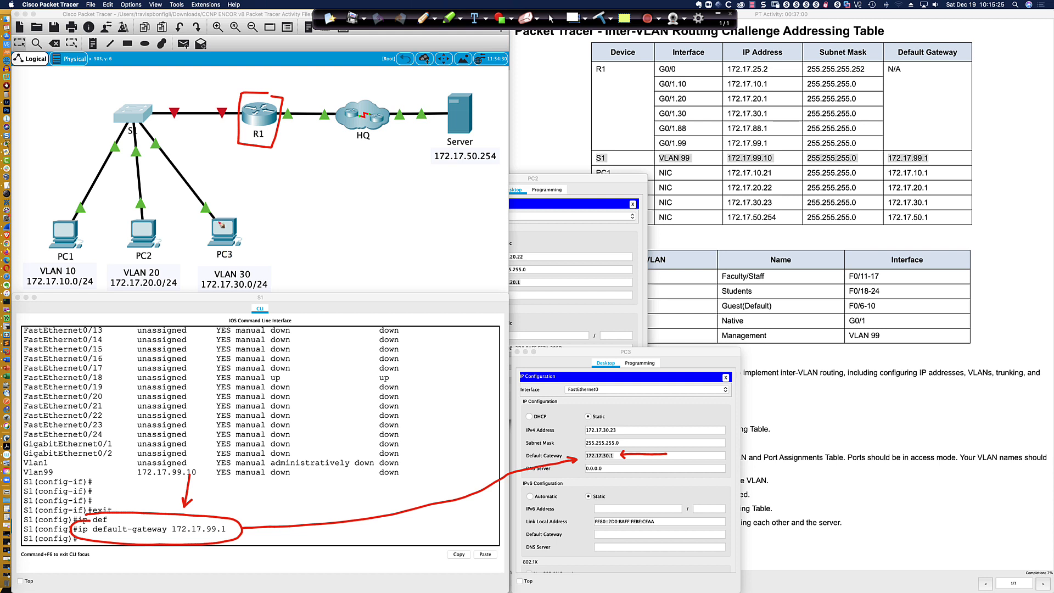
Draw arrows from the PCs to S1, mark R1's rows in the addressing table, and clear all markup.
left_click_drag(218, 222, 147, 134)
mouse_move(144, 245)
left_mouse_down()
mouse_move(140, 166)
mouse_move(116, 130)
left_mouse_up()
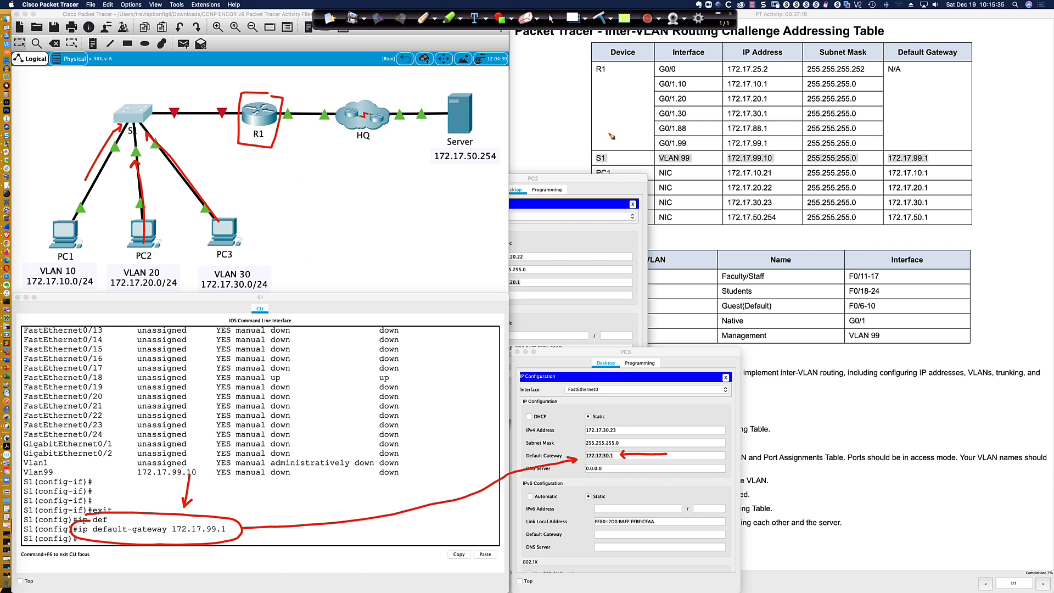
left_click_drag(599, 142, 658, 147)
left_click(603, 15)
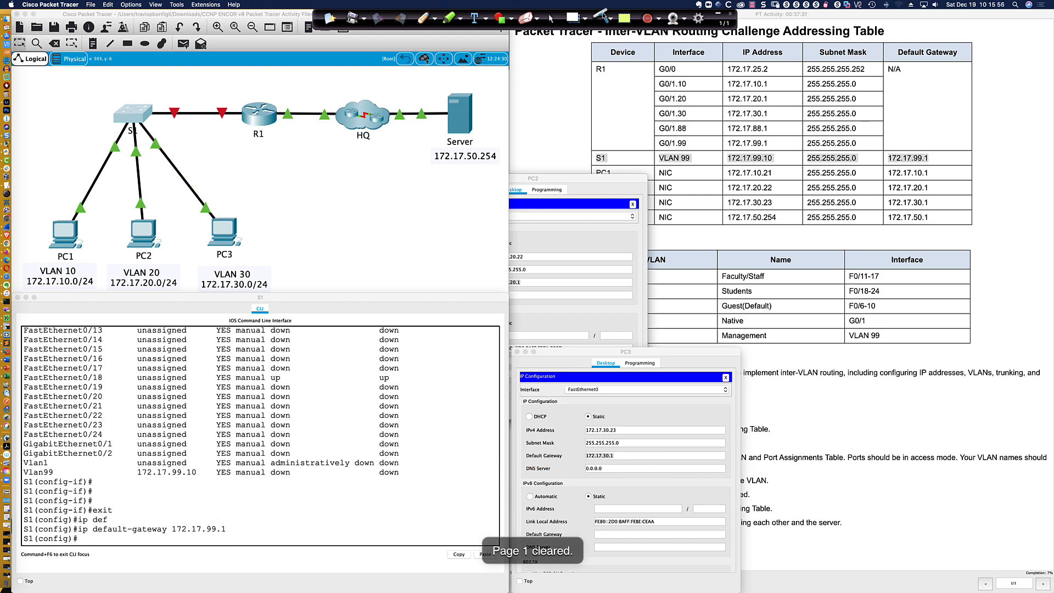
left_click(551, 20)
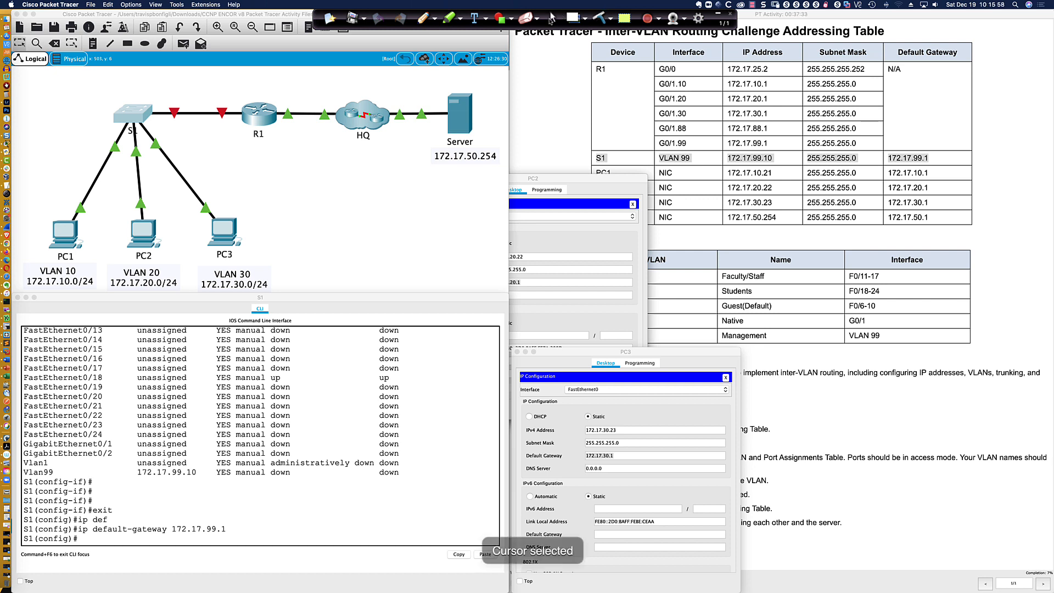
Open R1's command line and place its enlarged window below the topology.
left_click(98, 541)
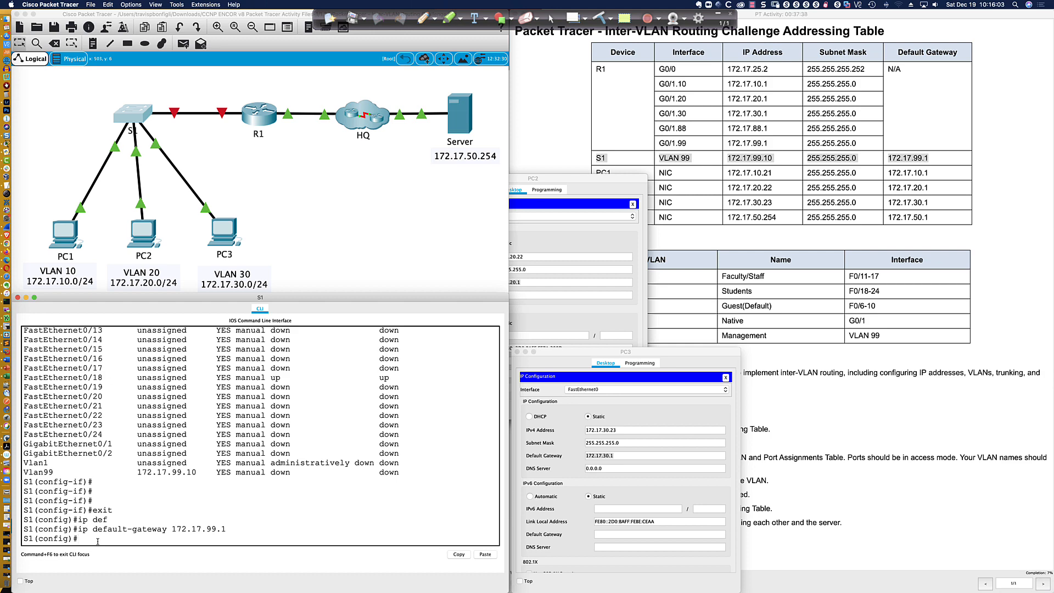
left_click(767, 412)
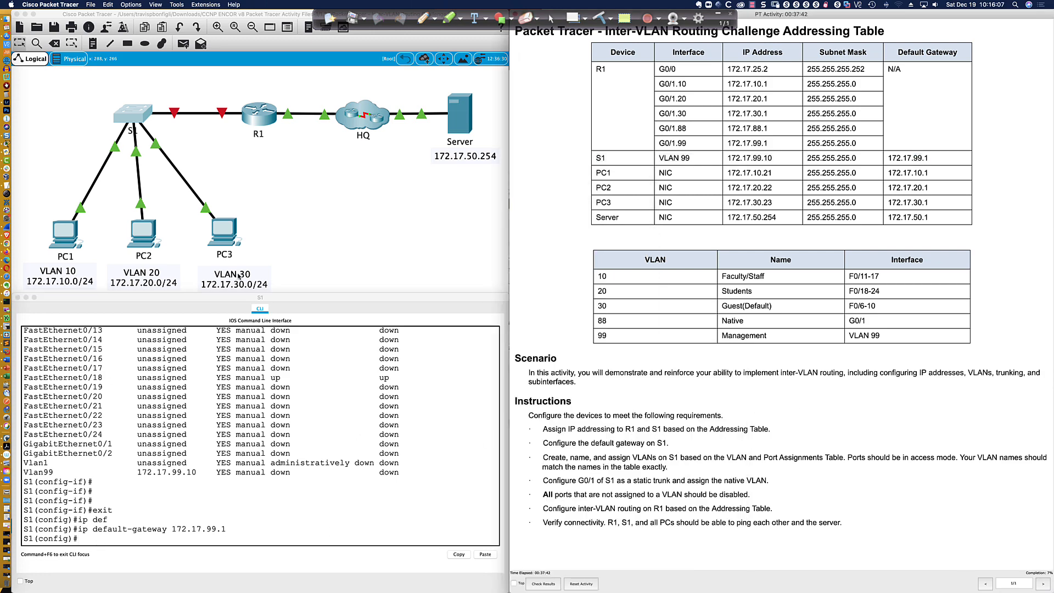
left_click(258, 115)
left_click_drag(425, 172, 53, 356)
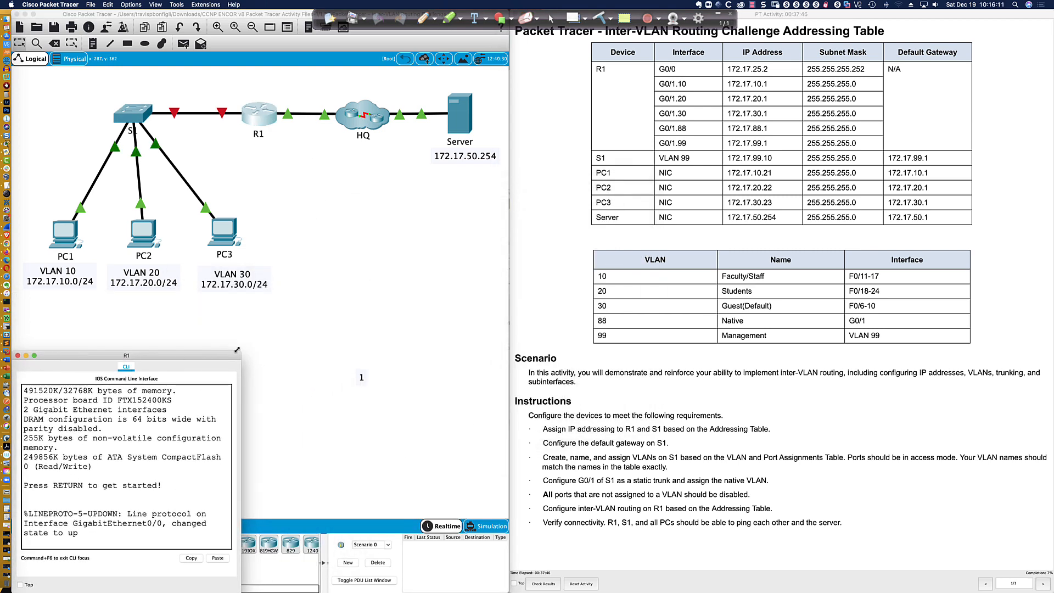
left_click_drag(241, 352, 504, 289)
left_click(390, 426)
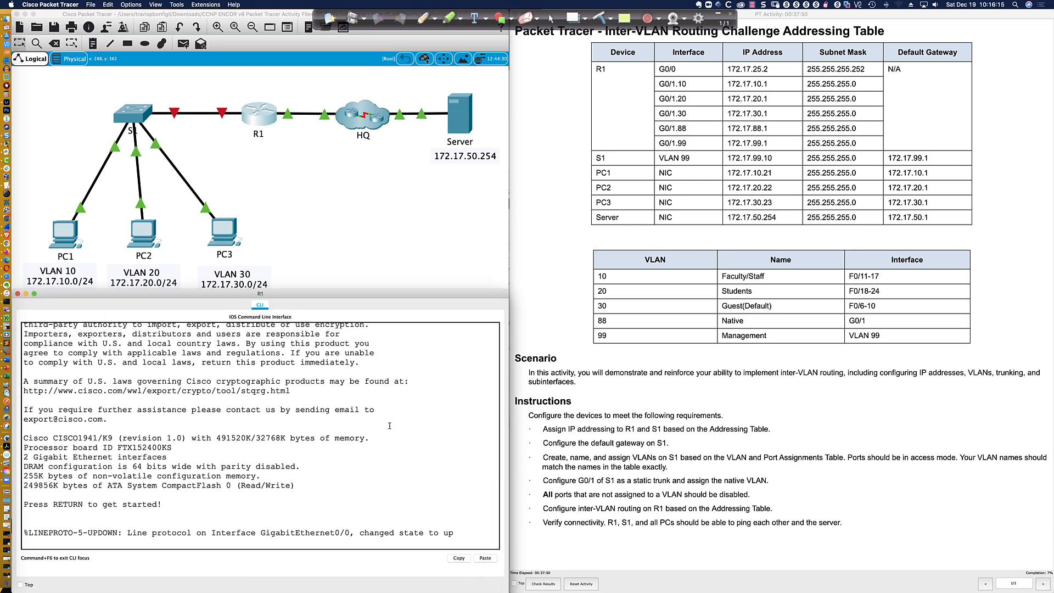
Start R1's console session and enter privileged EXEC mode with enable.
key("Return")
key("Return")
key("Return")
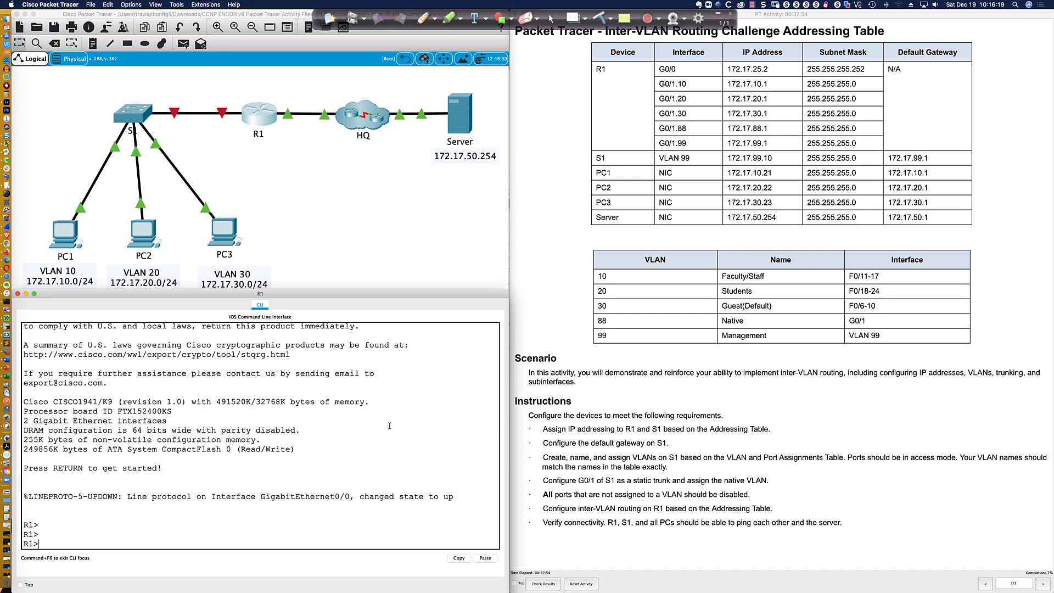
type("en")
key("Tab")
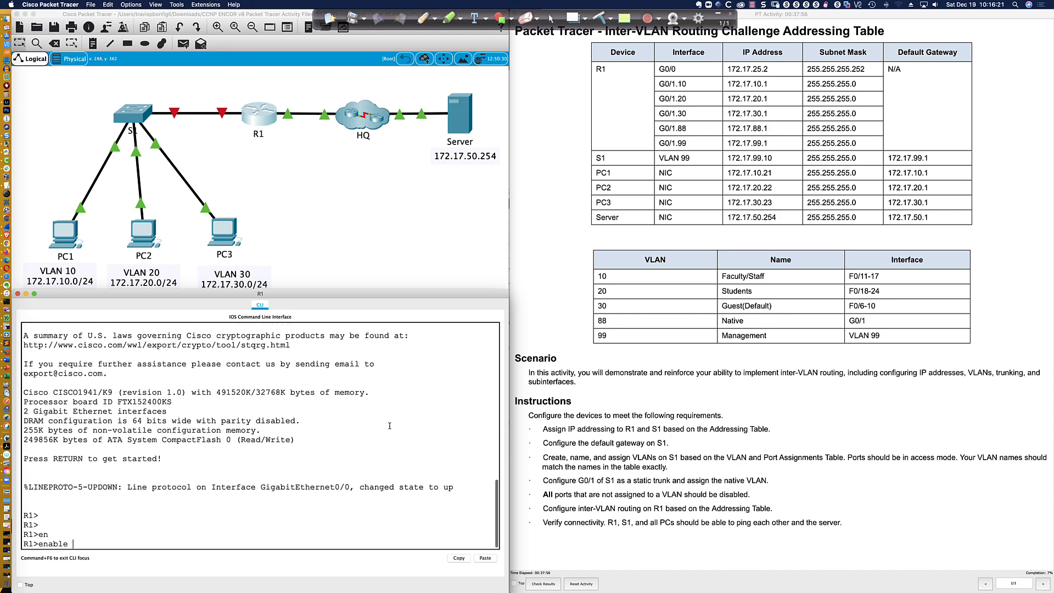
key("Return")
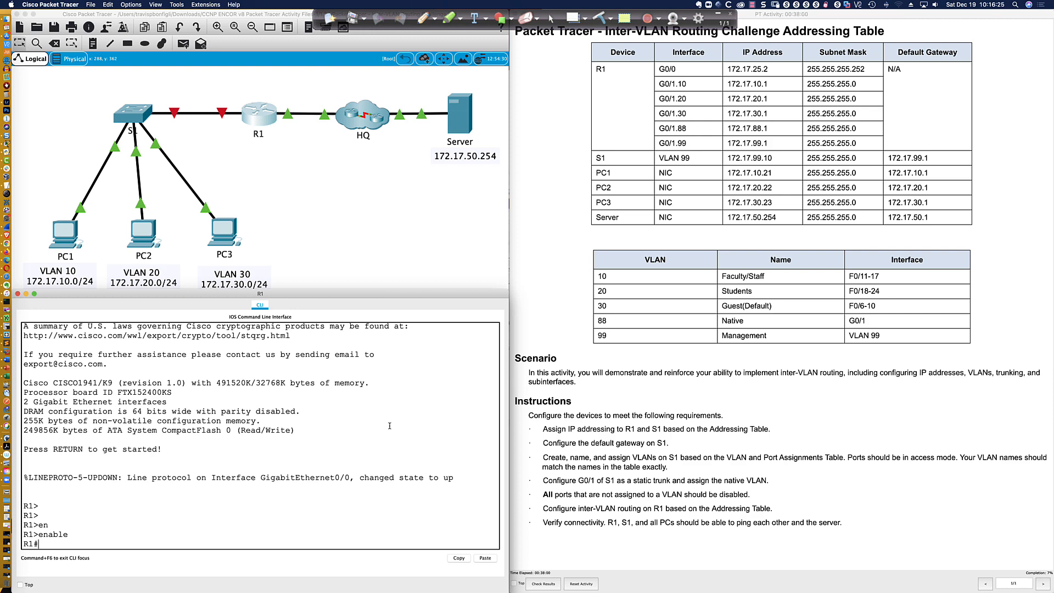
Enter global configuration mode on R1 with configure terminal.
type("con")
key("Tab")
type("f")
key("Tab")
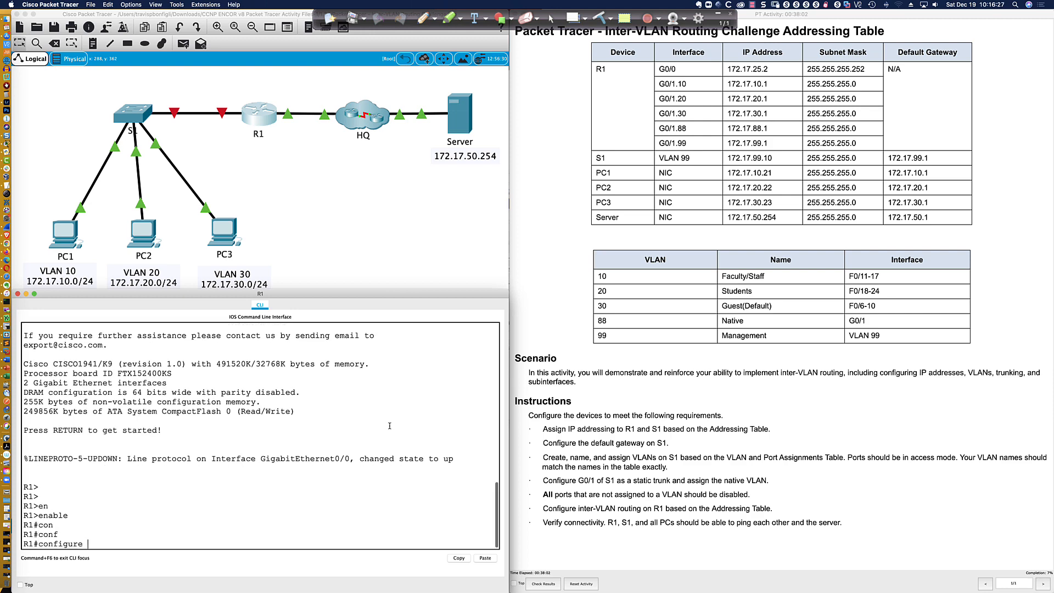
type("ter")
key("Tab")
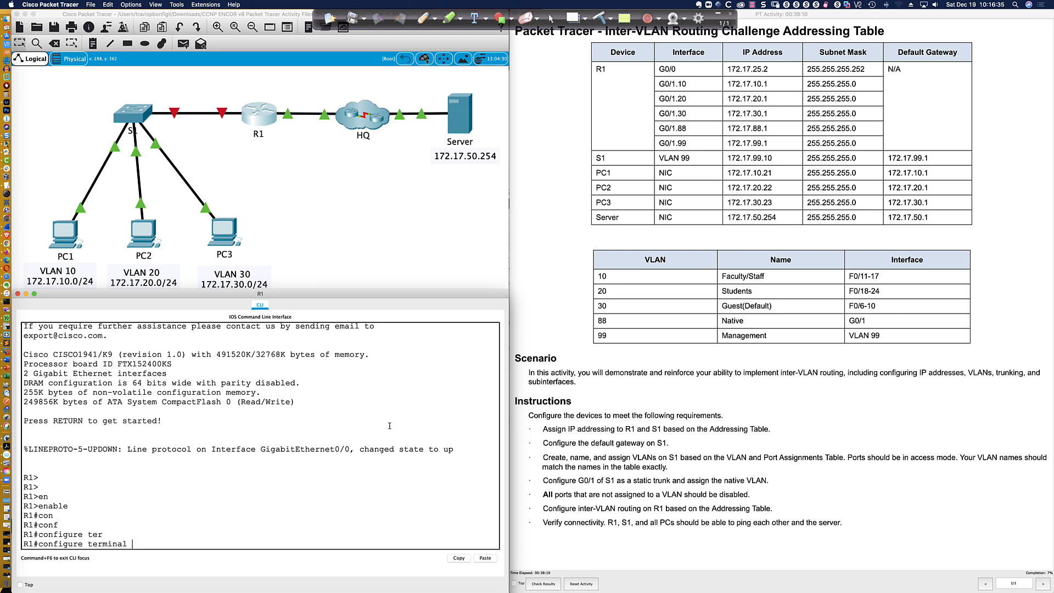
key("Return")
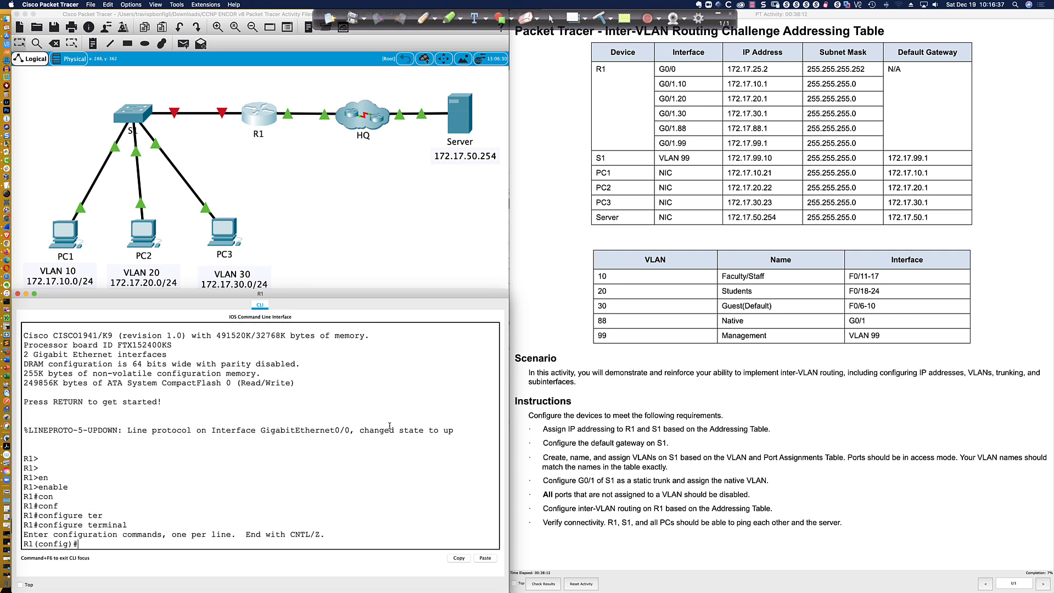
List R1's interfaces with do sh ip int bri, highlight GigabitEthernet0/0's address, and check the port labels on the R1–HQ link.
type("do sh ip int bri")
key("Return")
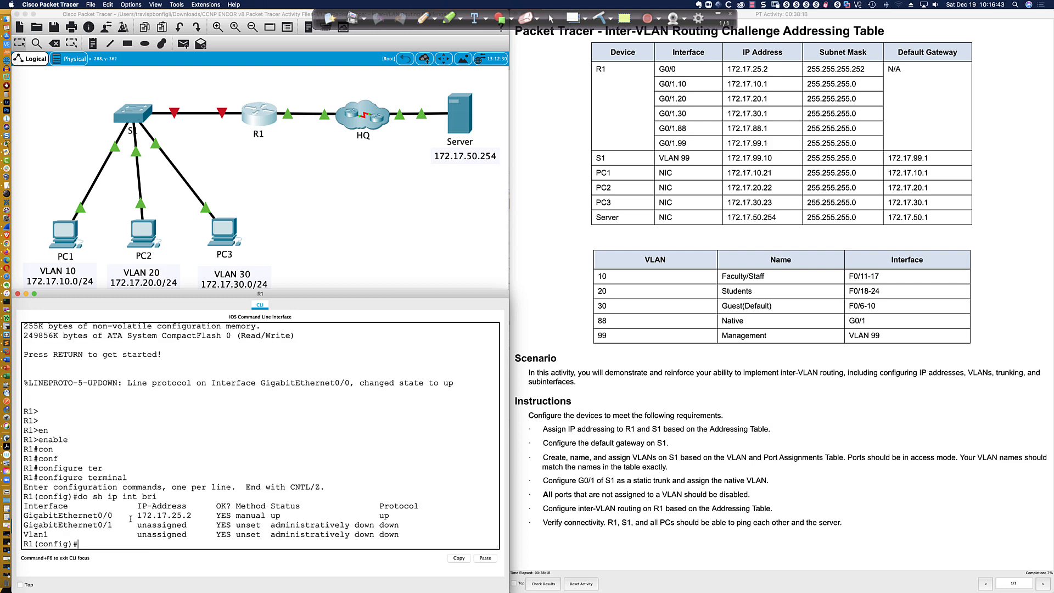
left_click_drag(82, 516, 193, 515)
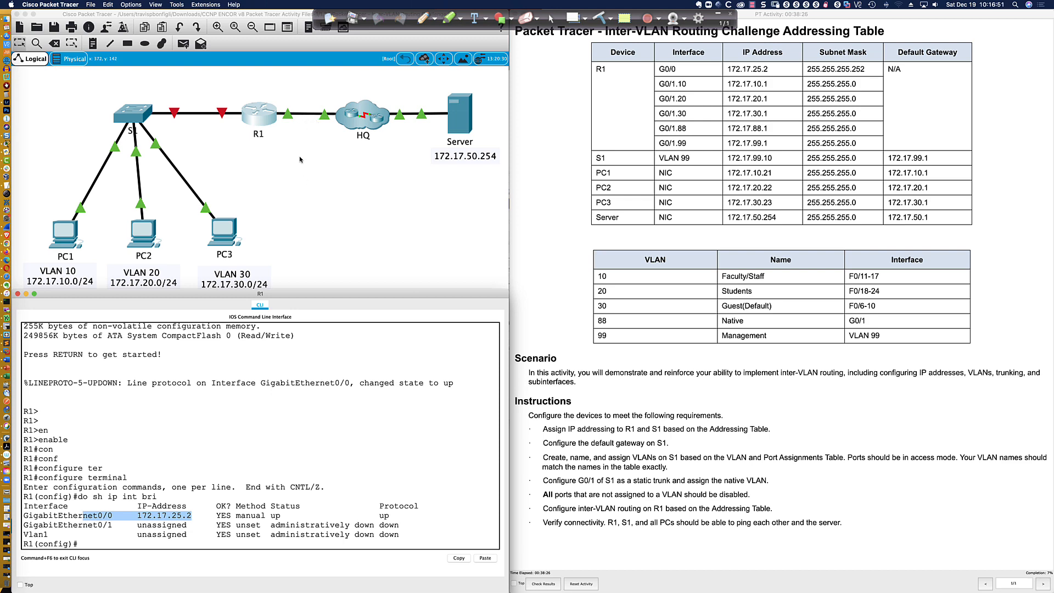
left_click(300, 134)
mouse_move(304, 116)
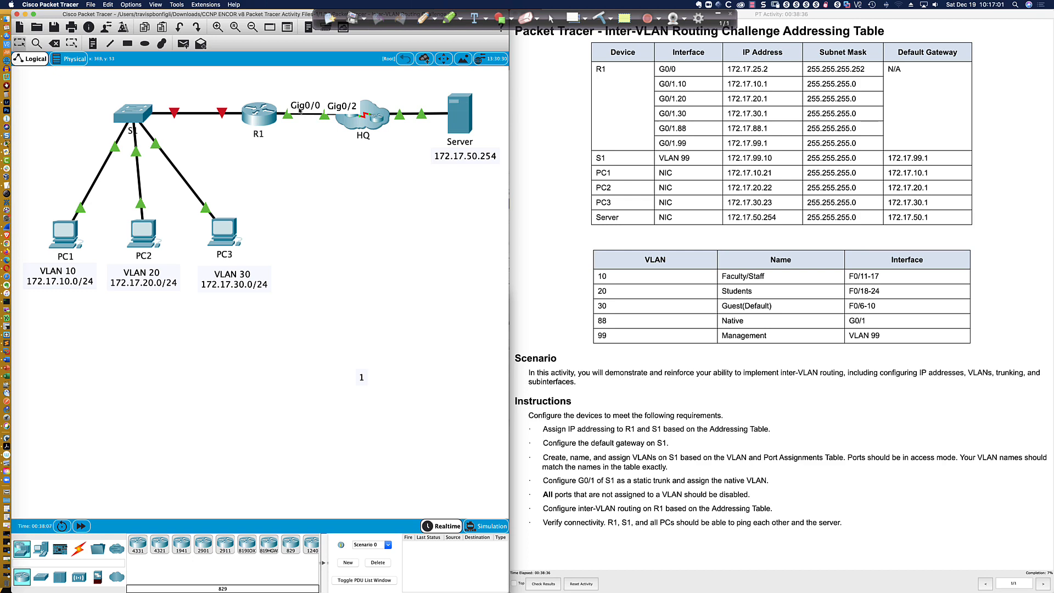
left_click(253, 119)
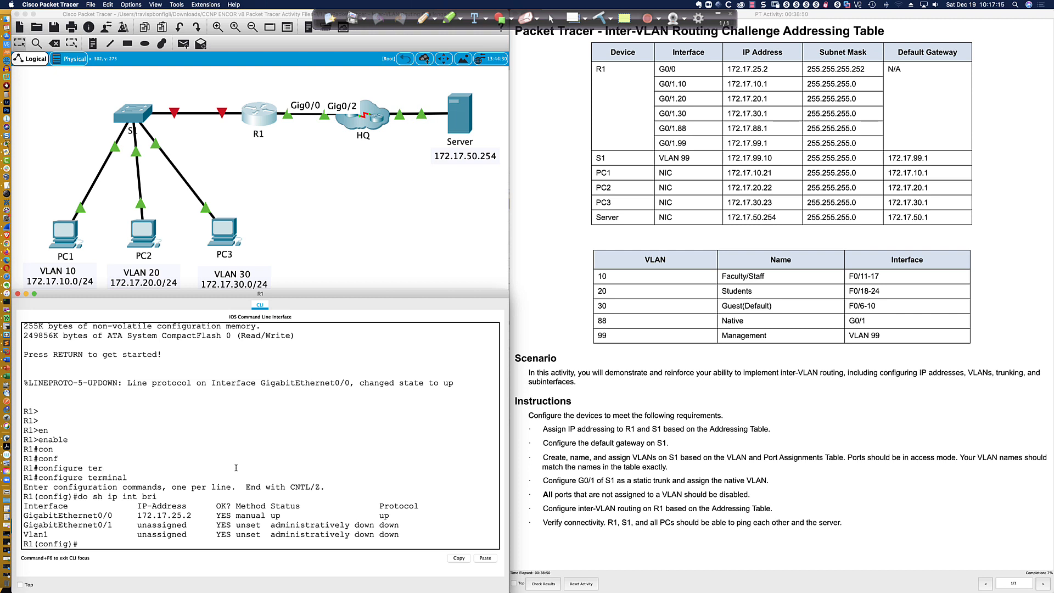
key("Return")
key("Return")
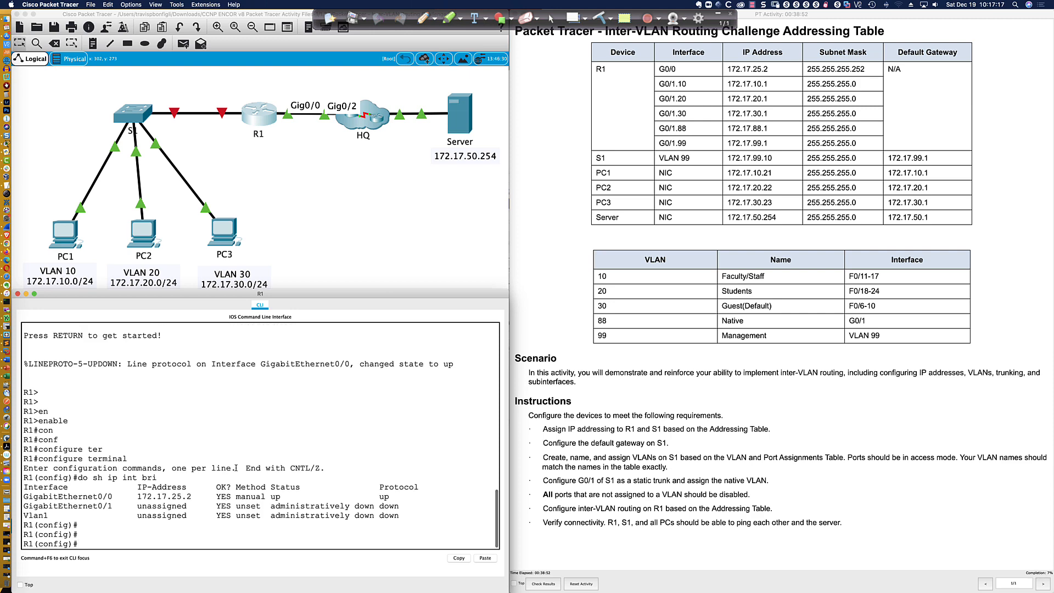
Enter interface g0/0 on R1 and shut it down.
type("int g0/0")
key("Return")
type("shut")
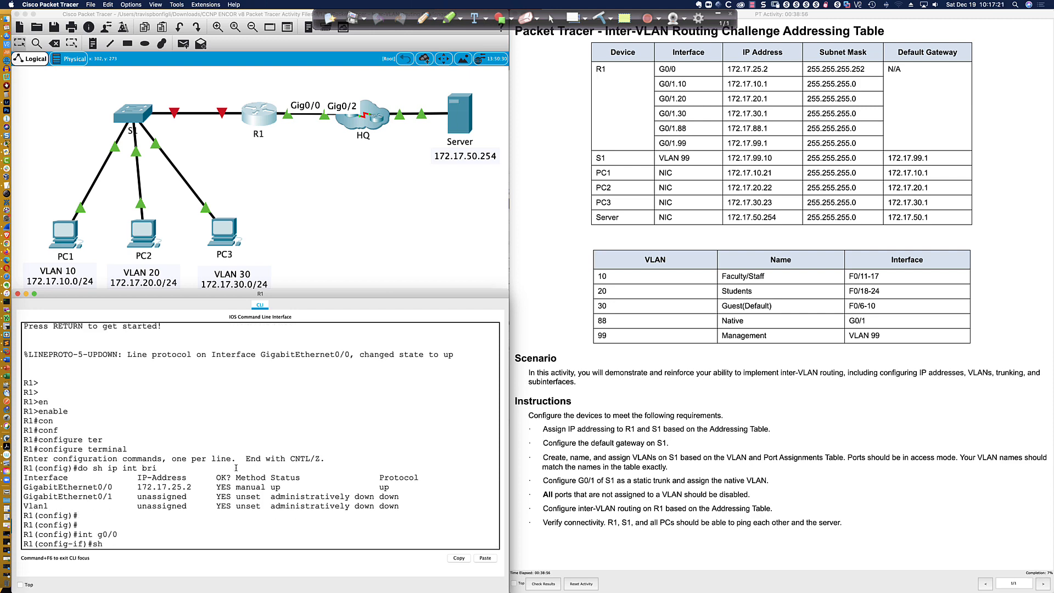
key("Return")
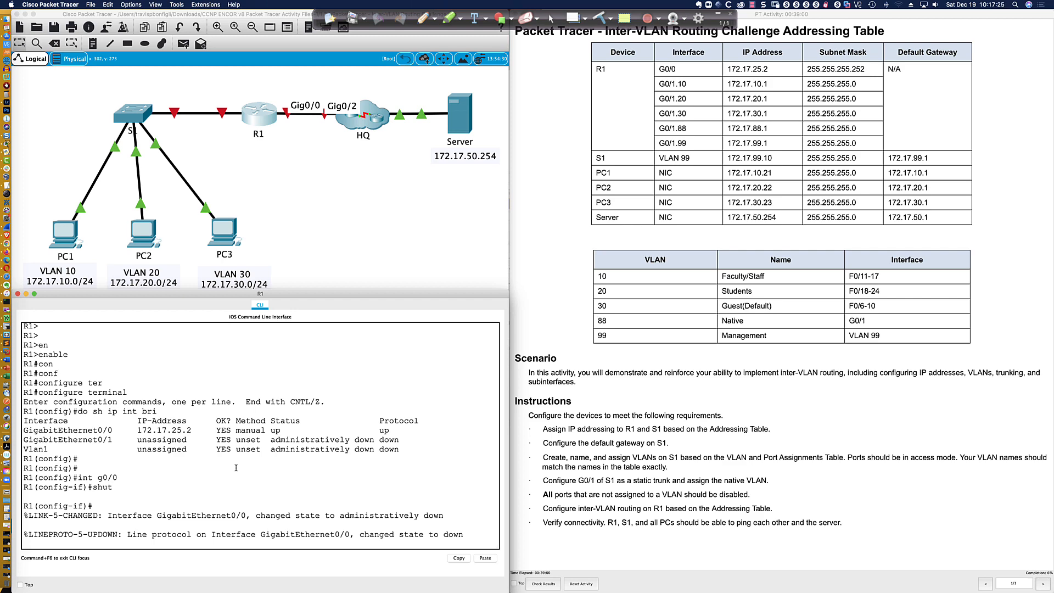
key("Return")
key("Return")
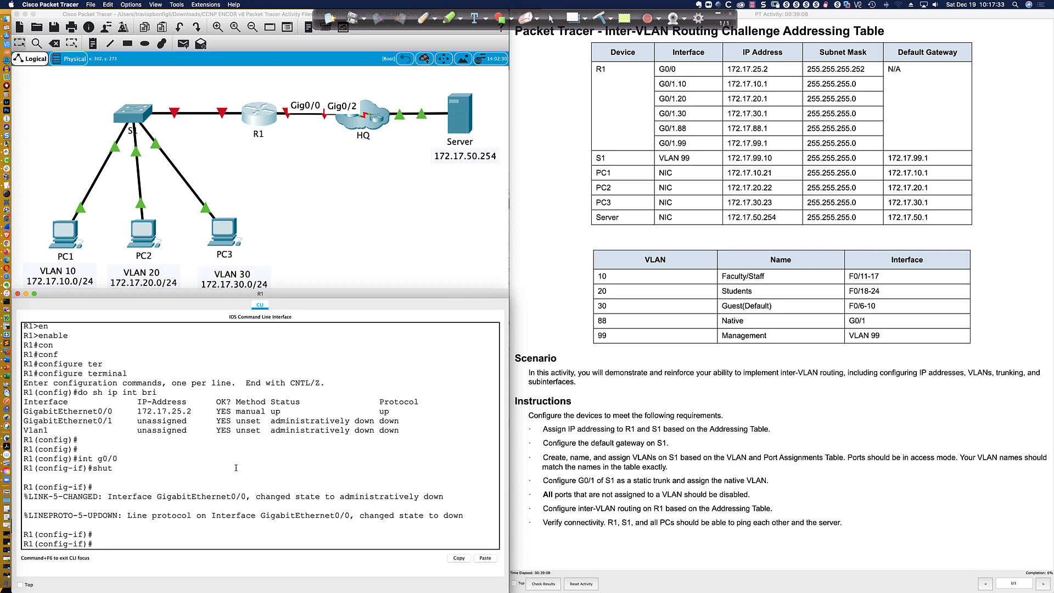
Re-enable R1's interface g0/0 with no shut.
type("no shut")
key("Return")
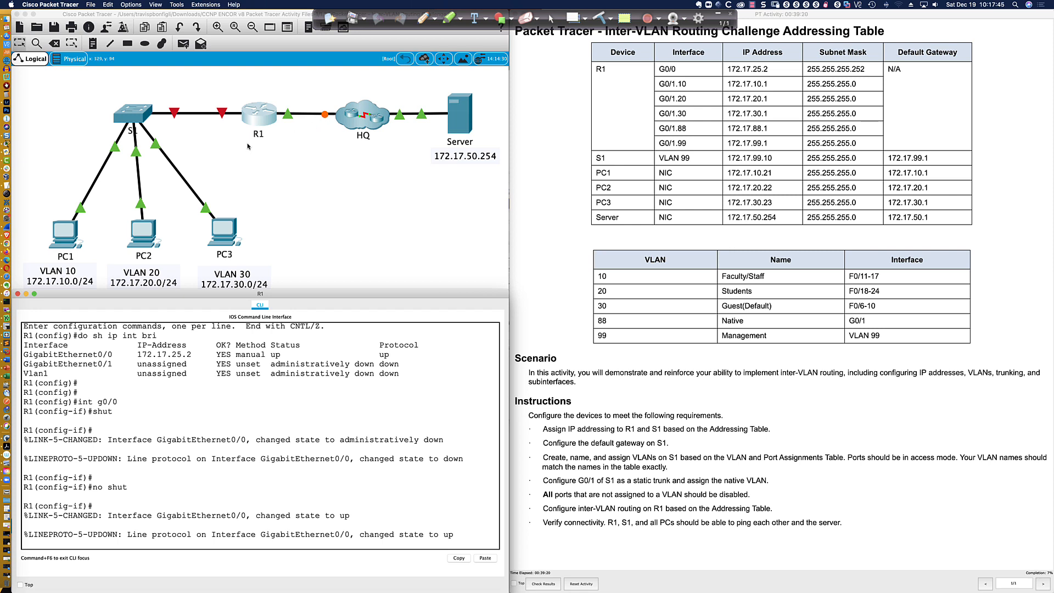
key("Return")
key("Return")
key("Return")
key("Return")
key("Return")
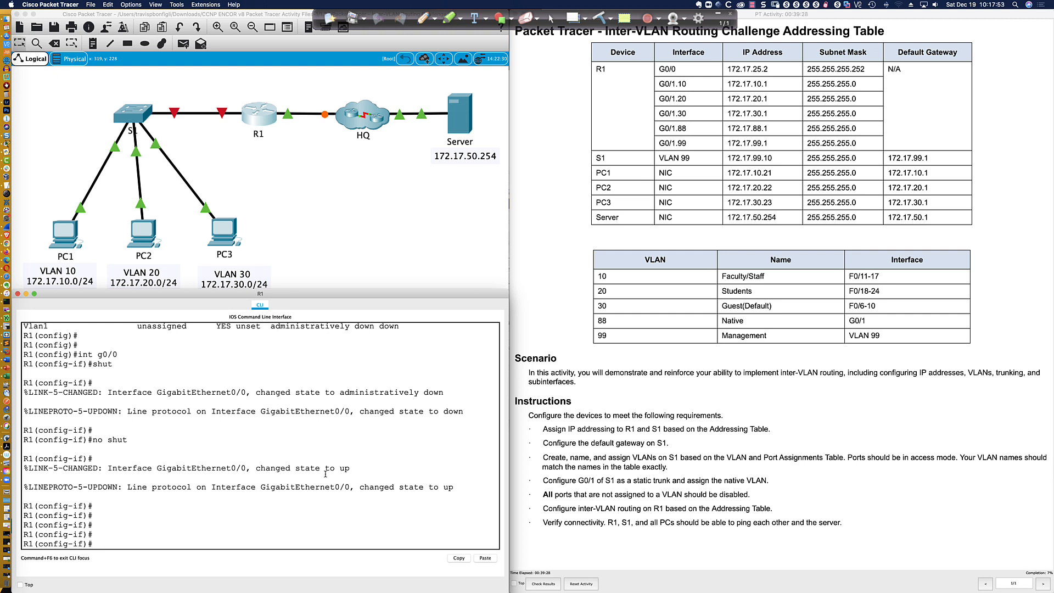
Create subinterface g0/1.10 on R1 and enter its configuration mode.
type("int g0/1.10")
type("867539")
key("BackSpace")
type("09")
key("BackSpace")
key("BackSpace")
key("BackSpace")
key("BackSpace")
key("BackSpace")
key("BackSpace")
type("10")
key("Return")
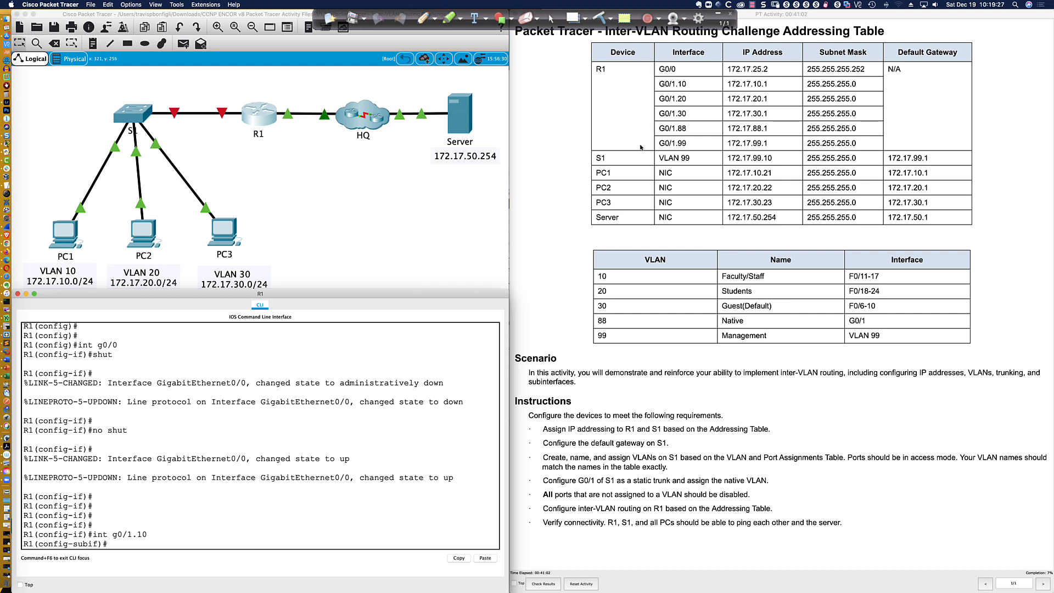
Highlight the G0/1.10 row in the addressing table and try to assign 172.17.10.1 255.255.255.0 to the subinterface.
left_click(661, 88)
left_click_drag(661, 84, 870, 85)
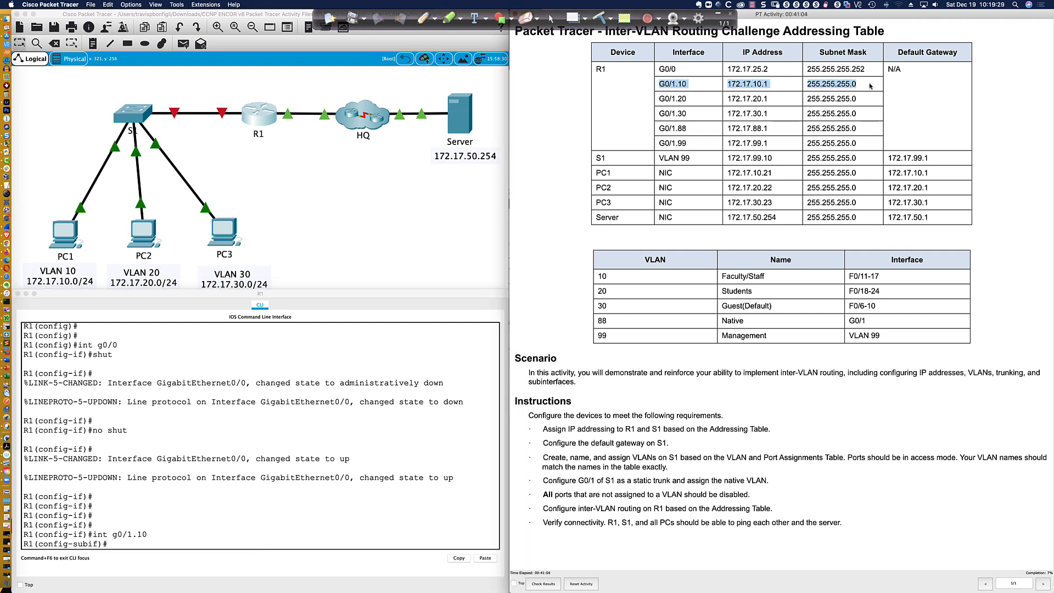
left_click(158, 546)
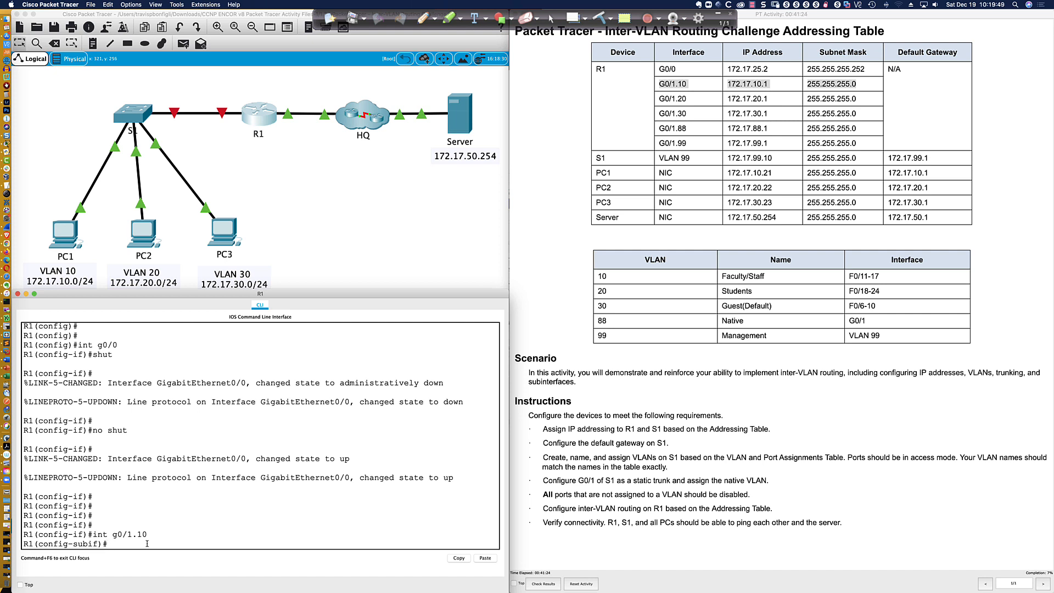
type("ip add 172.17.10.1 255.255.255.0")
key("Return")
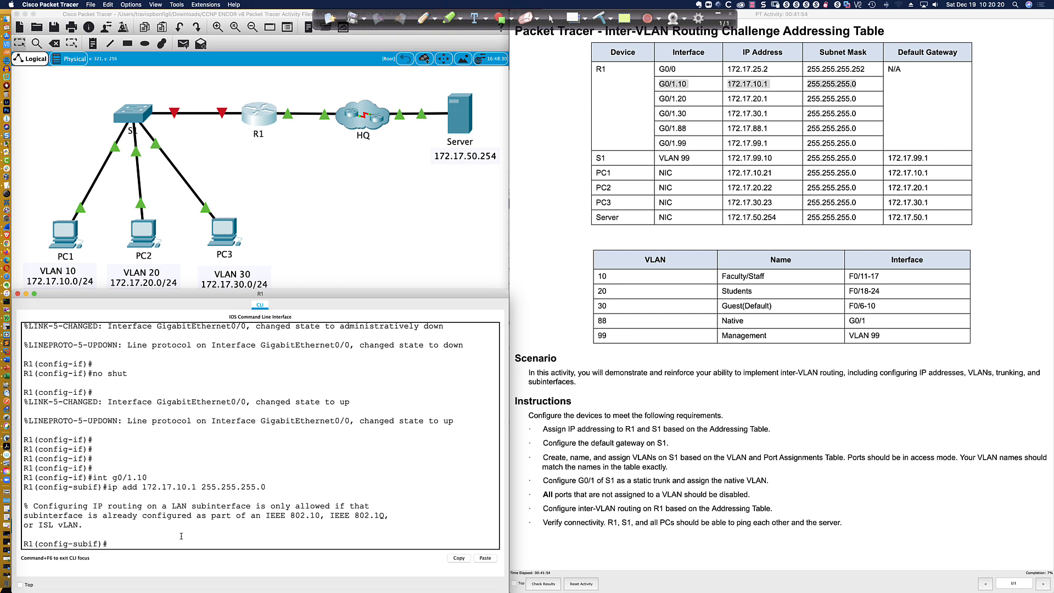
Set subinterface g0/1.10 to encapsulation dot1Q with VLAN ID 10, checking the command's available arguments first.
left_click_drag(330, 515, 386, 517)
left_click(127, 545)
type("en")
key("Tab")
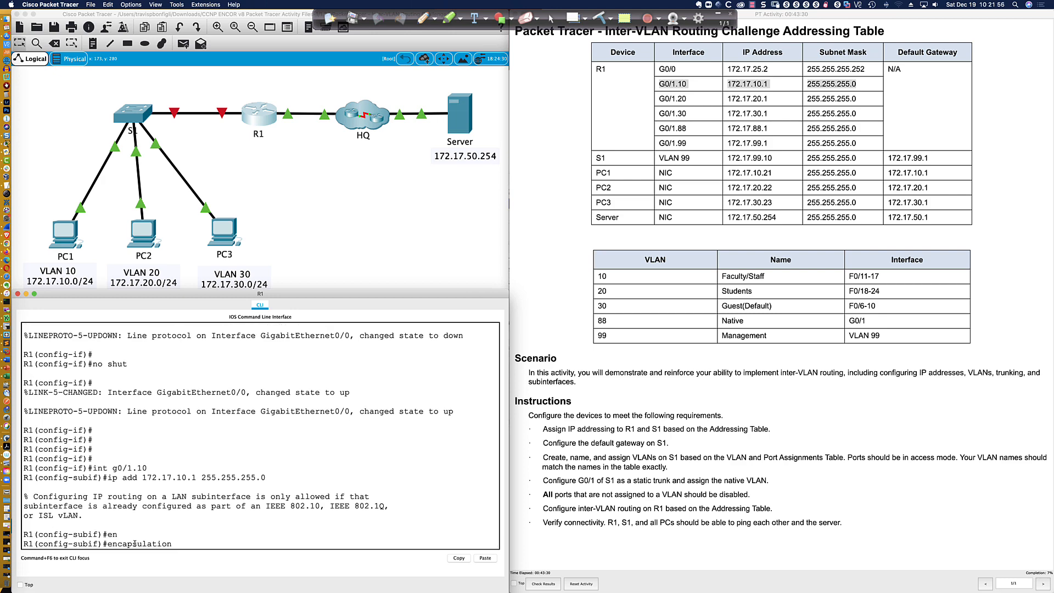
type("dot")
key("Tab")
type("?")
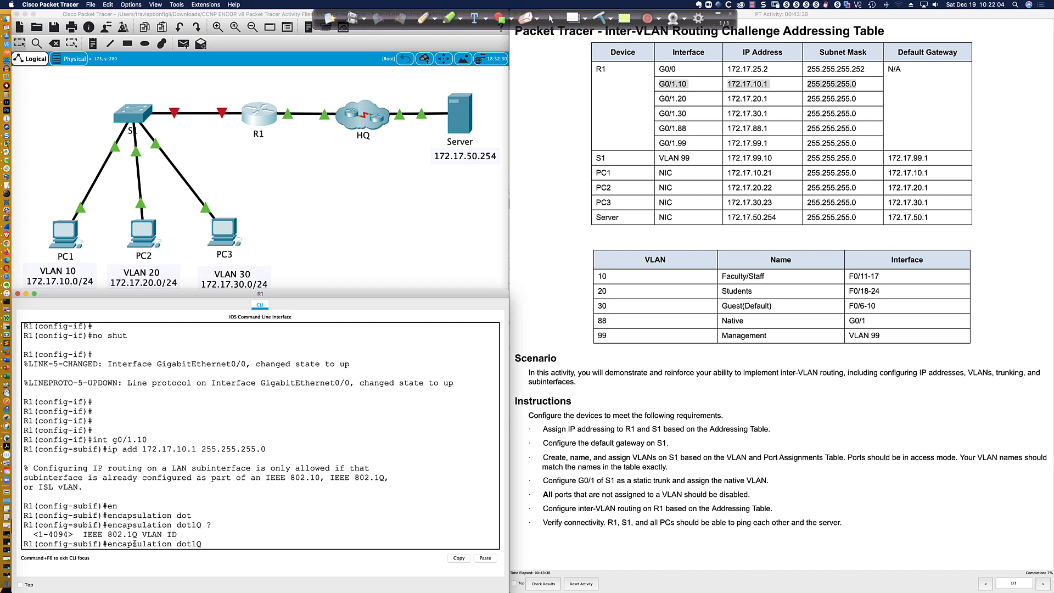
type("10")
left_click_drag(132, 440, 147, 440)
left_click_drag(108, 545, 215, 545)
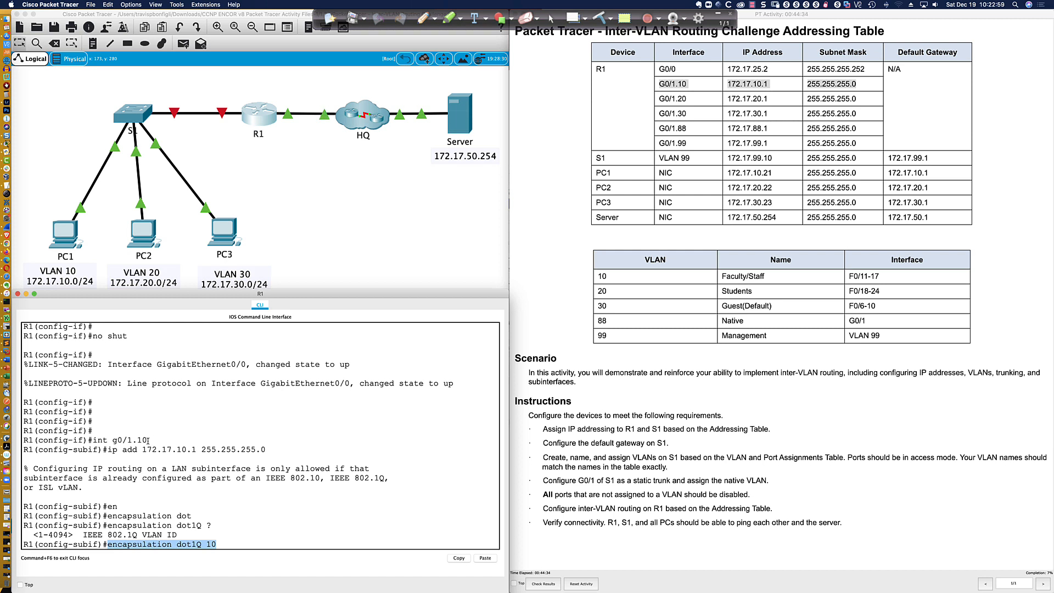
left_click(219, 544)
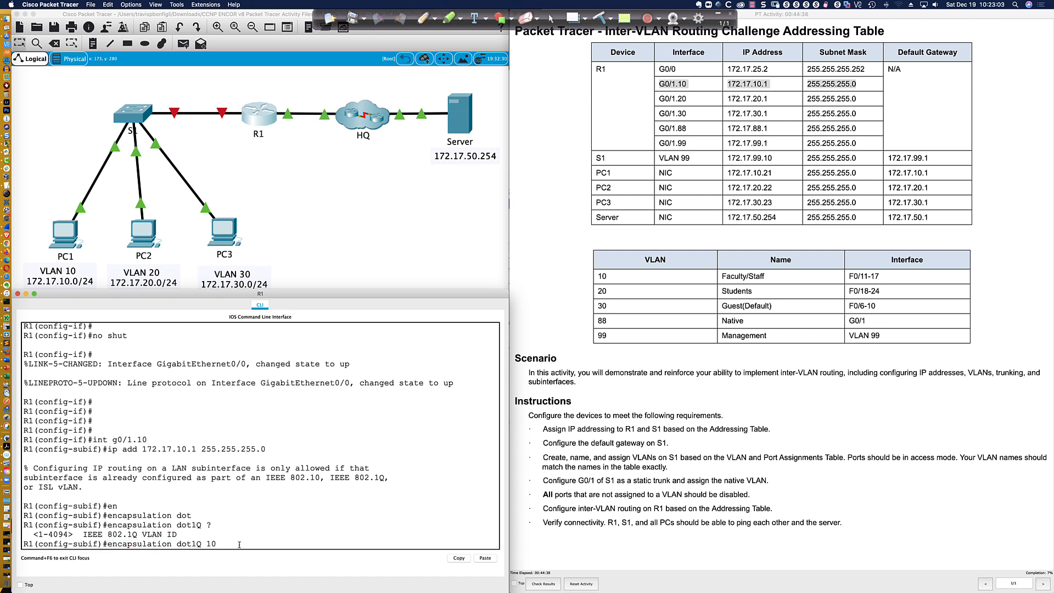
key("Return")
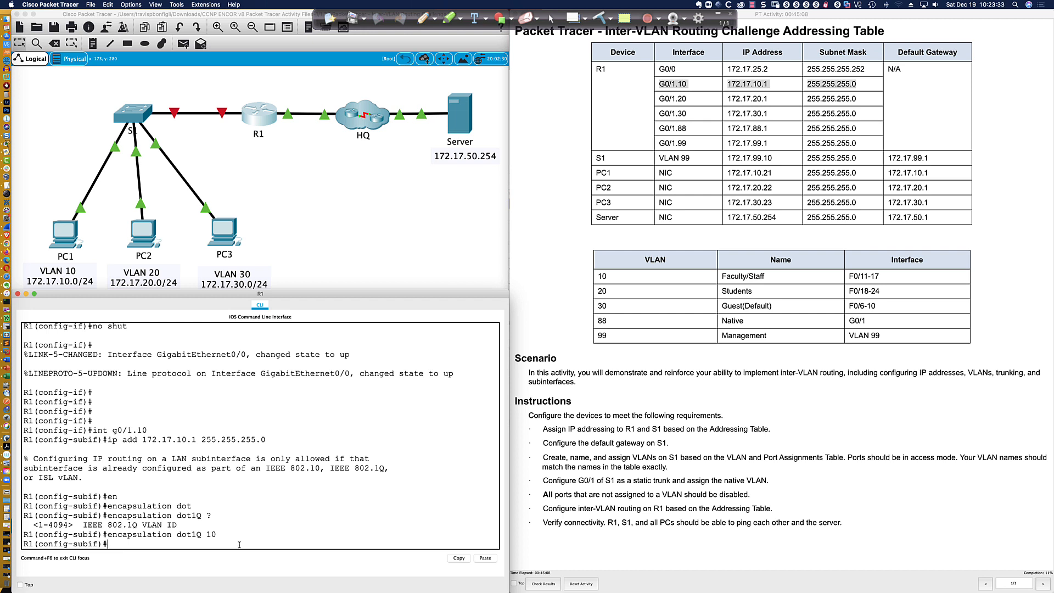
Assign 172.17.10.1 255.255.255.0 to subinterface g0/1.10 and list R1's interfaces with do sh ip int bri.
key("Up")
key("Up")
key("Return")
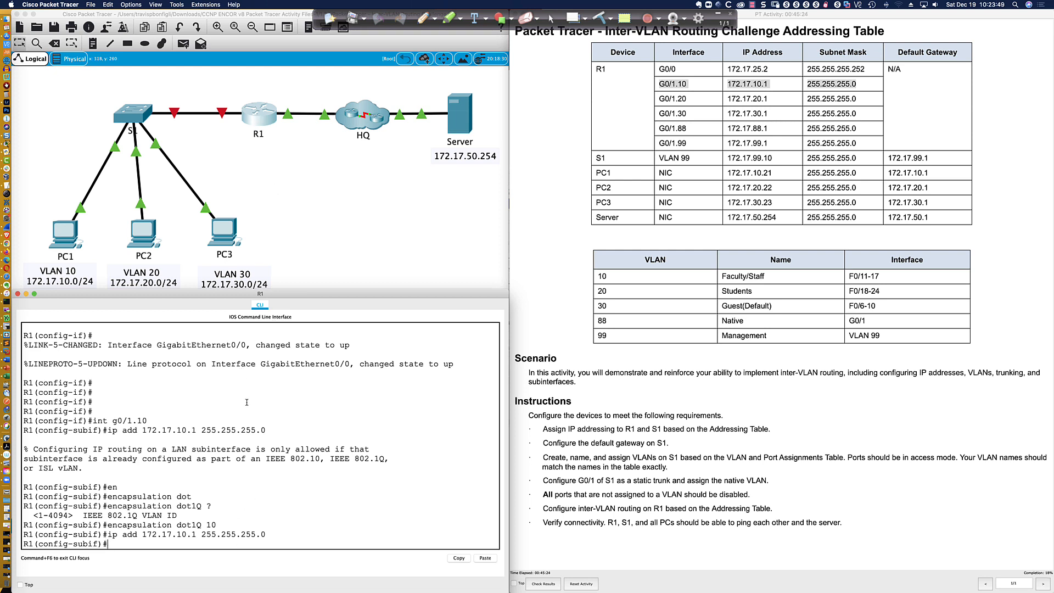
type("do sh ip int bri")
key("Return")
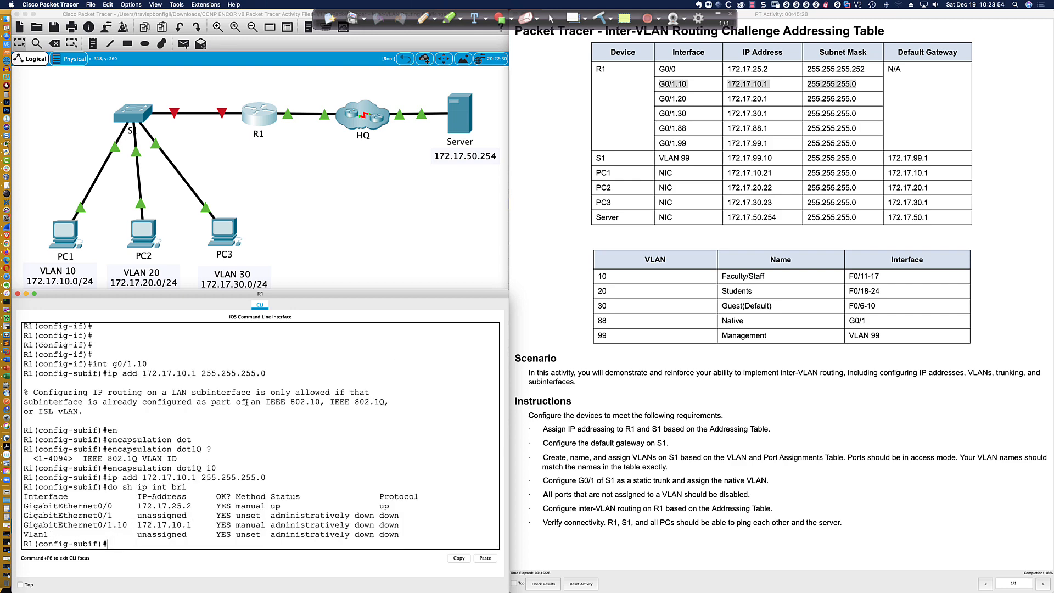
Highlight R1's GigabitEthernet0/0 and 0/1 entries, then list S1's interfaces with sh ip int br from privileged mode.
left_click_drag(25, 508, 116, 516)
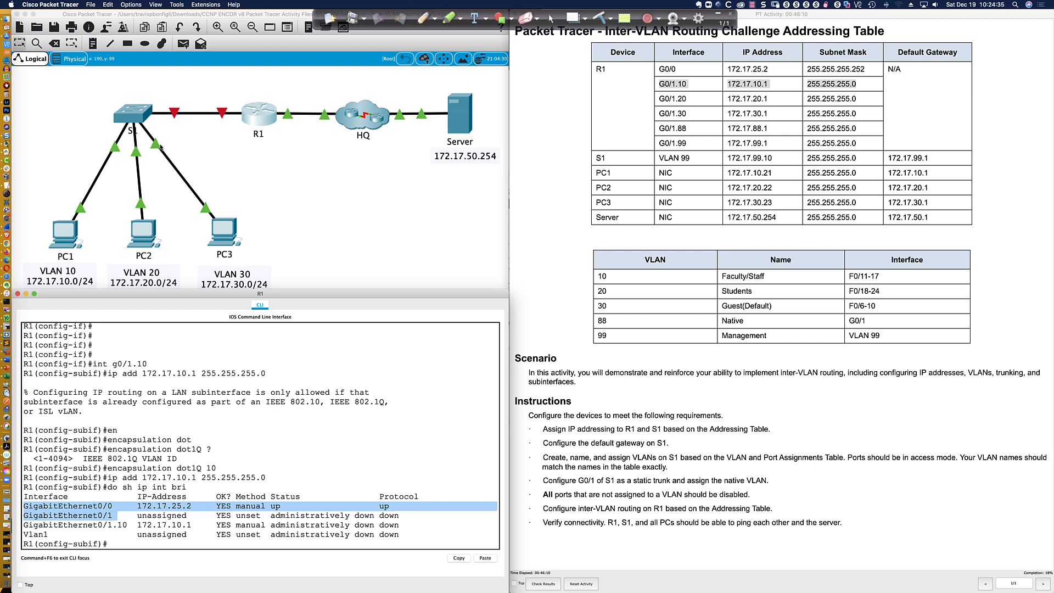
left_click(313, 454)
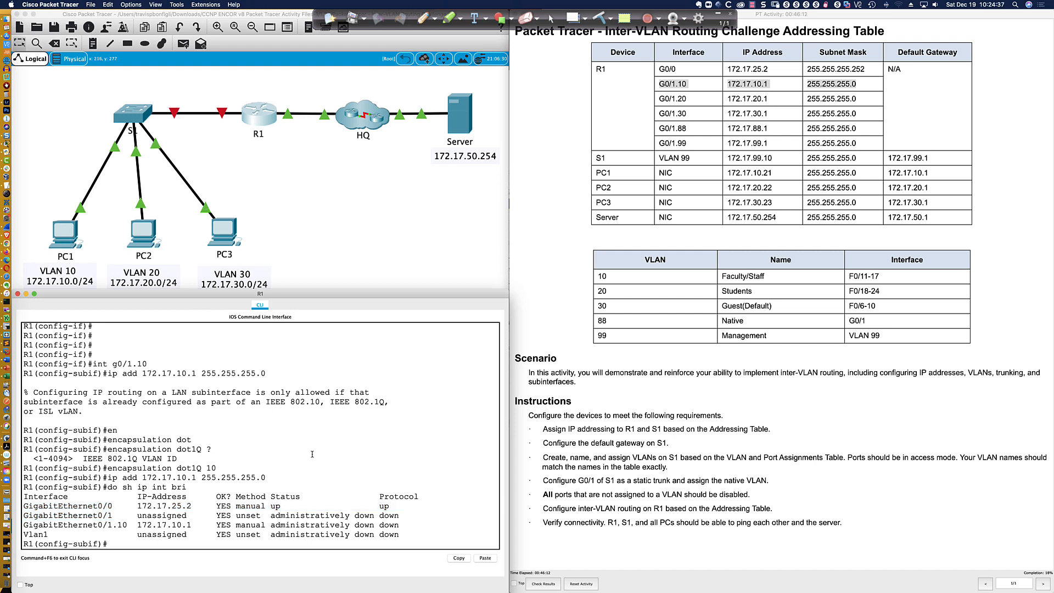
left_click(134, 115)
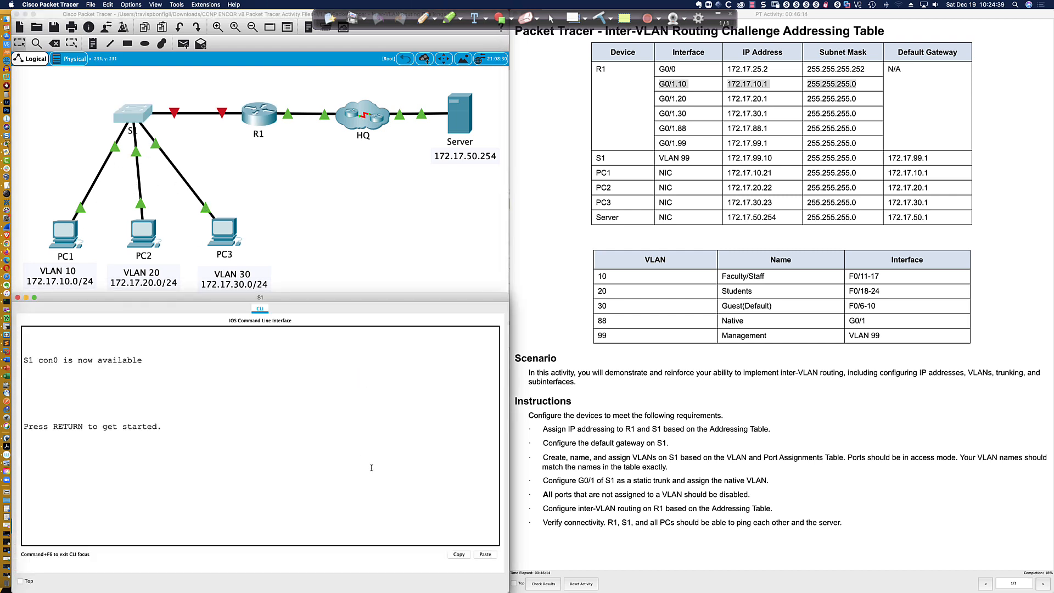
key("Return")
key("Return")
type("en")
key("Return")
type("sh ")
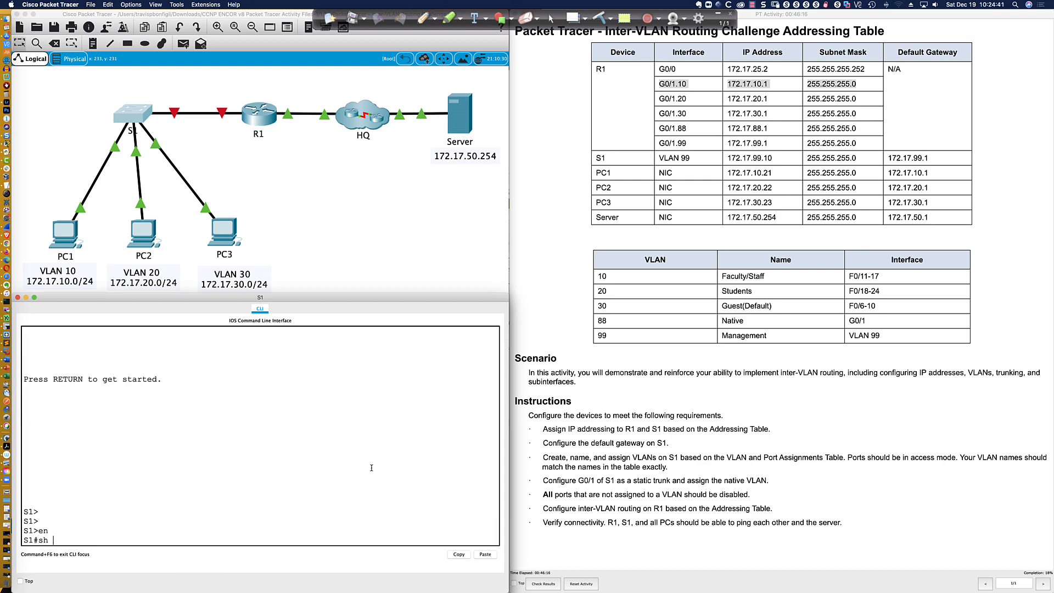
type("ip int br")
key("Return")
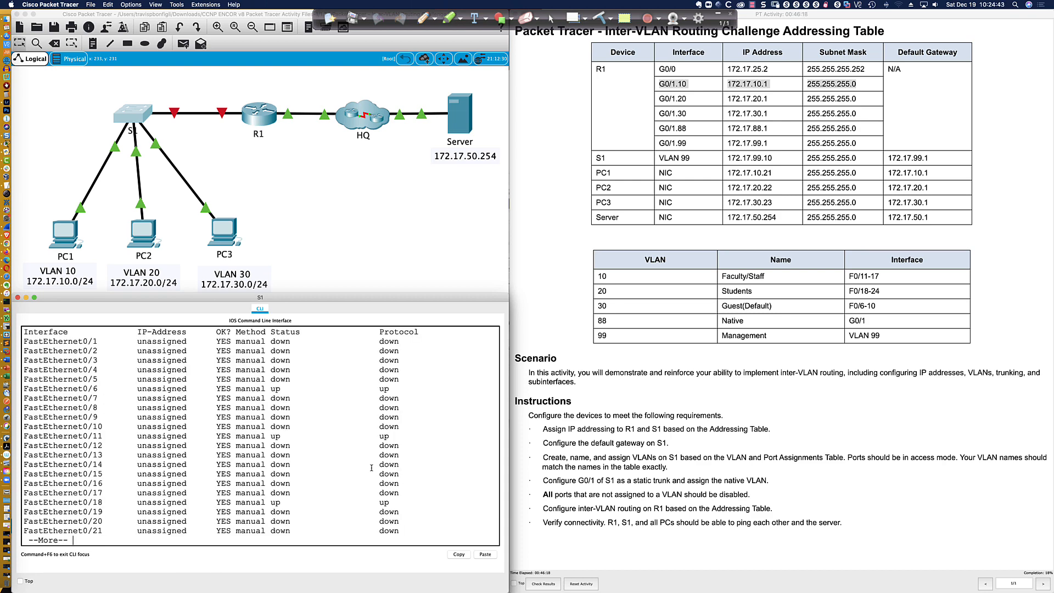
key("space")
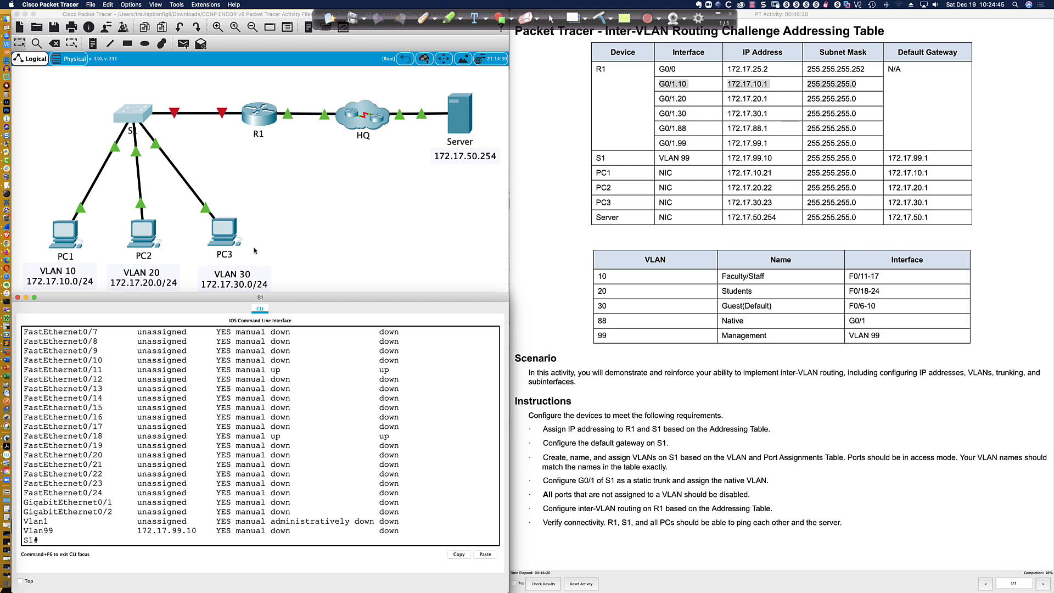
Close S1's console and show the port labels on the links from S1 to the PCs and to R1.
key("super+w")
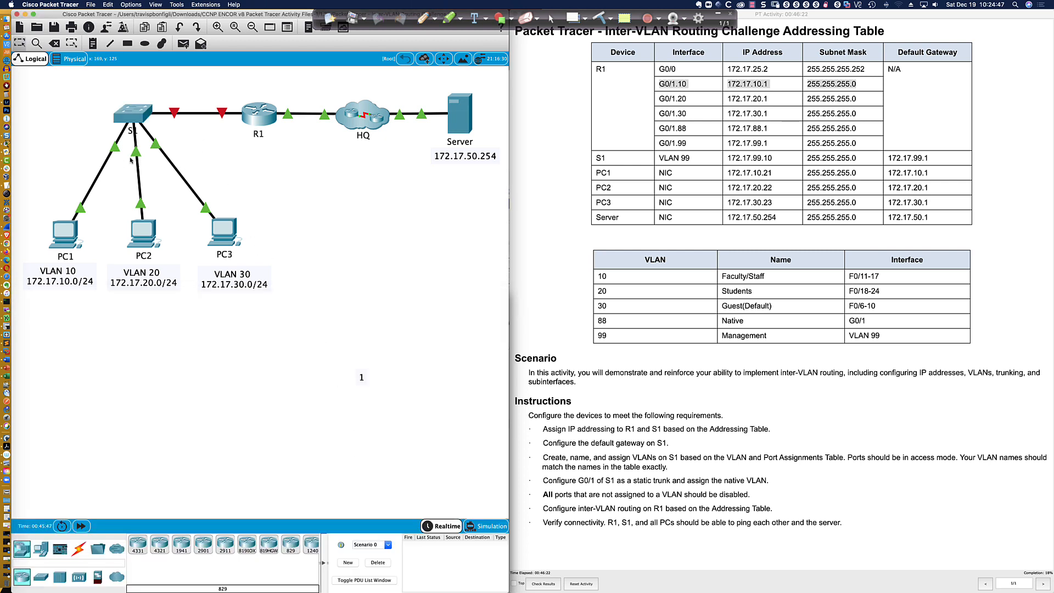
mouse_move(106, 163)
mouse_move(172, 165)
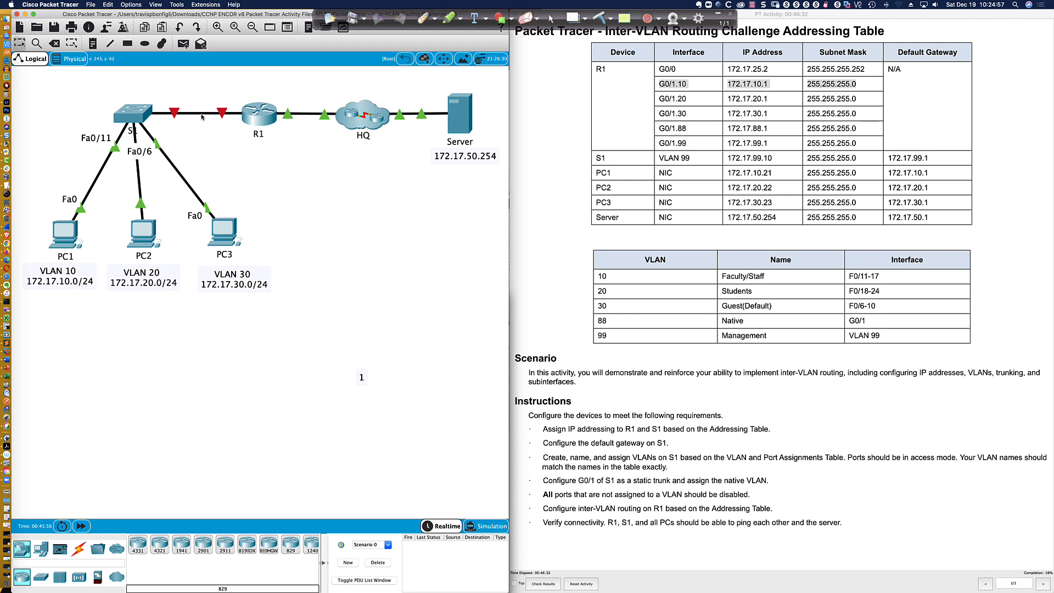
mouse_move(203, 118)
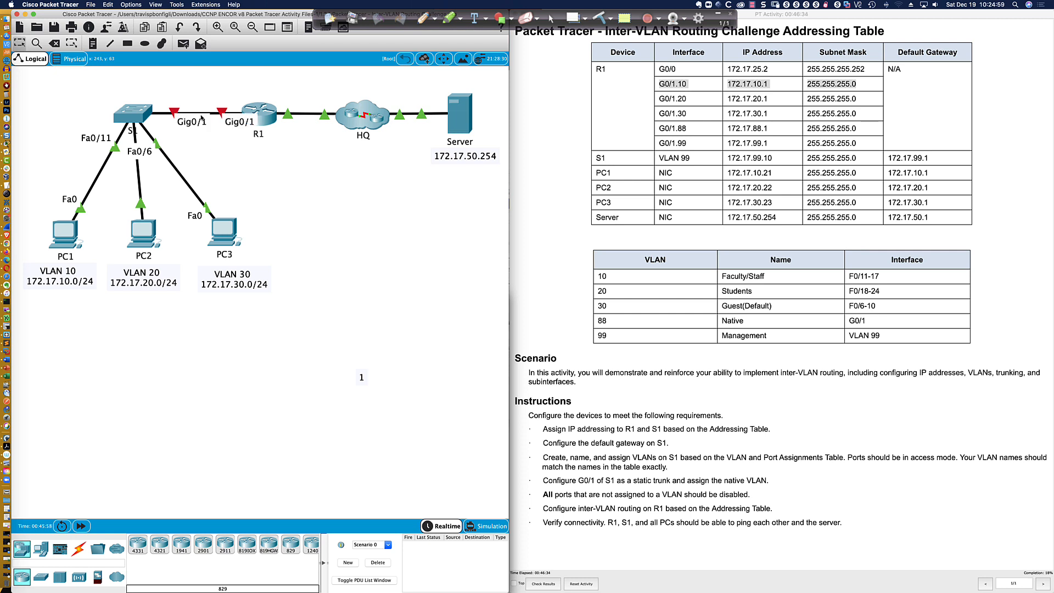
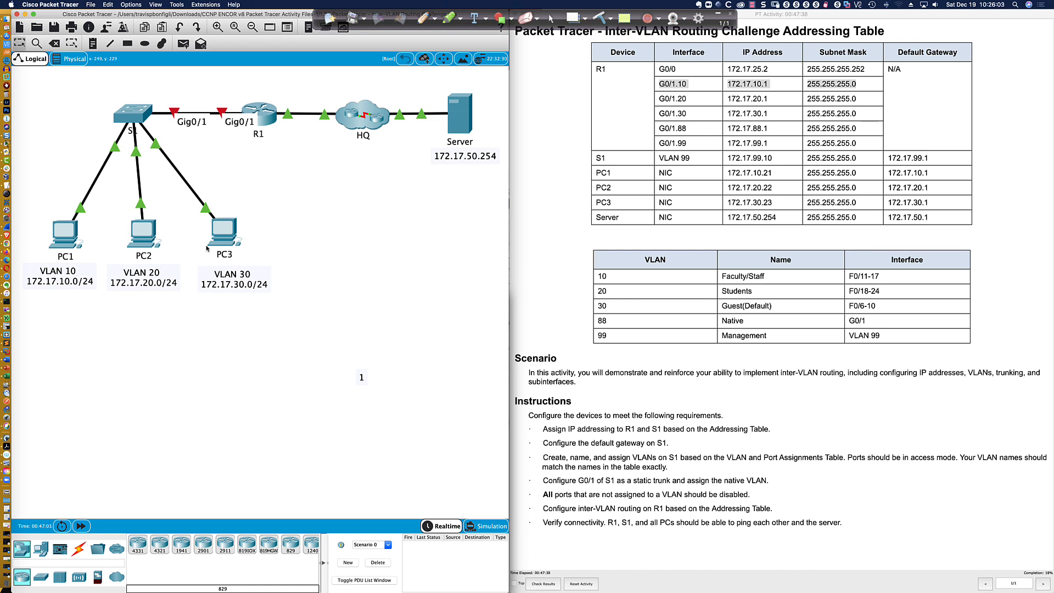
mouse_move(226, 246)
Reopen R1's console, highlight the GigabitEthernet0/0 and 0/1 entries, and create subinterface gi0/1.20.
left_click(263, 119)
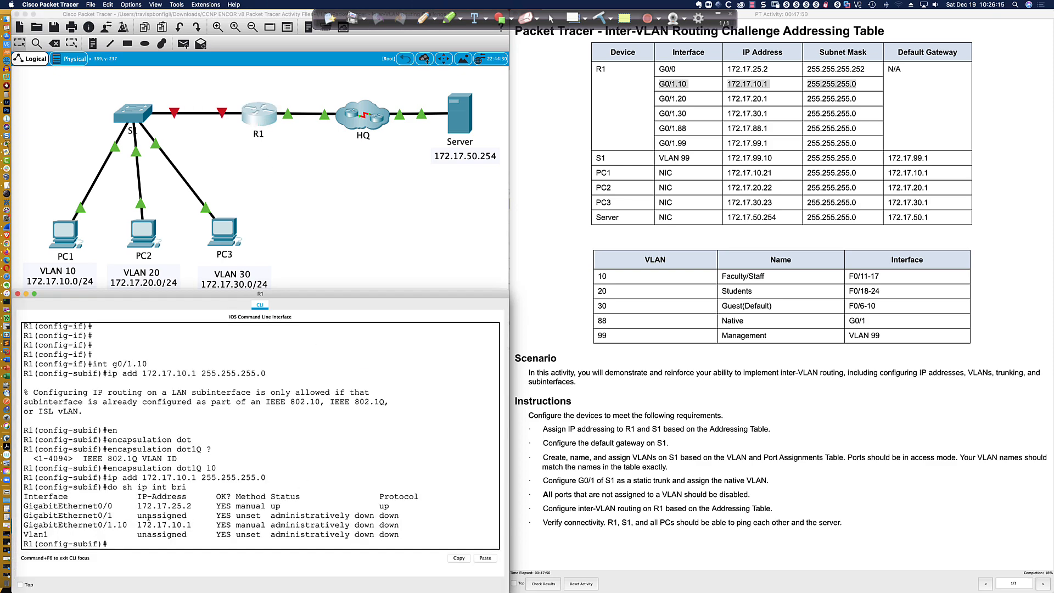
left_click_drag(23, 506, 115, 516)
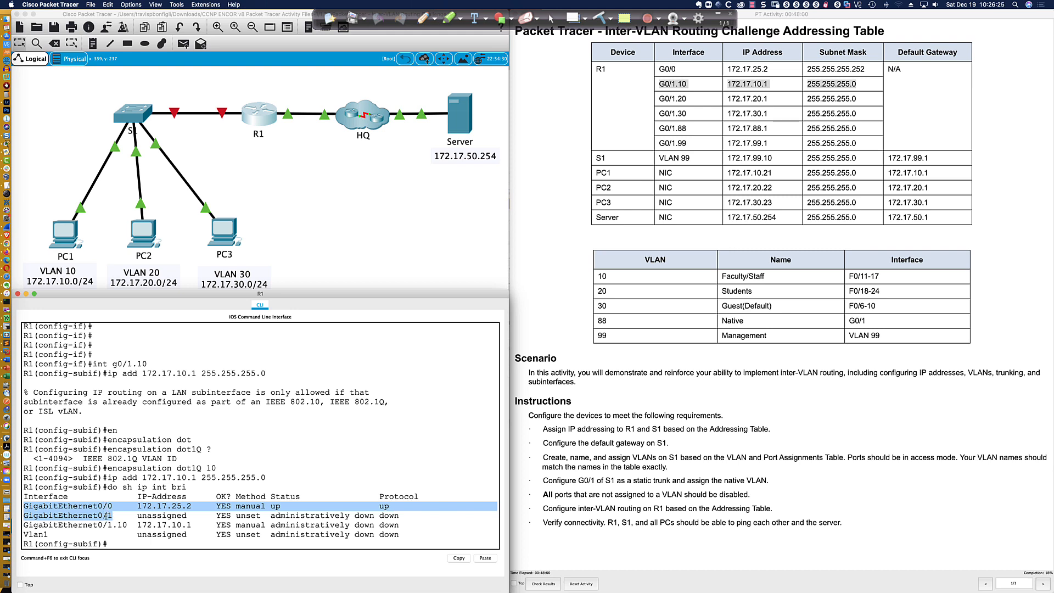
left_click(114, 542)
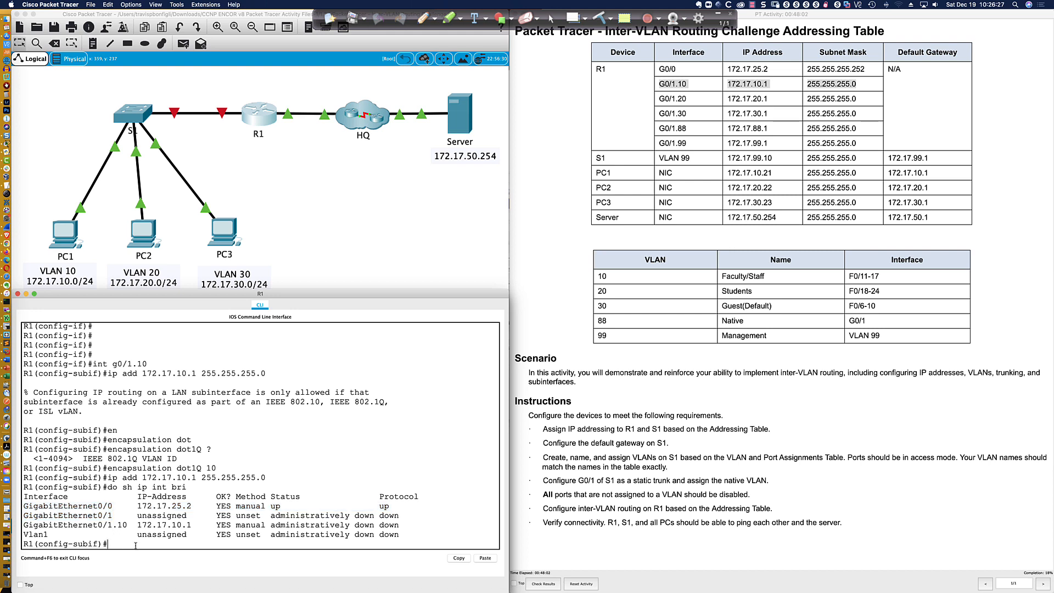
key("Return")
key("Return")
key("Return")
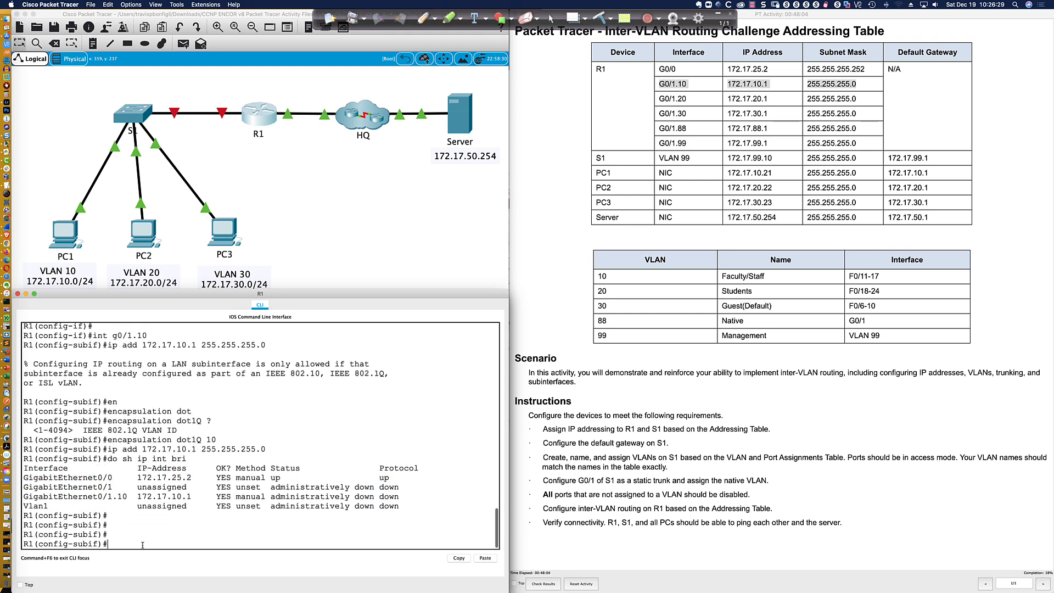
type("int gi0/1.20")
key("Return")
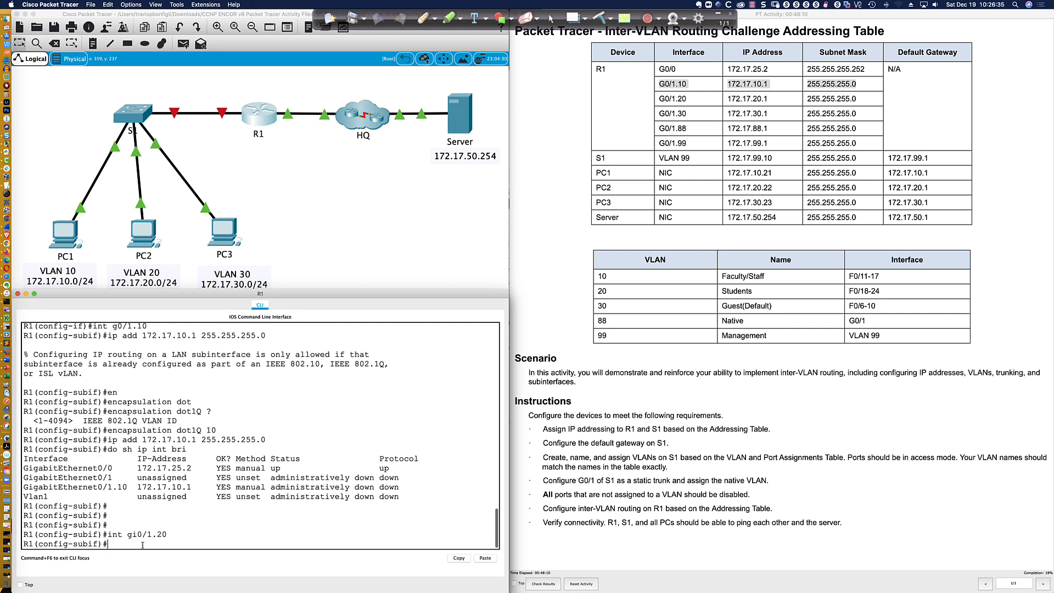
Set subinterface gi0/1.20 to encapsulation dot1Q with VLAN ID 20.
type("en")
key("Tab")
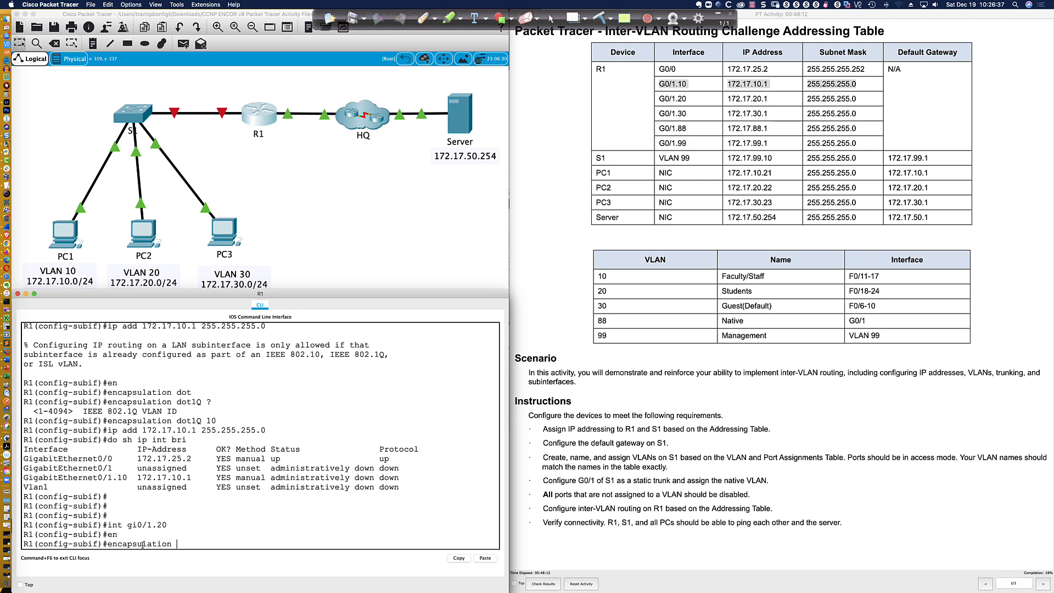
type("do")
key("Tab")
type("20")
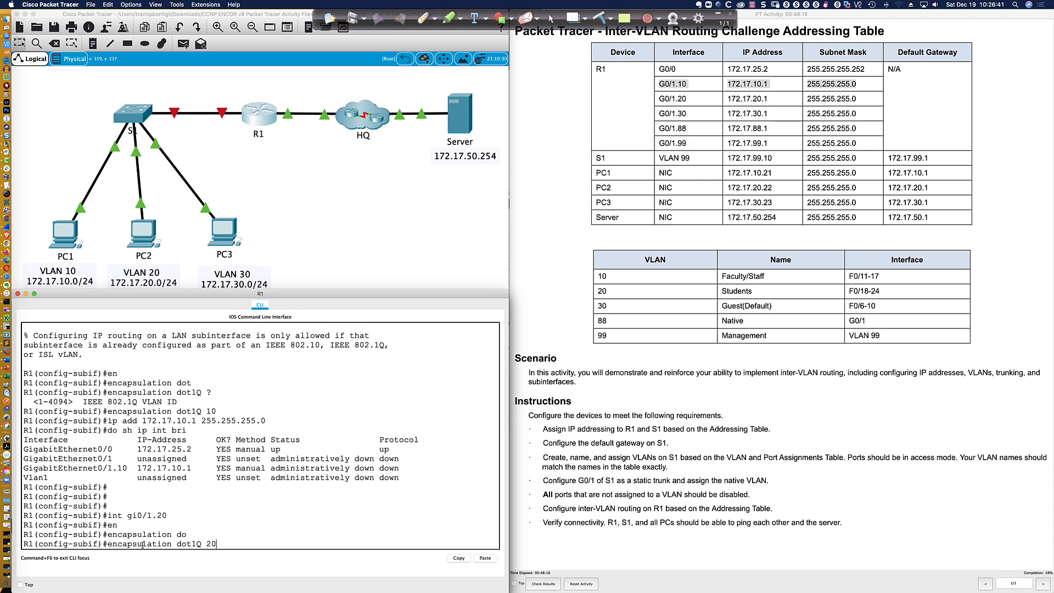
key("Return")
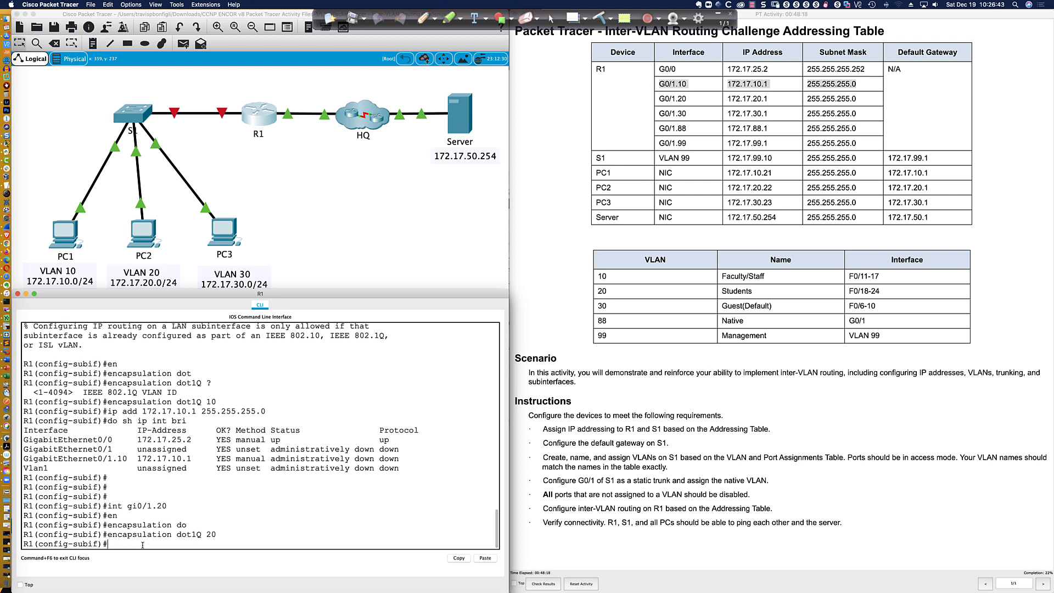
Assign 172.17.20.1 255.255.255.0 to subinterface gi0/1.20, checking the default gateways of PC1 and PC2 before applying it.
type("ip add 172.17.20.1 255.255.255.0")
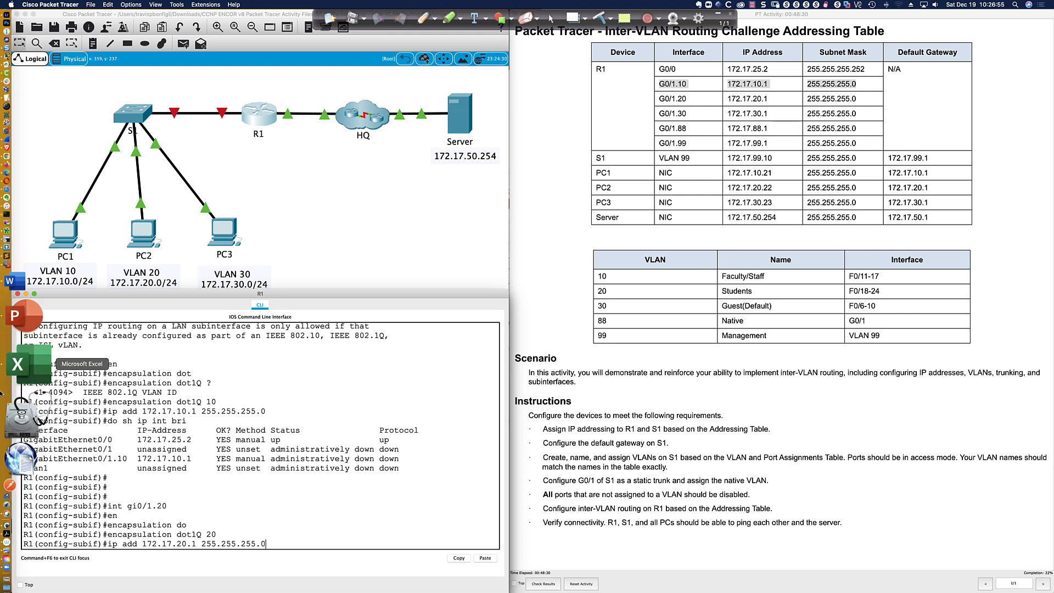
left_click(53, 229)
left_click(54, 228)
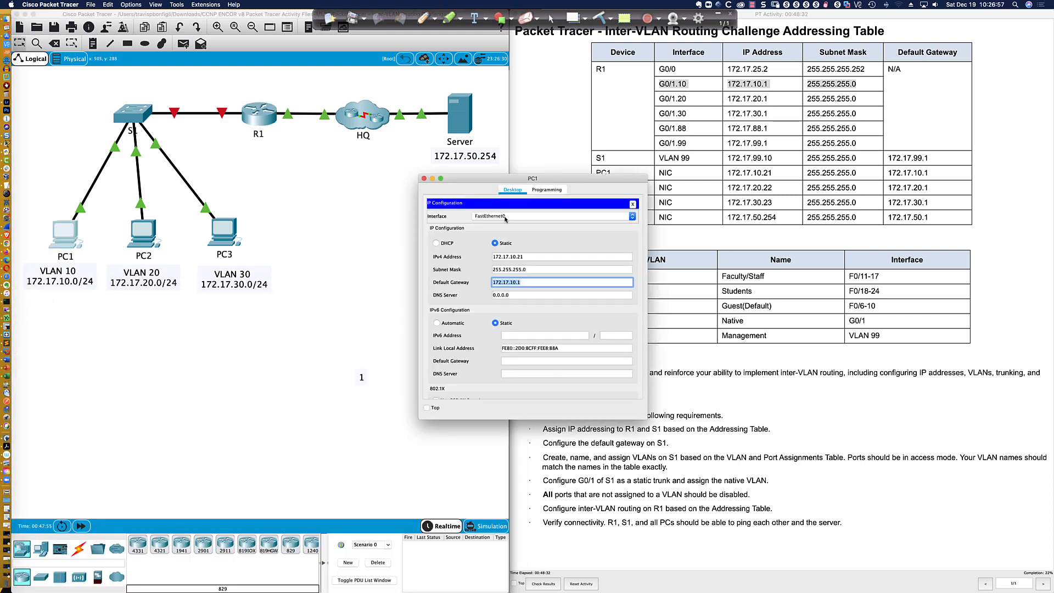
left_click_drag(483, 183, 595, 335)
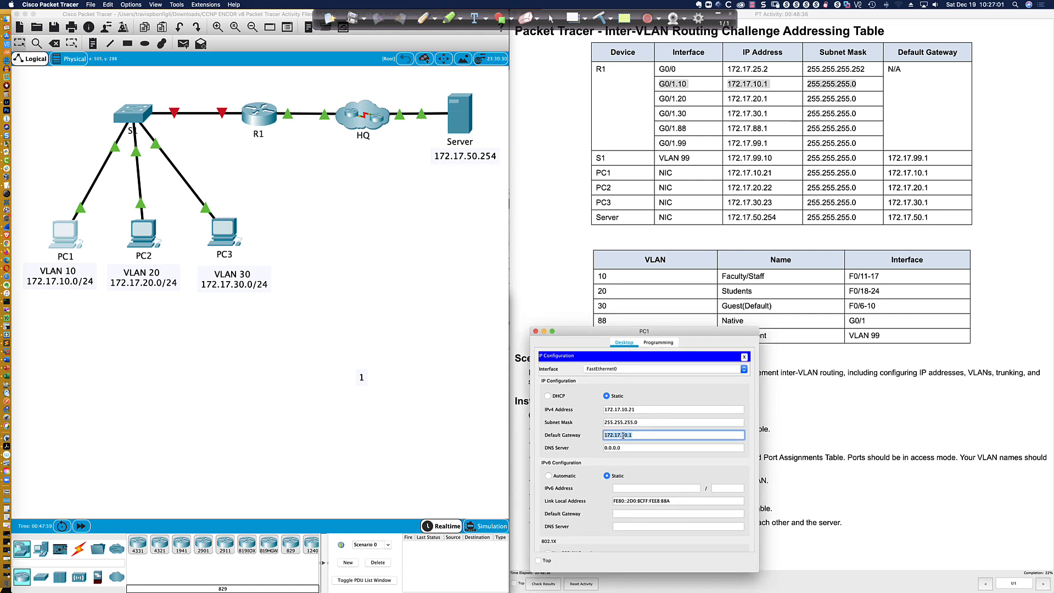
left_click(151, 237)
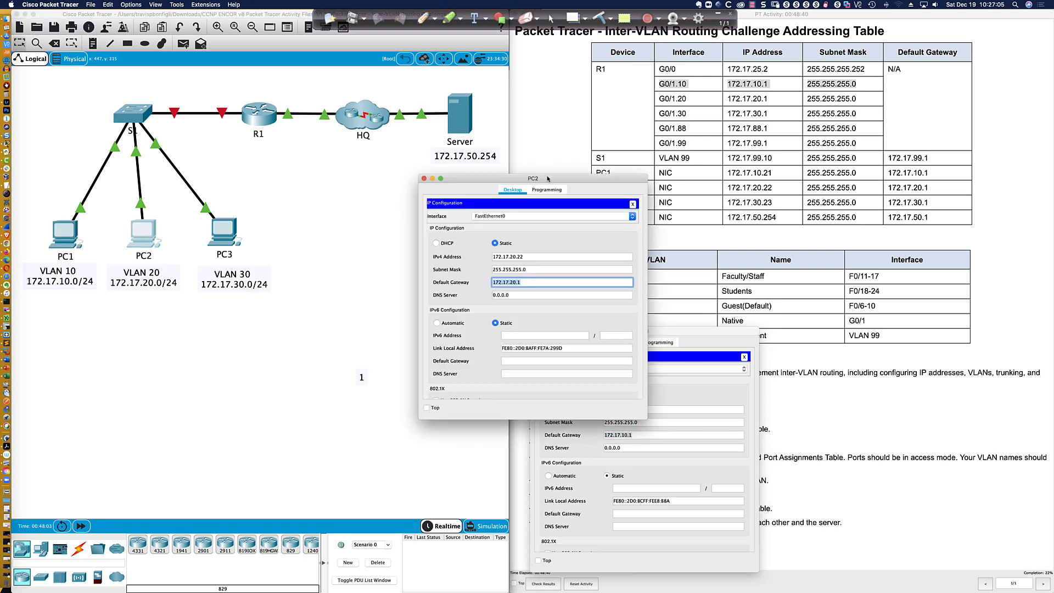
left_click_drag(546, 175, 685, 299)
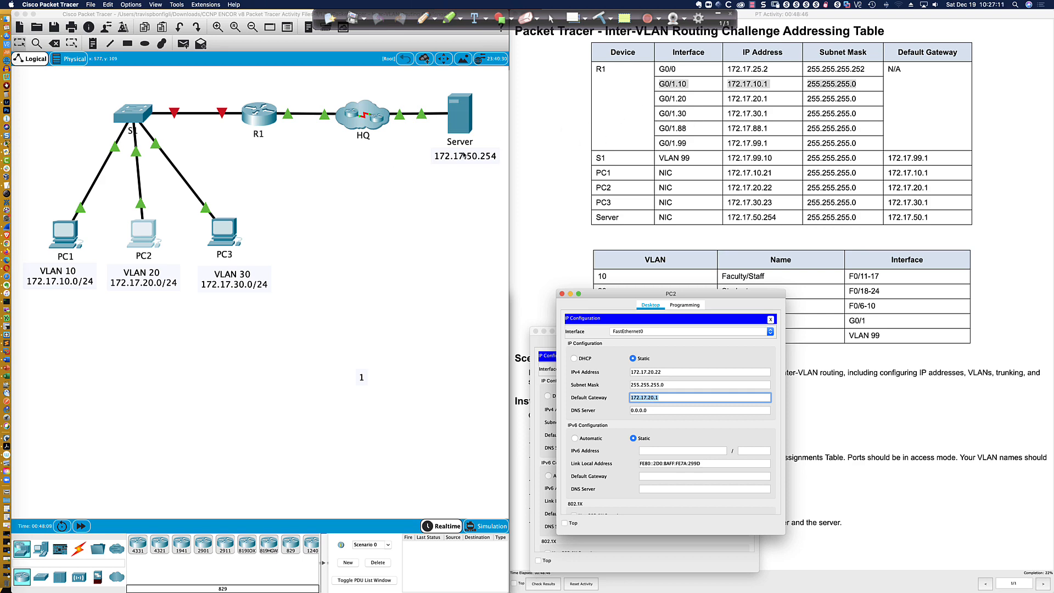
left_click(267, 116)
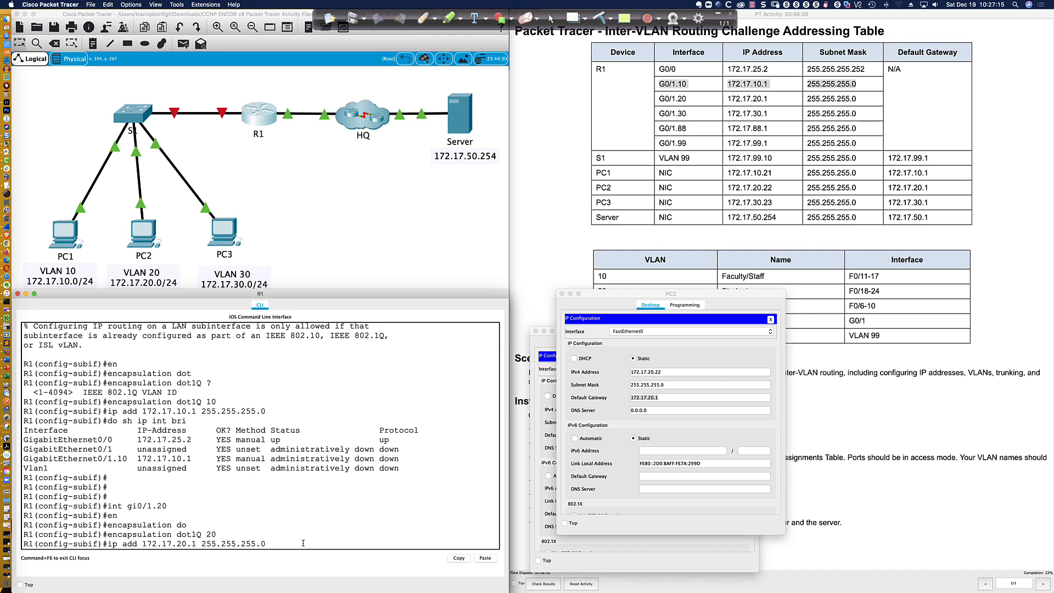
key("Return")
Create subinterface gi0/1.30 on R1 with encapsulation dot1Q 30 and IP address 172.17.30.1 255.255.255.0.
type("in")
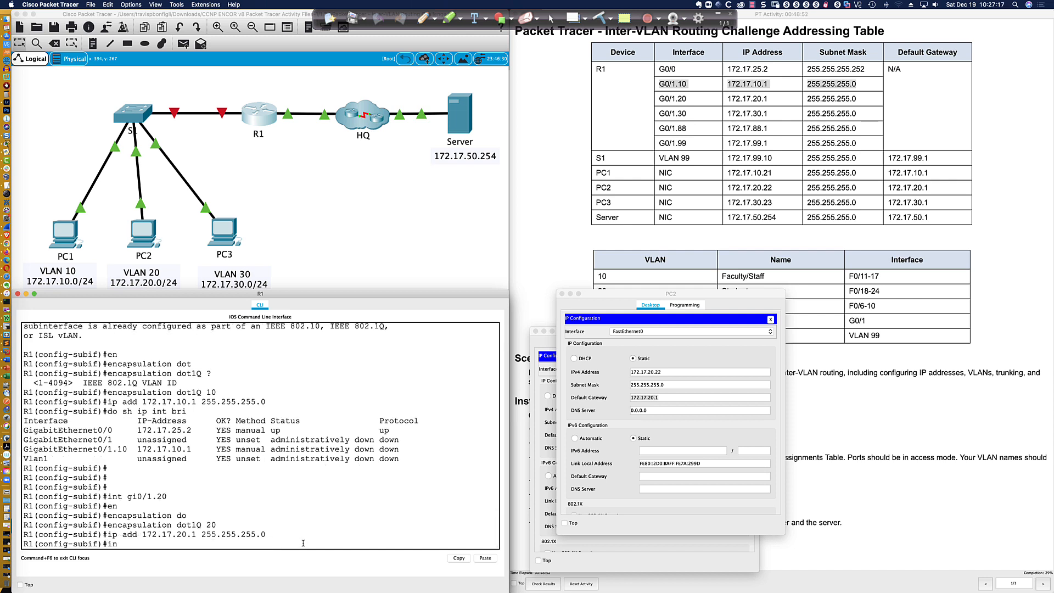
type("t gi0/1.30")
key("Return")
type("en")
key("Tab")
type("do")
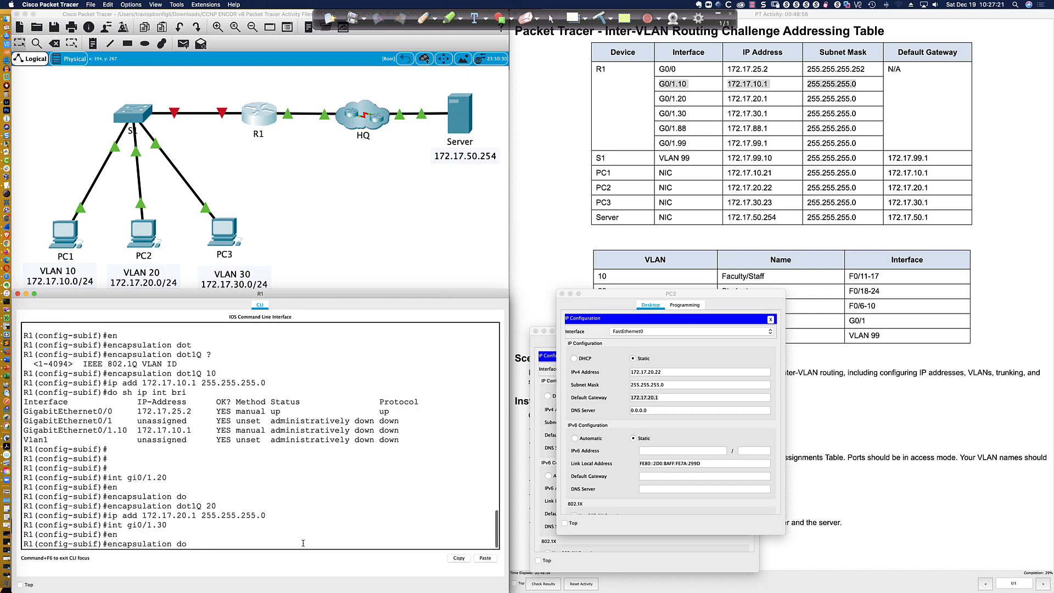
key("Tab")
type("30")
key("Return")
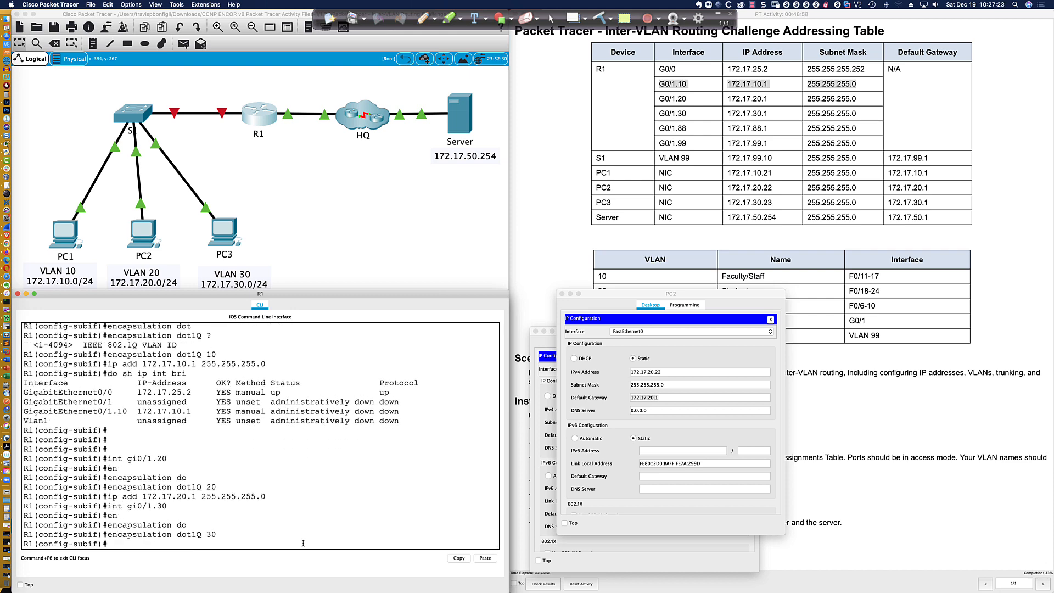
type("ip add 172.17.30.1 255.255.255.0")
key("Return")
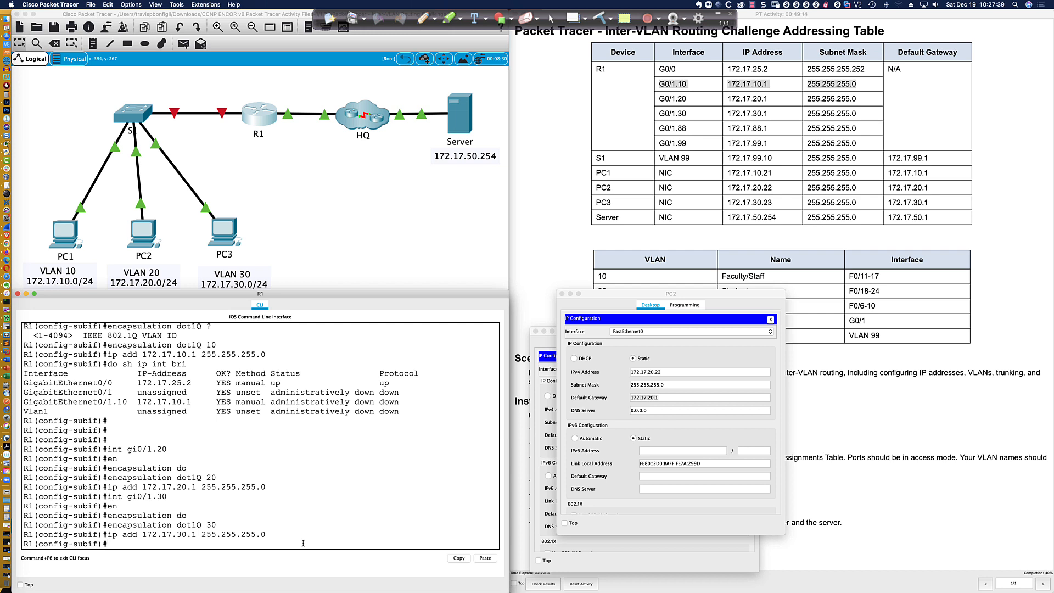
Highlight the VLAN 88 Native row in the VLAN table and create subinterface gi0/1.88 on R1.
left_click(845, 363)
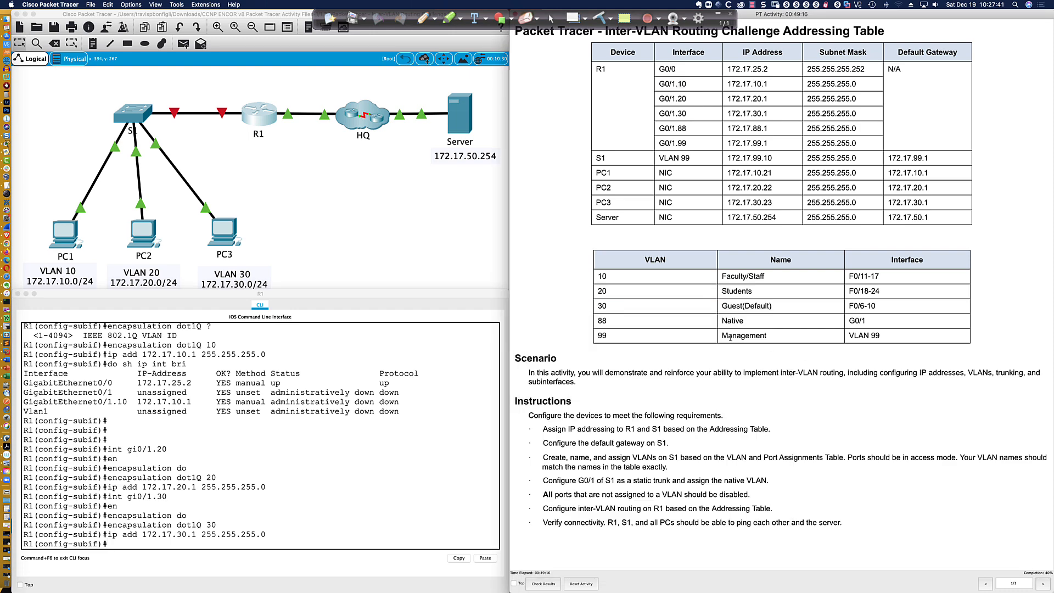
left_click_drag(598, 324, 870, 323)
left_click(235, 542)
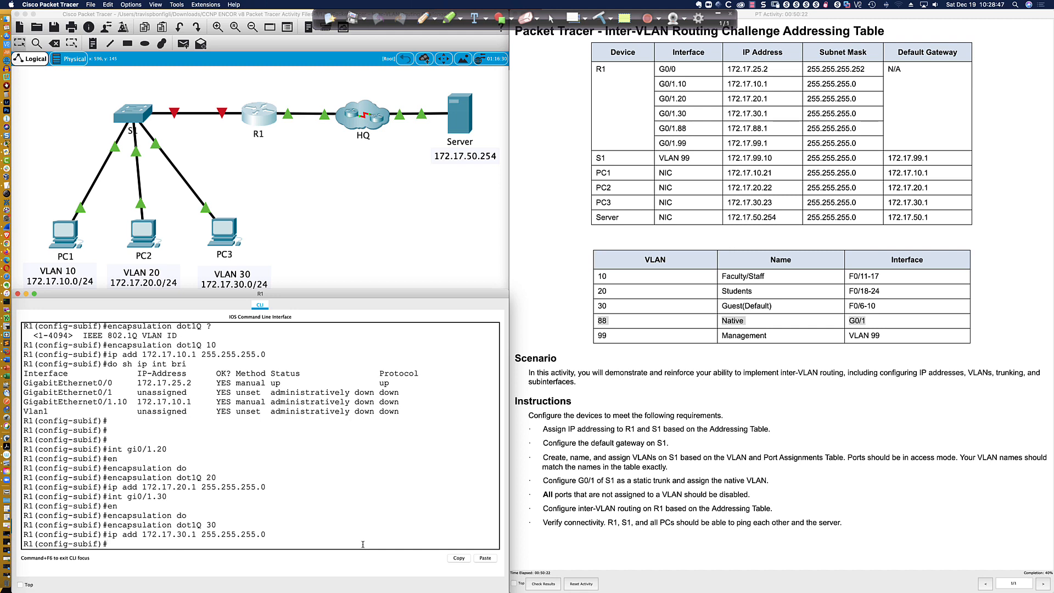
key("Return")
key("Return")
type("int gi")
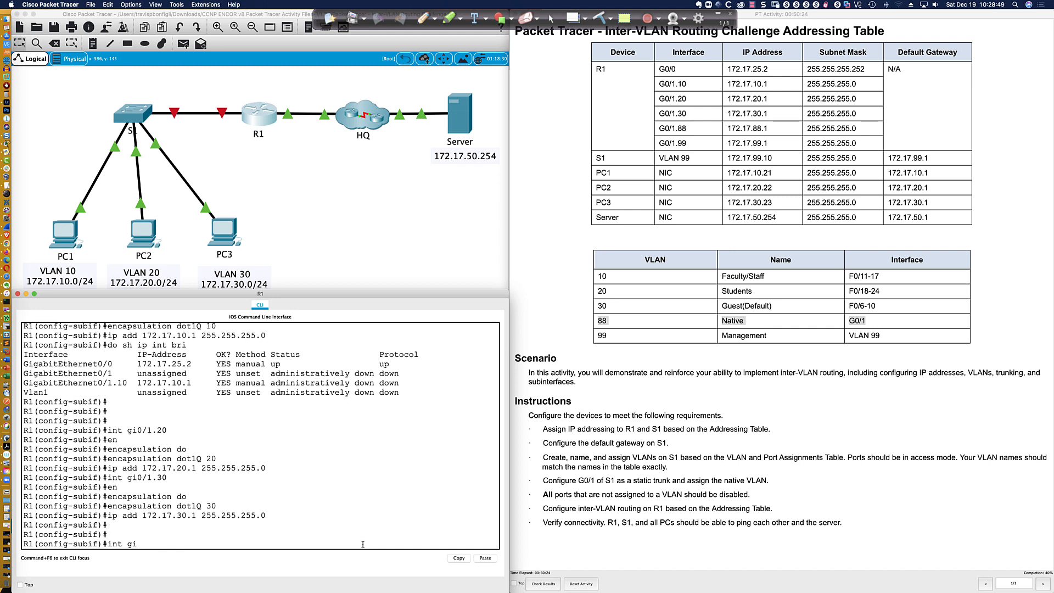
type("0/1.88")
key("Return")
Set subinterface gi0/1.88 to encapsulation dot1Q 88 with the native option, checking the available keywords before applying it.
type("en")
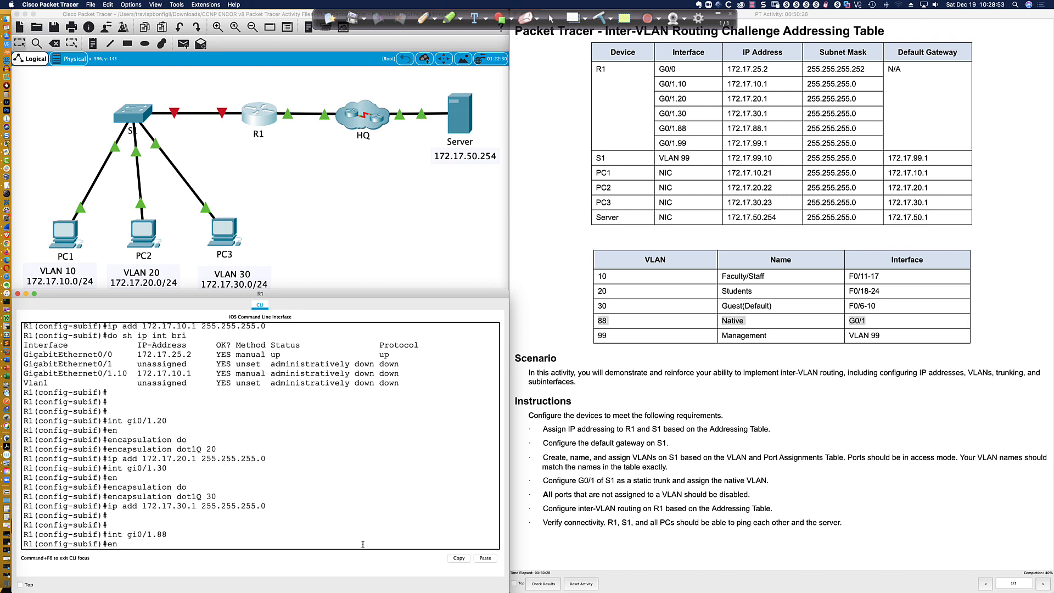
key("Tab")
type("dot")
key("Tab")
type("88")
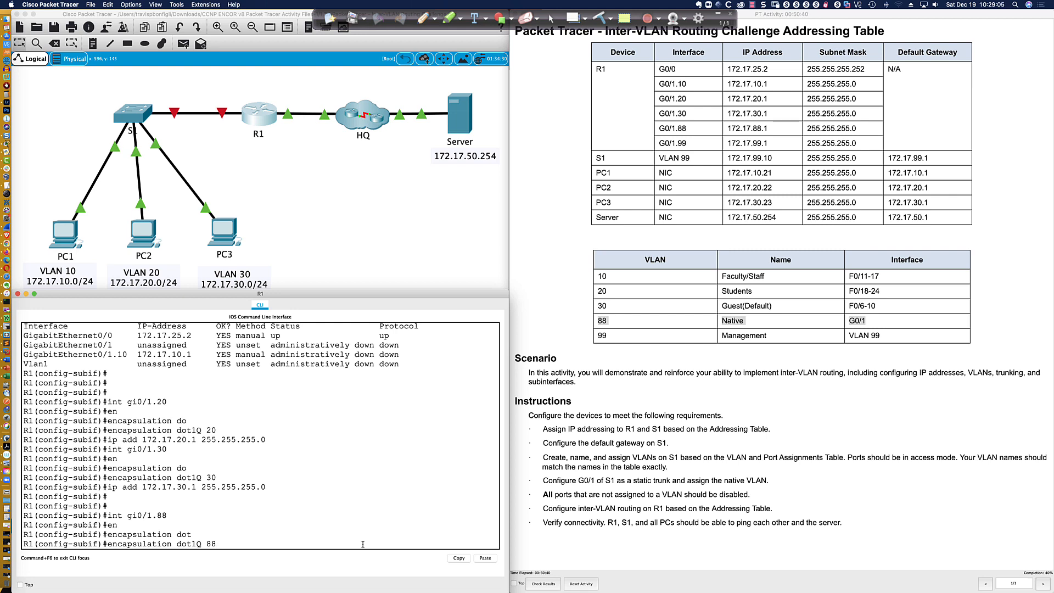
type("?")
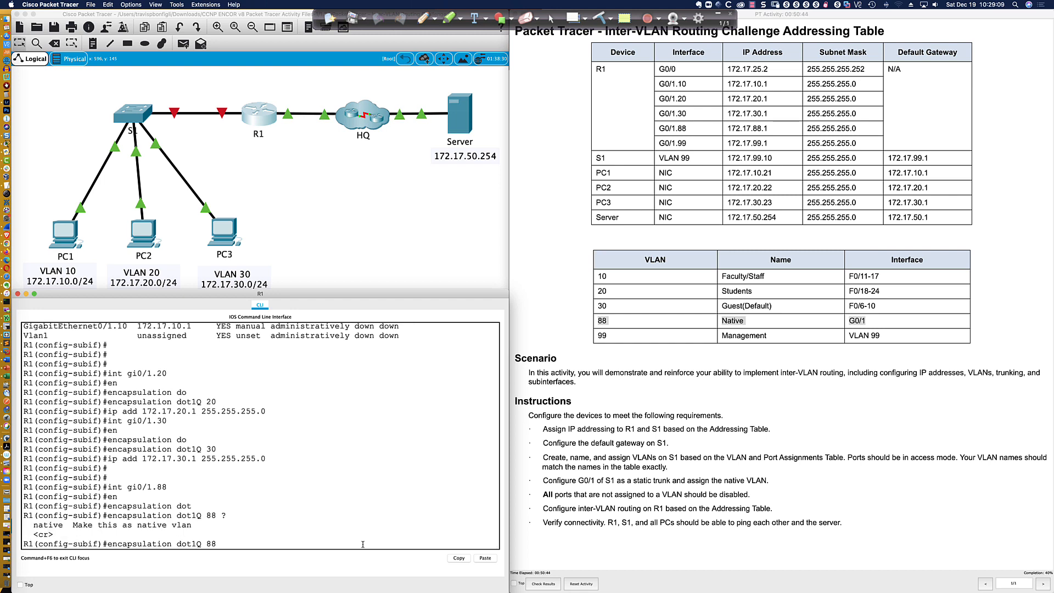
type("nat")
key("Tab")
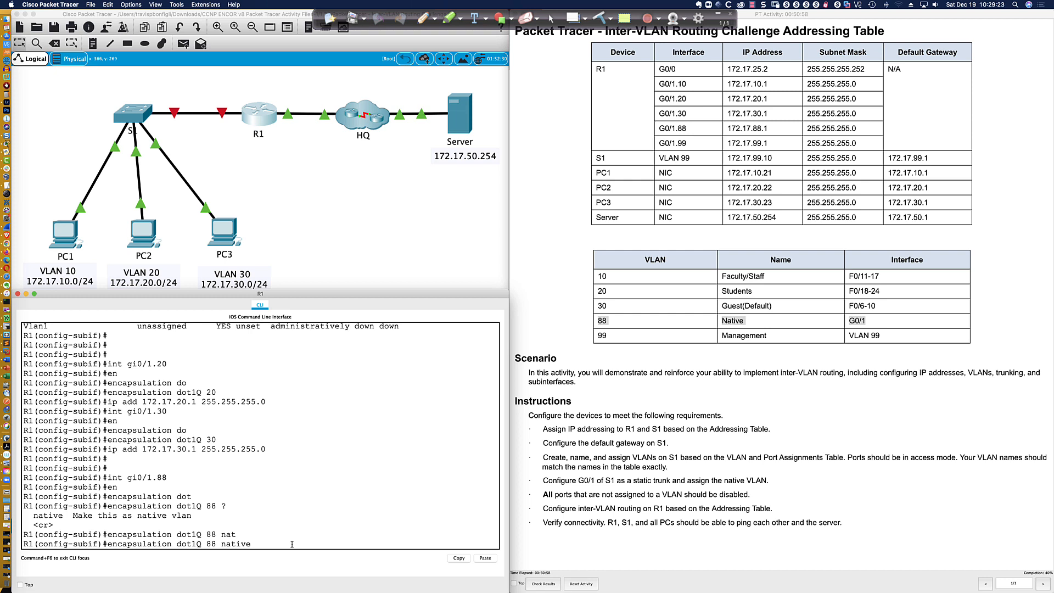
key("Return")
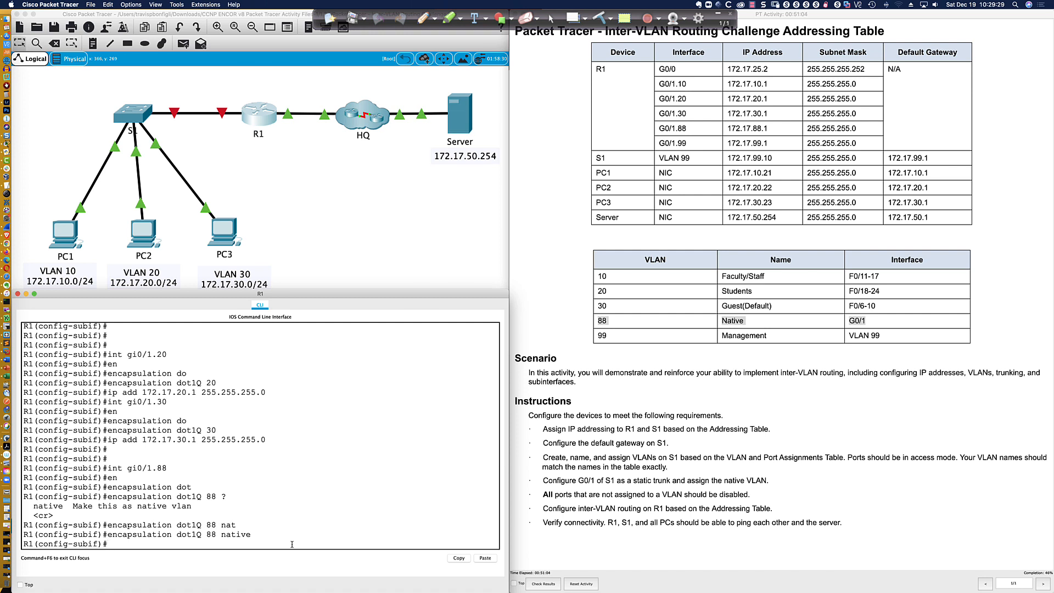
type("en")
key("Return")
type("encapsulati")
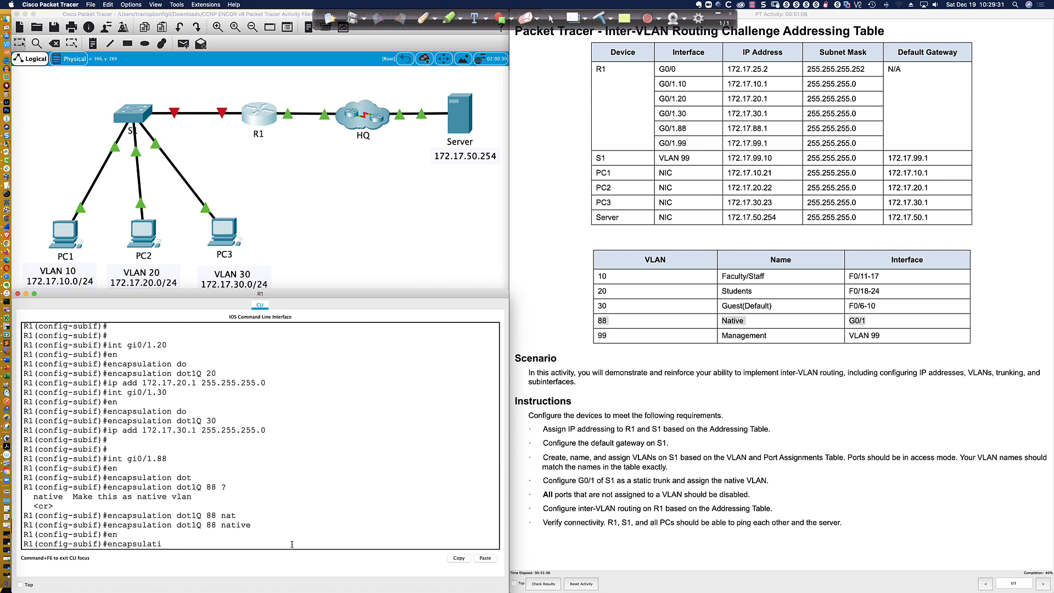
key("BackSpace")
key("BackSpace")
key("BackSpace")
key("BackSpace")
key("BackSpace")
key("BackSpace")
key("BackSpace")
key("BackSpace")
key("BackSpace")
key("BackSpace")
key("BackSpace")
Create subinterface gi0/1.99 on R1 with encapsulation dot1Q 99, checking the available keywords before applying it.
type("int gi0/1.99")
key("Return")
type("en")
key("Tab")
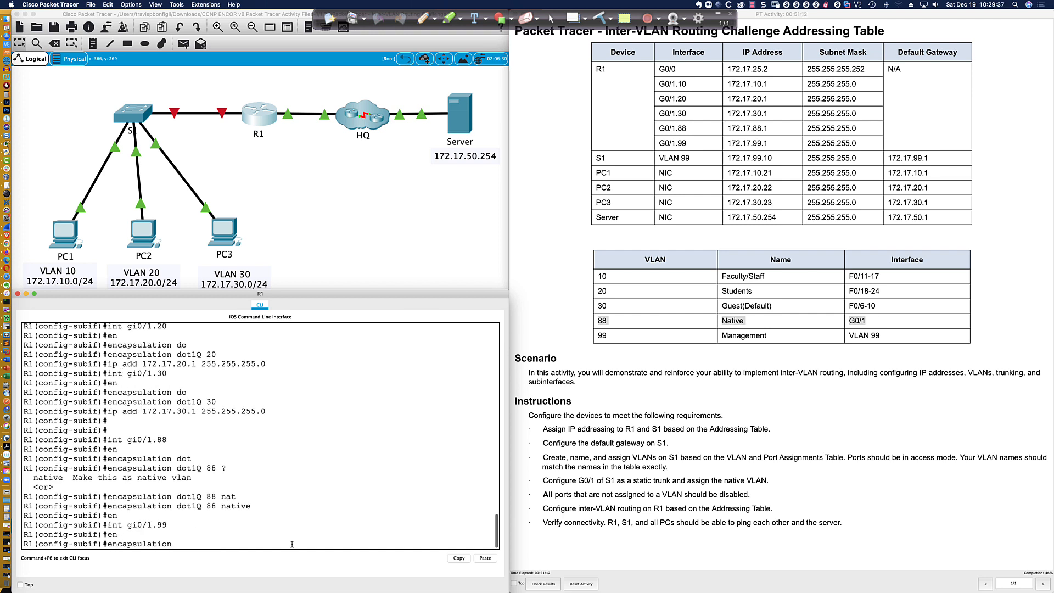
type("do")
key("Tab")
type("99")
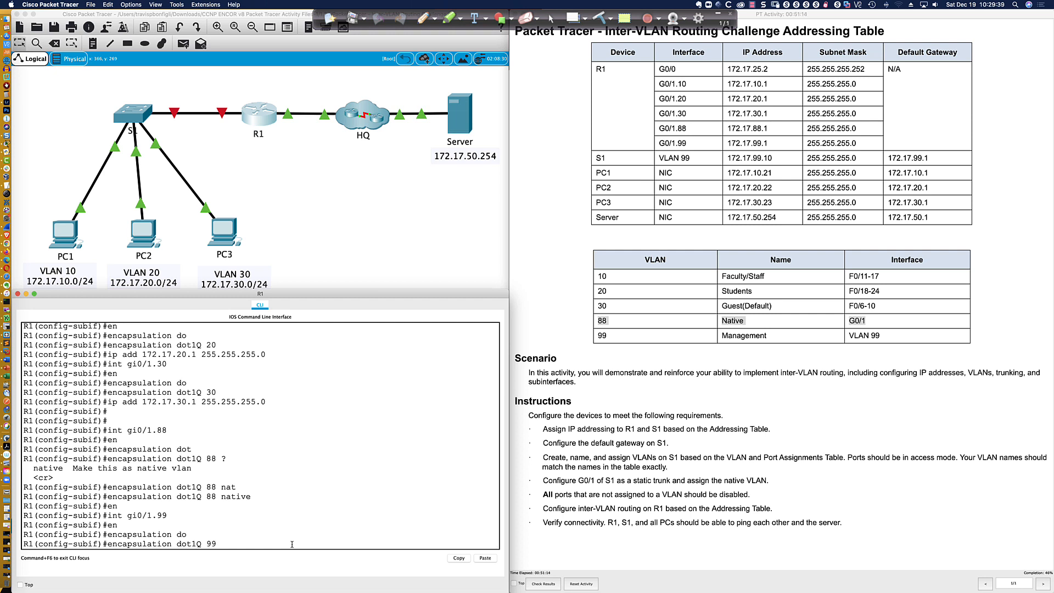
type(" ?")
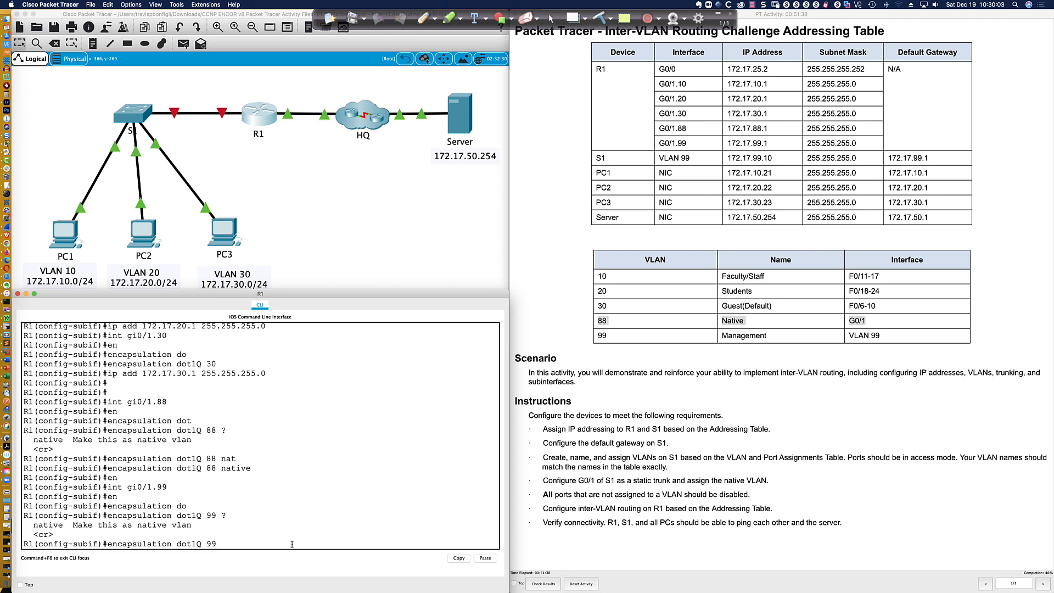
key("Return")
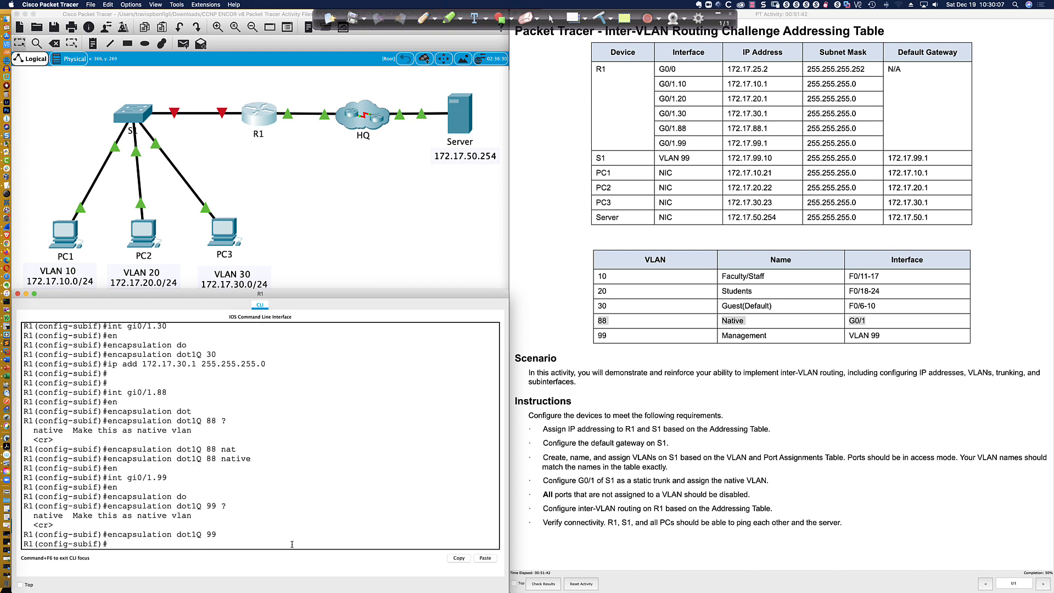
Assign IP address 172.17.99.1 255.255.255.0 to subinterface gi0/1.99.
type("ip add 172.17.99.1 255.255.255.0")
key("Return")
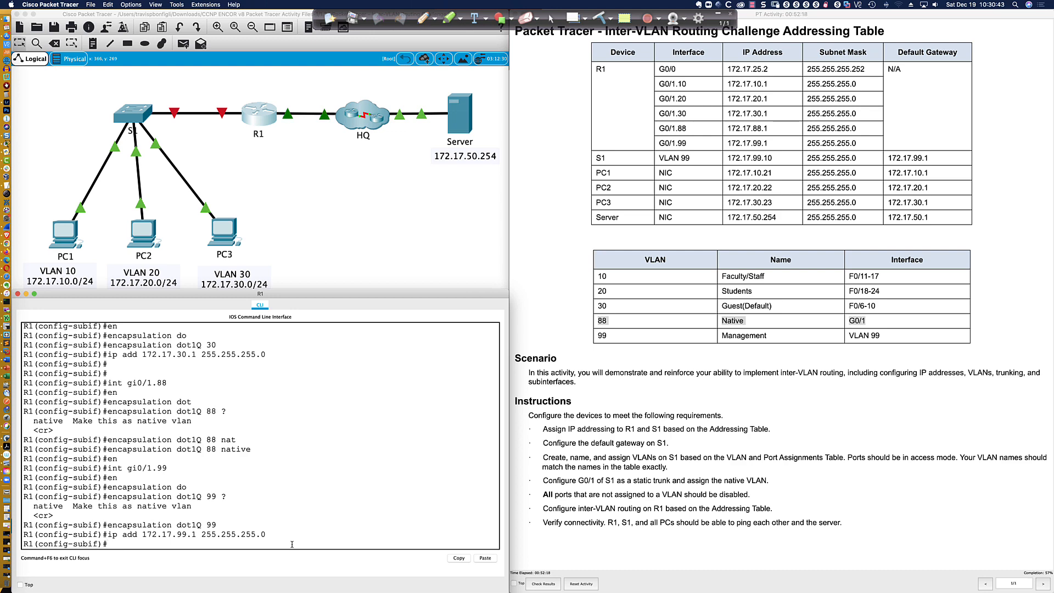
key("Return")
key("Return")
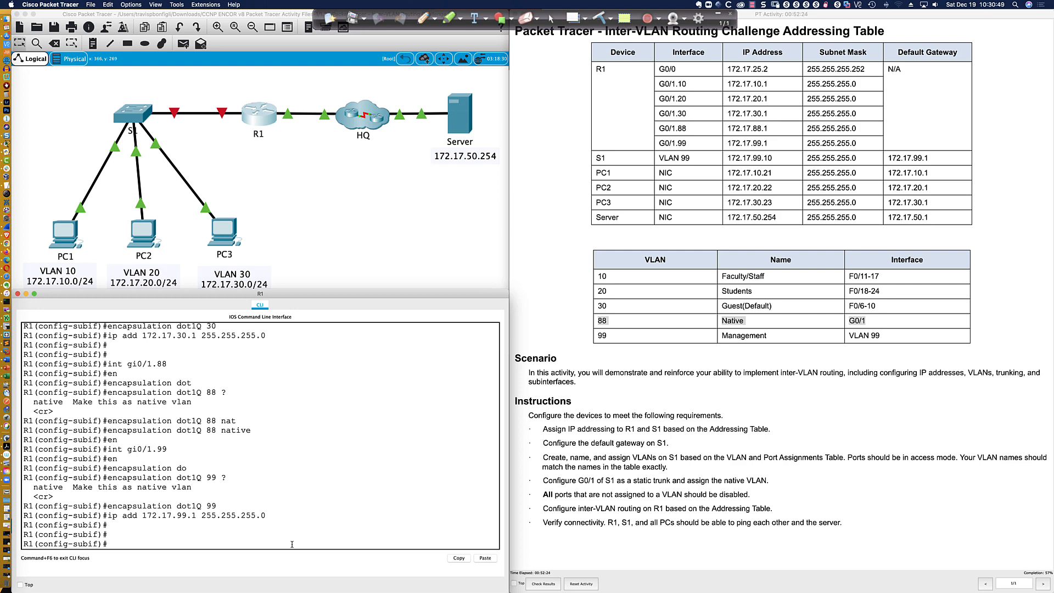
Show R1's brief IP interface summary and highlight the rows for GigabitEthernet0/1 and its subinterfaces.
type("do sh ip int bri")
key("Return")
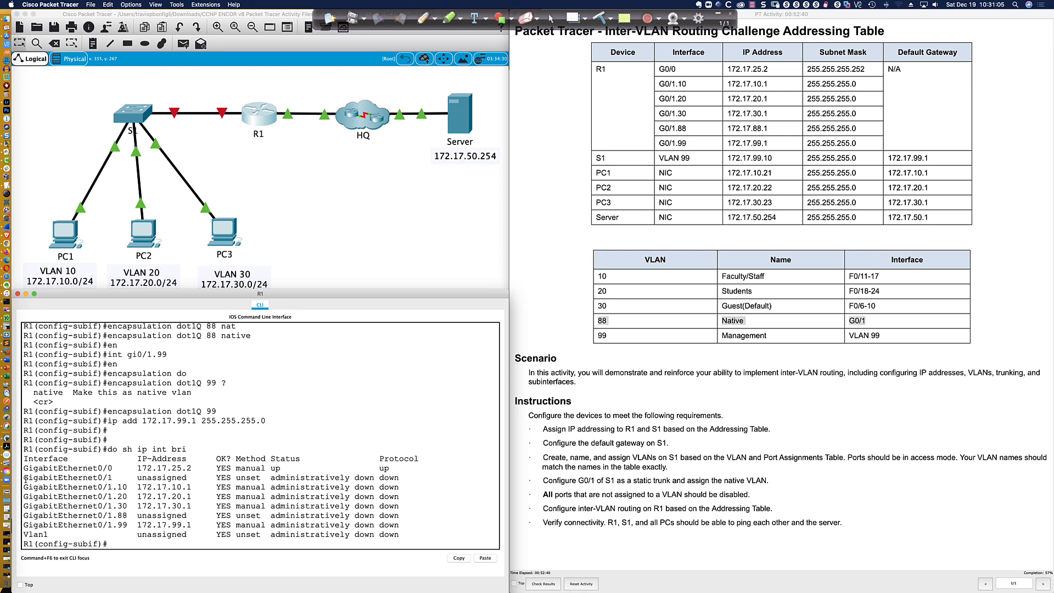
left_click_drag(23, 477, 405, 523)
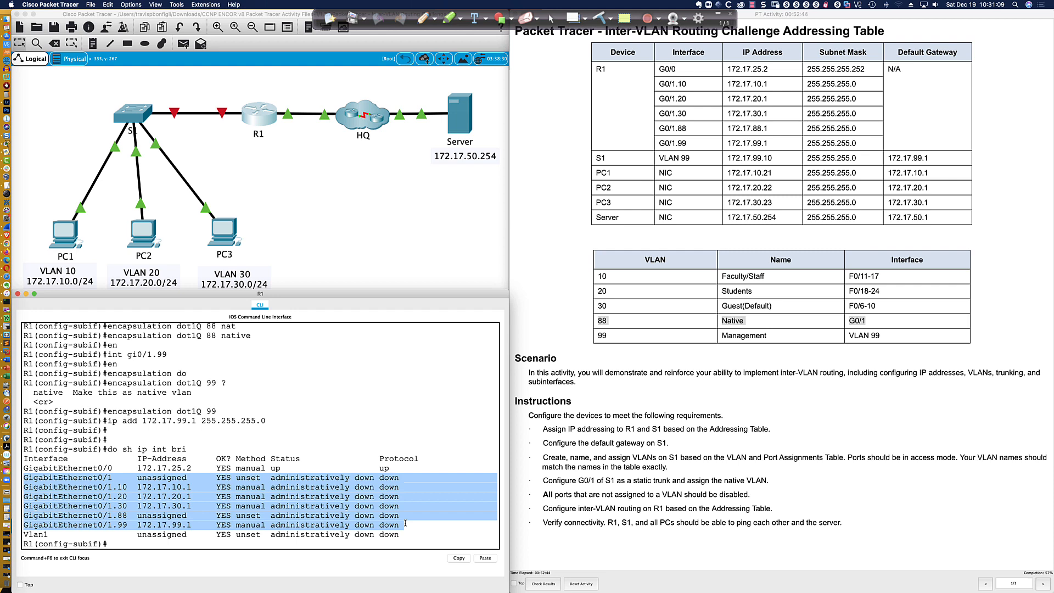
left_click(417, 540)
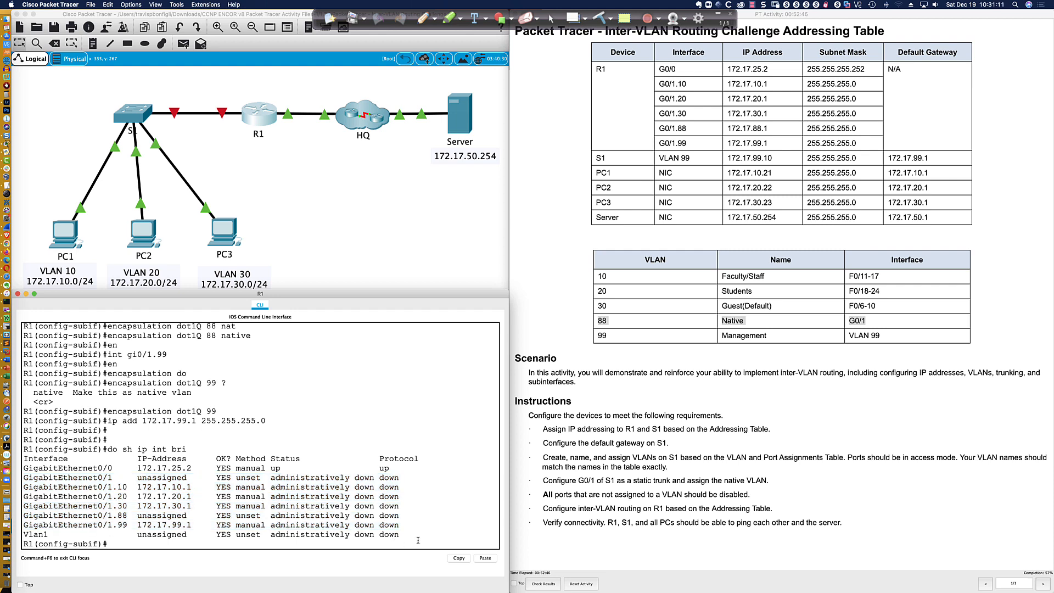
Bring up R1's physical interface gi0/1 with no shutdown and display the brief IP interface summary.
type("exit")
key("Return")
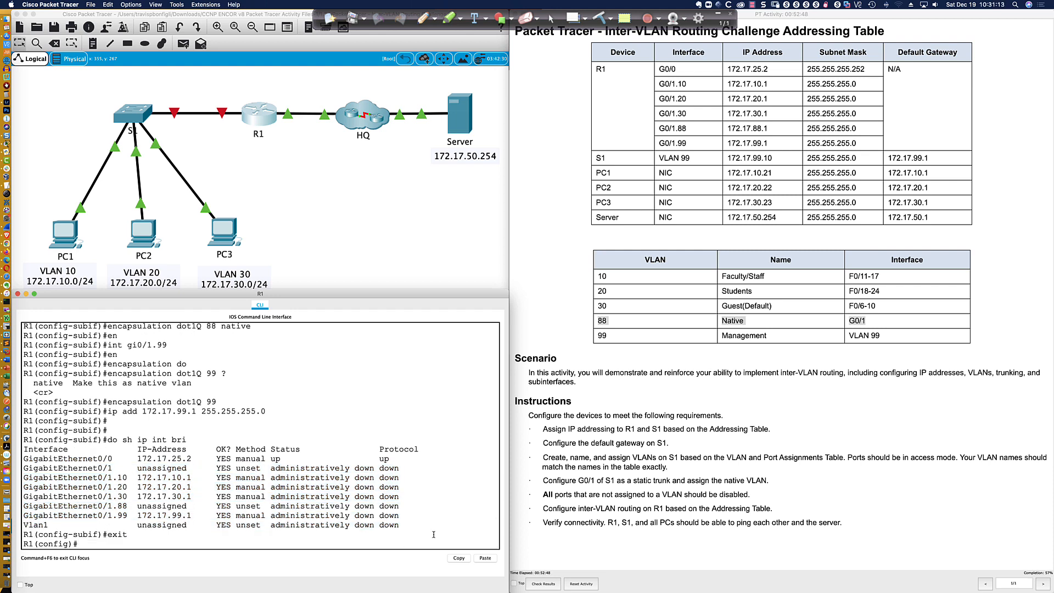
type("int gi0/1")
key("Return")
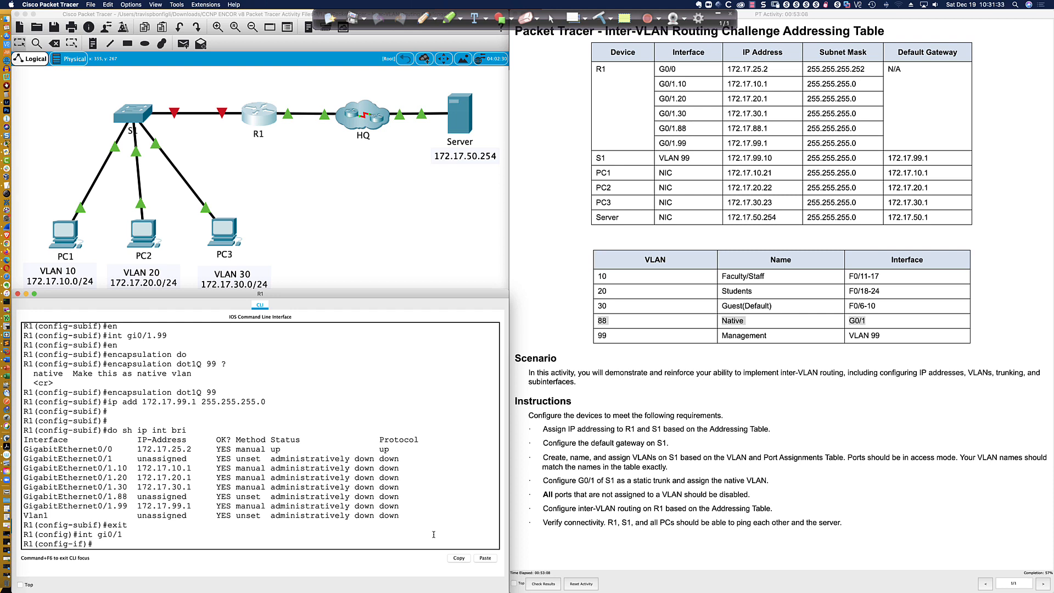
type("no shut")
key("Return")
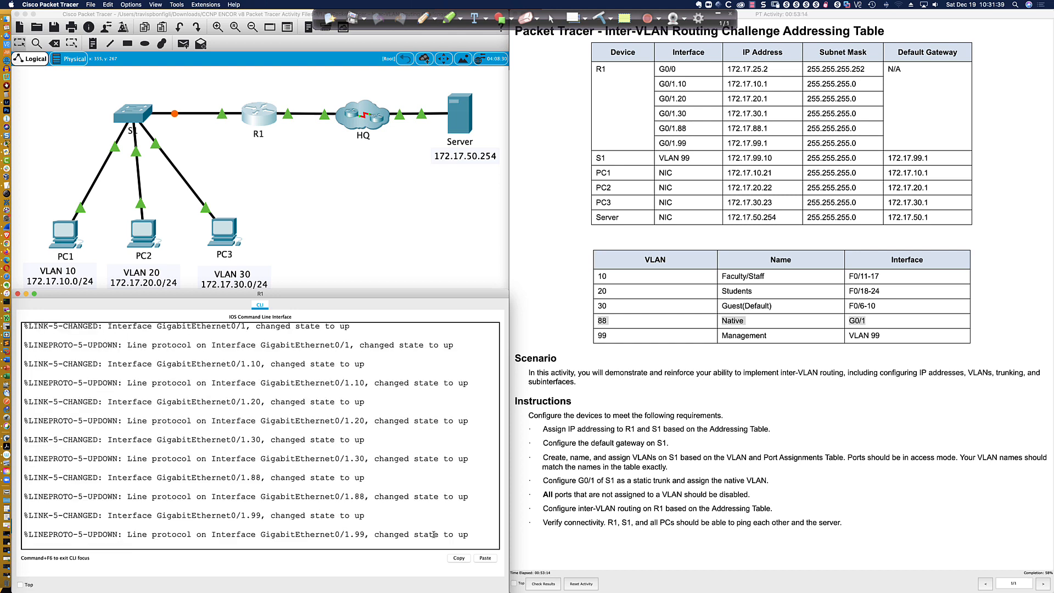
key("Return")
key("Return")
key("Return")
key("Return")
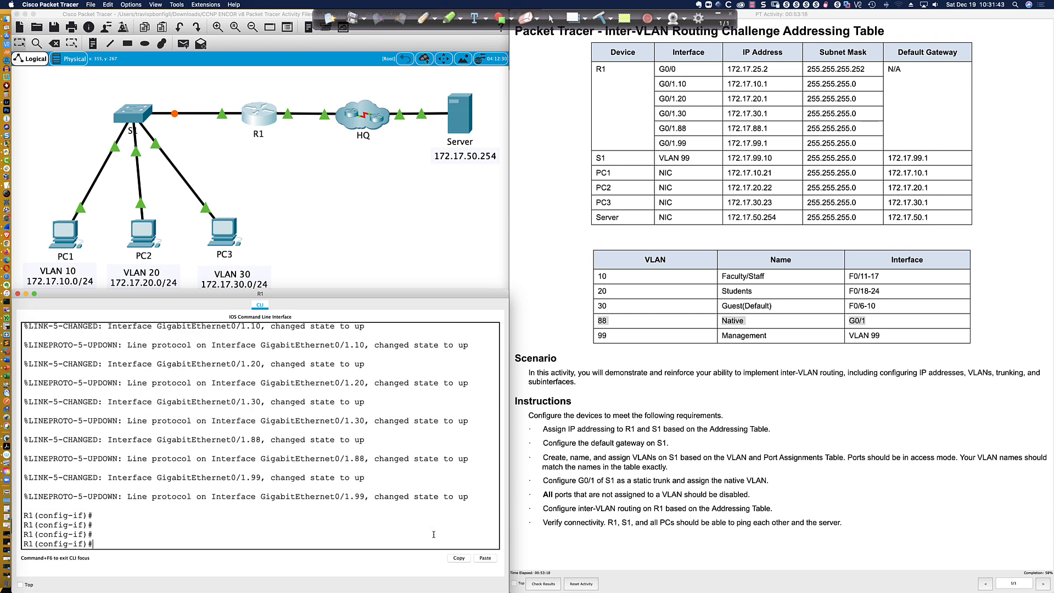
type("do sh ip int bri")
key("Return")
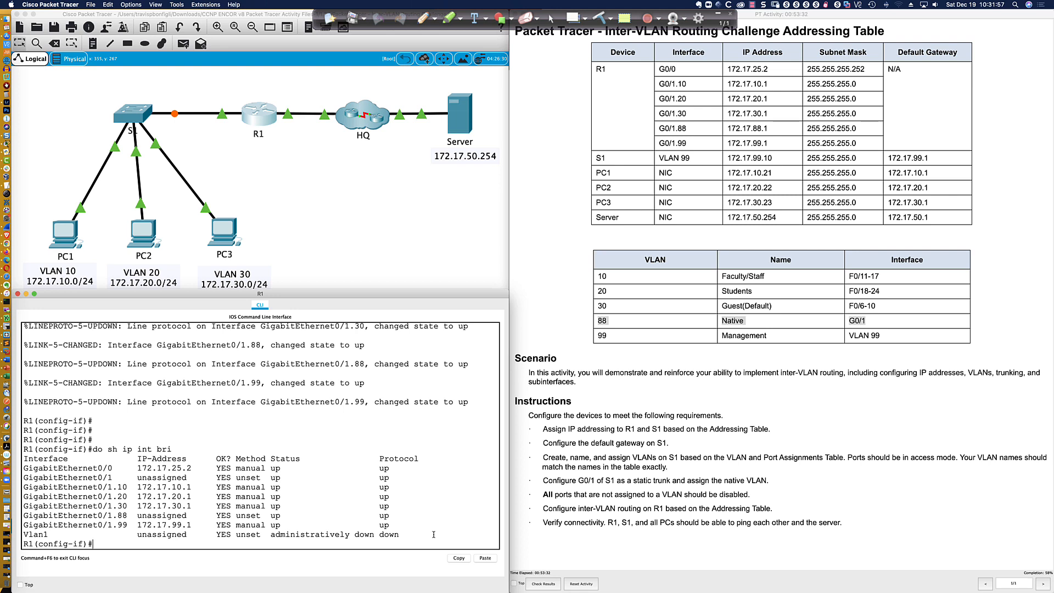
Shut down subinterface gi0/1.30 on R1.
type("int")
type("gi0/1.30")
key("Return")
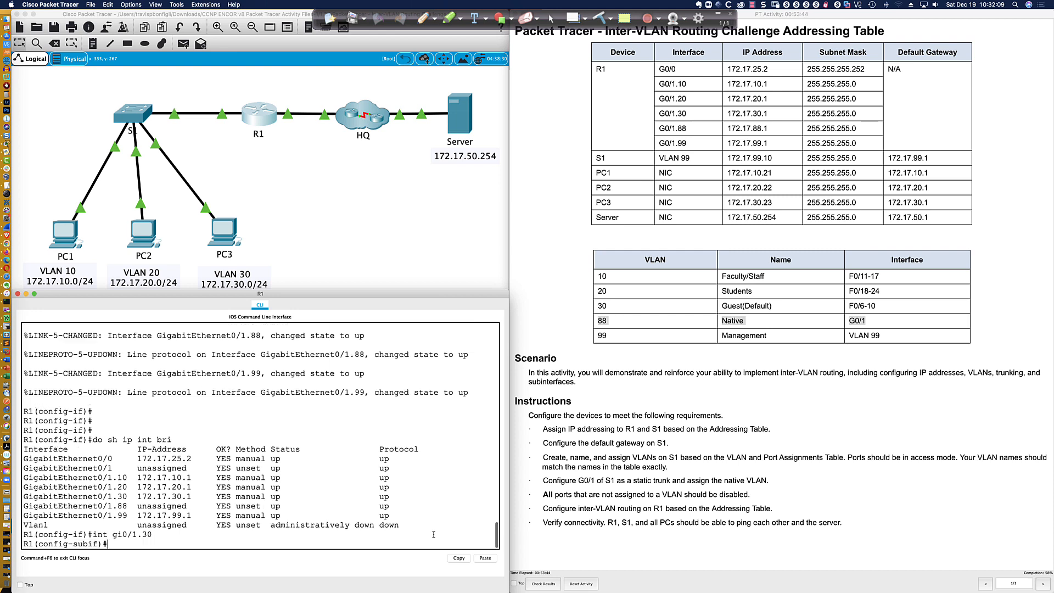
type("shut")
key("Return")
key("Return")
key("Return")
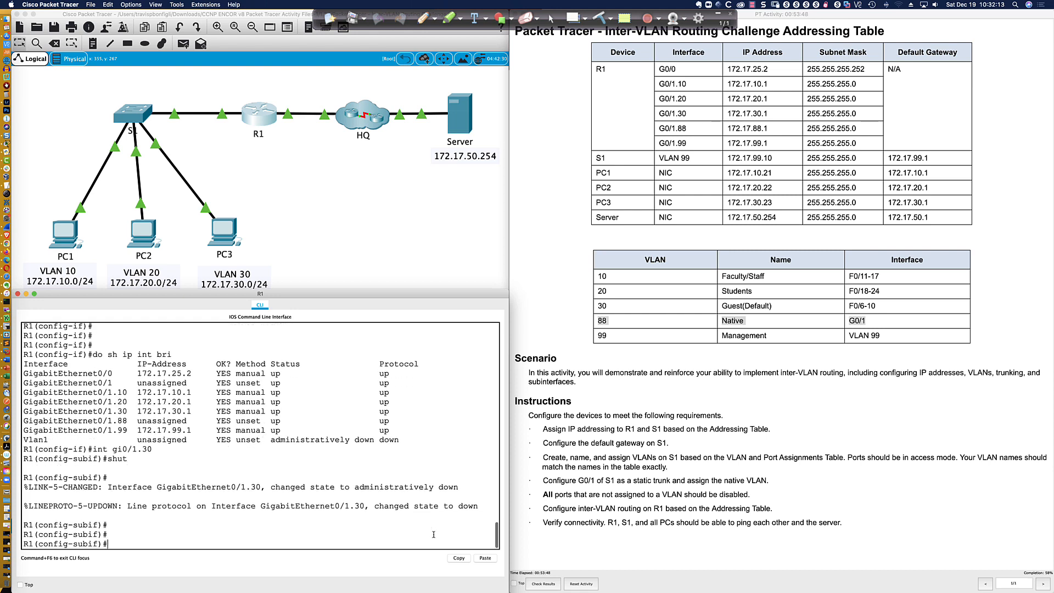
Check the status of gi0/1 and its subinterfaces in the brief IP interface summary, highlighting their rows.
type("int gi0/1.30")
key("Up")
key("Up")
key("Up")
key("Return")
scroll(375, 517, "up", 2)
scroll(375, 517, "down", 2)
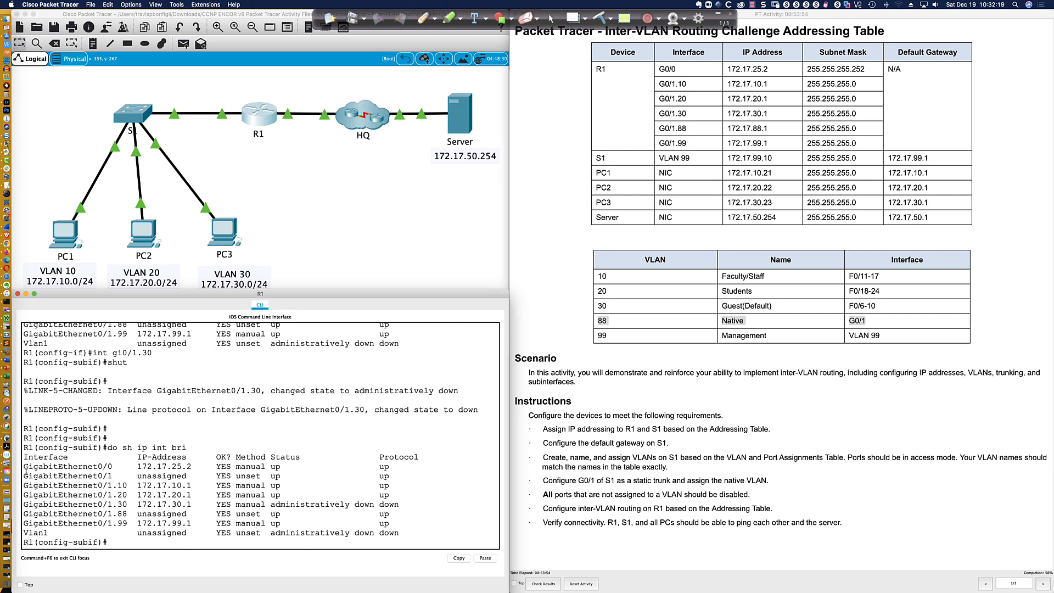
left_click_drag(24, 474, 406, 523)
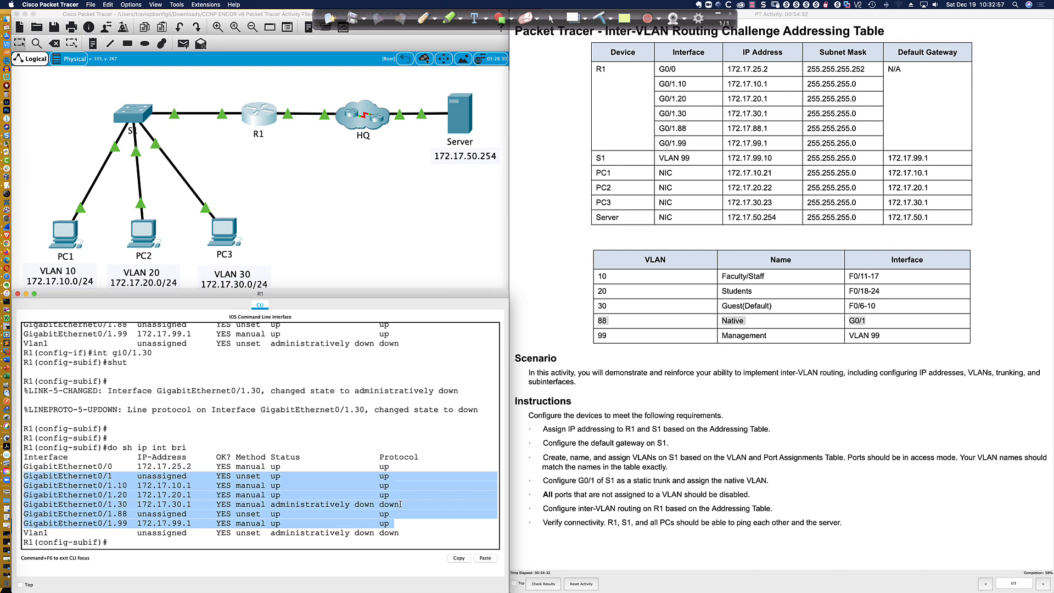
Re-enable subinterface gi0/1.30 with no shutdown.
type("no shut")
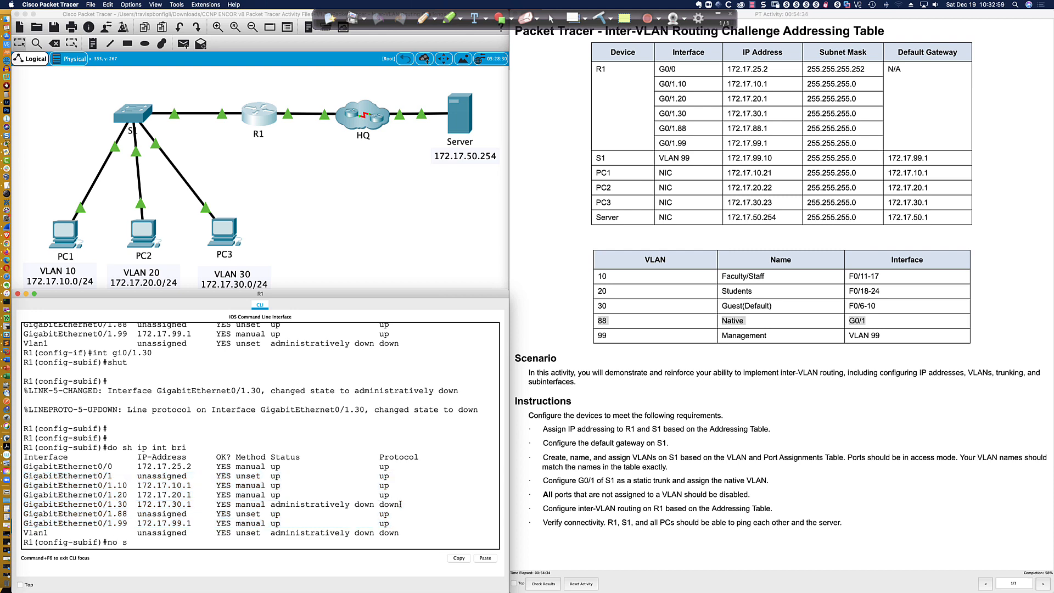
key("Return")
key("Return")
key("Return")
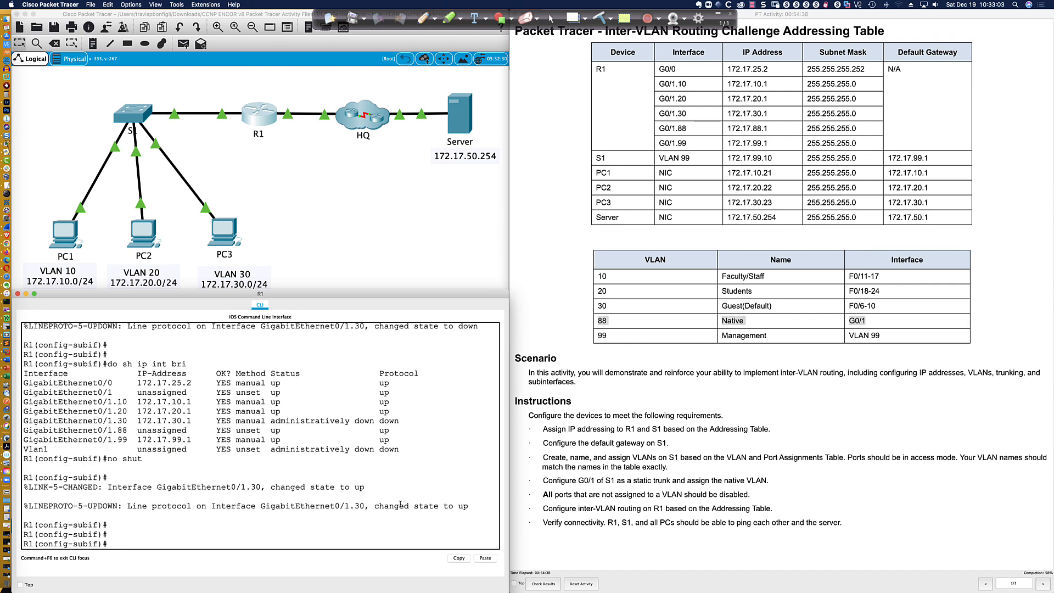
key("Return")
key("Return")
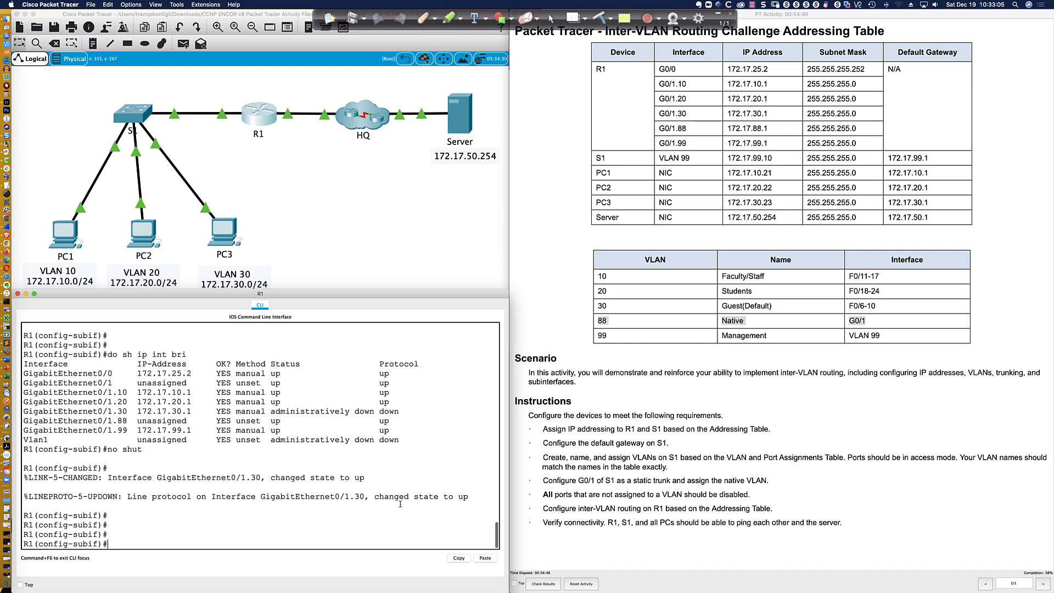
Review the instructions on IP addressing, S1's default gateway and S1's VLAN creation by highlighting each of them.
left_click(534, 431)
left_click_drag(534, 431, 730, 431)
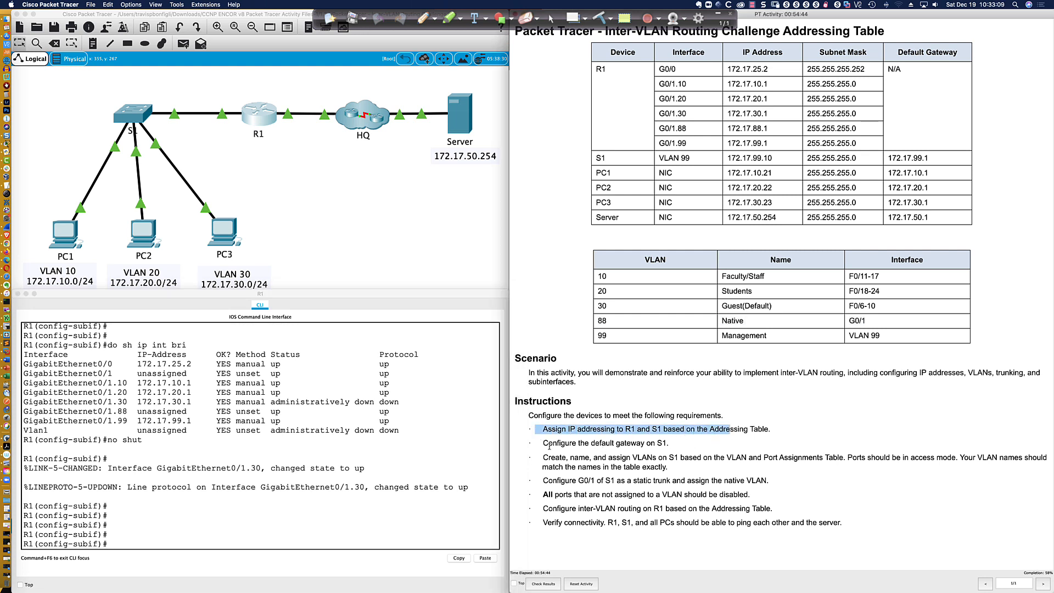
left_click_drag(549, 444, 678, 449)
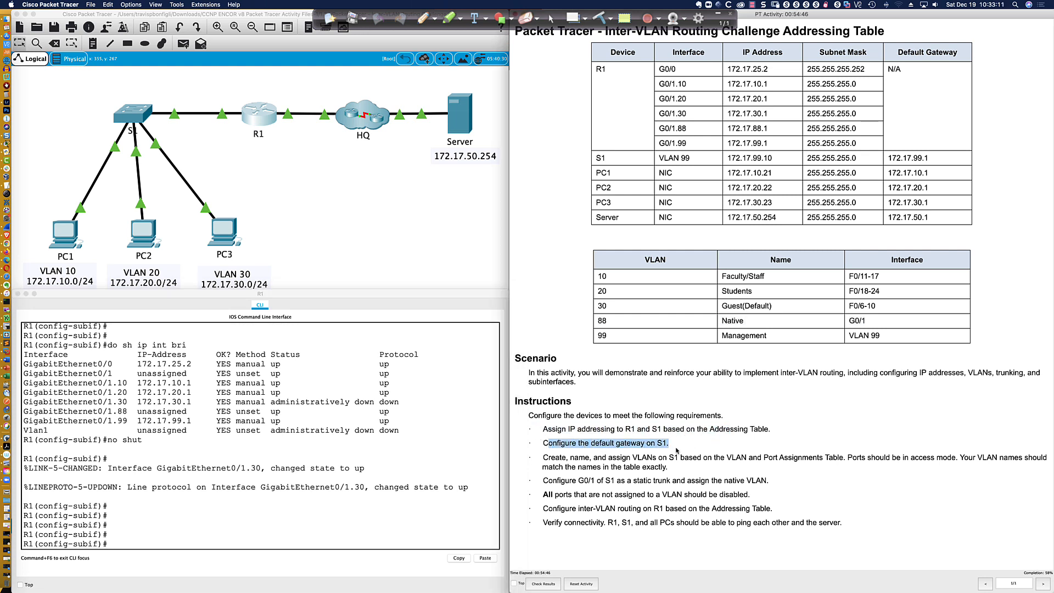
left_click_drag(544, 458, 671, 469)
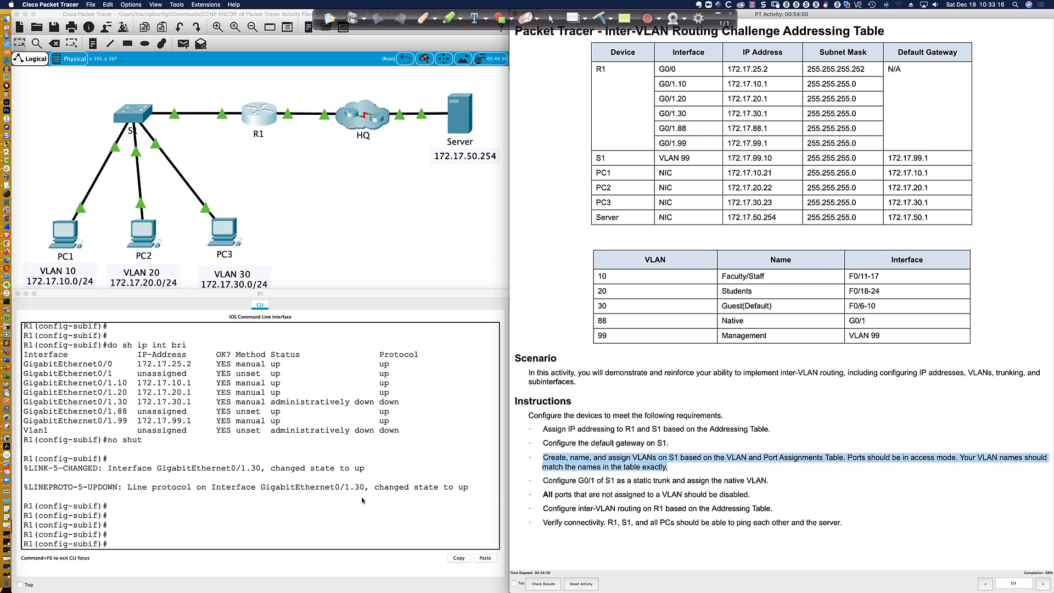
Open the CLI of switch S1 and display its brief VLAN list.
left_click(129, 122)
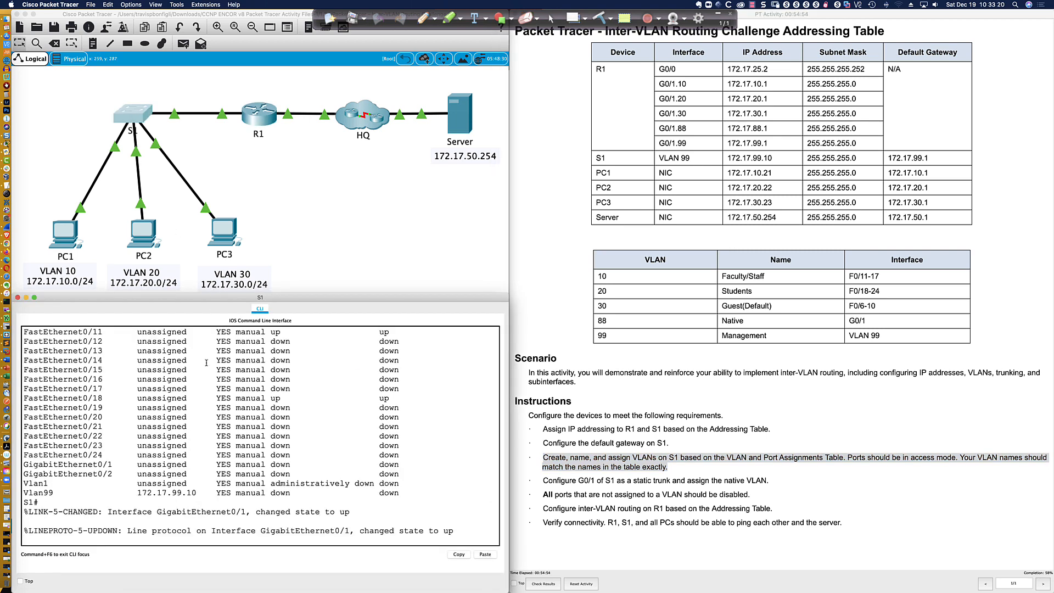
key("Return")
key("Return")
key("Return")
key("Return")
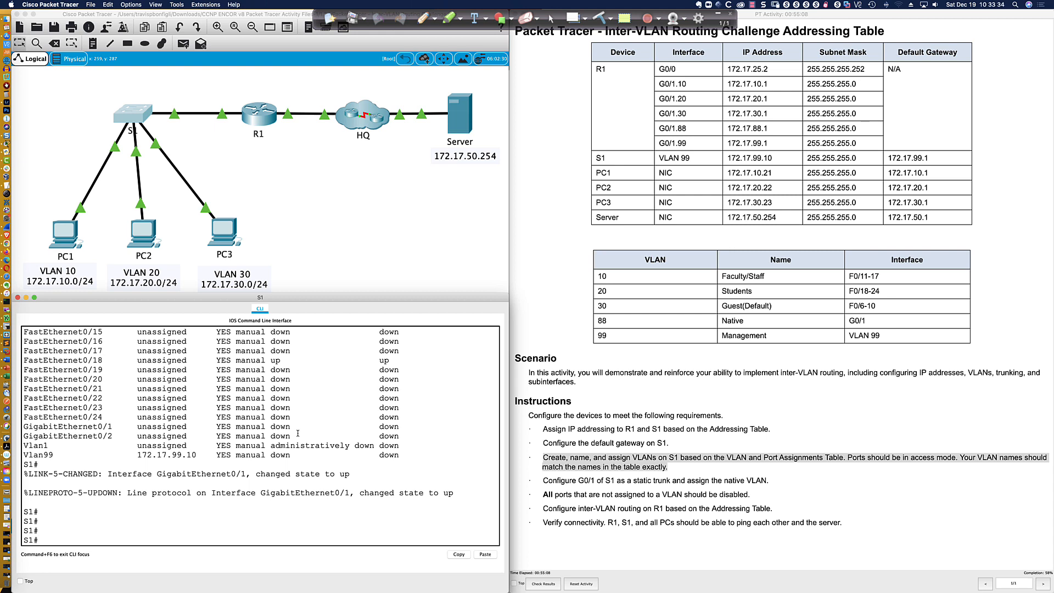
type("sh vlan bri")
key("Return")
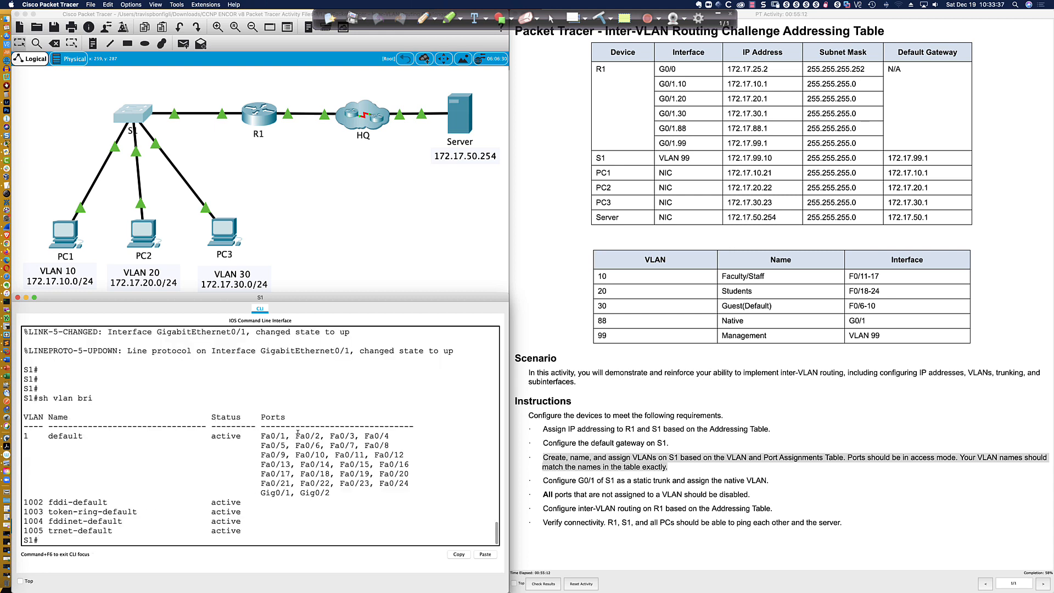
Examine the default VLAN 1 entry and its assigned ports by highlighting it in the VLAN list.
left_click_drag(24, 435, 358, 490)
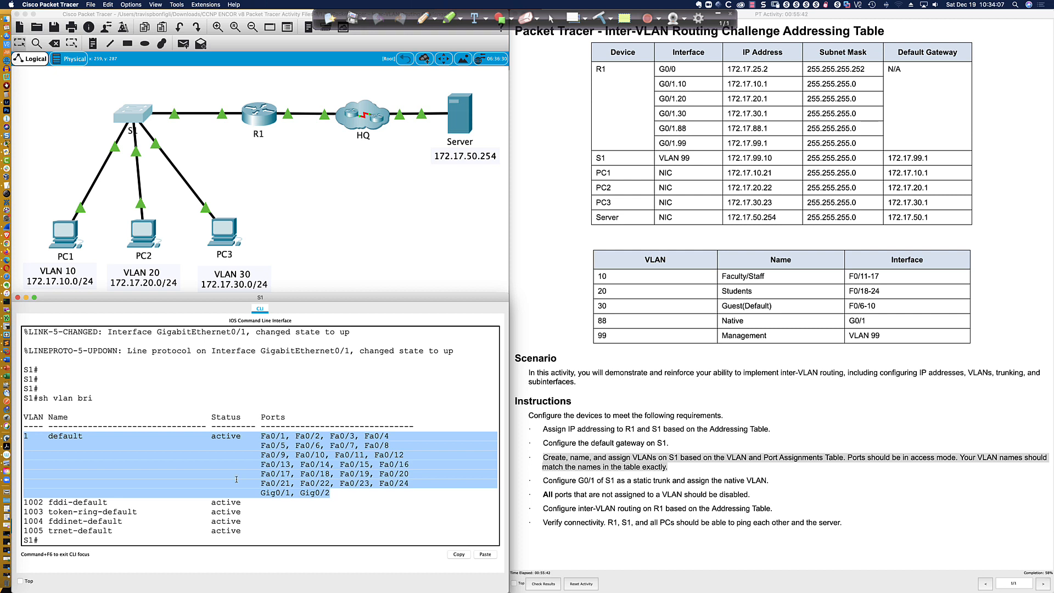
left_click(30, 438)
left_click_drag(24, 436, 354, 492)
left_click(367, 491)
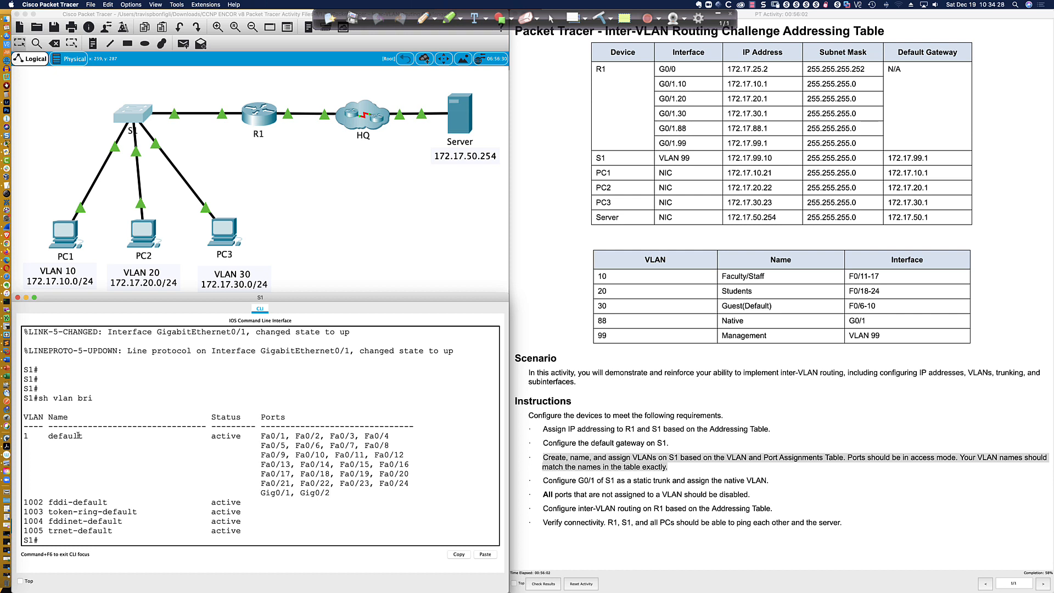
Enter global configuration mode on S1 and create VLAN 10 named Faculty/Staff.
scroll(197, 494, "down", 1)
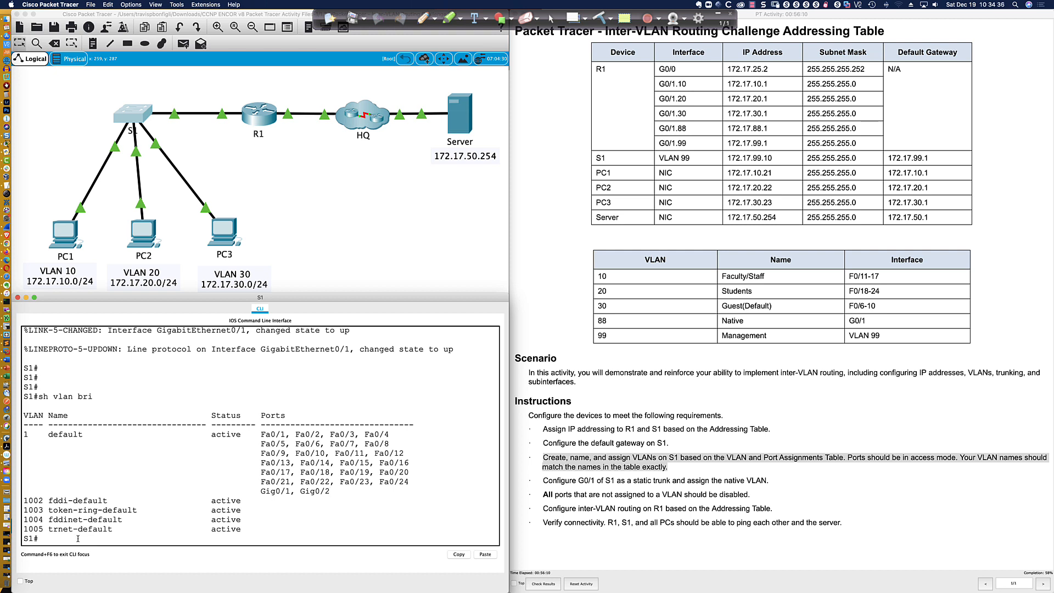
scroll(77, 538, "up", 1)
scroll(77, 539, "down", 1)
left_click(73, 540)
key("Return")
key("Return")
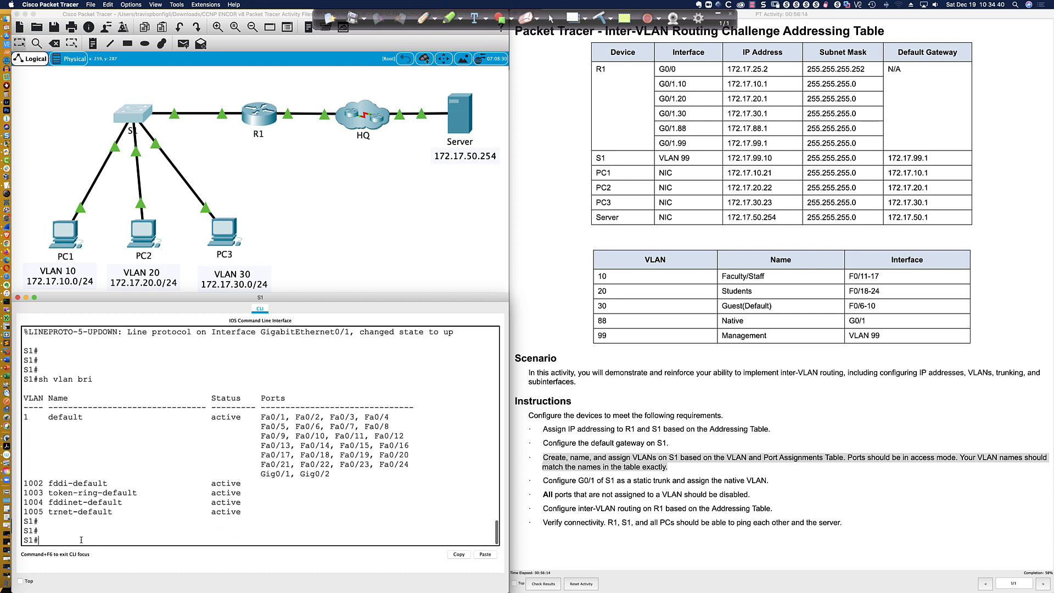
type("conf t")
key("Return")
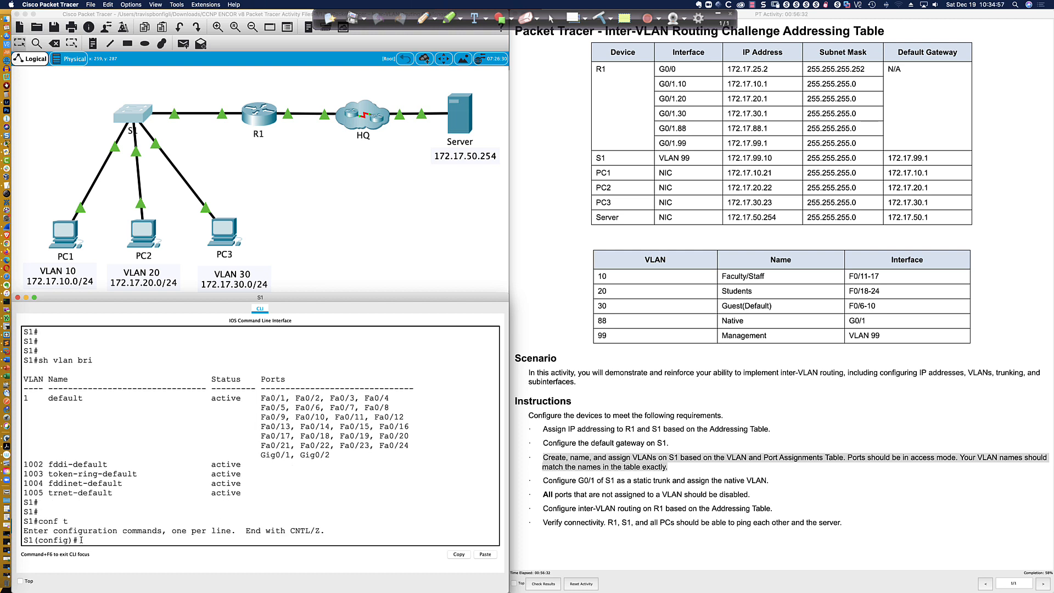
type("vlan 10")
key("Return")
type("name ")
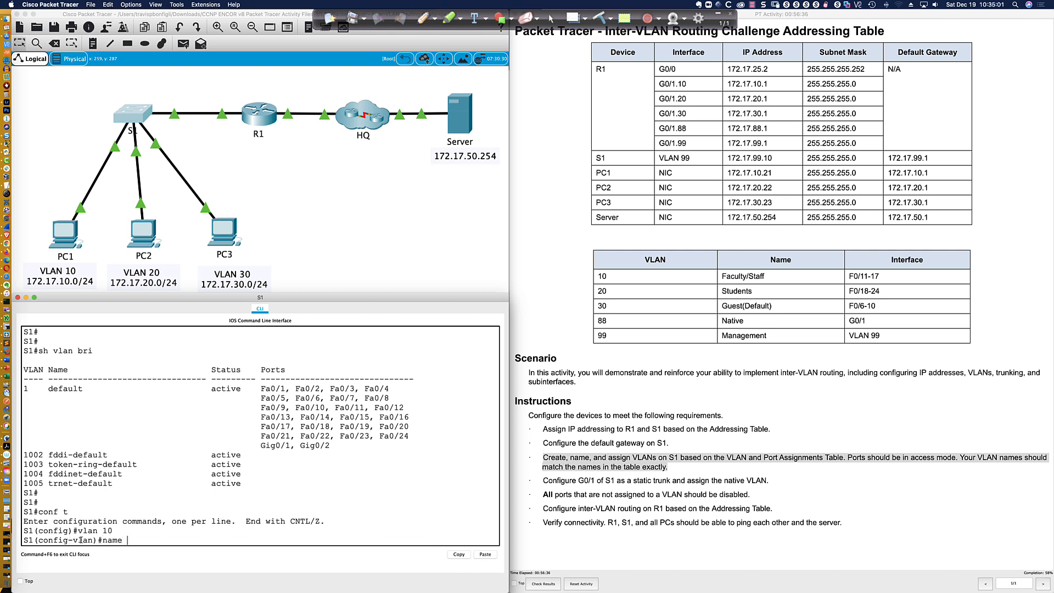
type("Faculty/Staff")
key("Return")
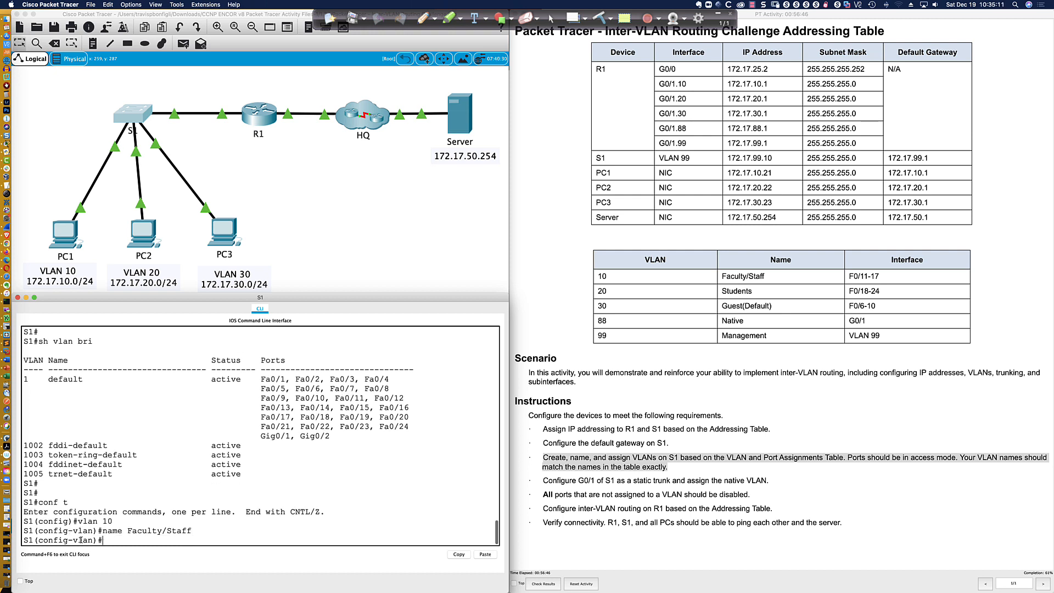
Create VLAN 20 on S1 and name it Students.
type("vlan 20")
key("Return")
type("name Students")
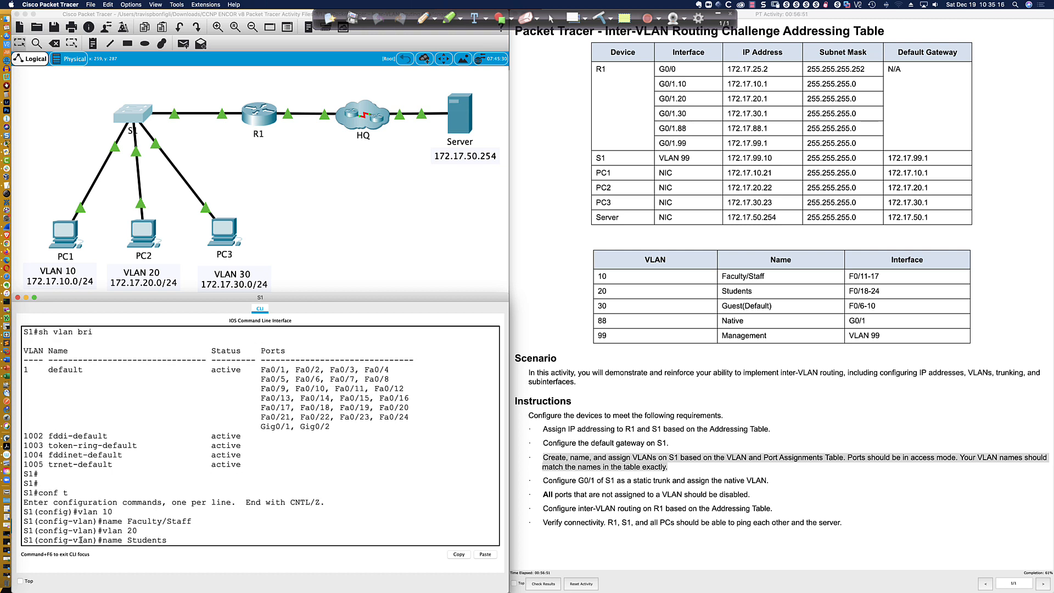
key("Return")
Create VLAN 30 on S1 and name it Guest(Default).
type("vlan ")
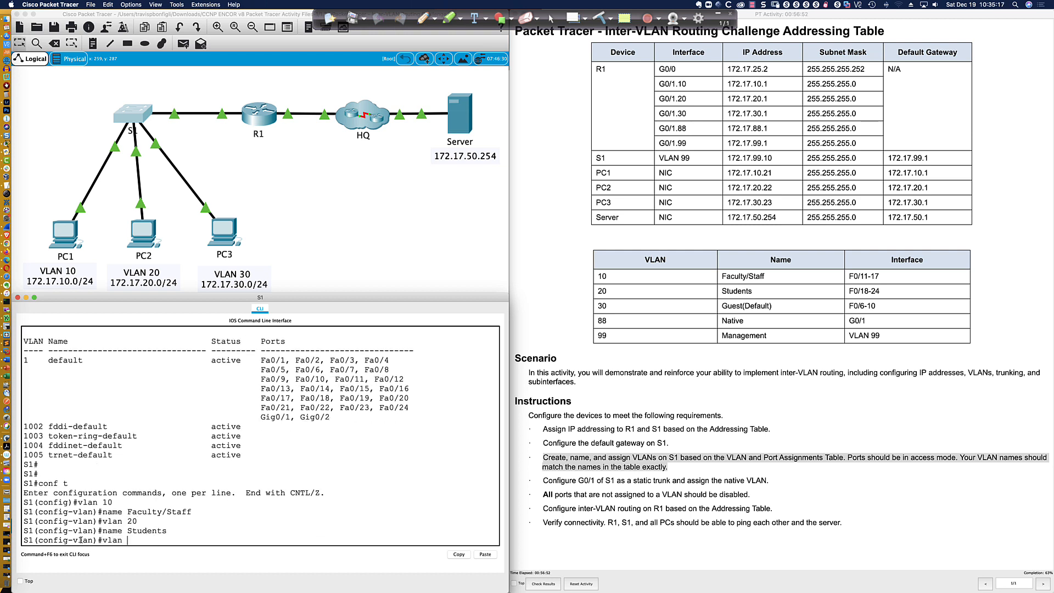
type("30")
key("Return")
type("name Gues")
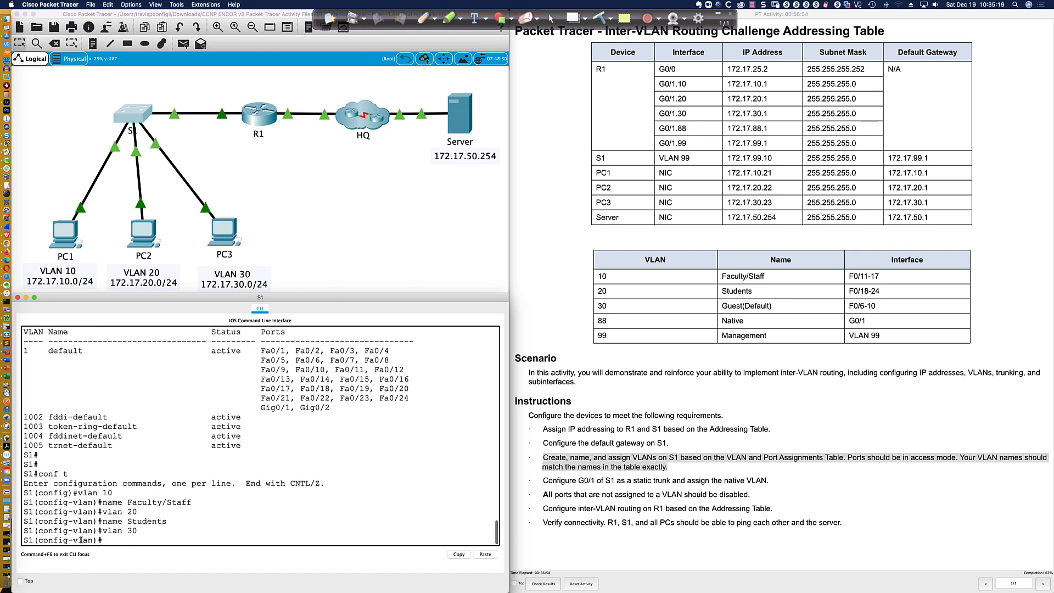
type("t(")
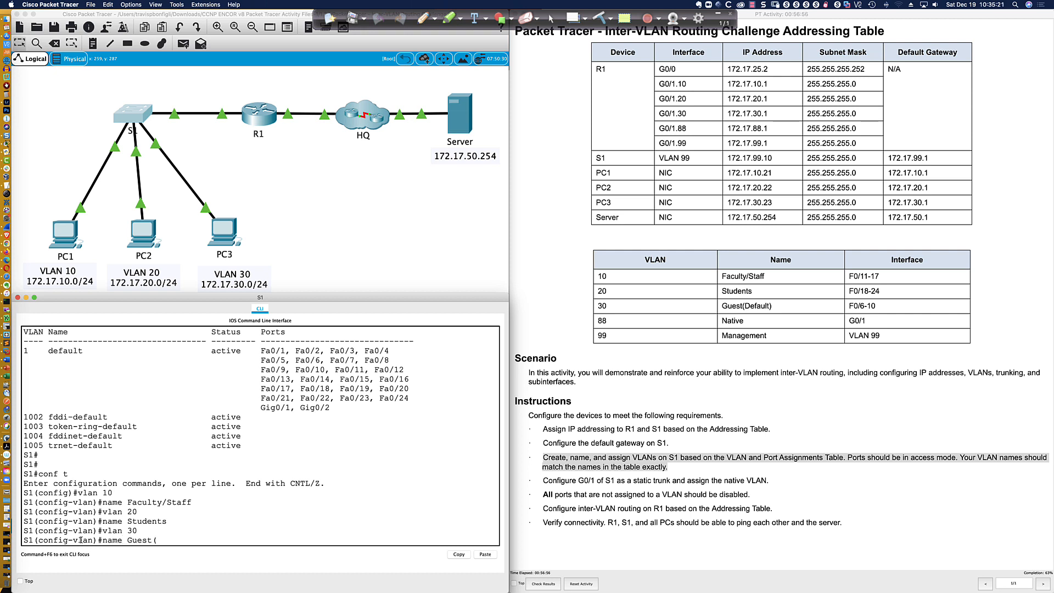
type("Default)")
key("Return")
Create VLAN 88 on S1 and name it Native.
type("vlan 88")
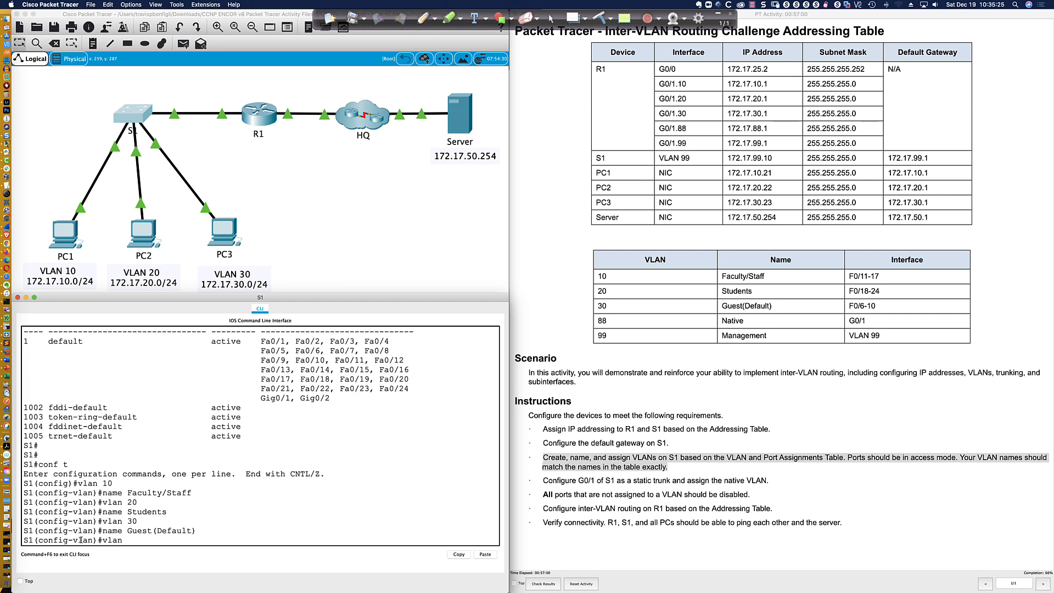
key("Return")
type("name")
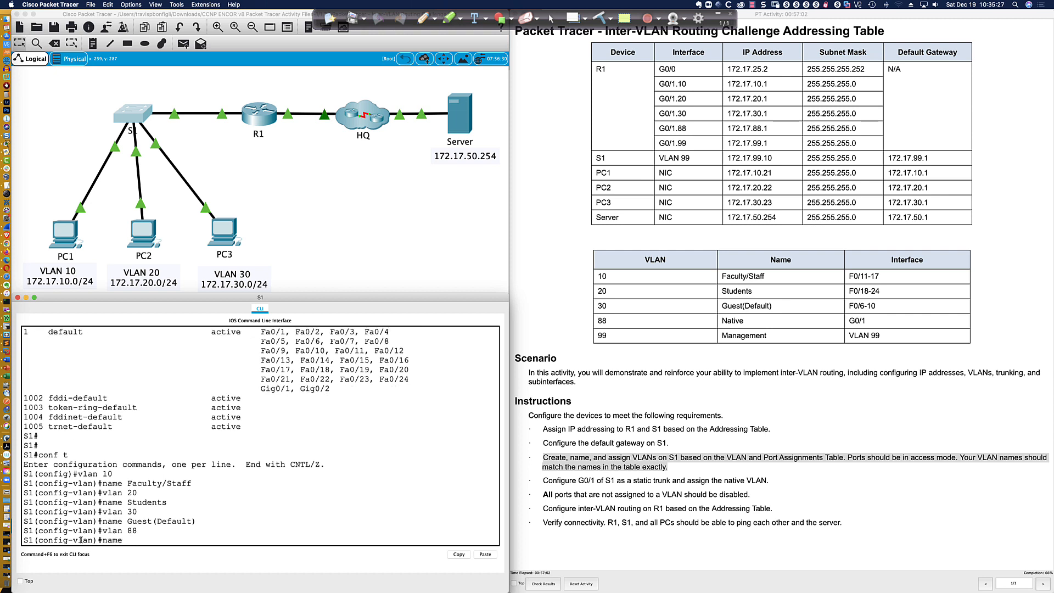
type(" Native")
key("Return")
Create VLAN 99 on S1 and name it Management.
type("vlan ")
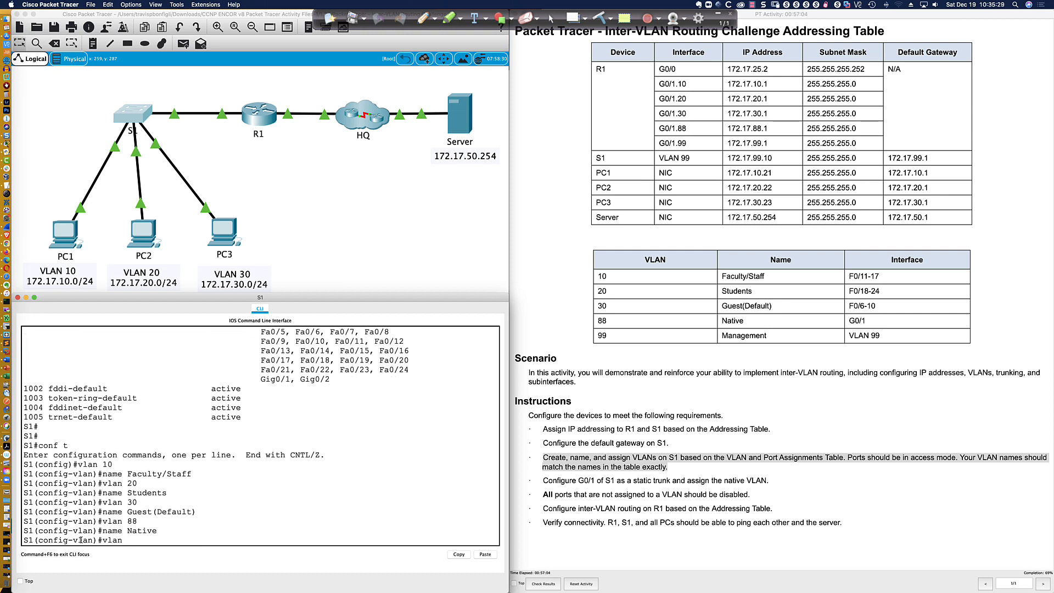
type("99")
key("Return")
type("nam")
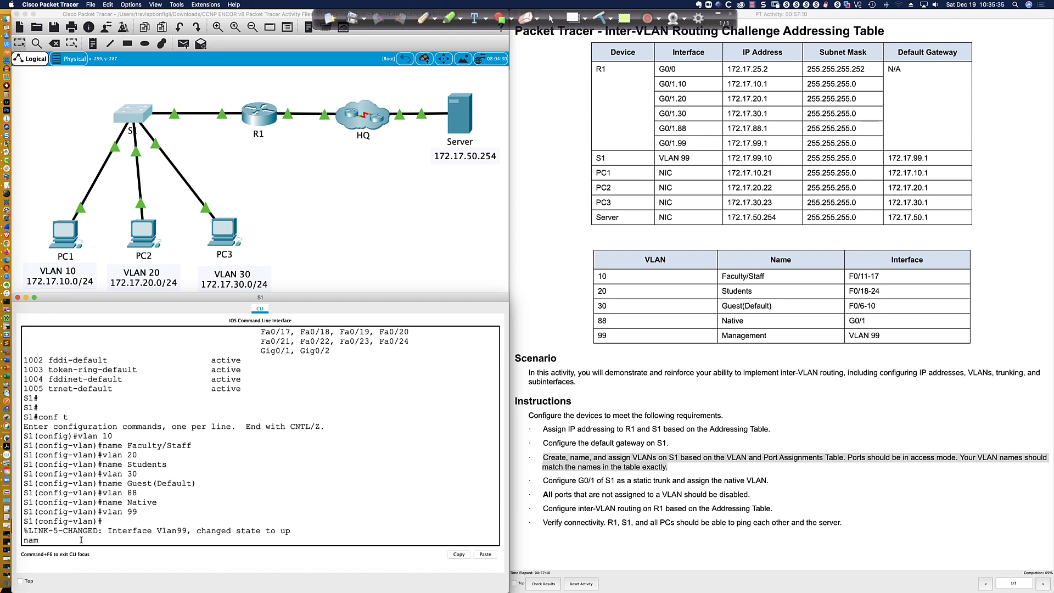
type("e Management")
key("Return")
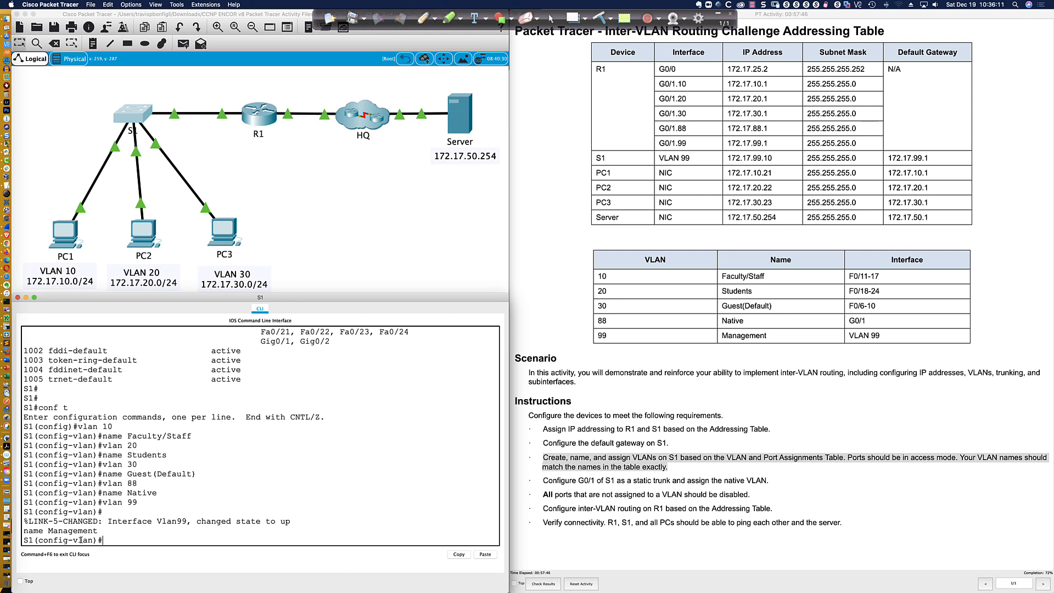
Display S1's brief IP interface list from configuration mode and examine the status and protocol of the Vlan99 interface.
type("do sh ip int bri")
key("Return")
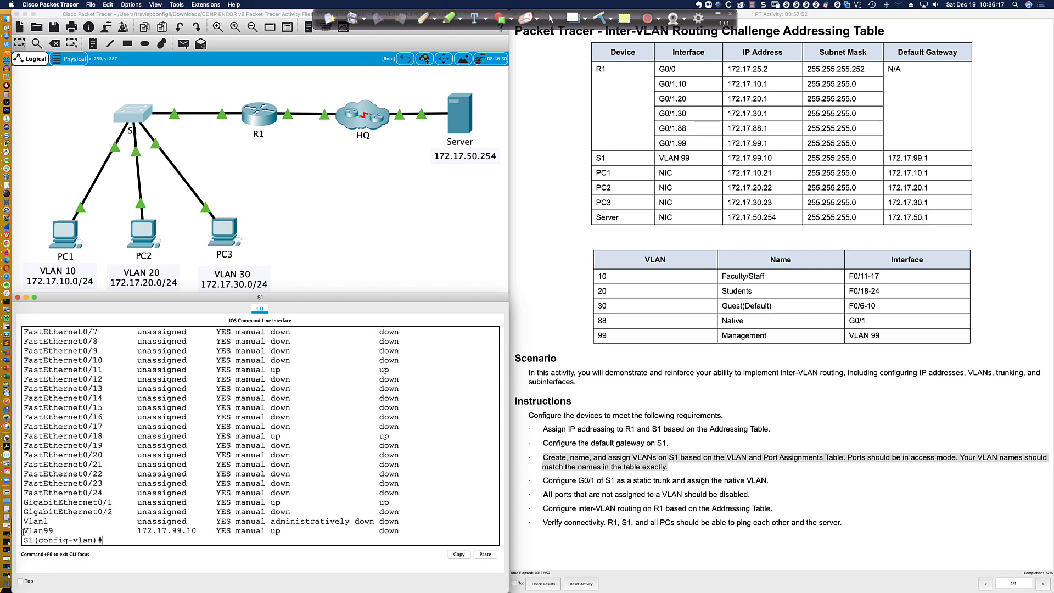
left_click_drag(24, 532, 400, 533)
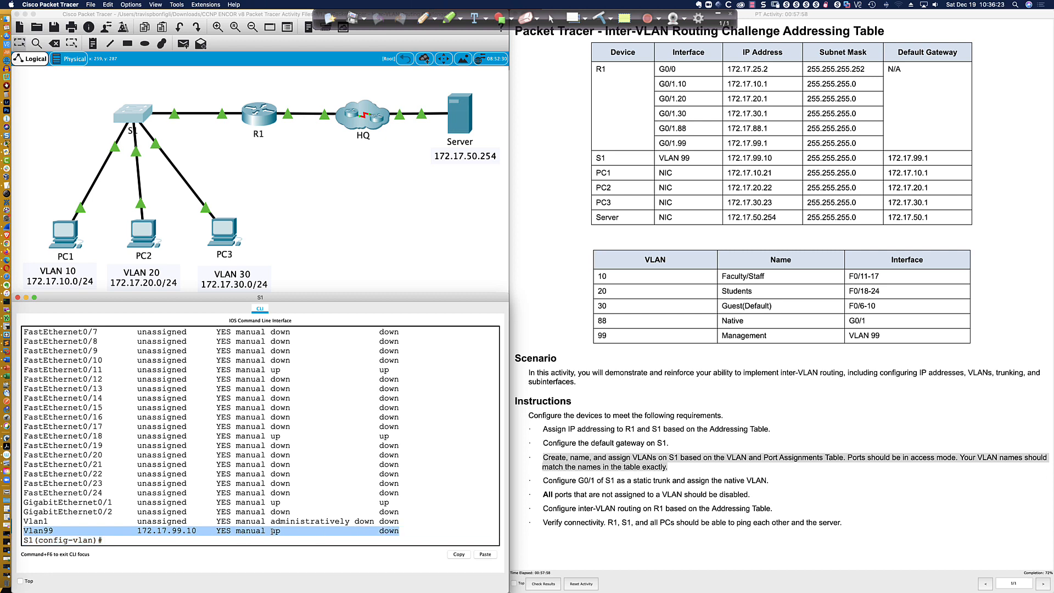
left_click_drag(271, 531, 280, 532)
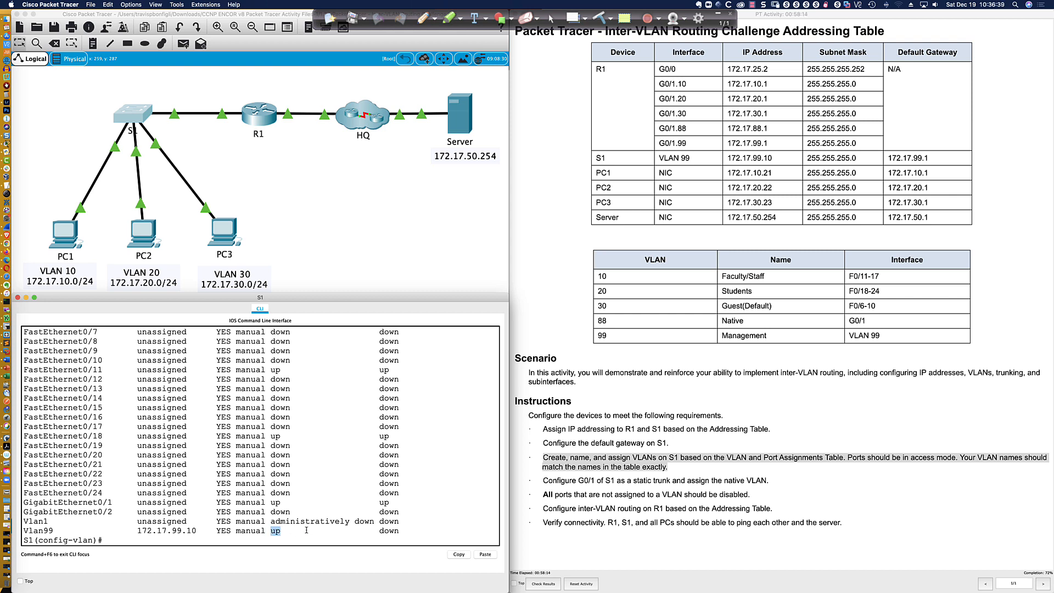
left_click_drag(379, 530, 400, 531)
scroll(396, 530, "up", 6)
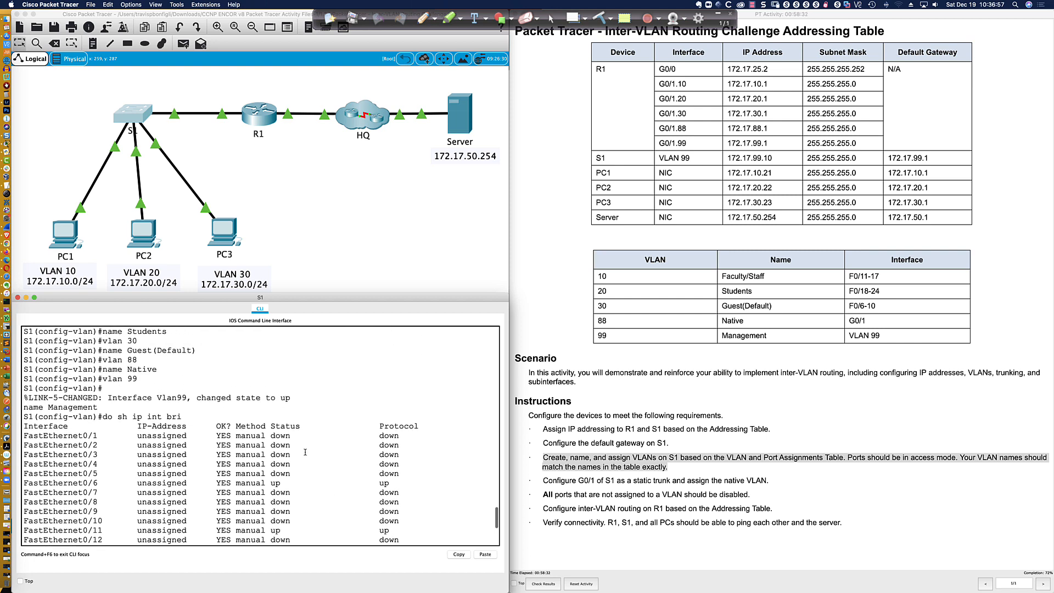
scroll(306, 460, "down", 6)
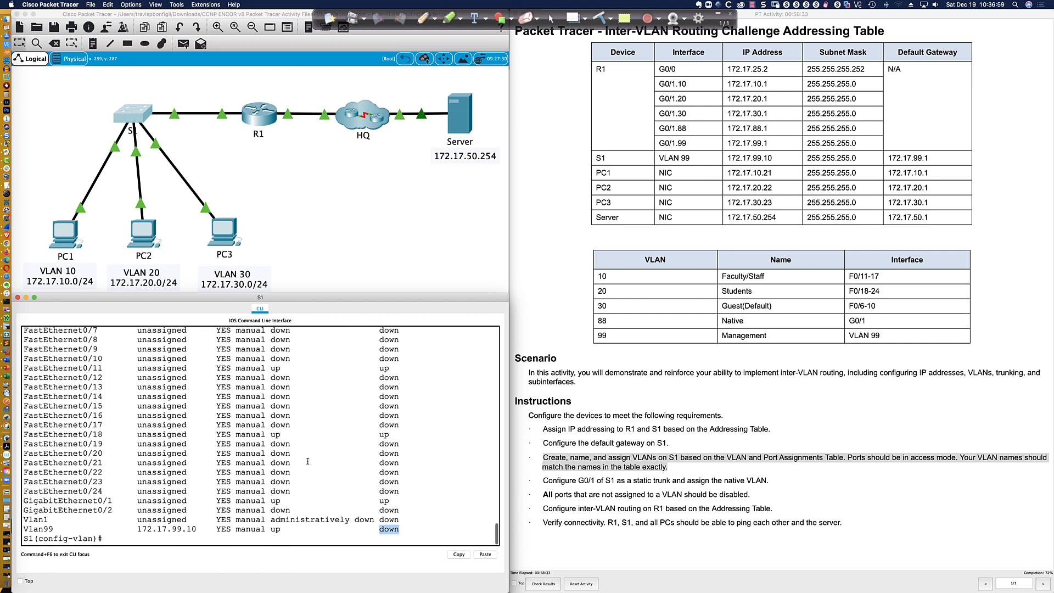
double_click(276, 529)
left_click_drag(379, 530, 397, 530)
double_click(279, 530)
double_click(391, 529)
Select the interface range fa0/11-17 on S1 and set its ports to switchport mode access.
left_click(149, 539)
key("Return")
key("Return")
key("Return")
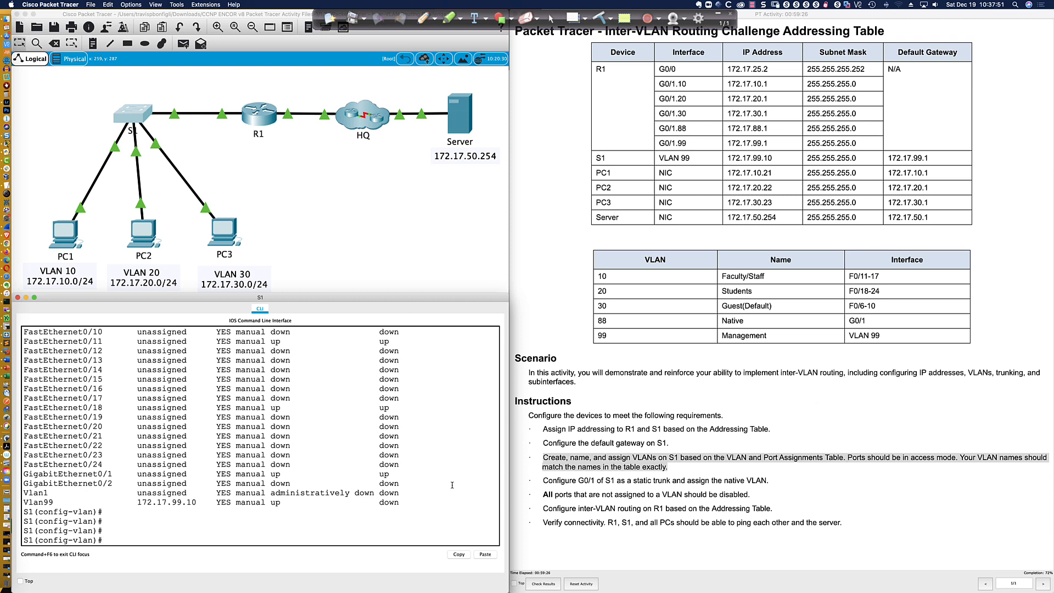
key("Return")
key("Return")
key("Return")
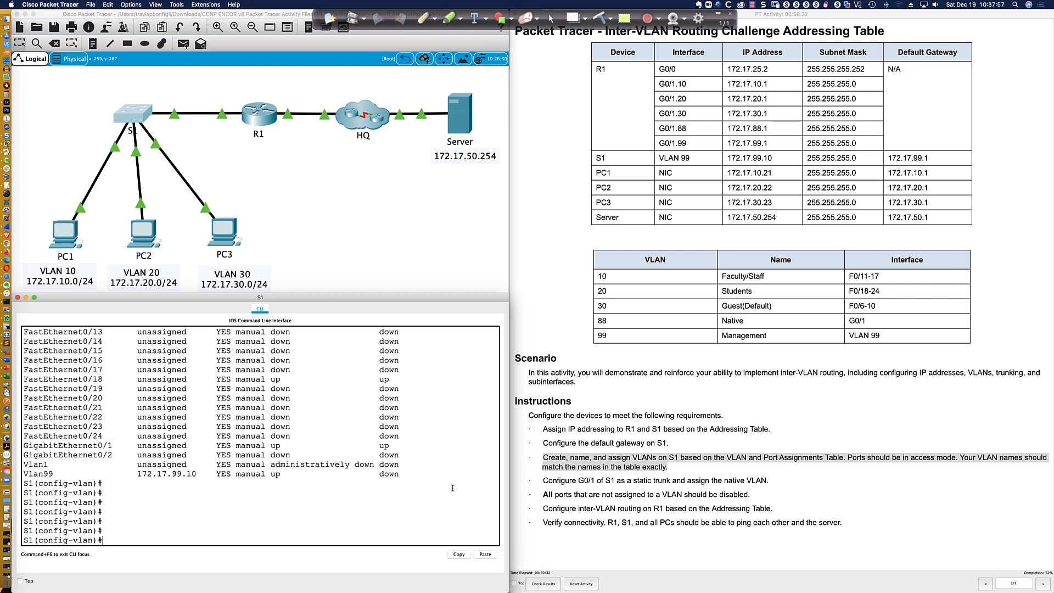
type("int range fa0/11-17")
key("Return")
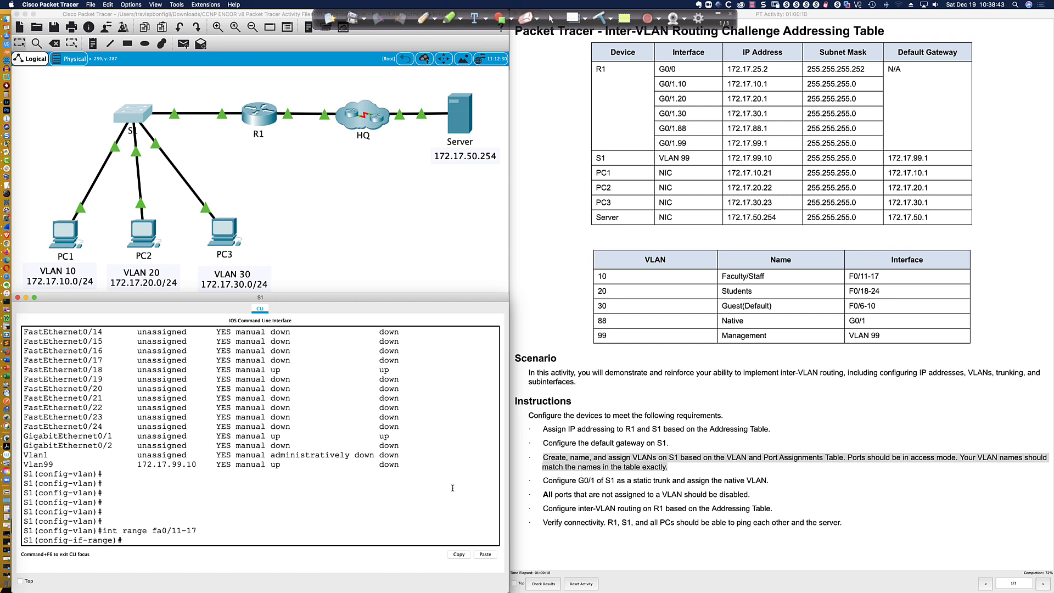
type("swi")
key("Tab")
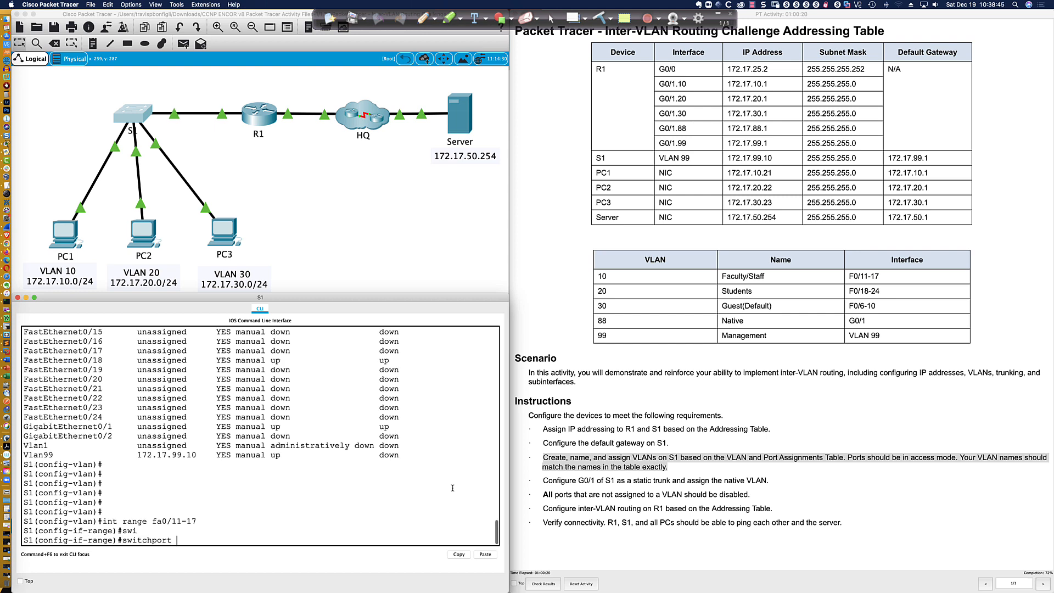
type("mode acc")
key("Tab")
key("Return")
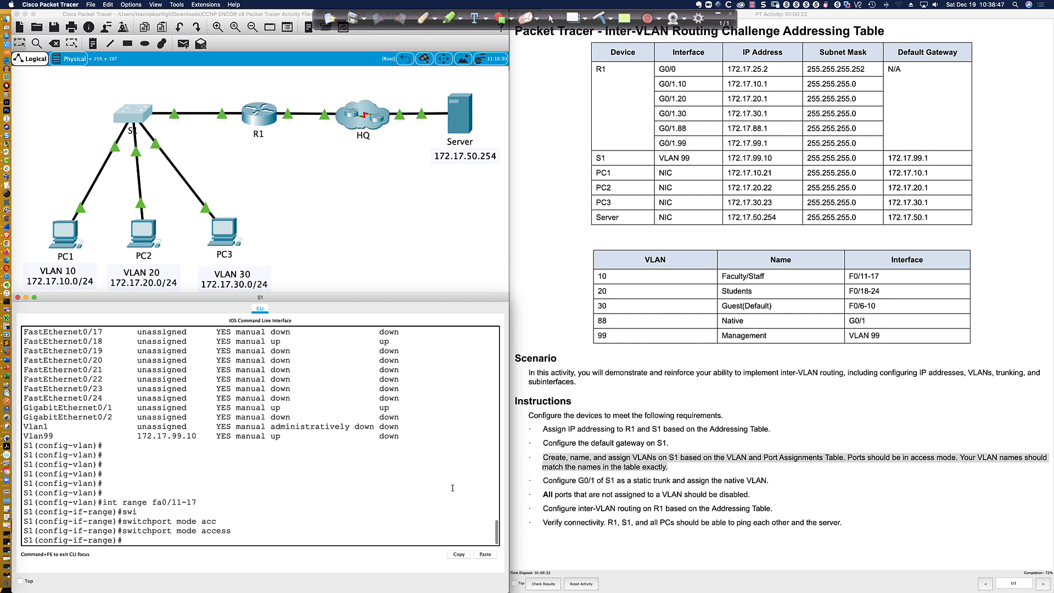
Assign the selected port range fa0/11-17 to access VLAN 10.
type("swi")
key("Tab")
type("acc")
key("Tab")
type("vlan 10")
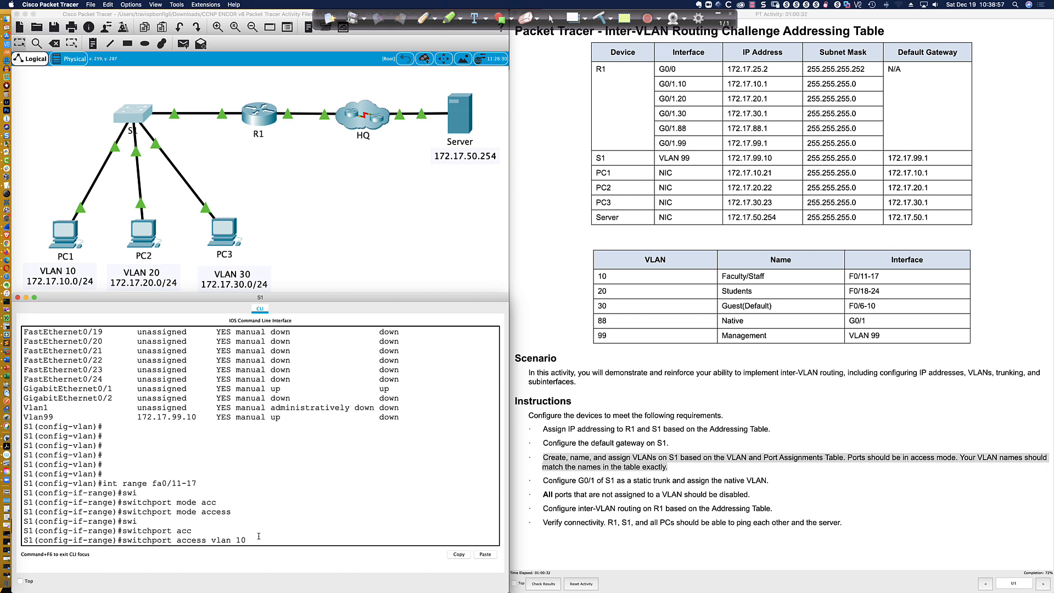
key("Return")
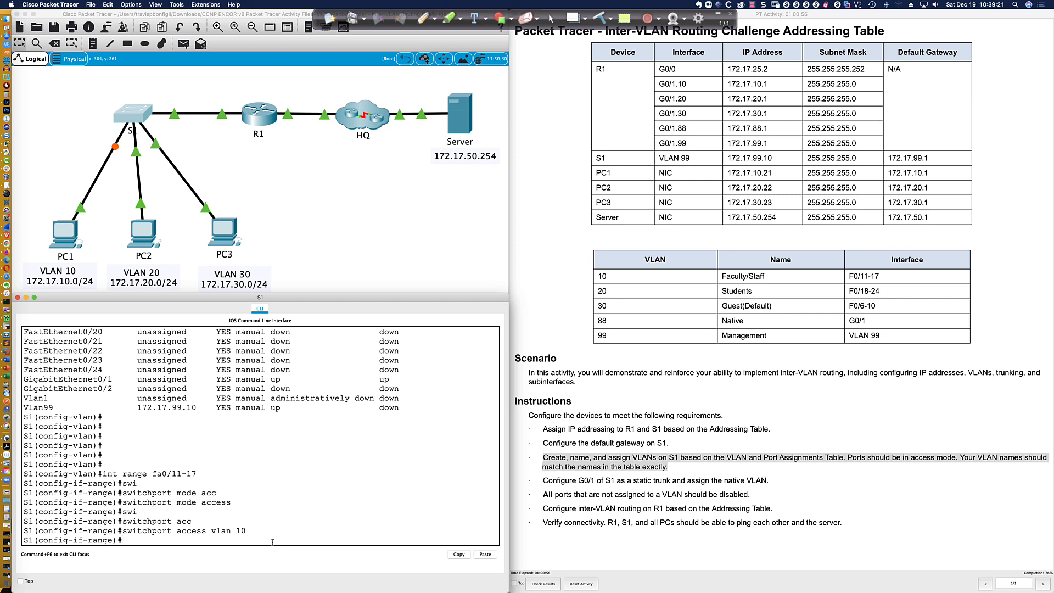
Enable spanning-tree portfast on the fa0/11-17 port range.
type("span")
key("Tab")
type("port")
key("Tab")
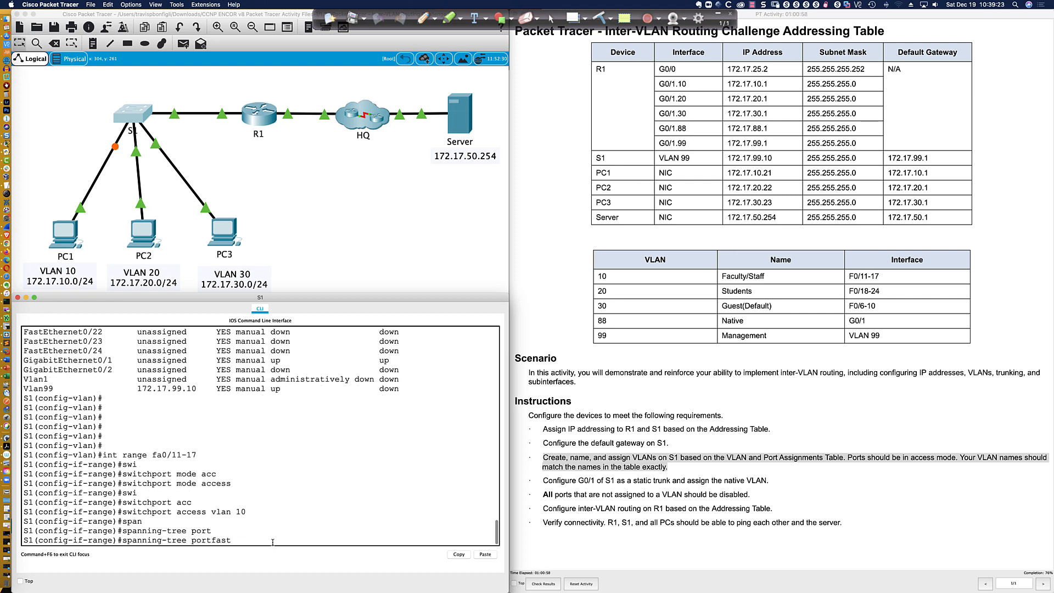
key("Return")
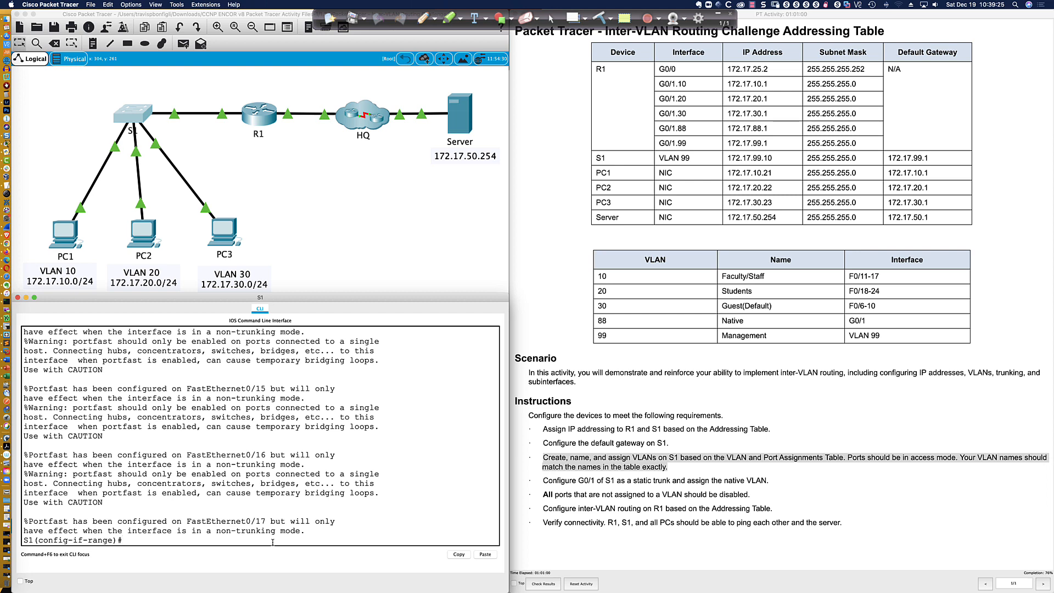
Enable spanning-tree bpduguard on the fa0/11-17 port range.
key("Return")
key("Return")
key("Return")
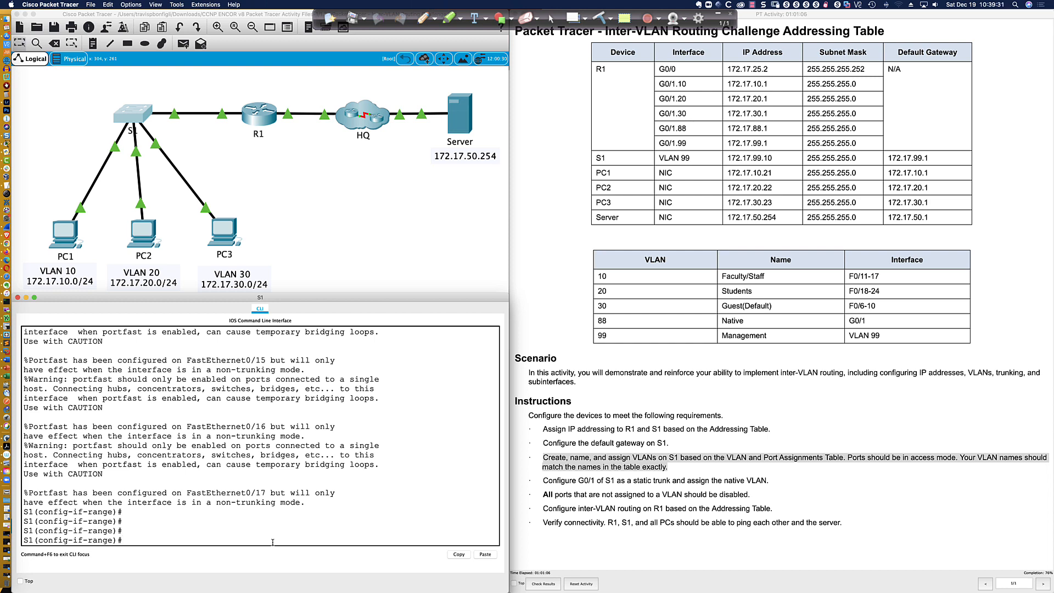
type("span")
key("Tab")
type("b")
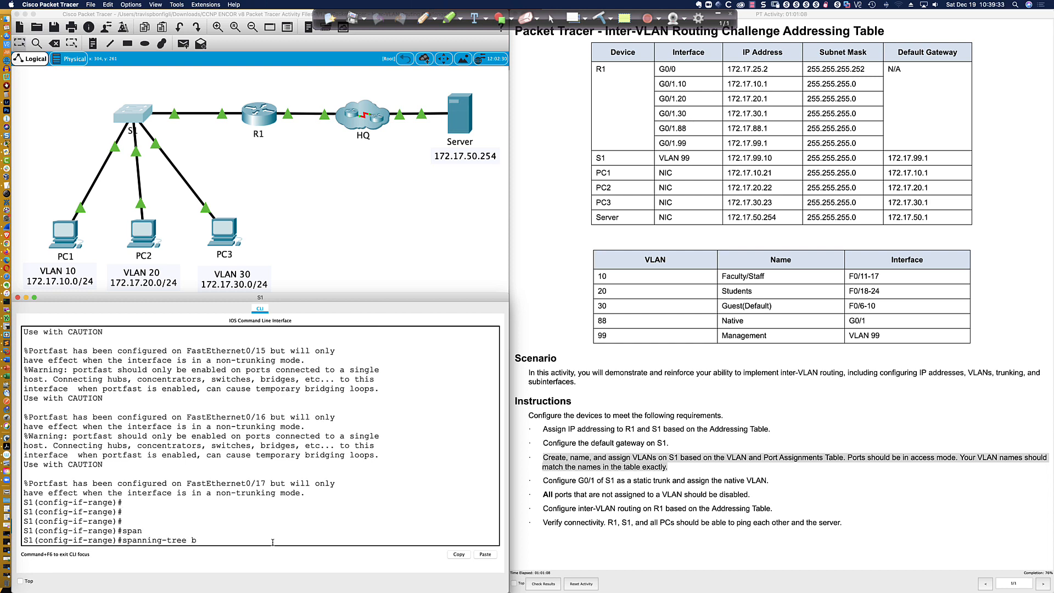
type("pdu")
key("Tab")
type("en")
key("Tab")
key("Return")
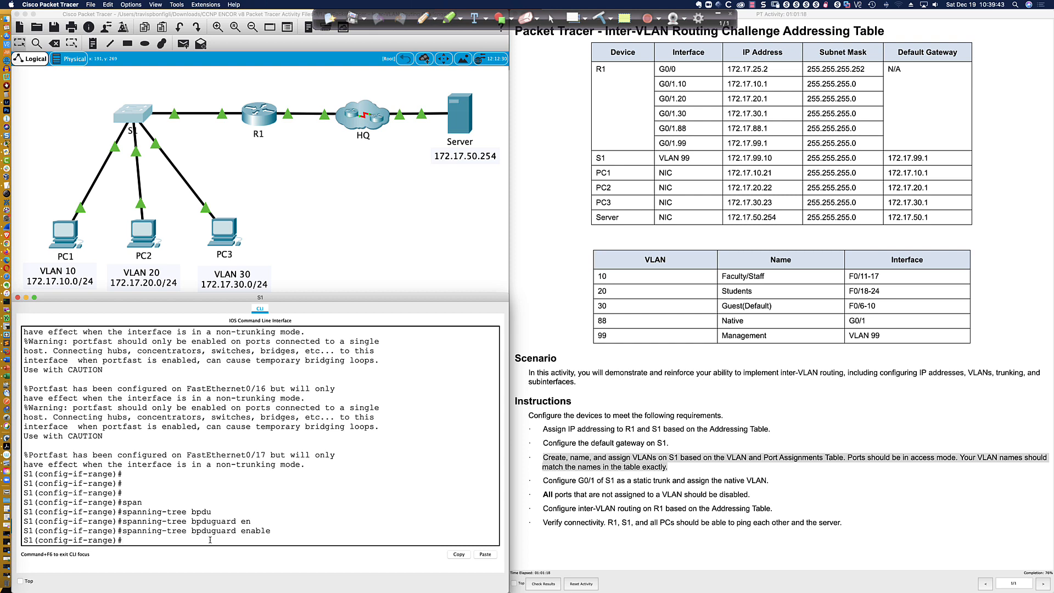
Apply spanning-tree guard root to the fa0/11-17 port range.
type("span")
key("Tab")
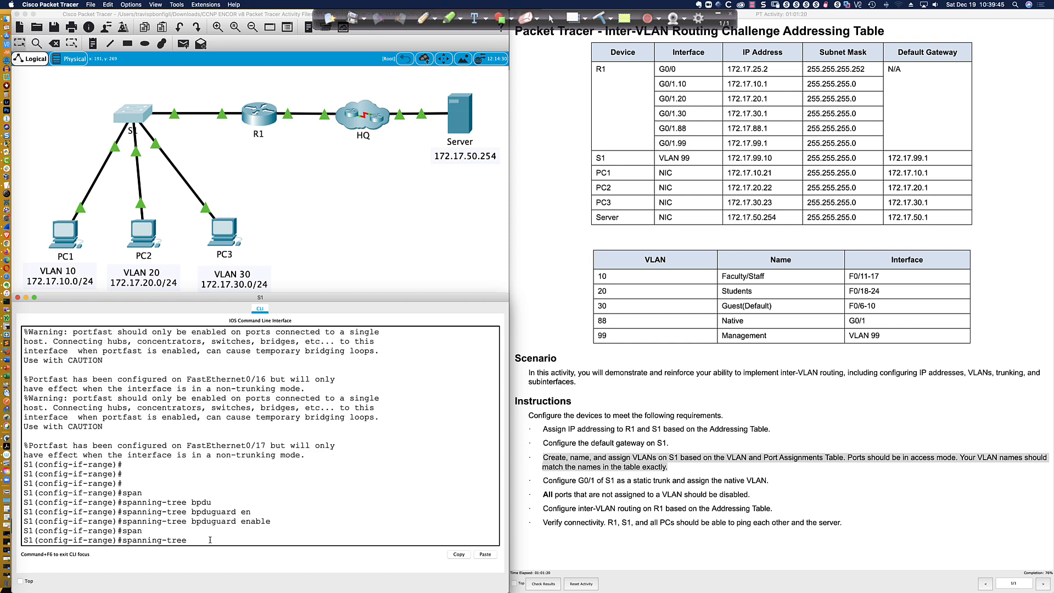
type("gua")
key("Tab")
type("root")
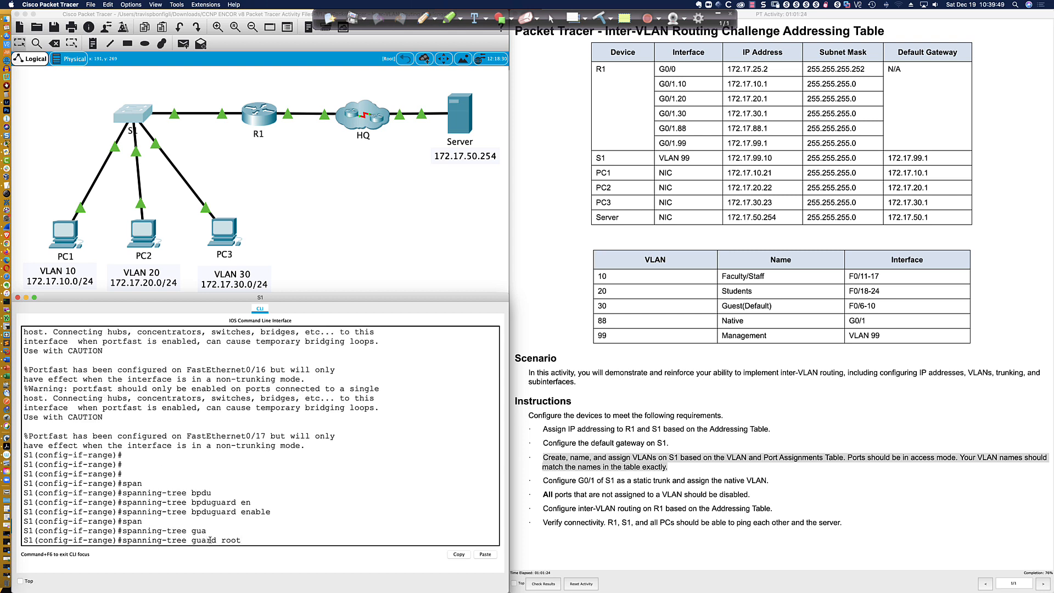
scroll(187, 472, "up", 1)
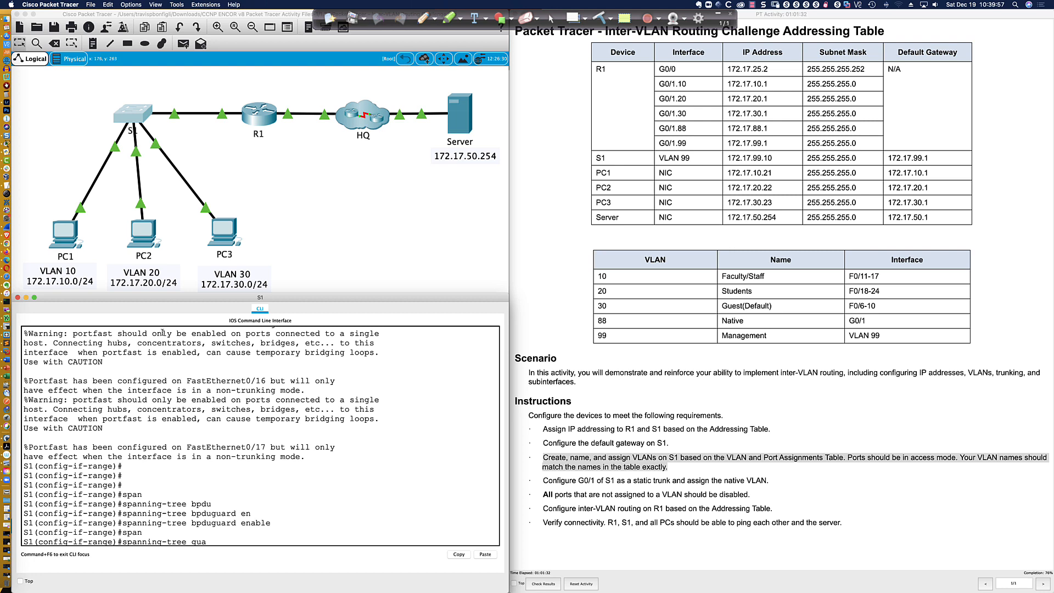
key("Tab")
type("root")
key("Return")
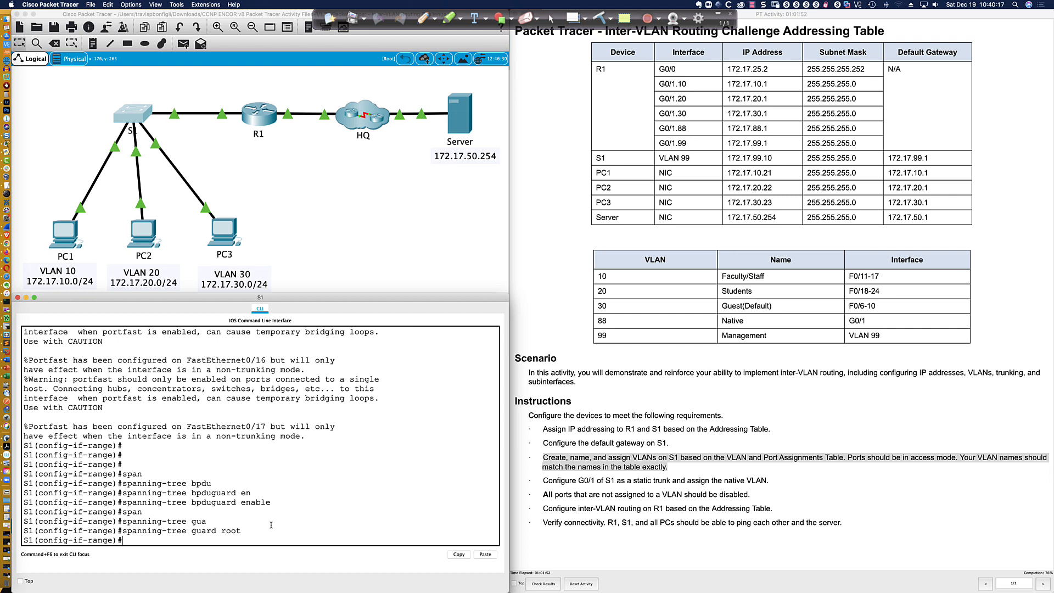
Display S1's running configuration and review the VLAN 10 access and spanning-tree settings on ports fa0/11 through fa0/17.
type("do sh run")
key("Return")
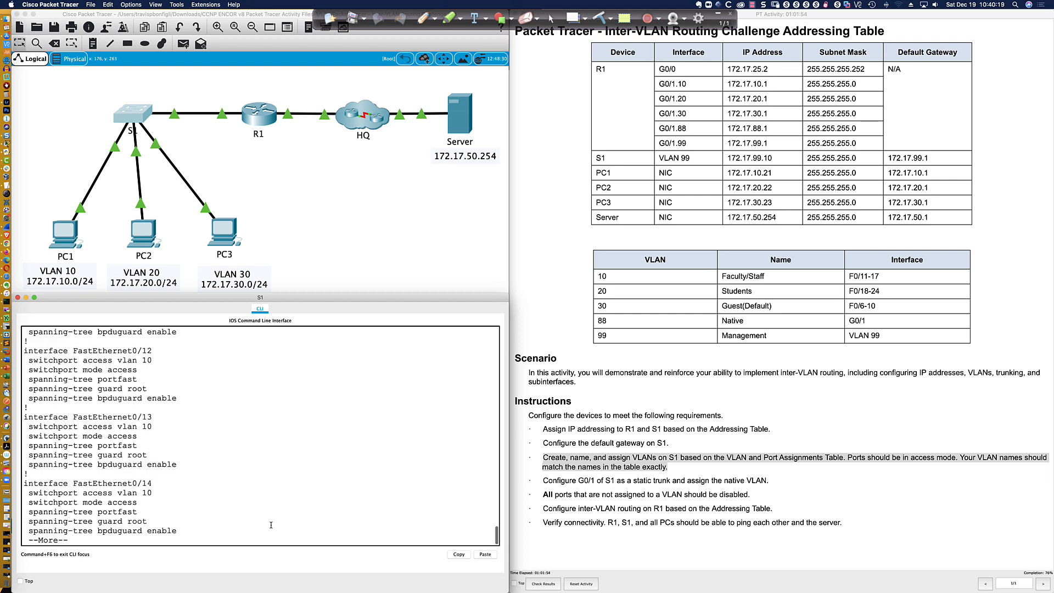
key("Return")
key("Return")
key("Return")
key("Return")
key("Return")
key("Return")
key("Return")
key("Return")
key("Return")
key("Return")
key("Return")
key("Return")
key("Return")
key("Return")
key("Return")
key("Return")
key("Return")
key("Return")
key("Return")
key("Return")
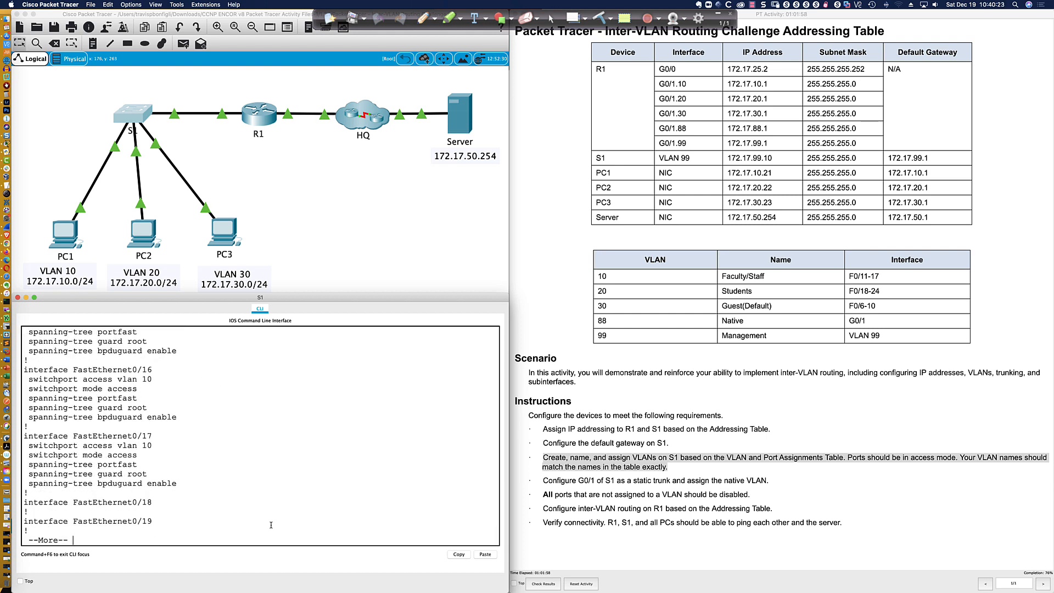
key("q")
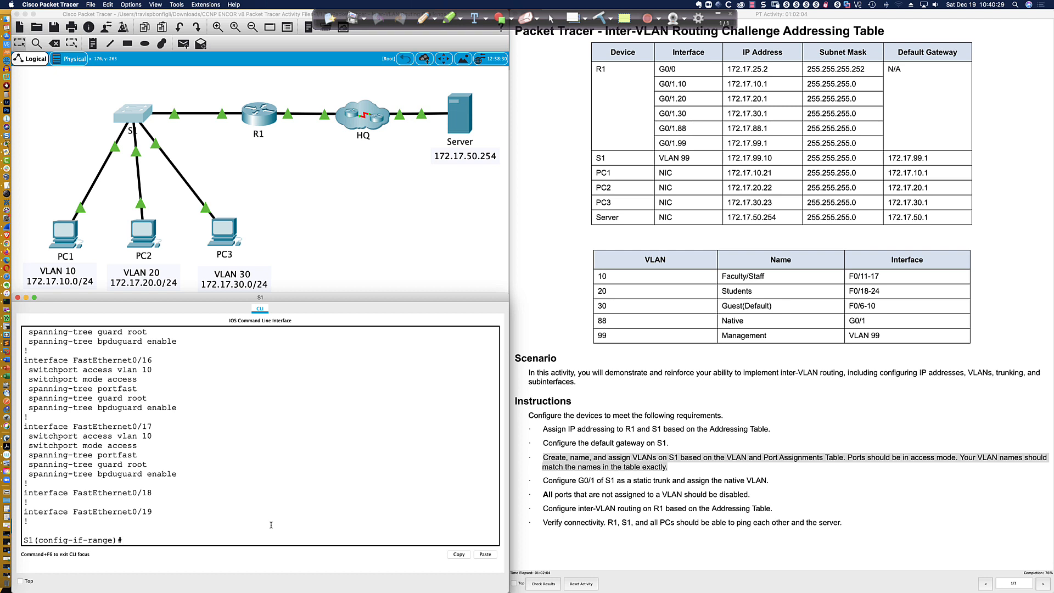
Set the S1 port range Fa0/18-24 to access mode.
type("int range fa0/18-24")
key("Return")
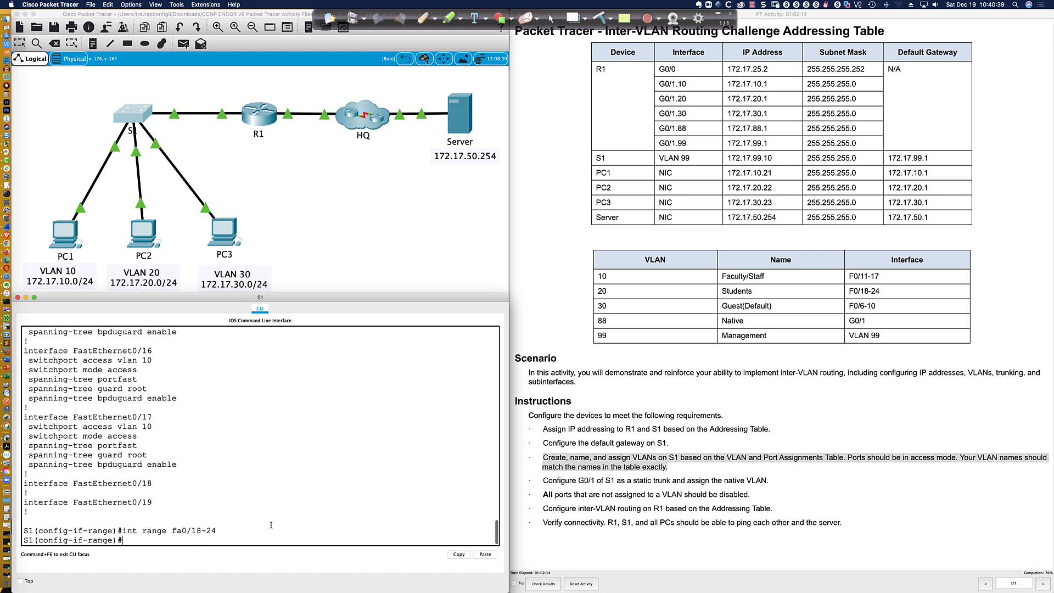
type("swi")
key("Tab")
type("mode acc")
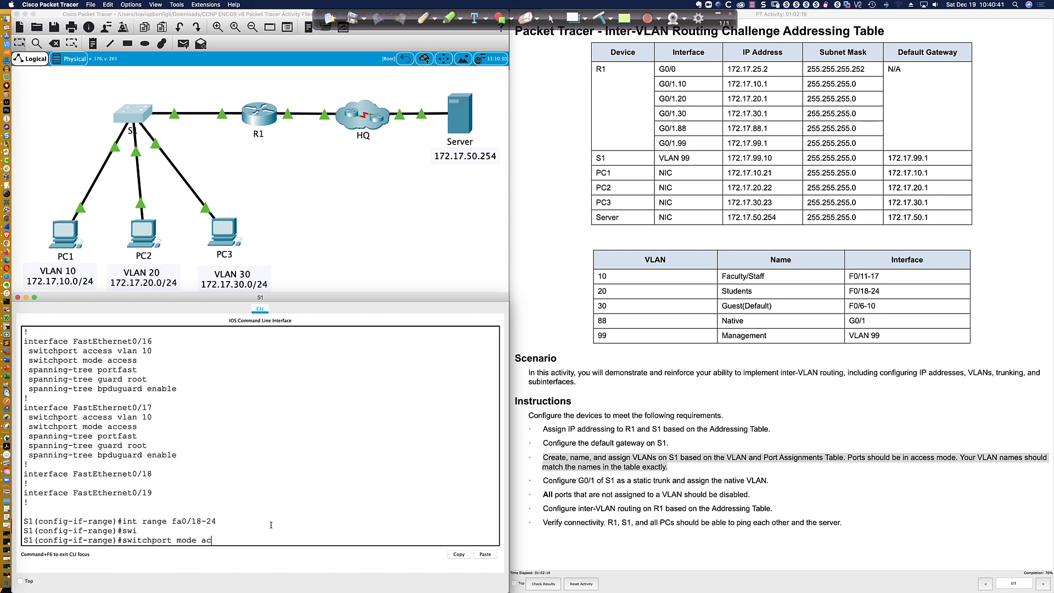
key("Tab")
key("Return")
Assign the Fa0/18-24 access ports to VLAN 20.
type("swi")
key("Tab")
type("acc")
key("Tab")
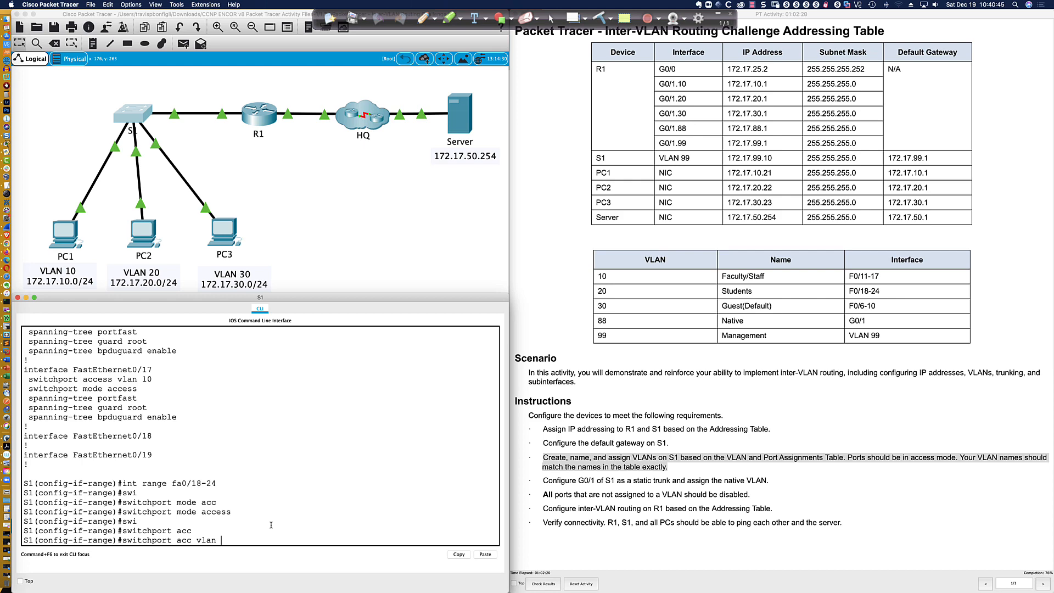
type("20")
key("Return")
Enable spanning-tree PortFast on the Fa0/18-24 port range.
type("span")
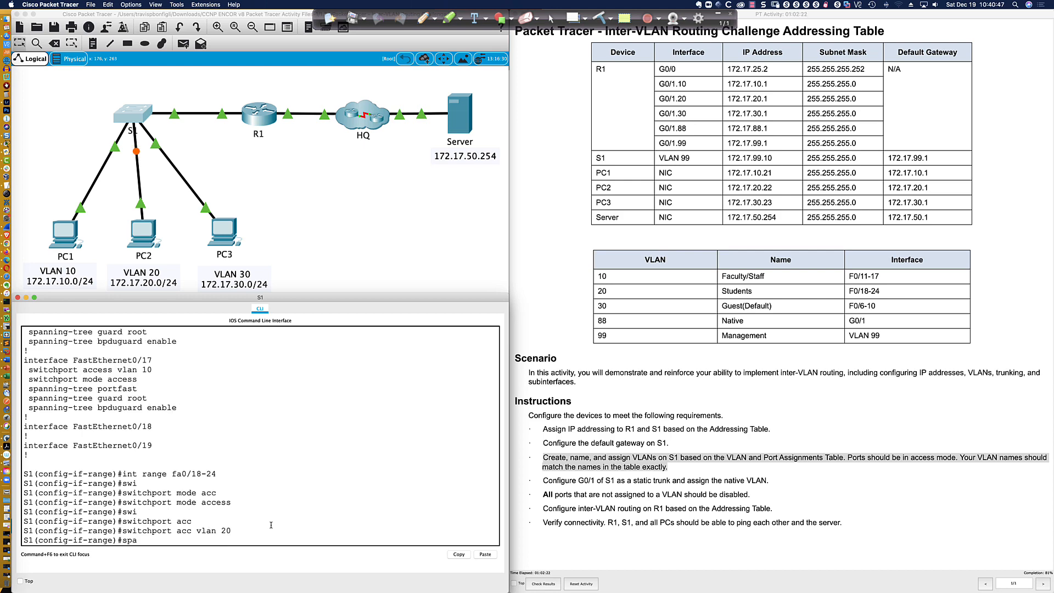
key("Tab")
type("portfast")
key("Return")
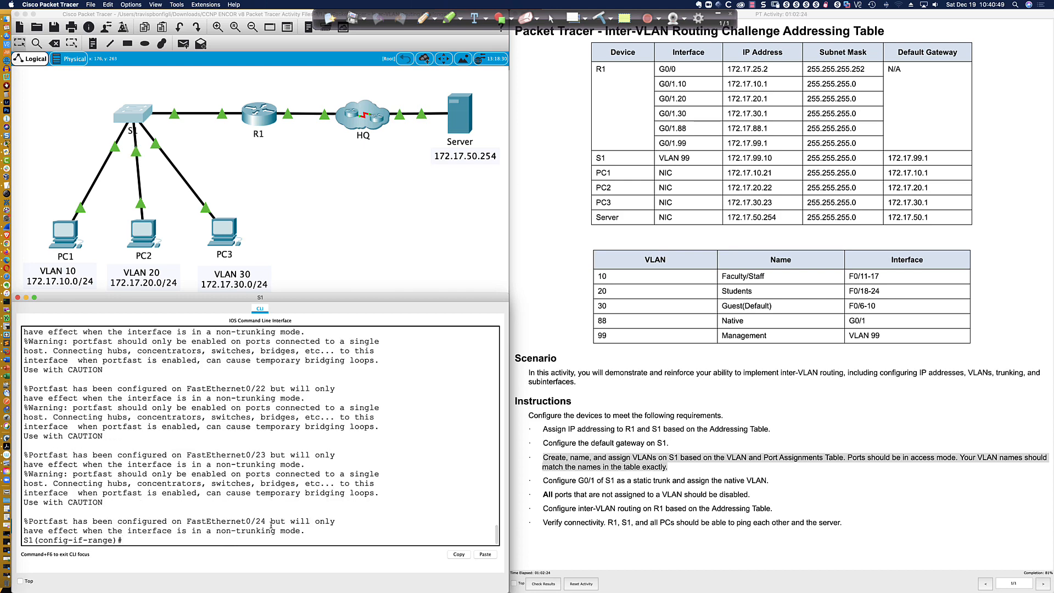
key("Return")
key("Return")
key("Return")
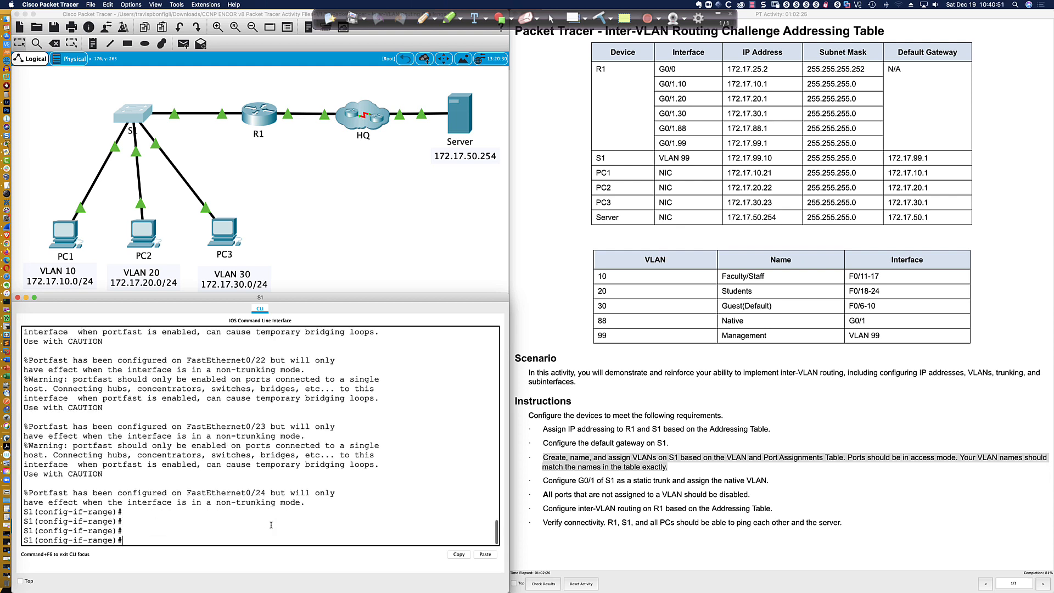
Enable spanning-tree BPDU guard on the Fa0/18-24 port range.
type("span")
key("Tab")
type("bpdu")
key("Tab")
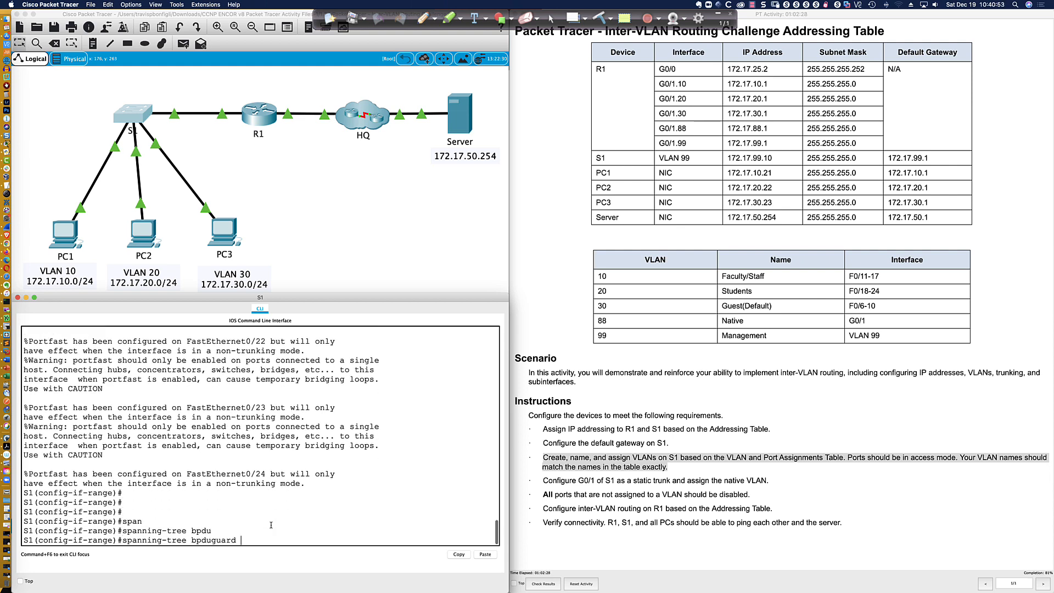
type("guard en")
key("Tab")
key("Return")
Apply spanning-tree root guard to the Fa0/18-24 port range.
type("sp")
key("Tab")
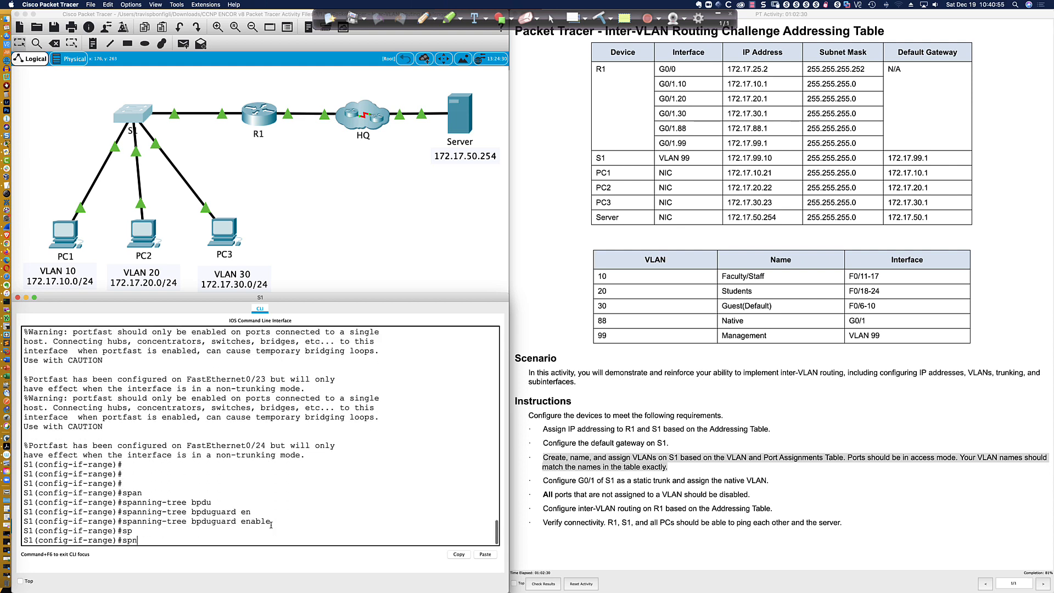
type("an")
key("Tab")
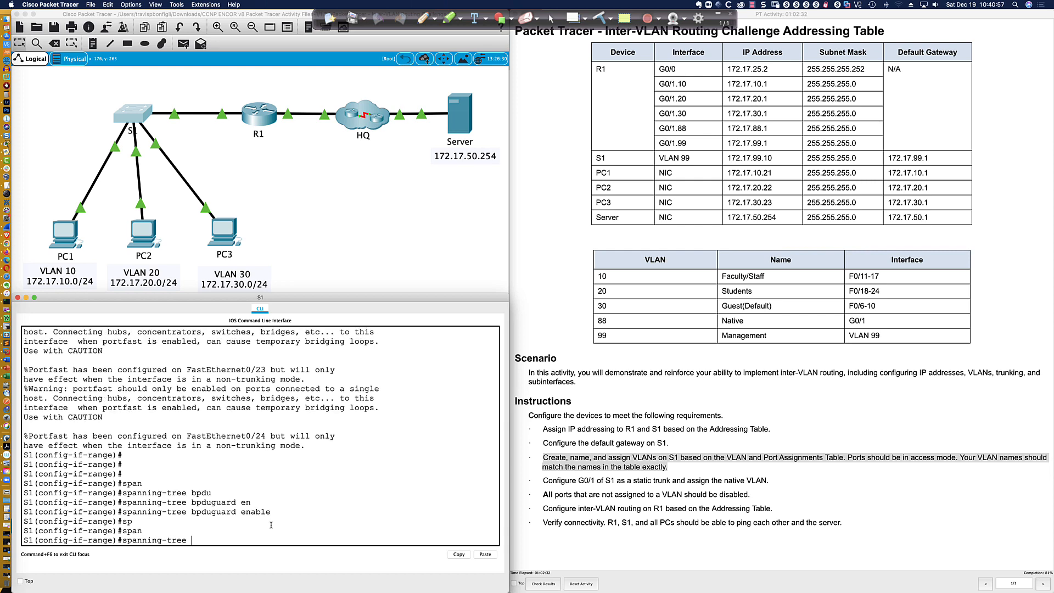
type("gu")
key("Tab")
type("root")
key("Return")
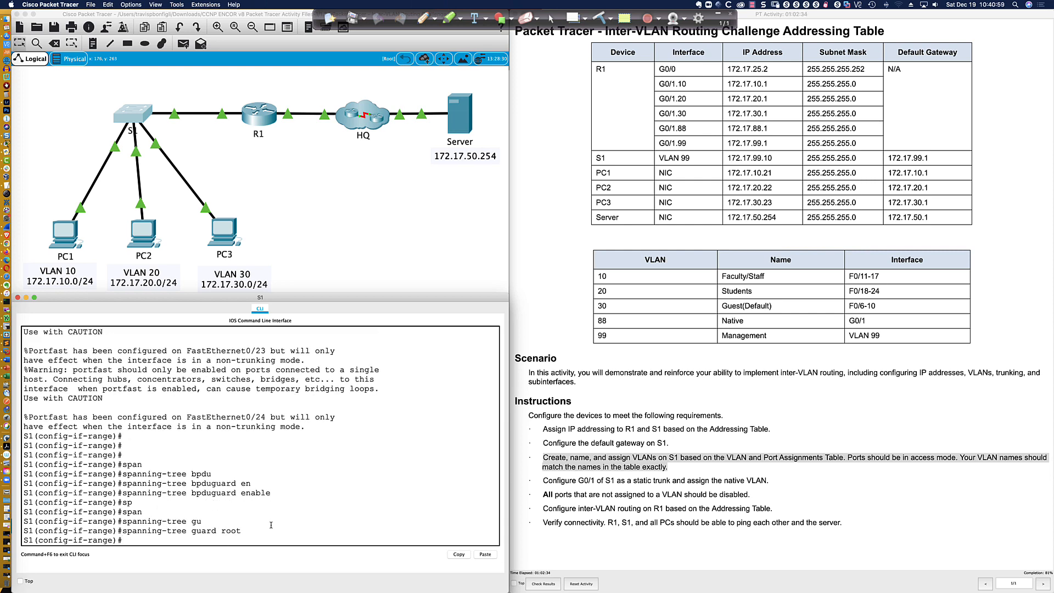
Set the S1 port range Fa0/6-10 to access mode.
type("int range fa0/6-10")
key("Return")
type("s")
key("BackSpace")
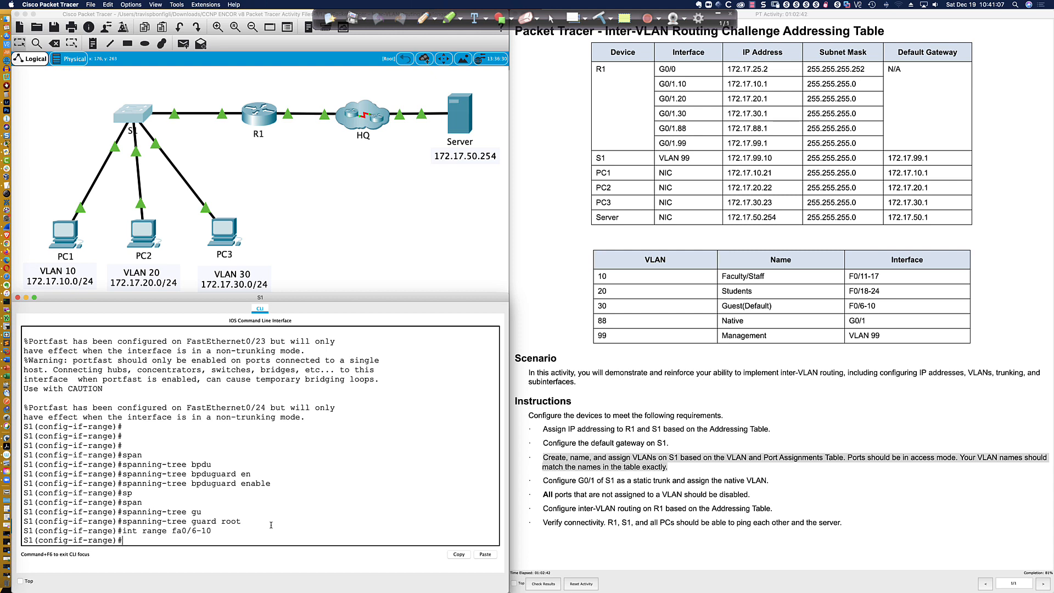
type("wi")
key("Tab")
type("mode acc")
key("Return")
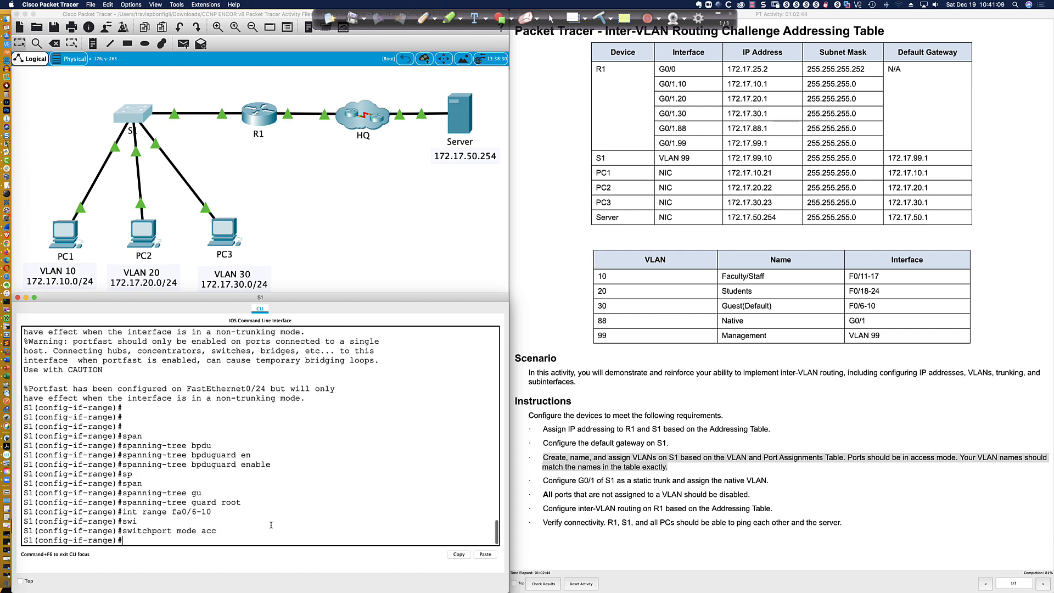
Assign the Fa0/6-10 access ports to VLAN 30.
type("swi")
key("Tab")
type("acc vlan ")
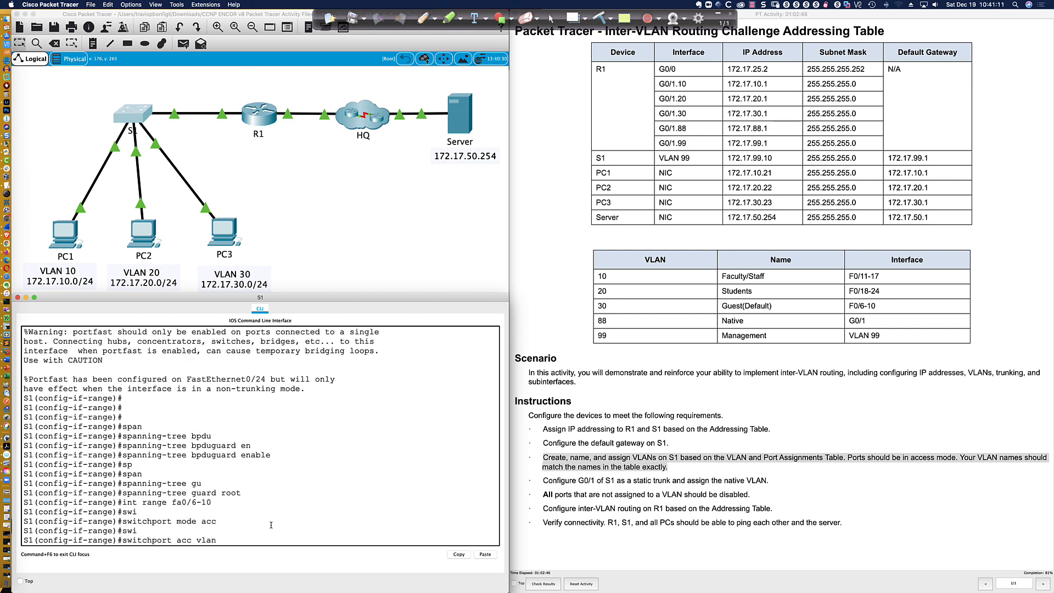
type("30")
key("Return")
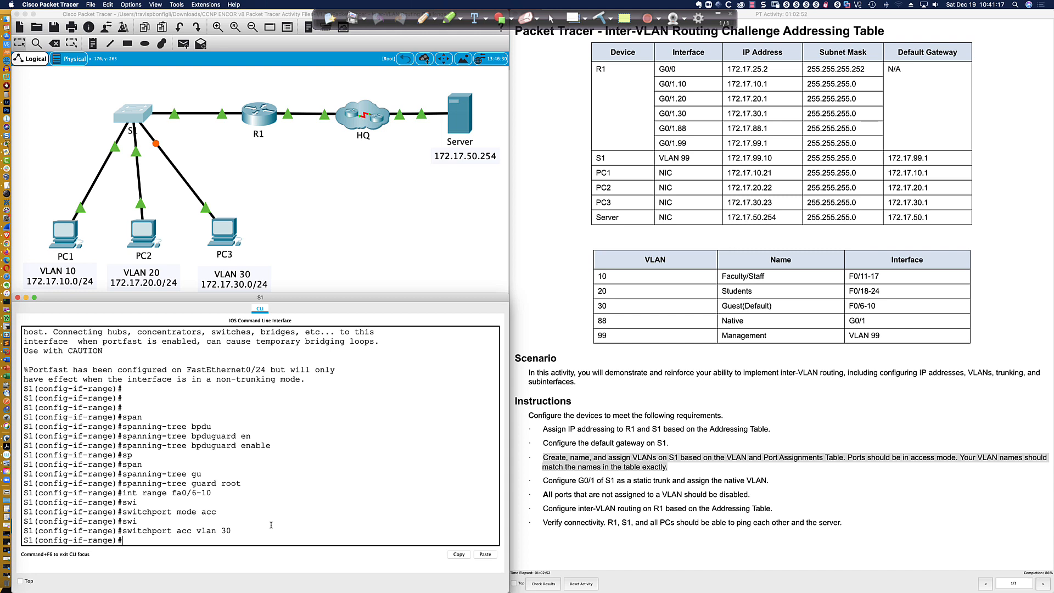
Enable spanning-tree PortFast on the Fa0/6-10 port range.
type("span")
key("Tab")
type("port")
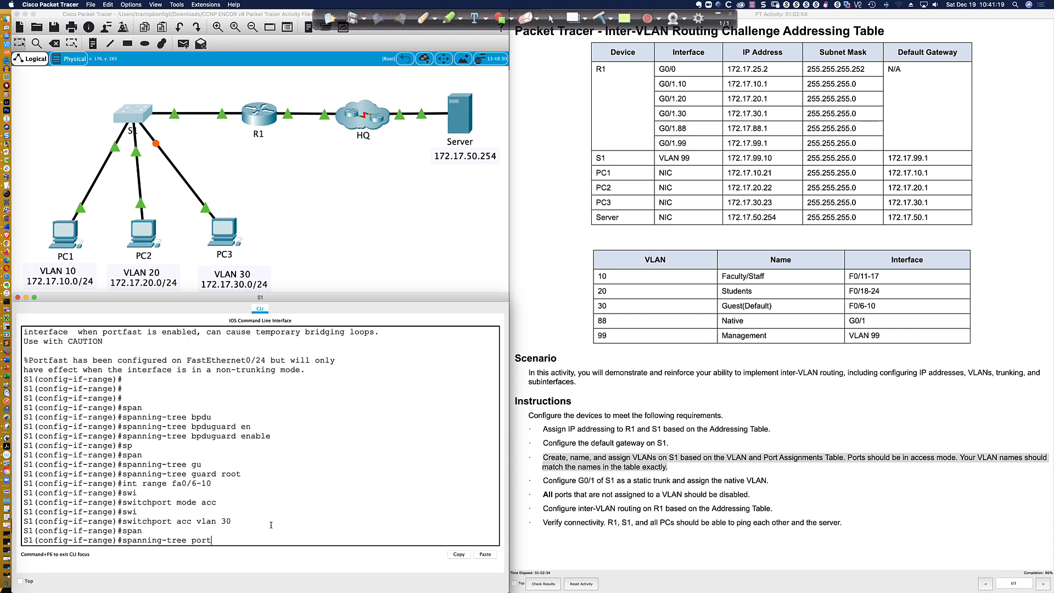
key("Tab")
key("Return")
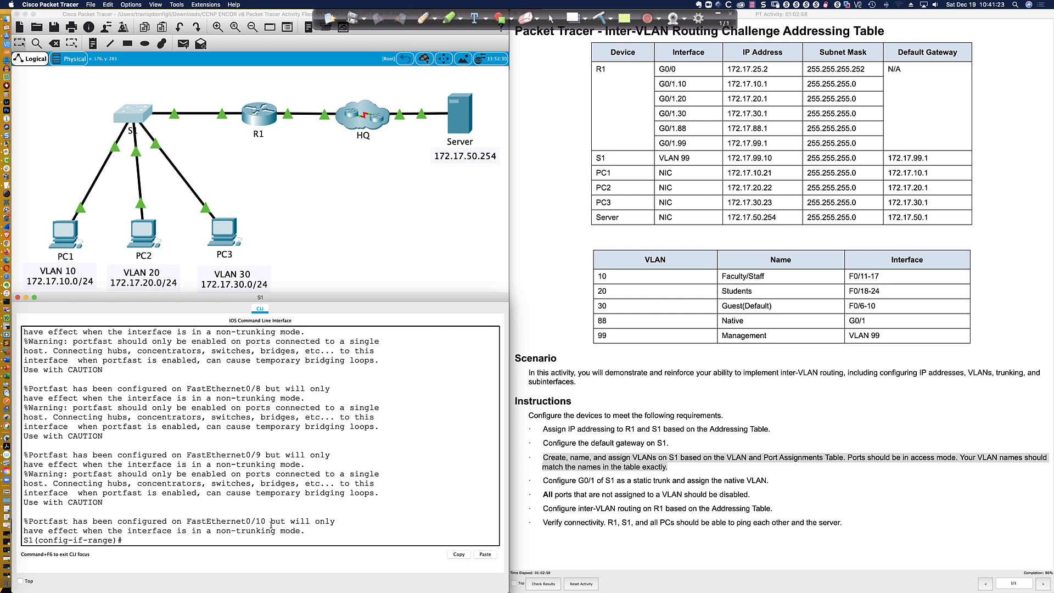
key("Return")
key("Return")
key("Return")
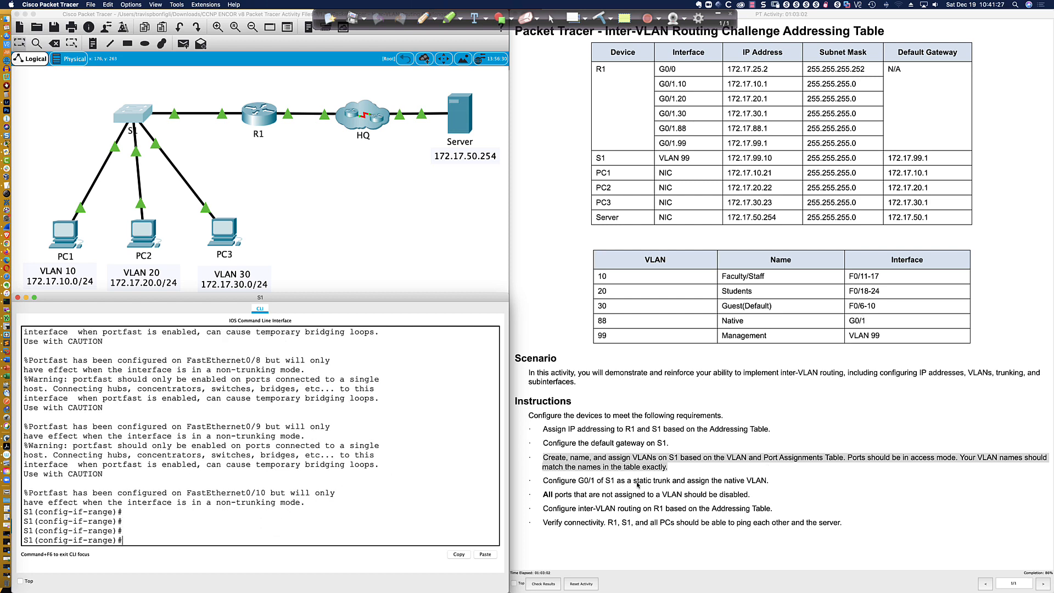
Highlight the instruction about the G0/1 static trunk, and set interface Gi0/1 of S1 to trunk mode.
left_click(542, 480)
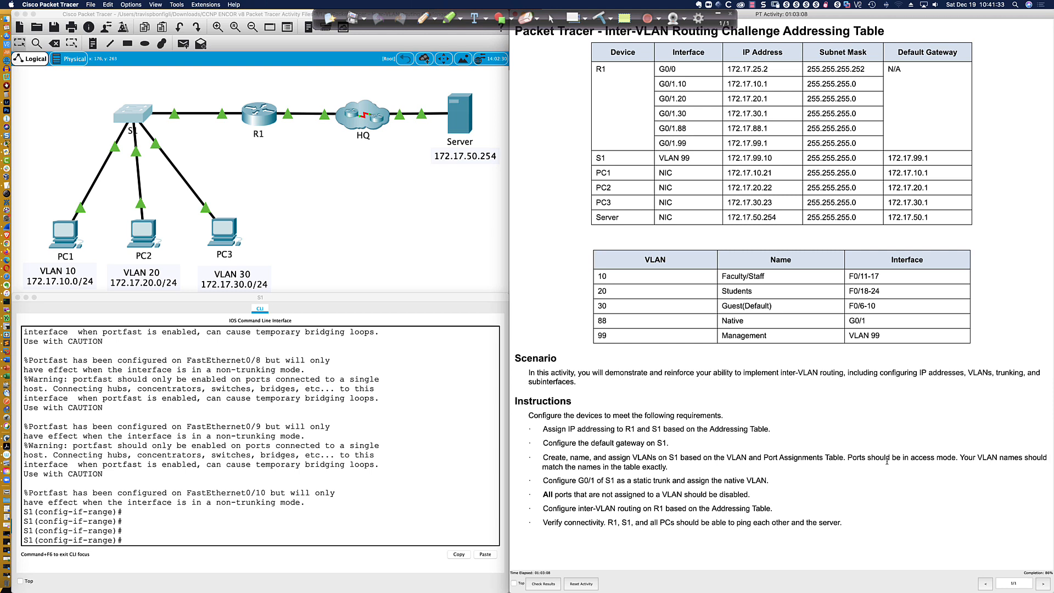
left_click_drag(541, 481, 775, 482)
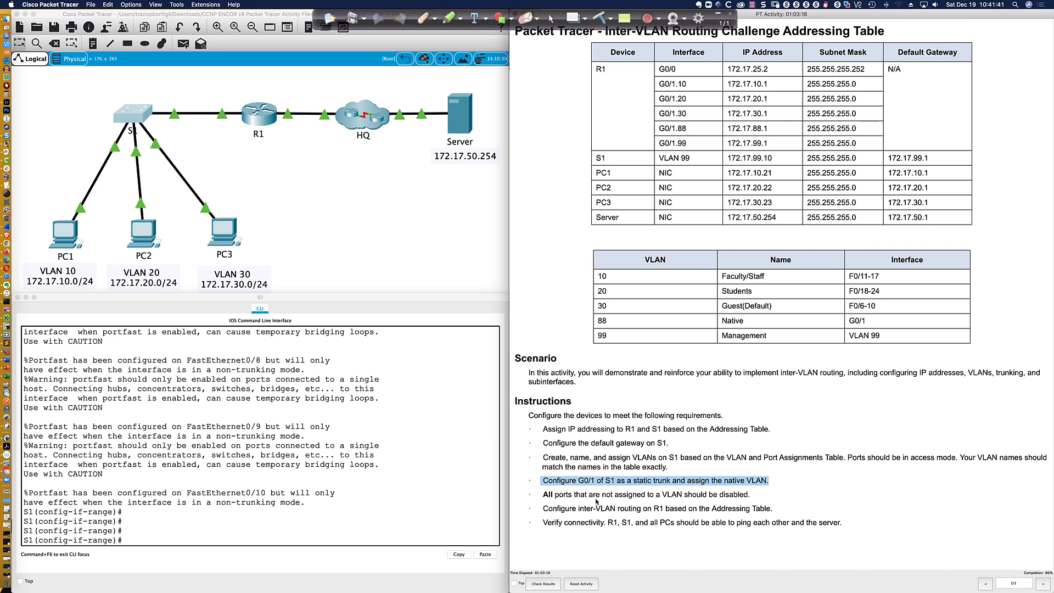
left_click(282, 537)
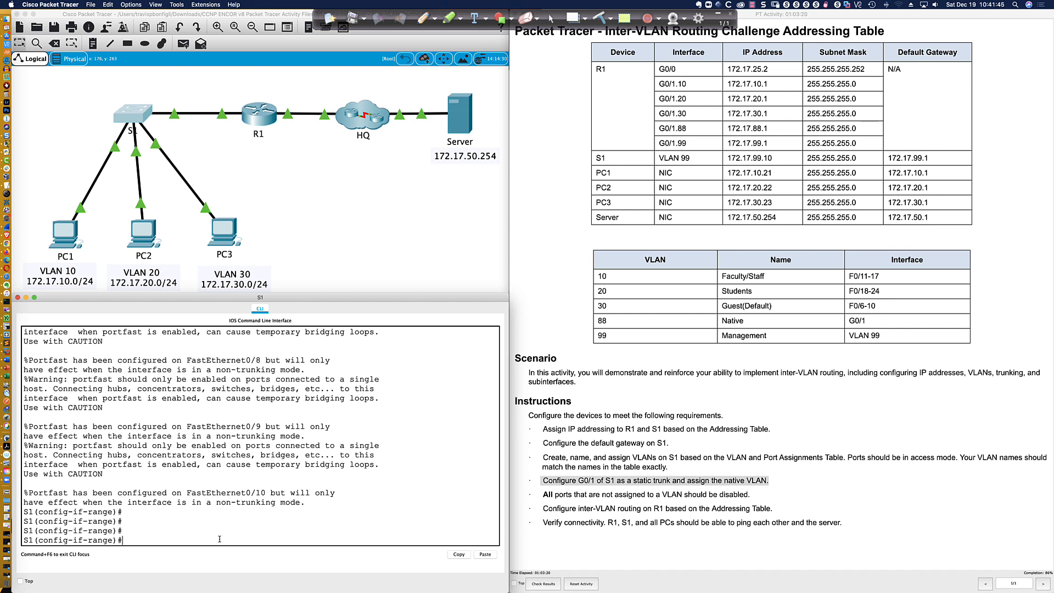
type("int gi0/1")
key("Return")
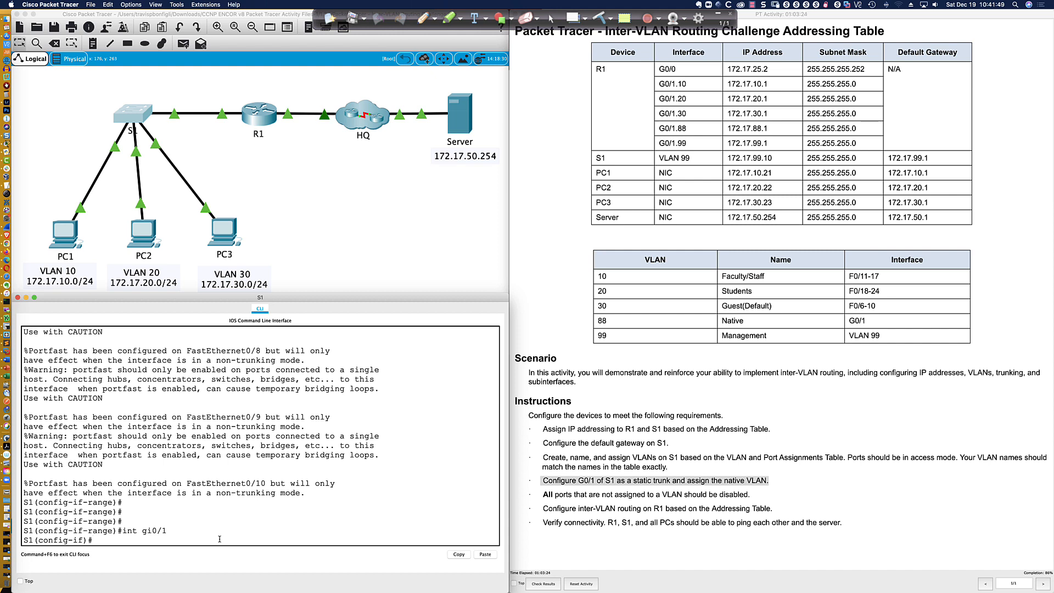
type("swi")
key("Tab")
type("mode trun")
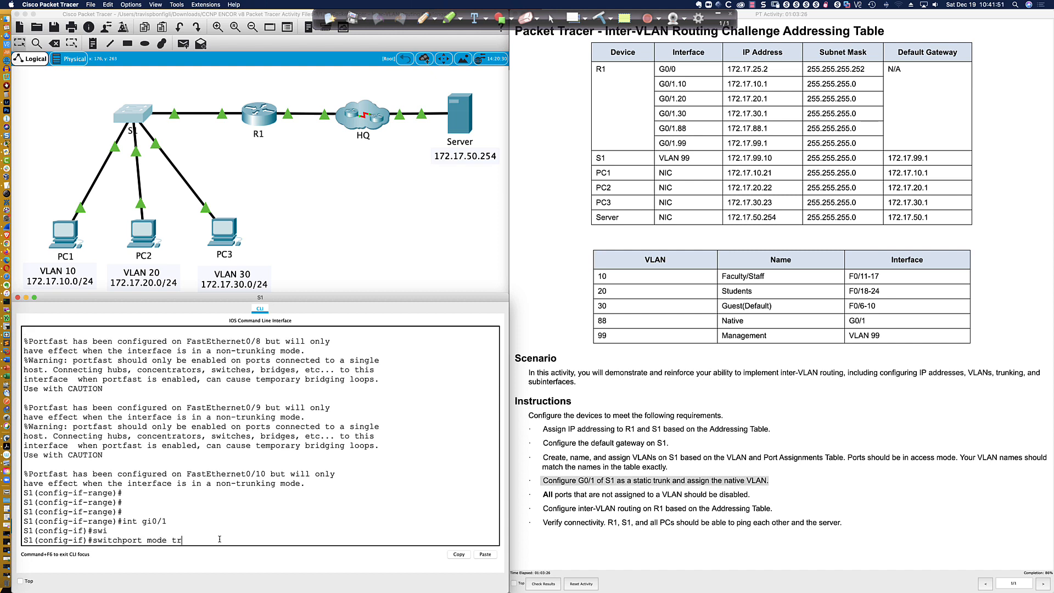
key("Tab")
key("Return")
key("Return")
key("Return")
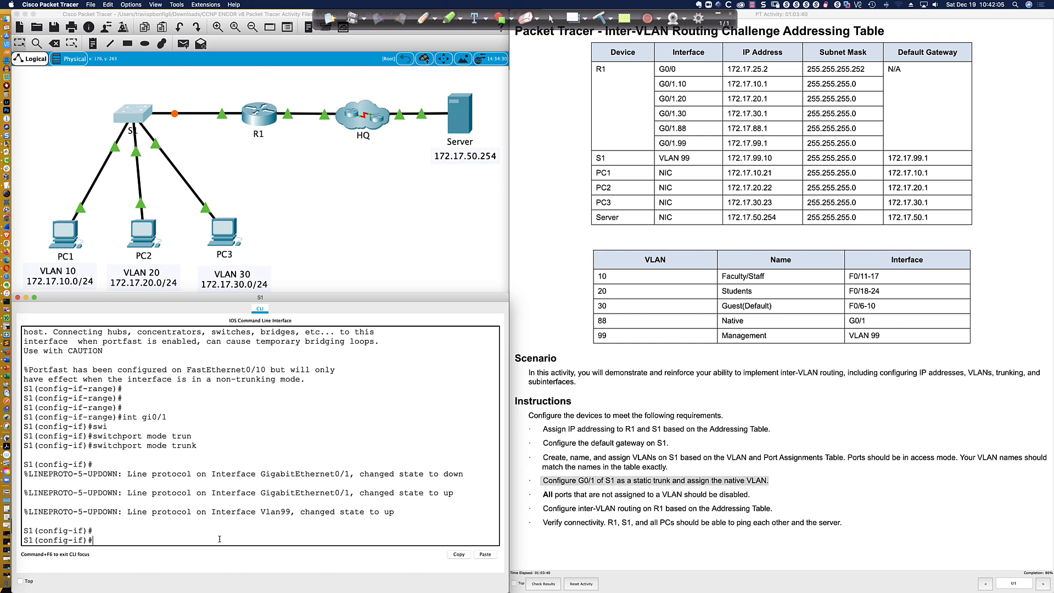
Turn off trunk negotiation on Gi0/1 with switchport nonegotiate.
type("swi")
key("Tab")
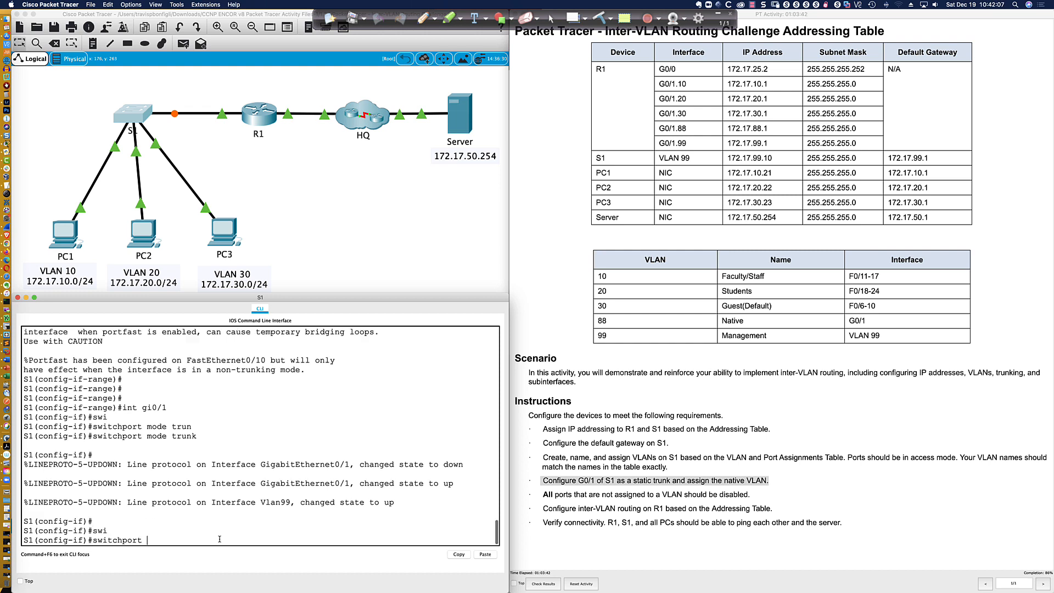
type("non")
key("Tab")
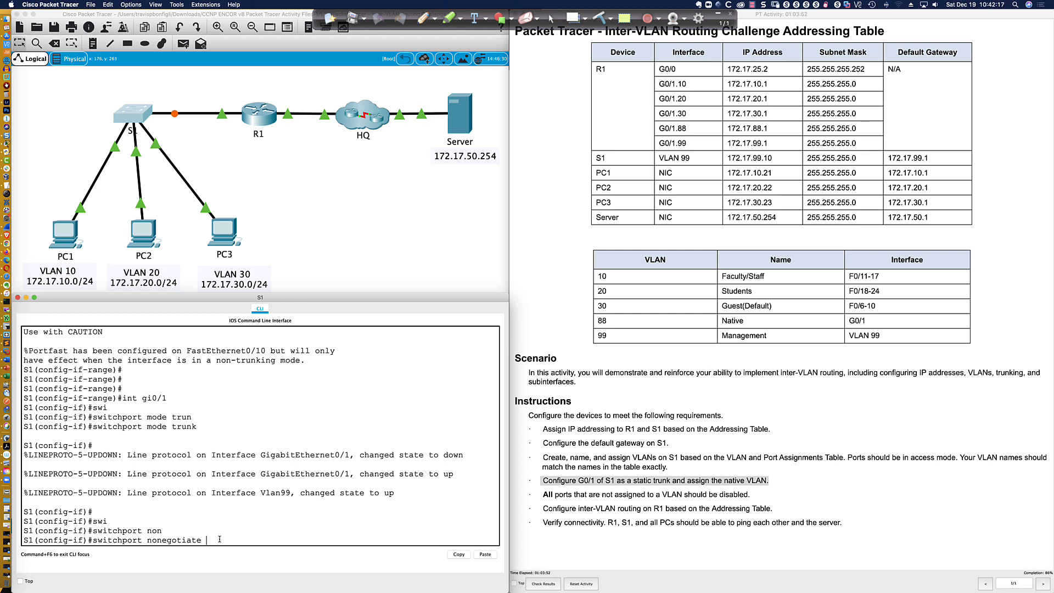
key("Return")
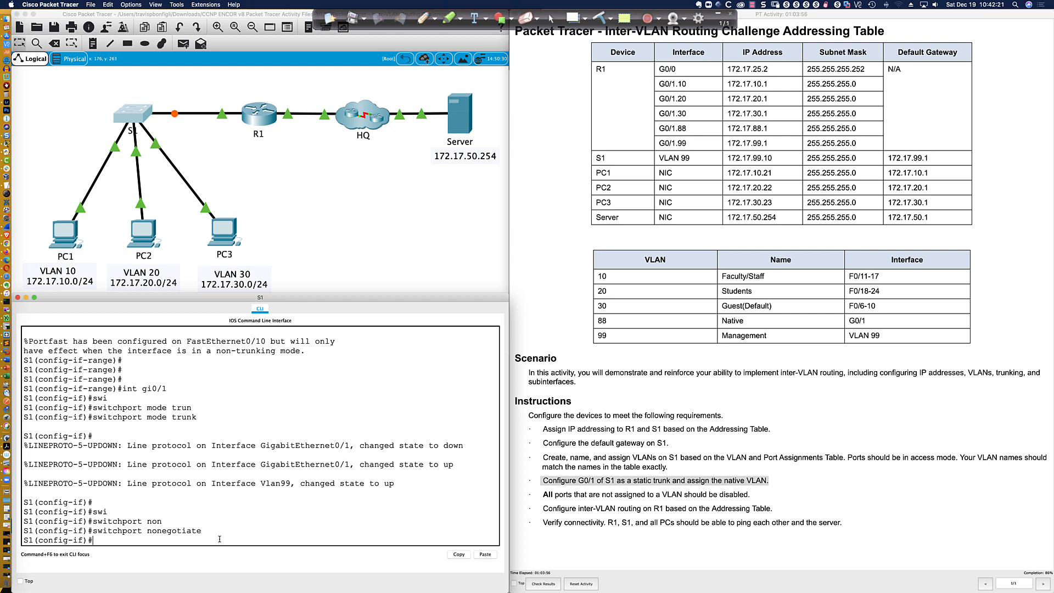
Show the trunk interfaces on S1 and examine the mode and encapsulation of Gi0/1.
type("do sh int trunk")
key("Return")
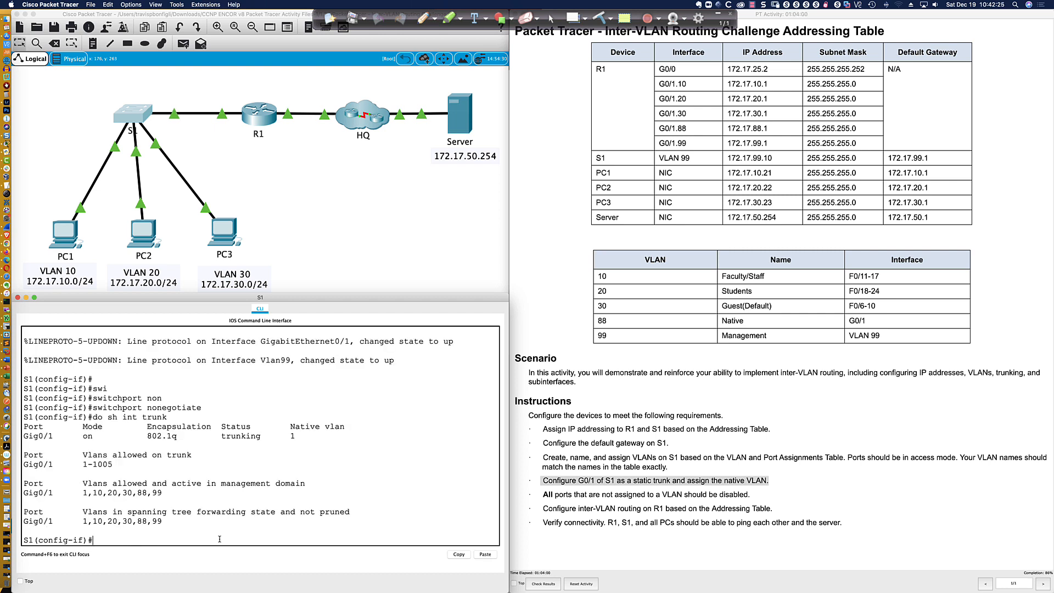
left_click_drag(85, 435, 92, 435)
left_click_drag(147, 435, 176, 436)
Try to complete a switchport trunk encapsulation command for Gi0/1, and clear the unfinished command line.
left_click(109, 540)
type("swi")
key("Tab")
type("tu")
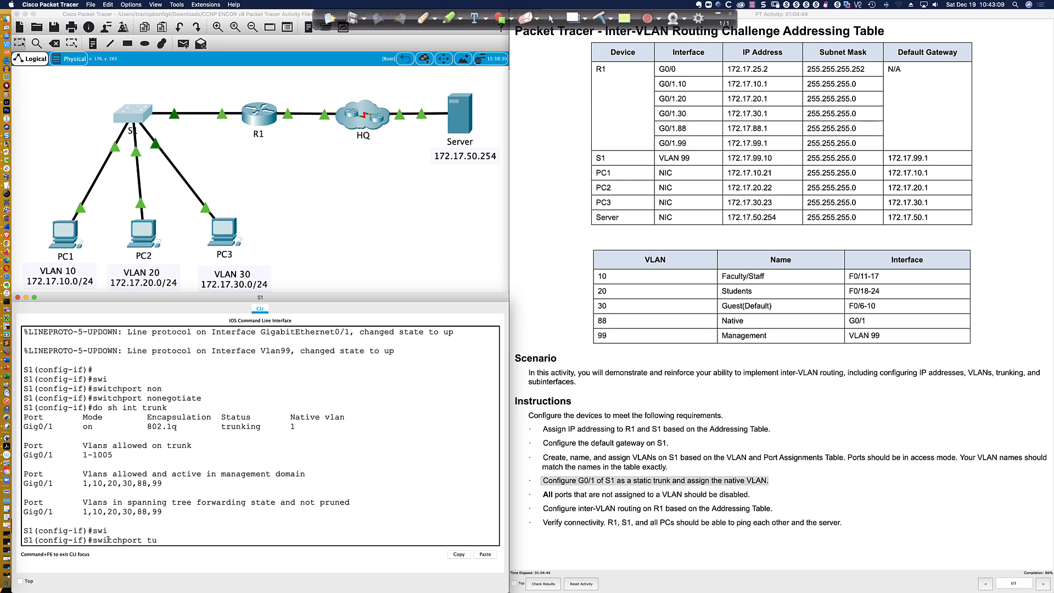
key("Tab")
key("BackSpace")
type("r")
key("Tab")
type("en")
key("Tab")
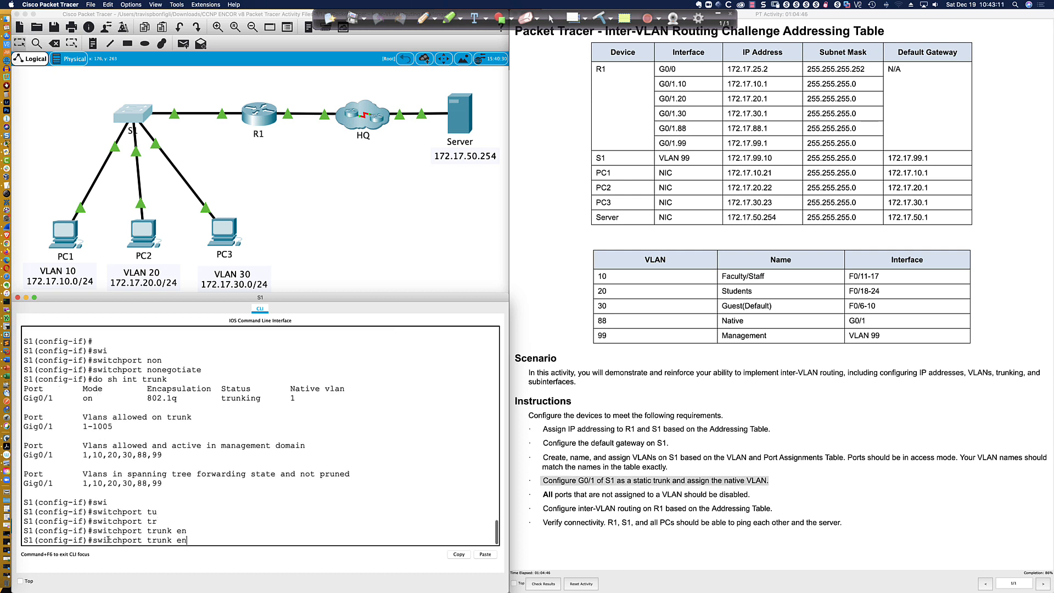
key("Tab")
key("Tab")
key("Tab")
key("Tab")
key("Tab")
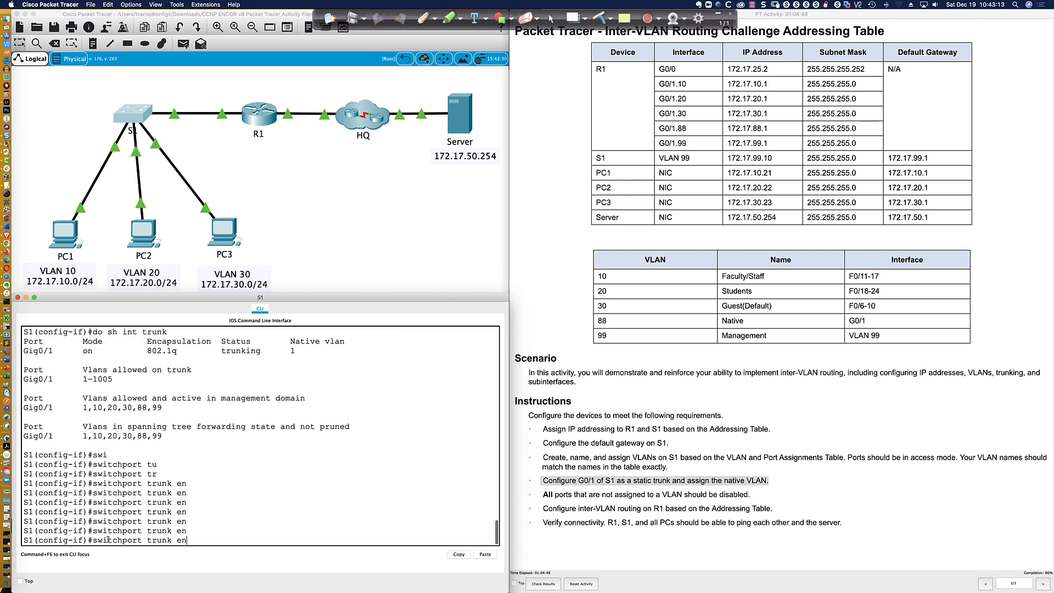
key("Tab")
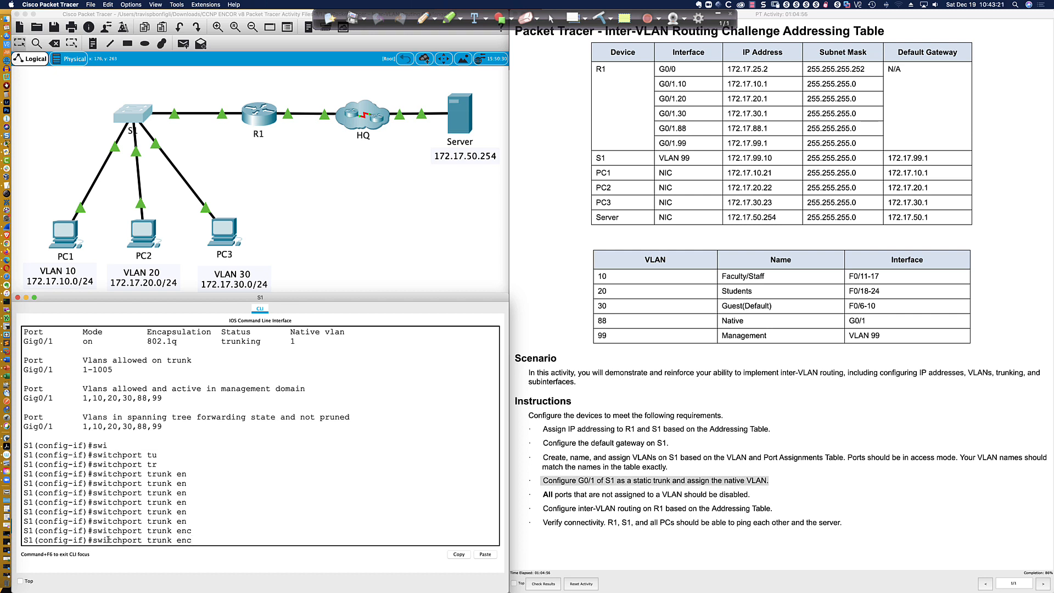
key("BackSpace")
key("BackSpace")
key("BackSpace")
key("BackSpace")
key("BackSpace")
key("BackSpace")
key("BackSpace")
key("BackSpace")
key("BackSpace")
key("BackSpace")
key("BackSpace")
key("BackSpace")
key("BackSpace")
key("BackSpace")
key("BackSpace")
key("BackSpace")
key("BackSpace")
key("BackSpace")
key("BackSpace")
Examine the trunk's encapsulation and its list of VLANs in spanning-tree forwarding state, including VLAN 99.
left_click_drag(146, 341, 182, 342)
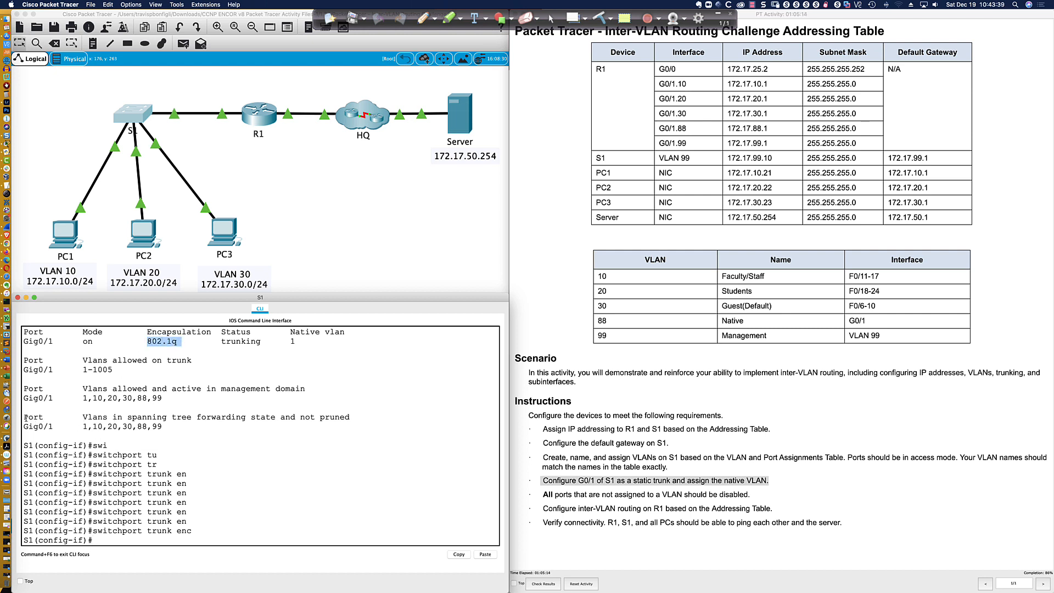
left_click_drag(24, 417, 163, 426)
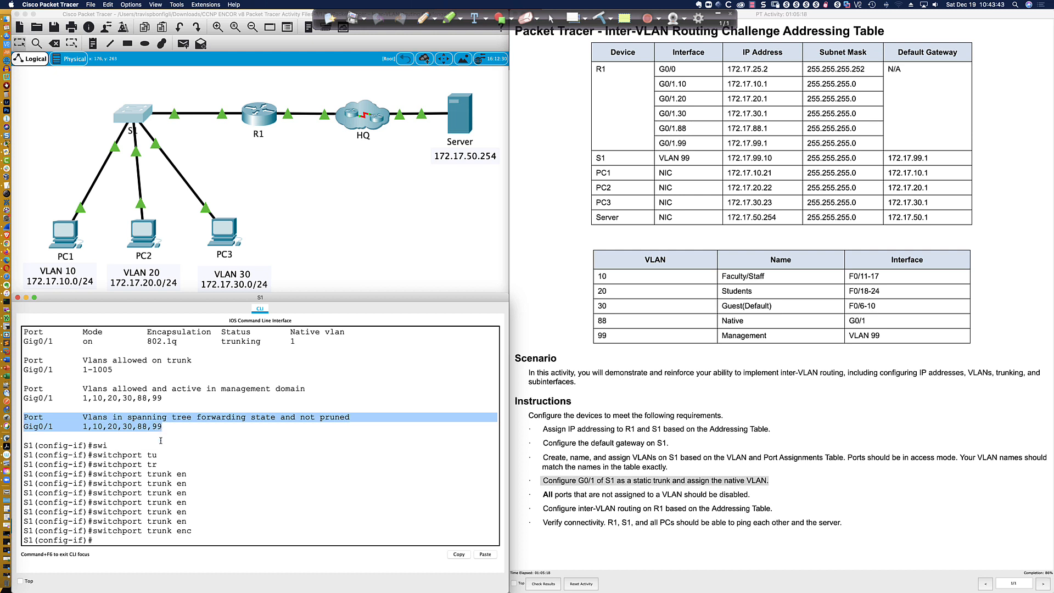
left_click_drag(152, 427, 162, 428)
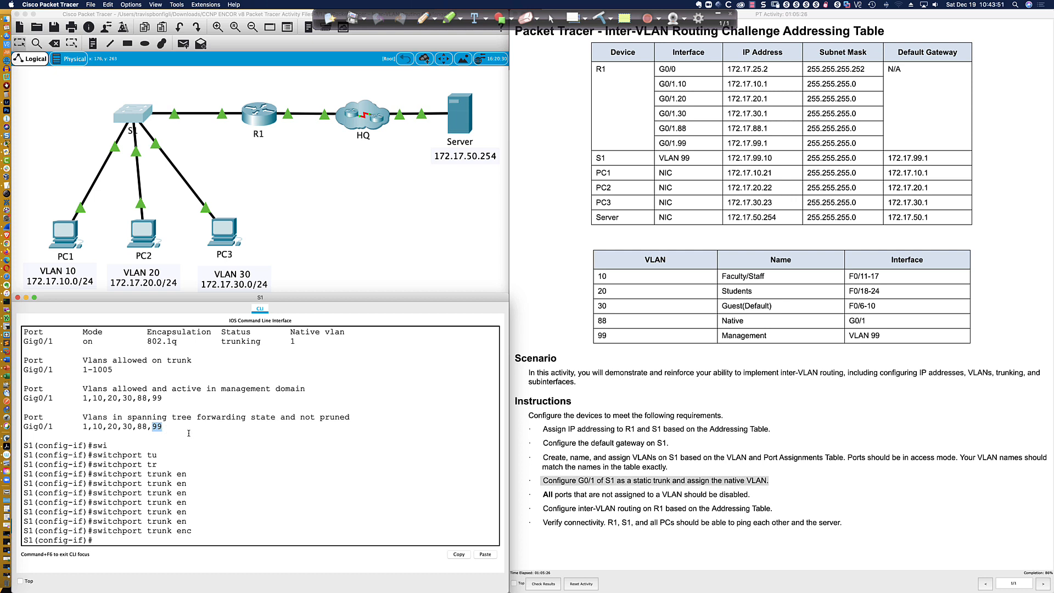
Show the brief IP interface list on S1 and examine the status of the VLAN 99 interface.
left_click(174, 428)
type("do sh ip int b ri")
key("Return")
type("do sh ip int br")
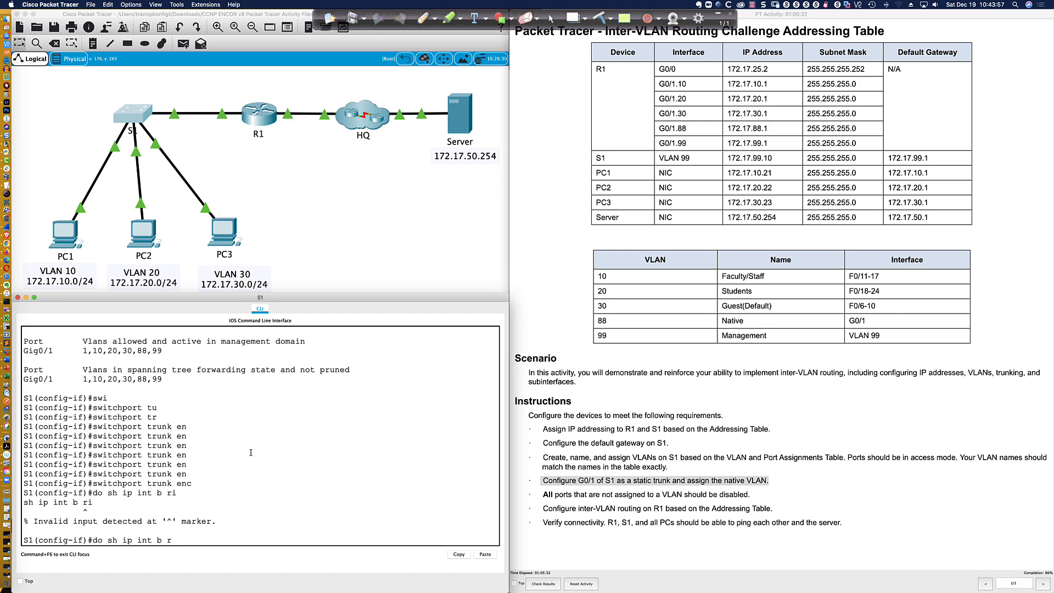
key("Return")
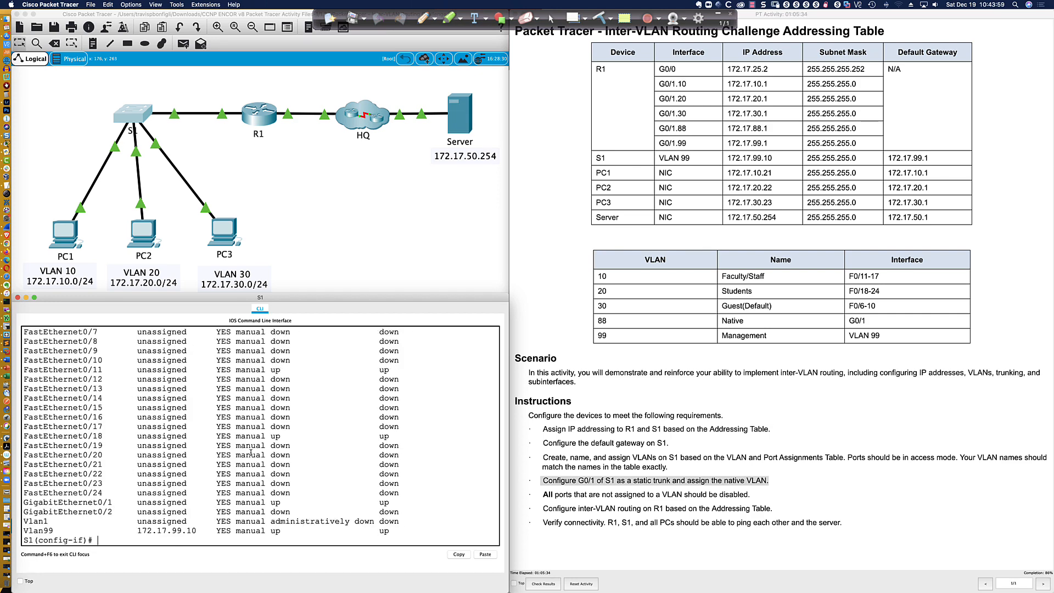
left_click_drag(23, 531, 399, 533)
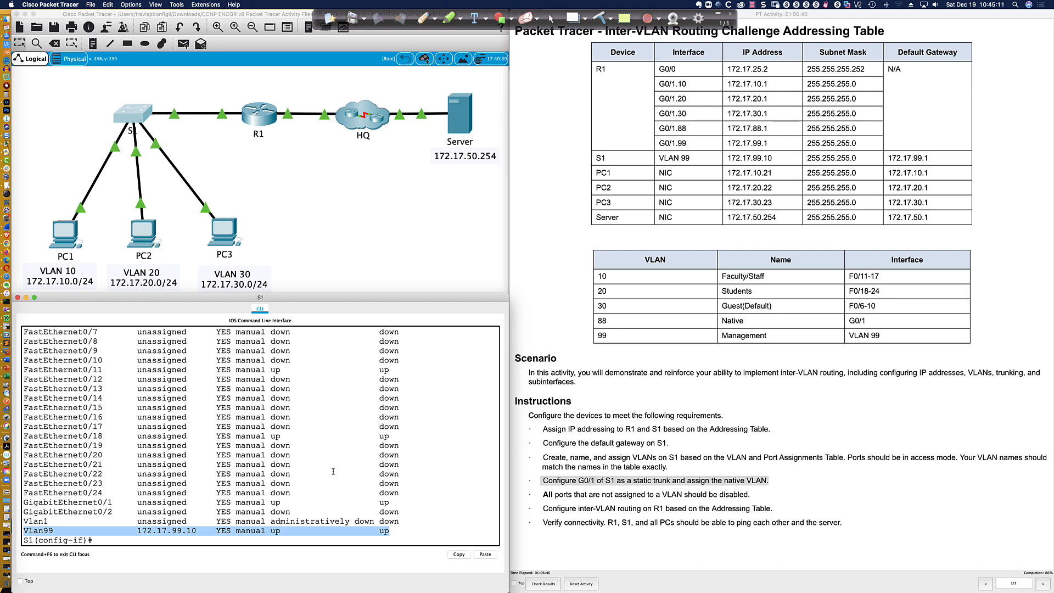
Ping the server at 172.17.50.254 from S1 twice and examine the lost replies of the first attempt.
left_click(370, 540)
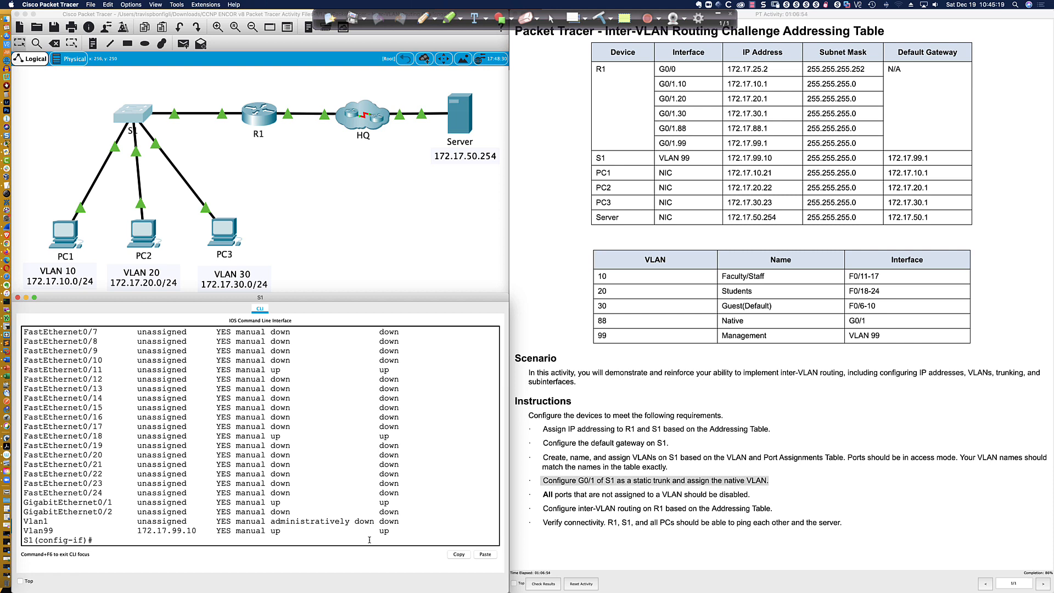
type("ping")
key("Left")
key("Left")
key("Left")
key("Left")
key("Left")
type("do ping 172.17.50.254")
key("Return")
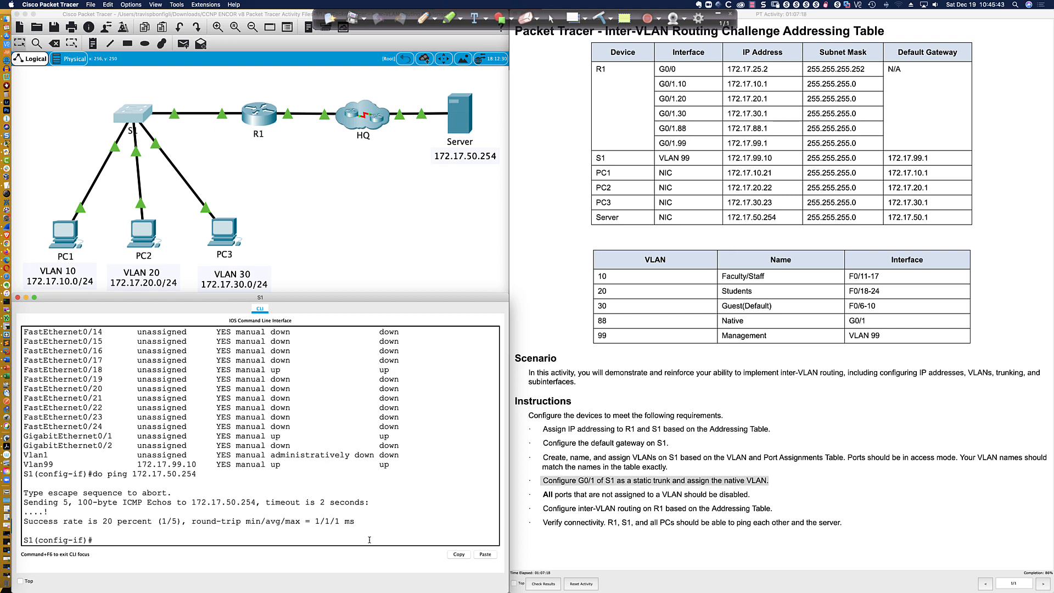
key("Up")
key("Return")
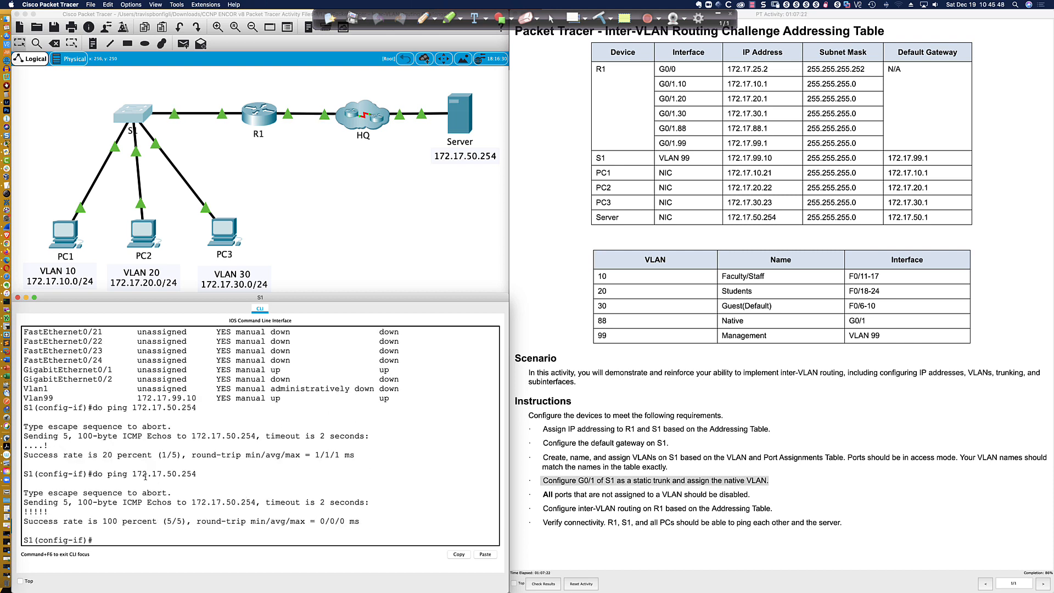
left_click_drag(24, 446, 41, 445)
left_click_drag(44, 446, 49, 446)
Show S1's running configuration through to the end and examine the ip default-gateway line.
type("do sh ru")
key("Return")
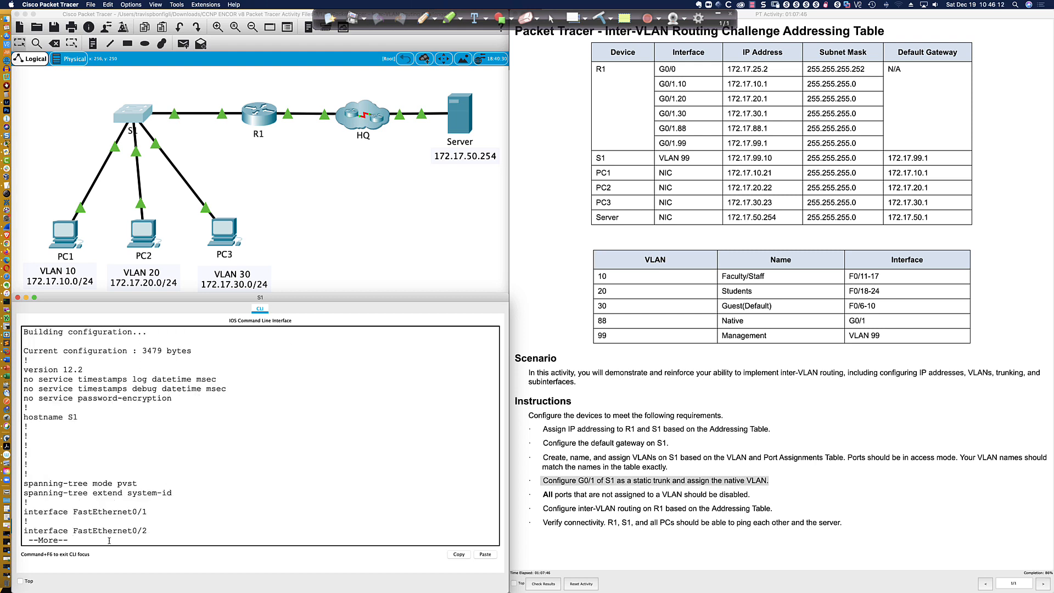
key("space")
key("space")
key("space")
key("space")
key("space")
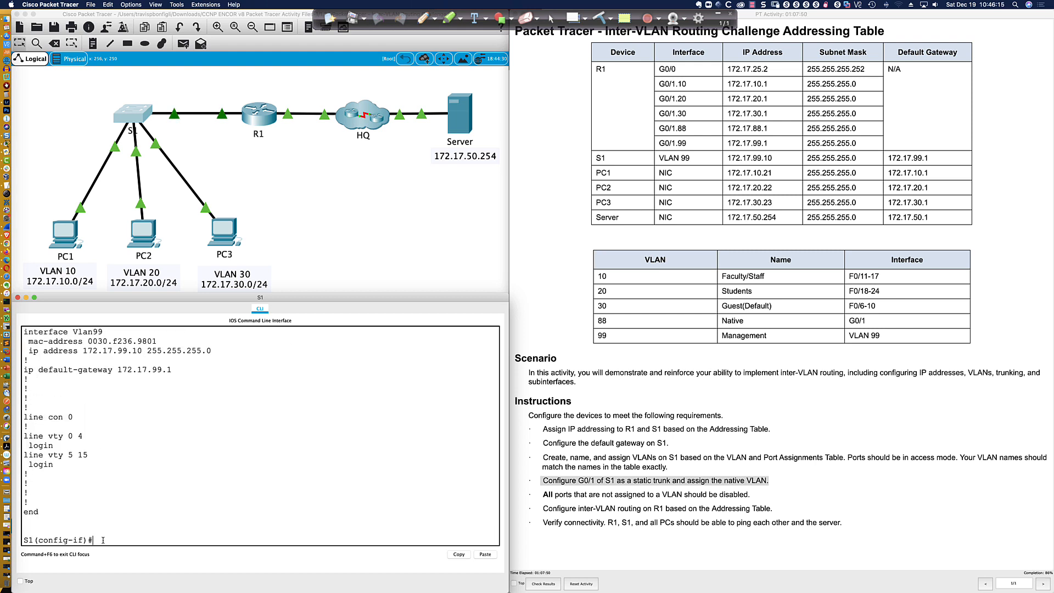
left_click_drag(25, 371, 172, 371)
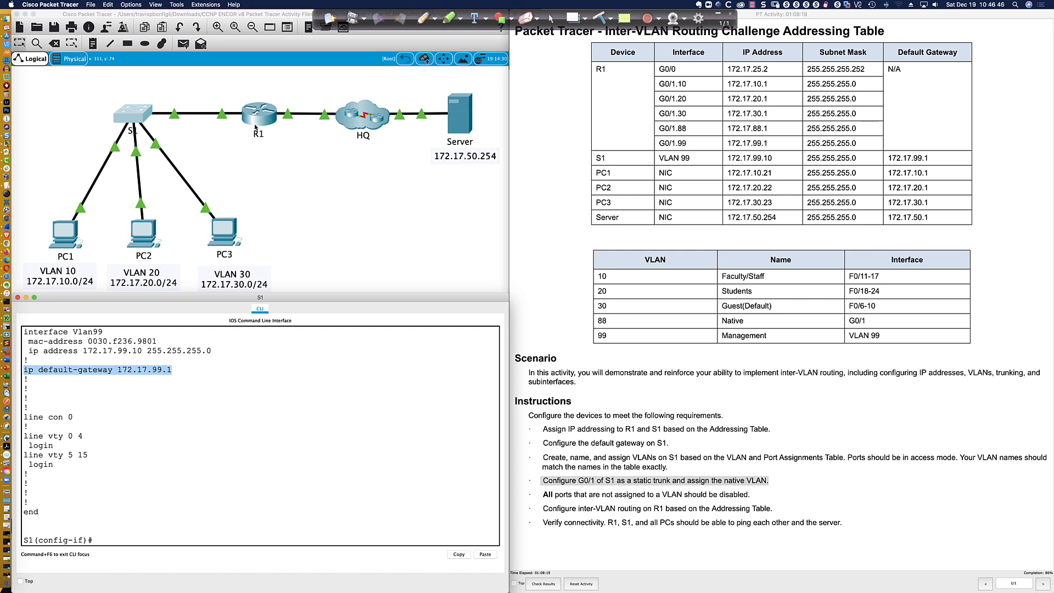
left_click(116, 539)
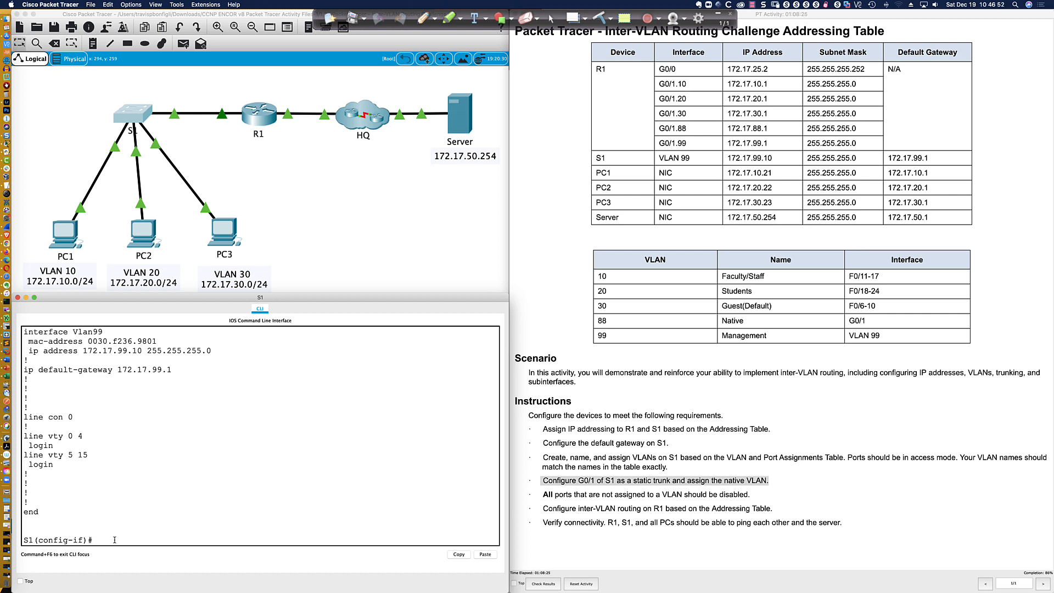
key("Return")
key("Return")
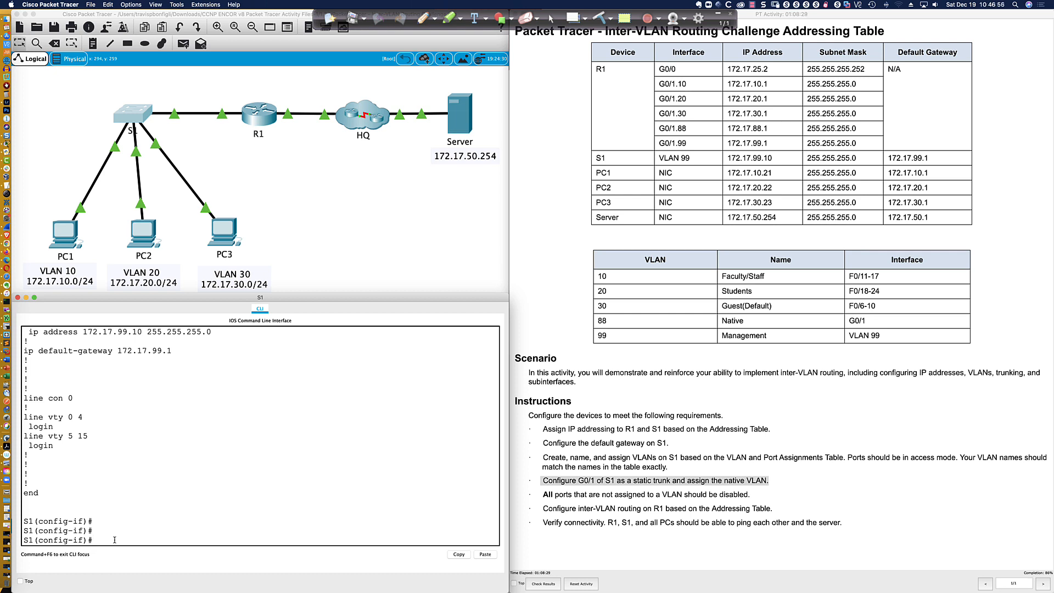
Enter interface configuration for Gi0/1 on S1 and list the available switchport trunk options.
type("int gi0/1")
key("Return")
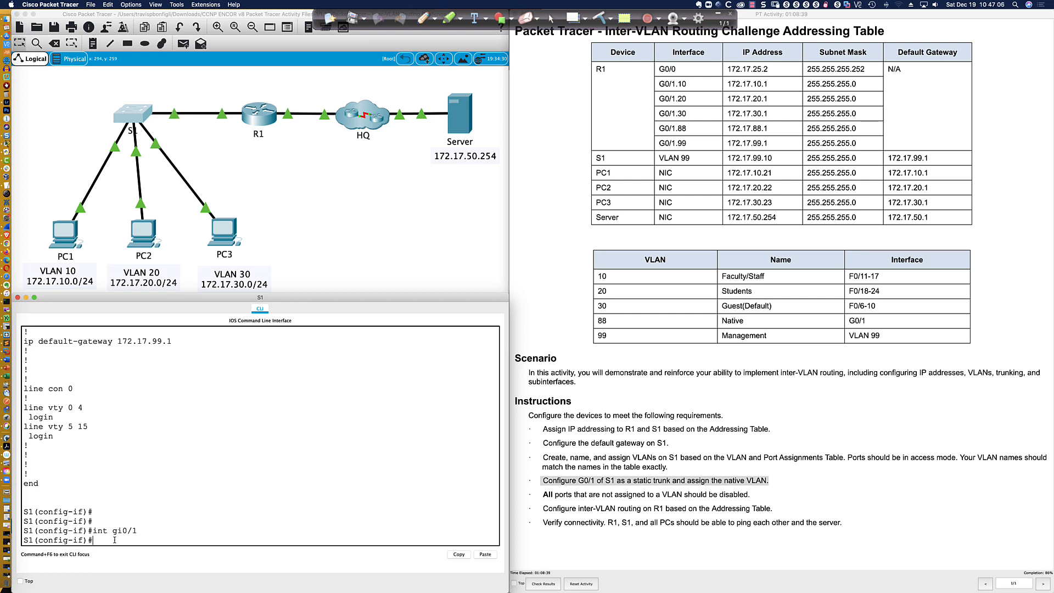
type("swi")
key("Tab")
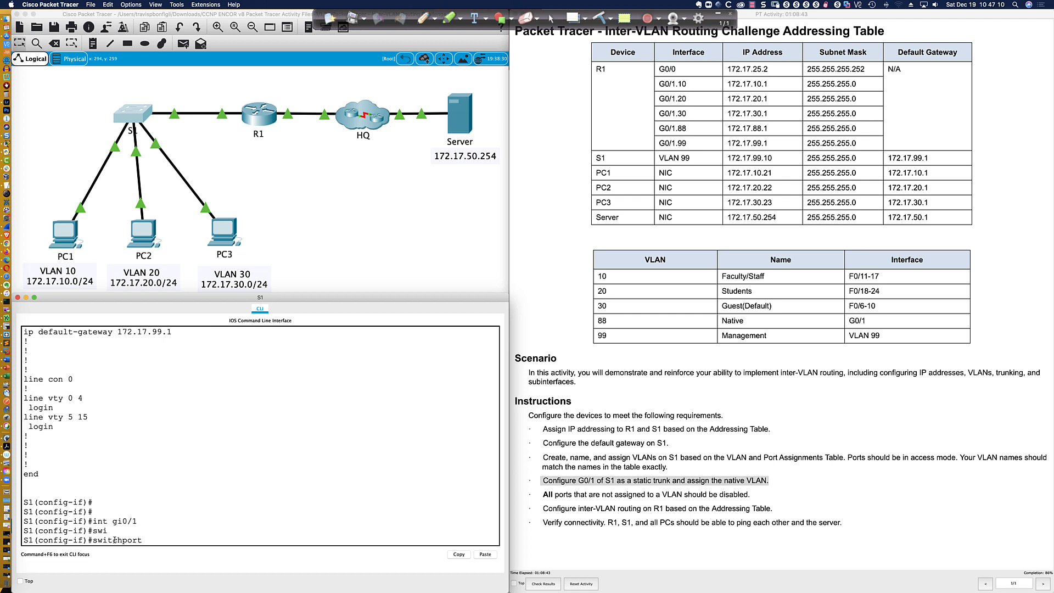
type("tru")
key("Tab")
type("?")
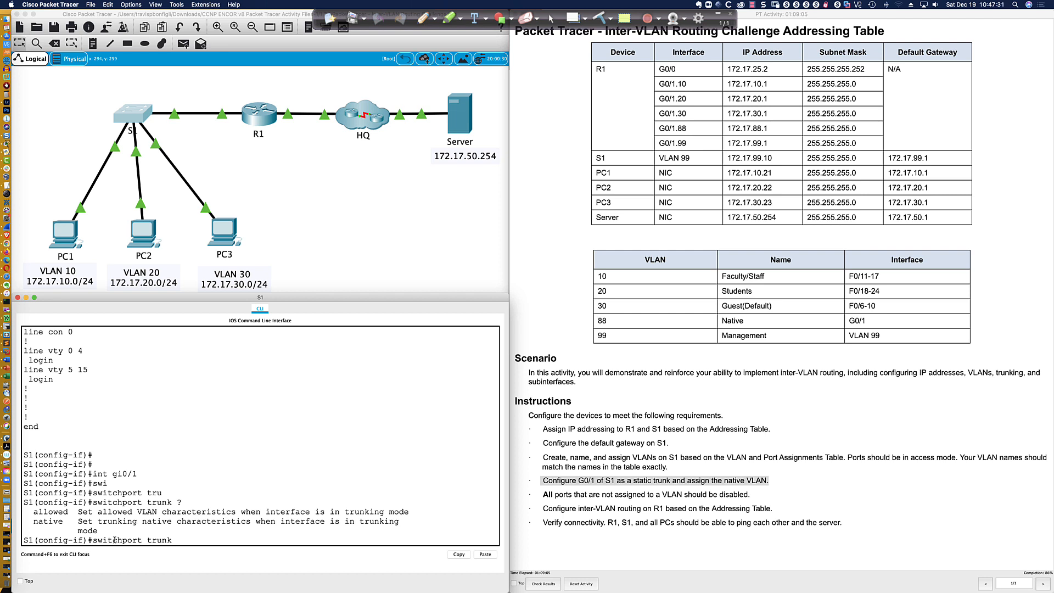
Set the native VLAN of the Gi0/1 trunk to 88.
type("nat")
key("Tab")
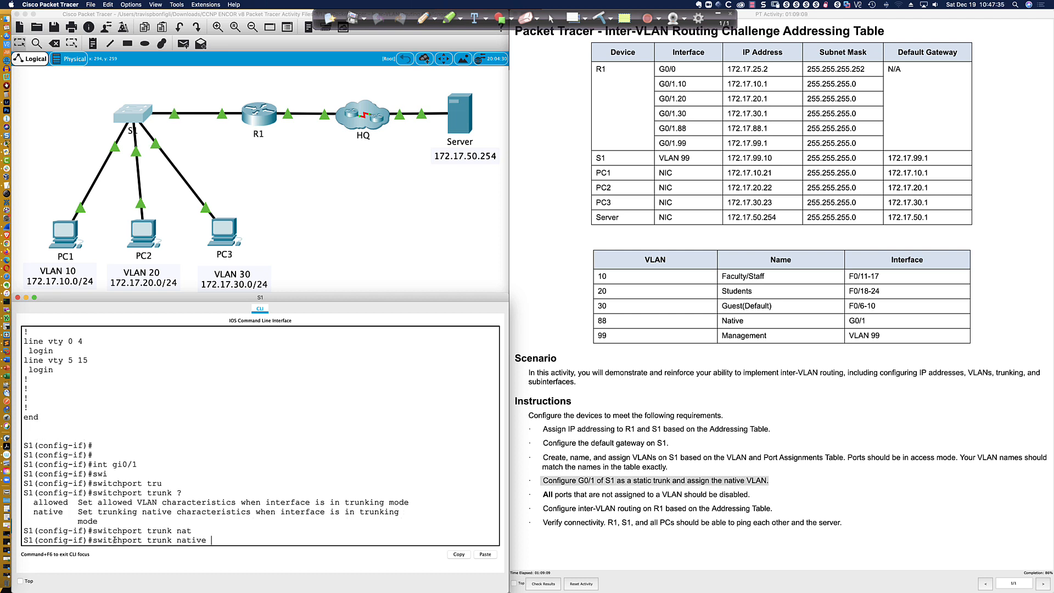
type("v")
key("Tab")
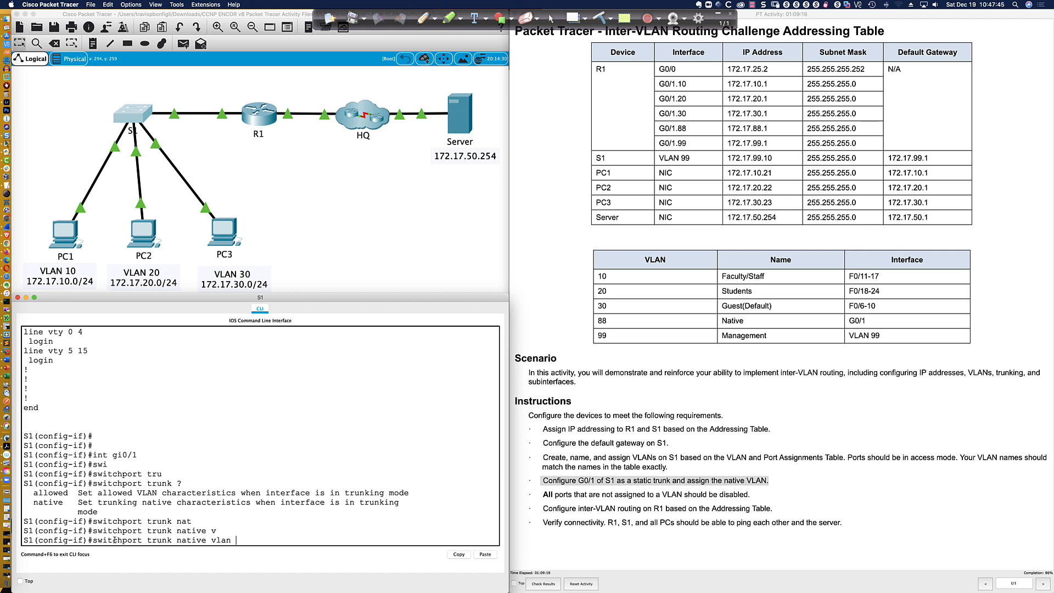
key("Return")
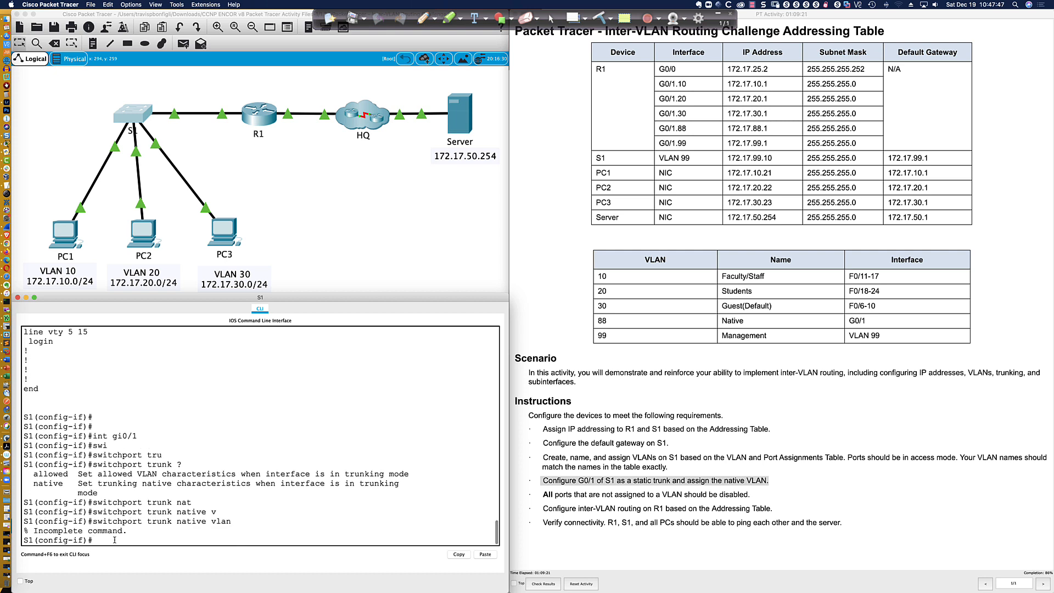
key("Up")
type("88")
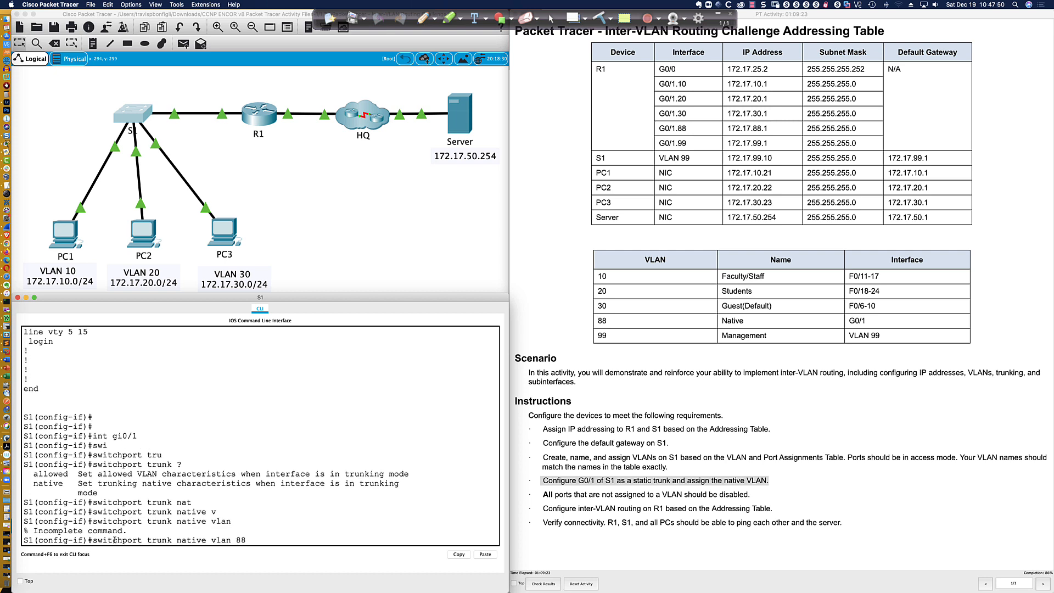
key("Return")
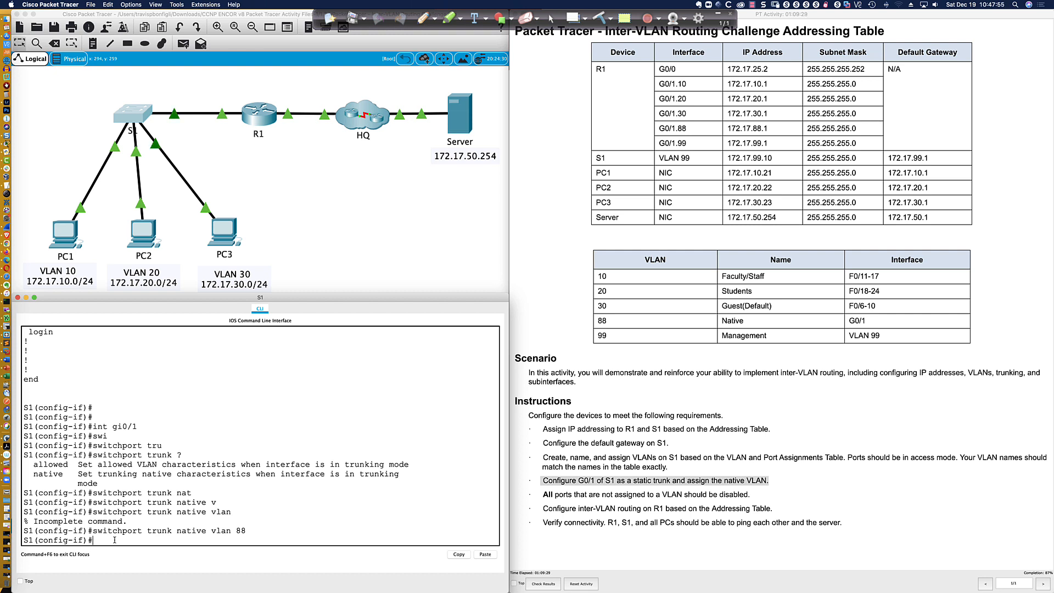
List the switchport trunk allowed vlan options and allow all VLANs on the Gi0/1 trunk.
type("swi")
key("Tab")
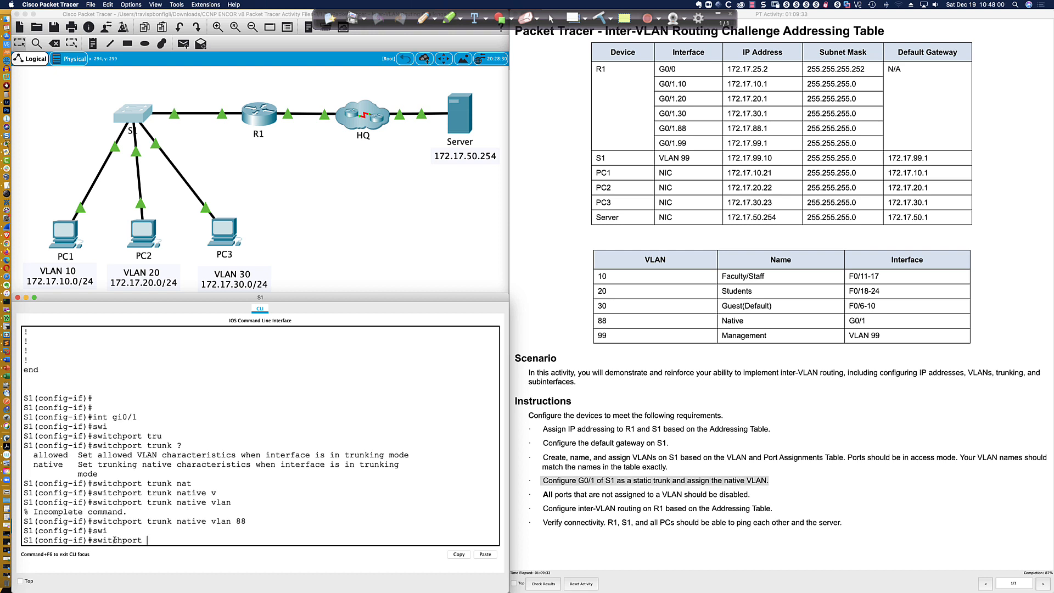
type("tur")
key("Tab")
key("BackSpace")
key("BackSpace")
type("r")
key("Tab")
type("all")
key("Tab")
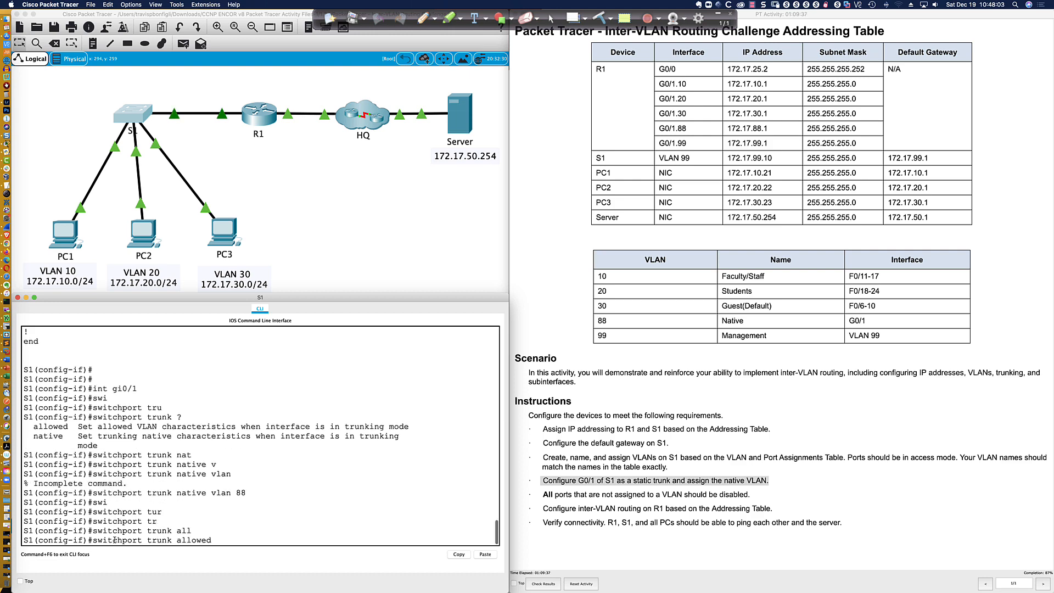
type("vl")
key("Tab")
type("?")
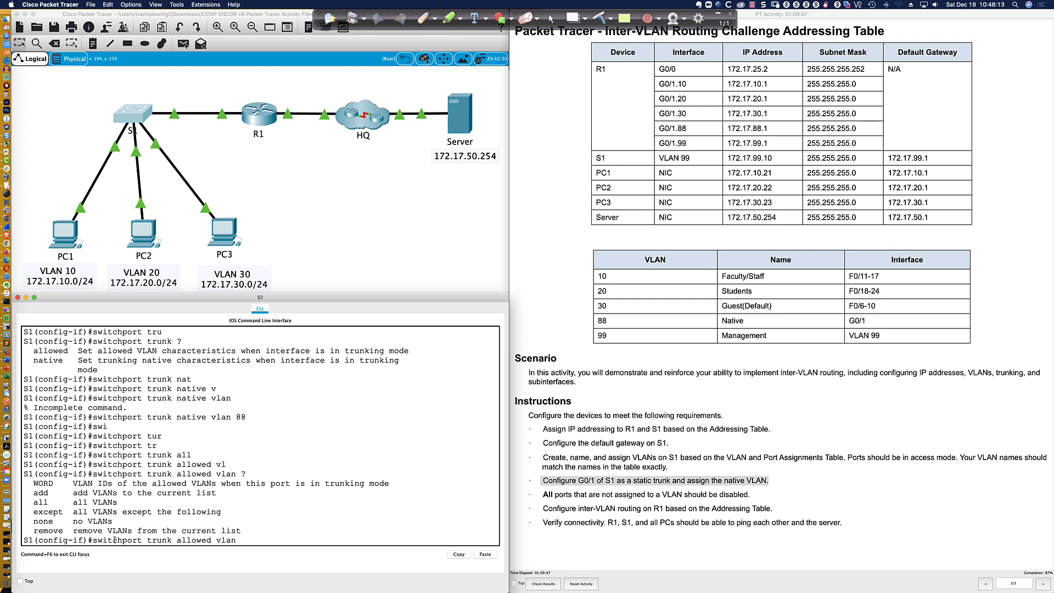
type("all")
key("Return")
Show S1's running configuration, examine the trunk commands under GigabitEthernet0/1, and quit the listing.
type("do sh run")
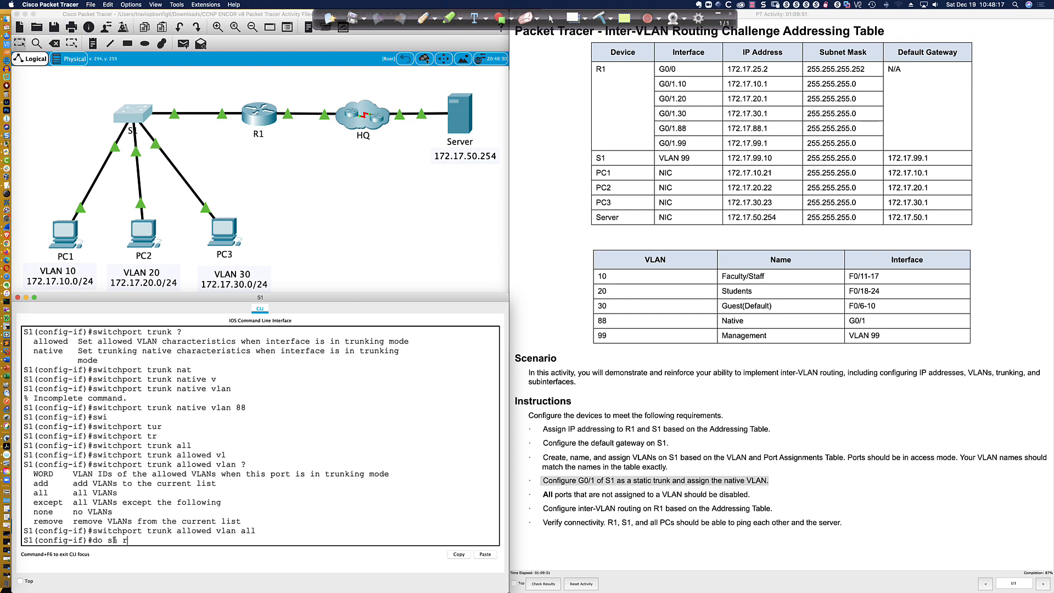
key("Return")
key("space")
key("space")
key("space")
key("space")
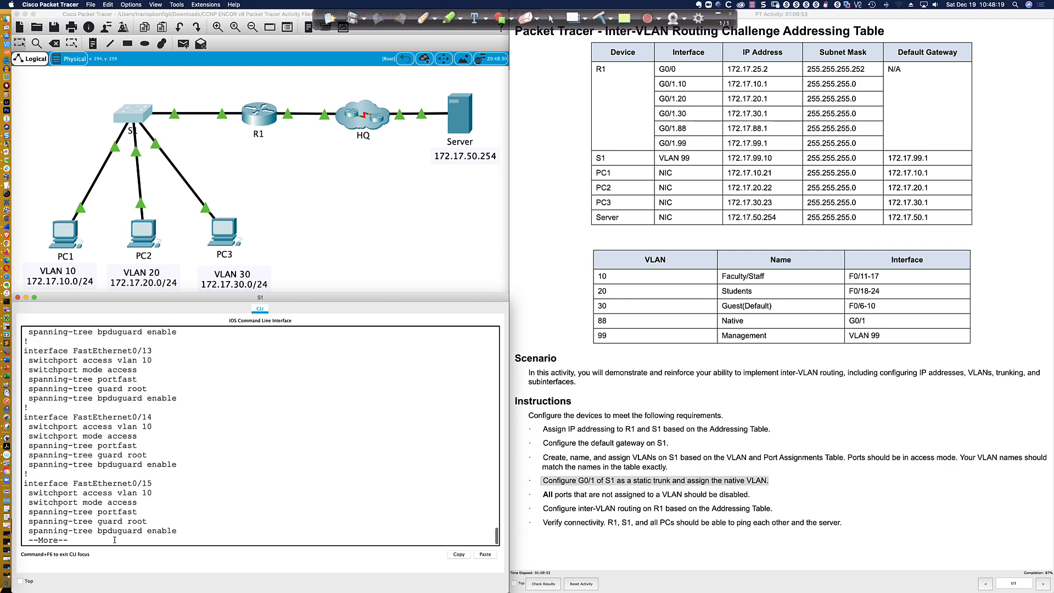
key("space")
key("space")
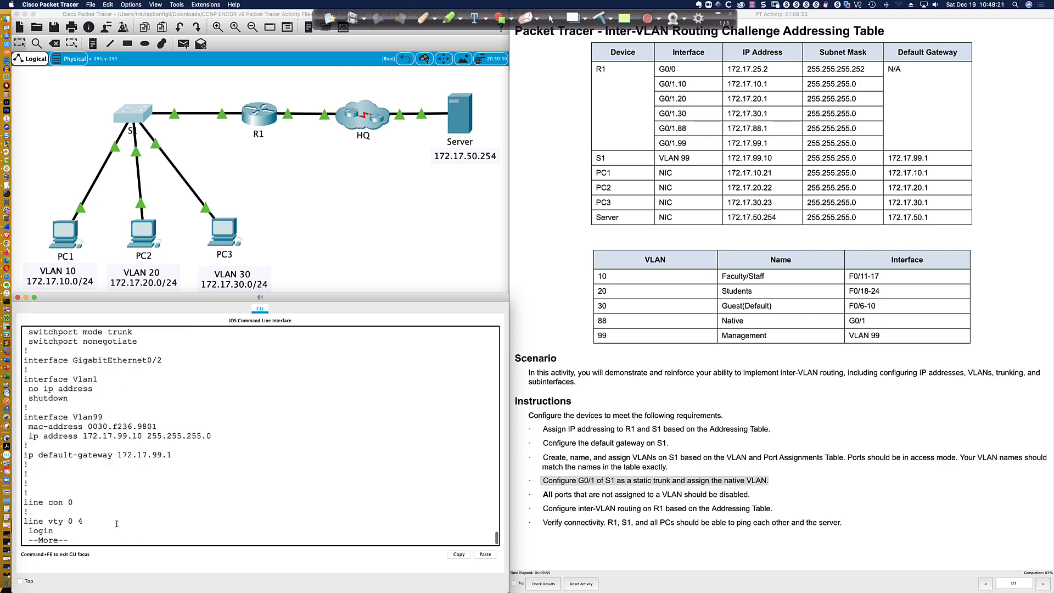
scroll(99, 354, "up", 3)
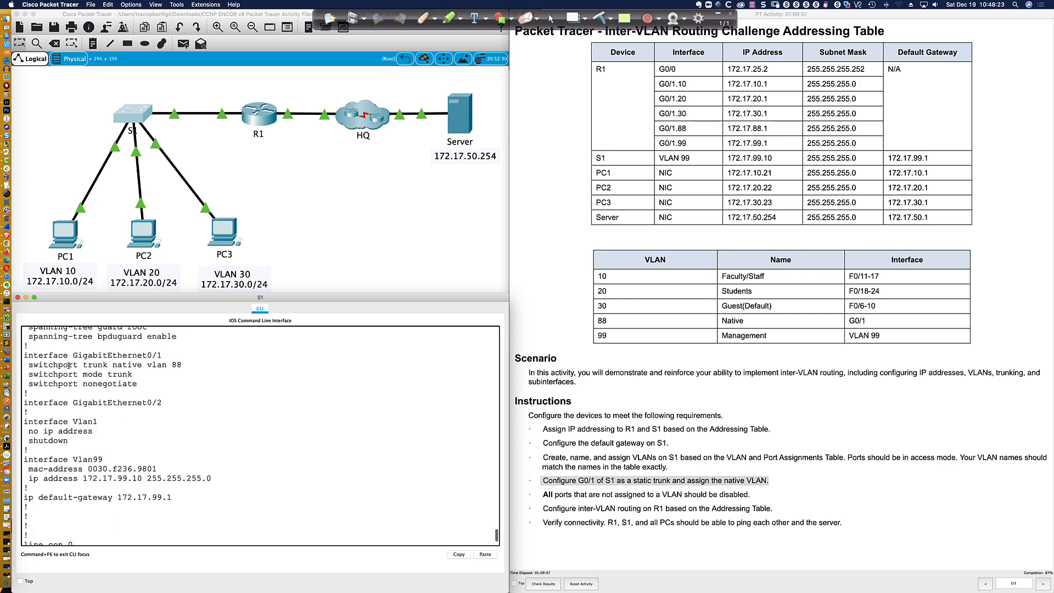
left_click_drag(28, 347, 139, 384)
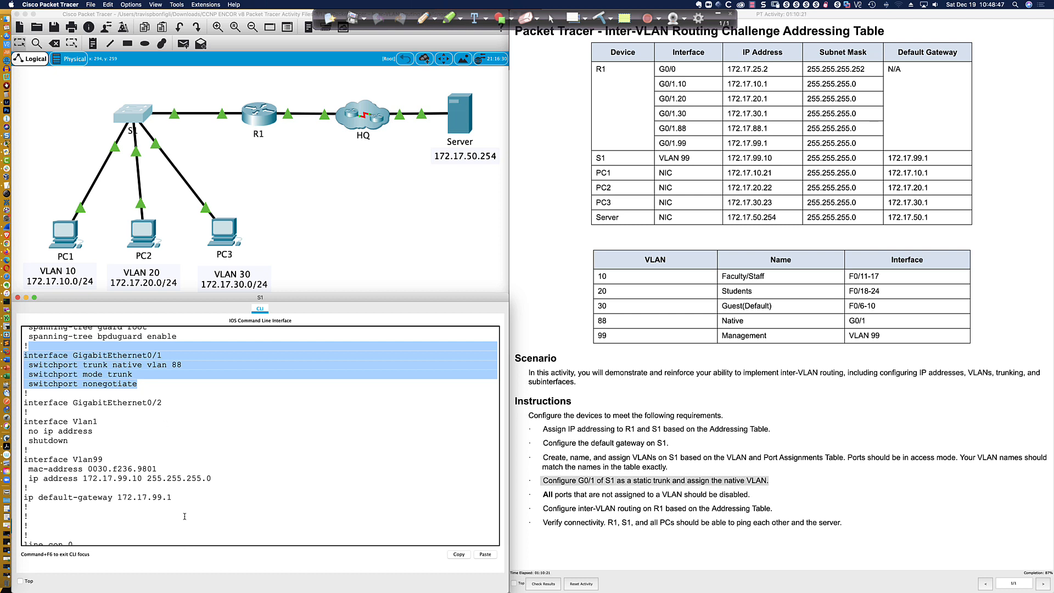
scroll(185, 517, "down", 3)
key("q")
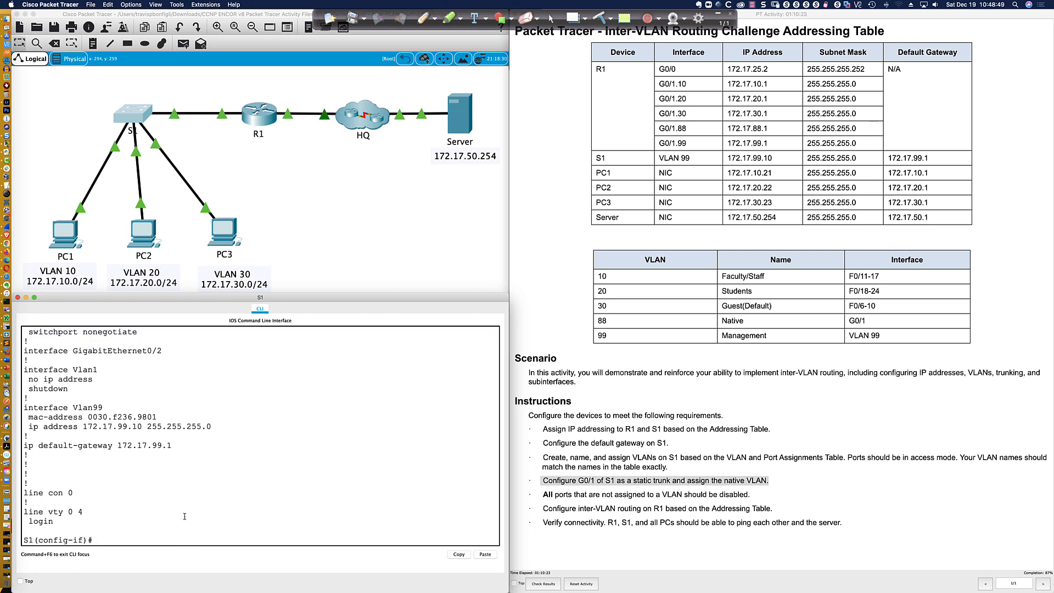
Try to show S1's full running configuration with the sh run all command.
type("do sh run all")
key("Return")
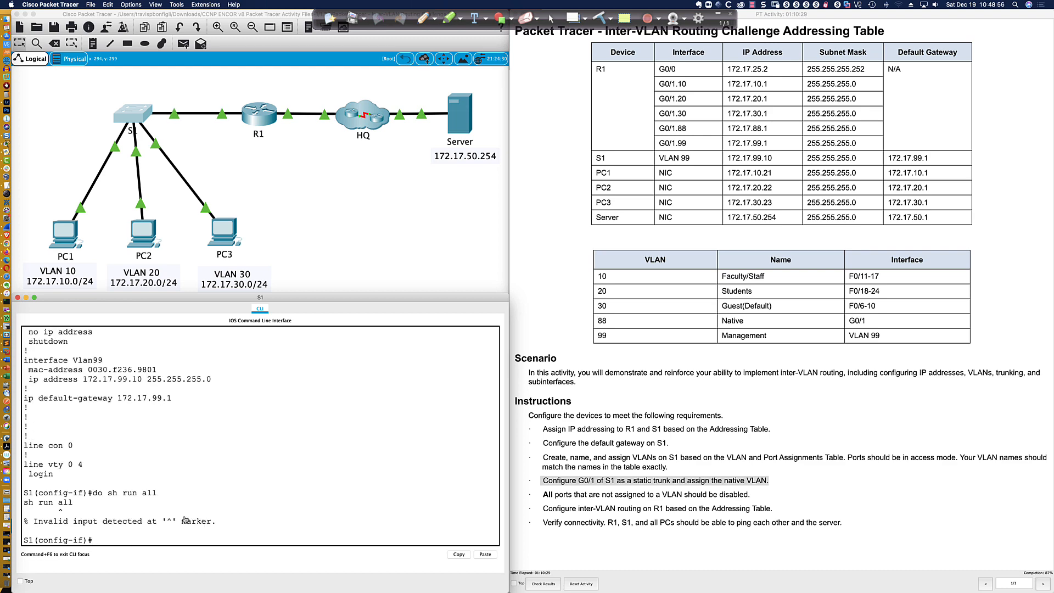
Switch to SecureCRT and bring up the console prompt of router R9-2811.
key("super+Tab")
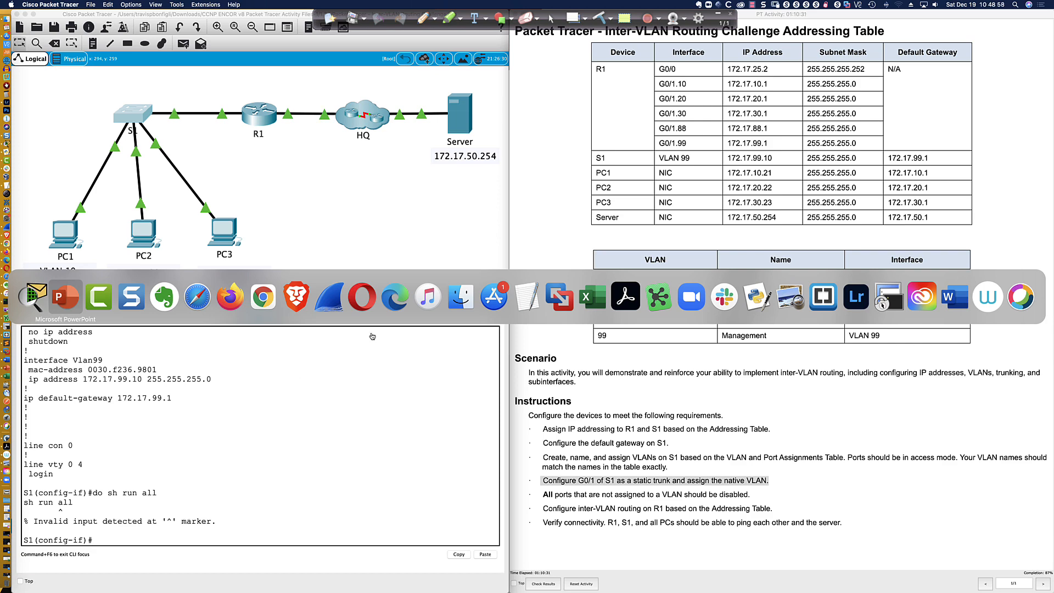
left_click(889, 297)
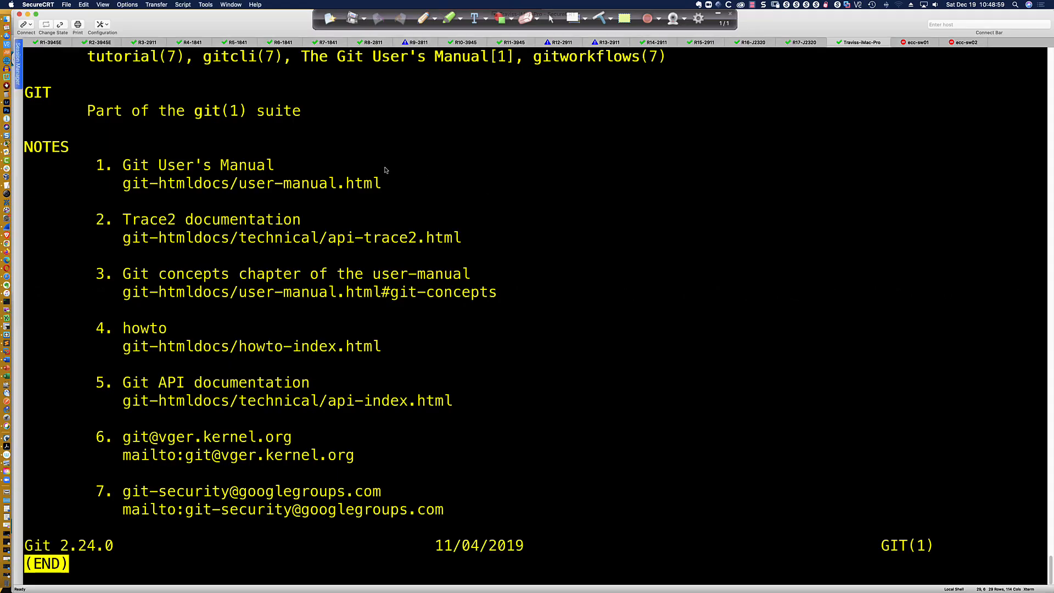
left_click(50, 42)
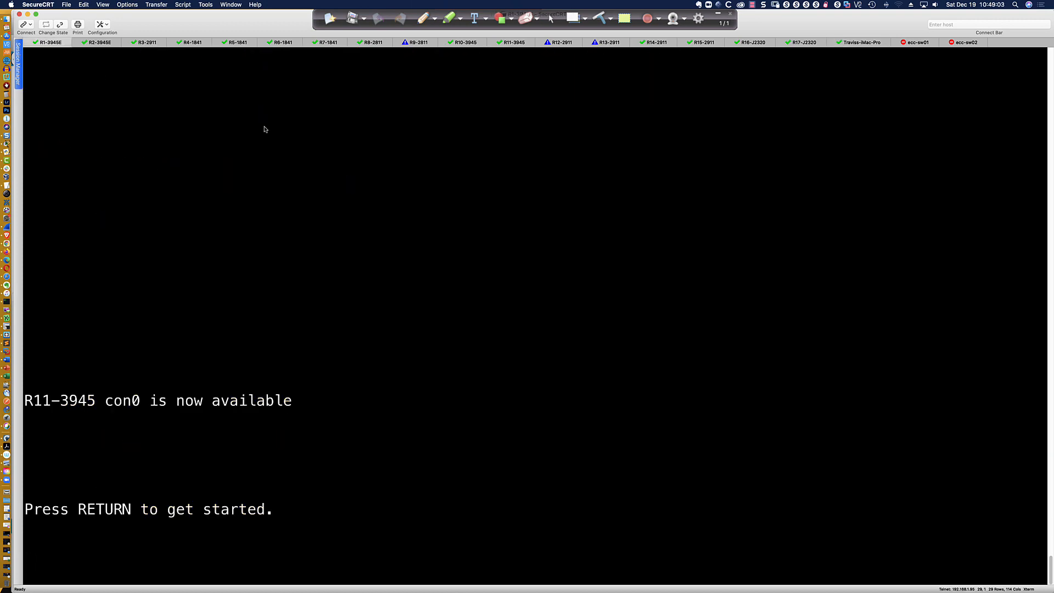
left_click(419, 43)
key("Return")
key("Return")
key("Return")
key("Return")
key("Return")
key("Return")
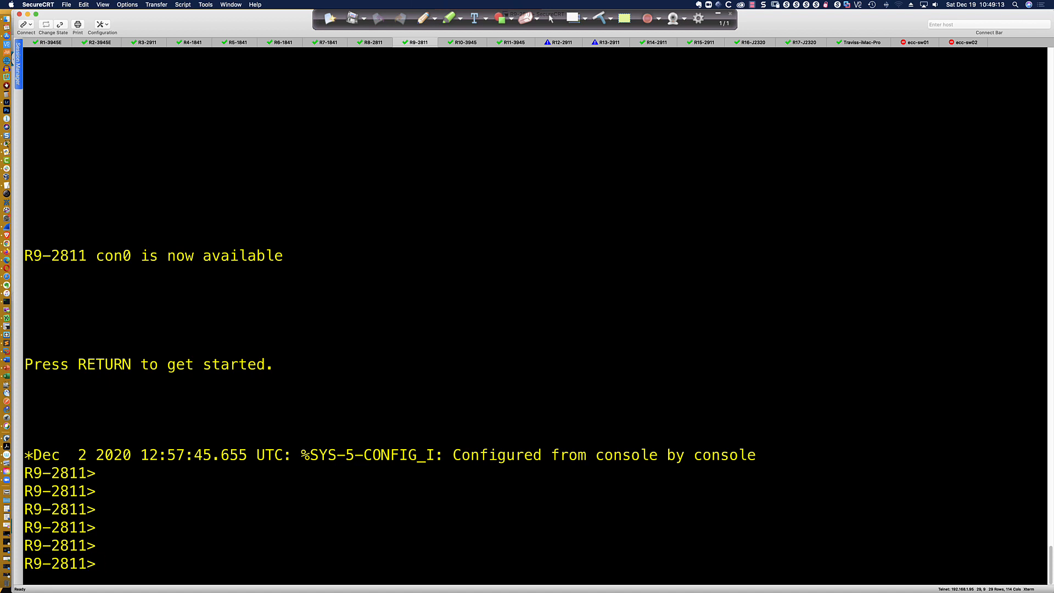
Enter privileged mode on R9-2811 and show its running configuration with all defaults included.
type("en")
key("Return")
type("sh run all")
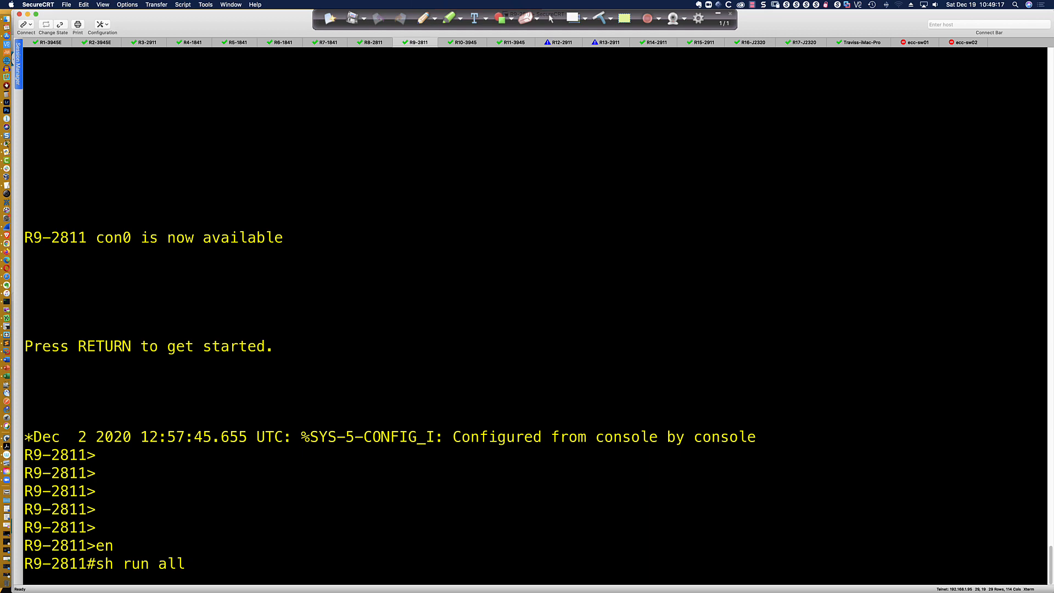
key("Return")
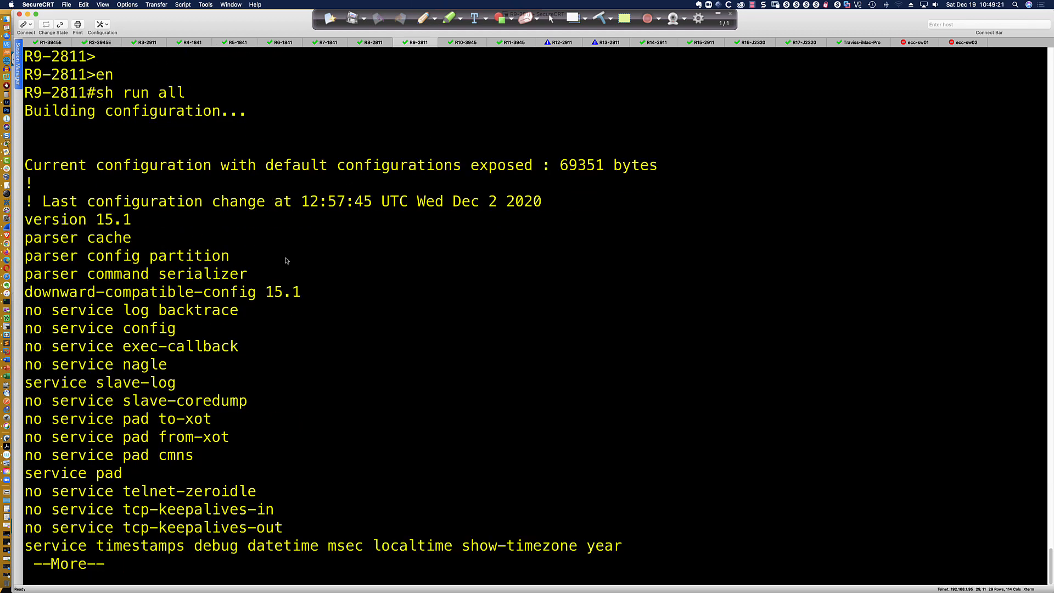
Quit the full listing on R9-2811, show its ordinary running configuration with sh run, and page through to the FastEthernet0/0 subinterfaces.
key("space")
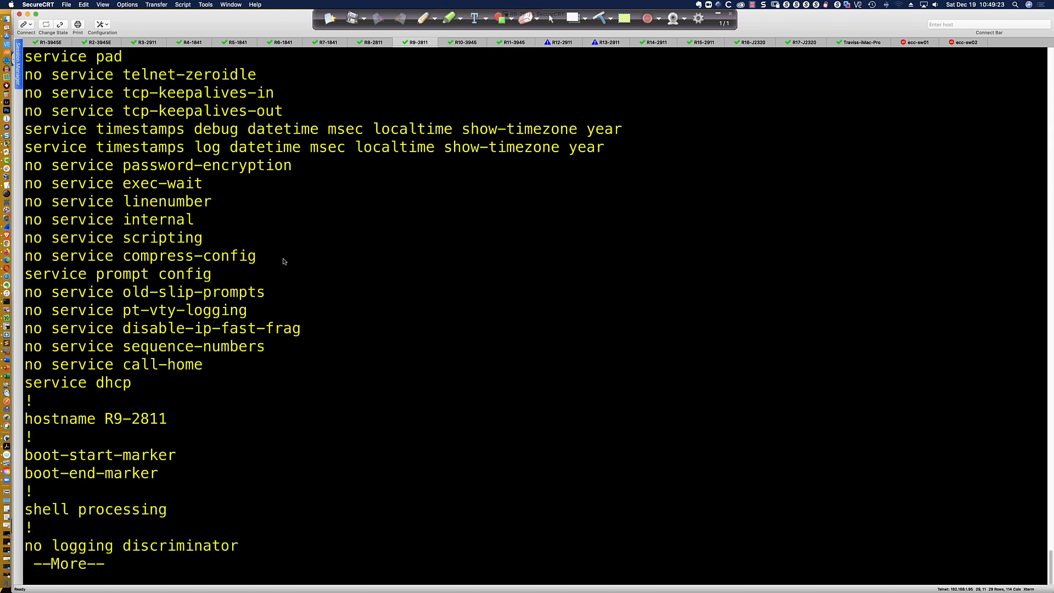
key("q")
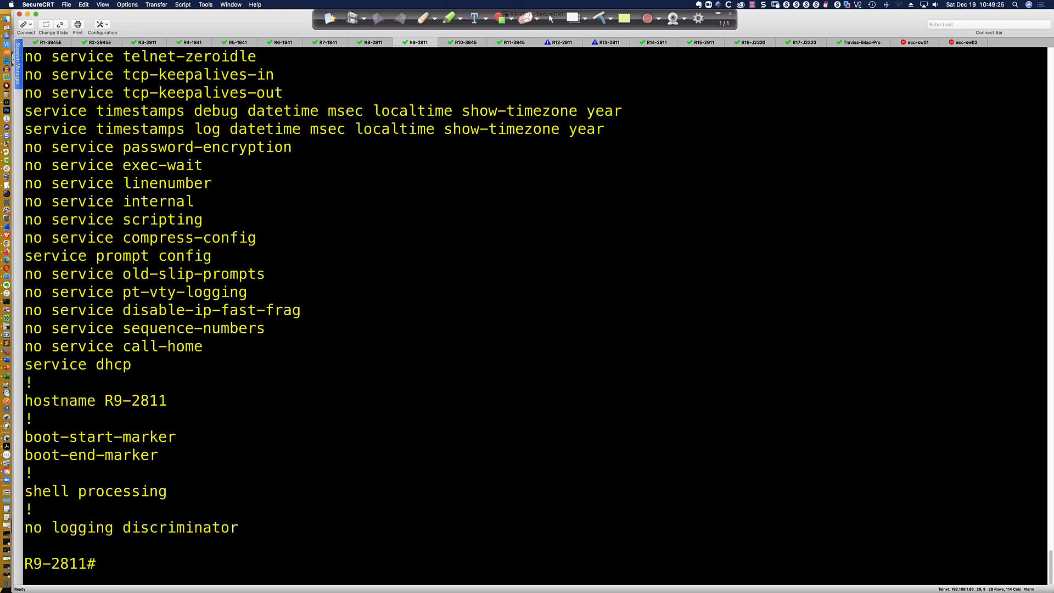
type("sh run")
key("Return")
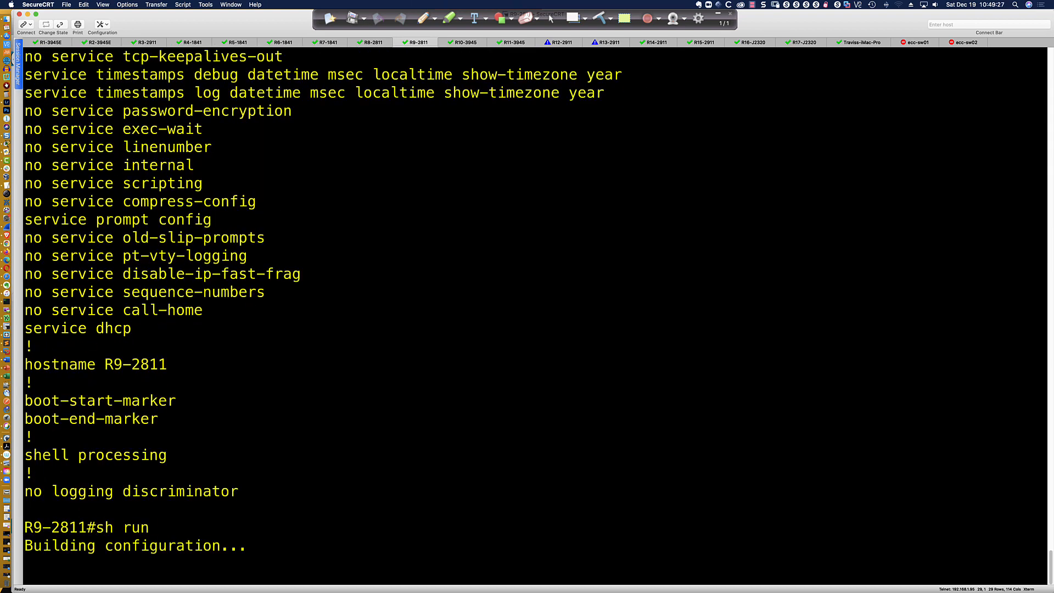
key("space")
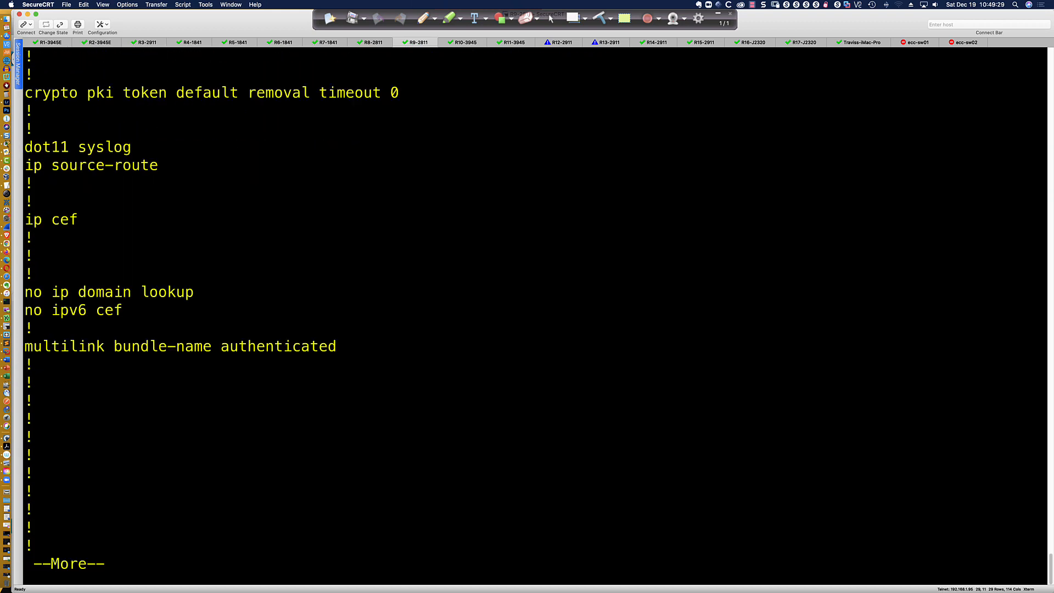
key("space")
key("space")
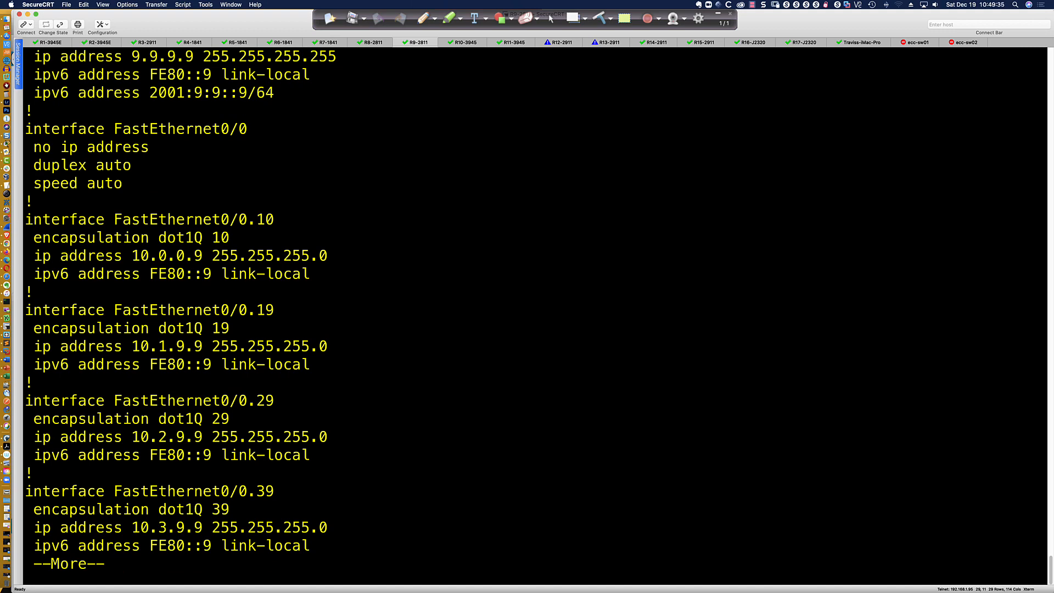
key("space")
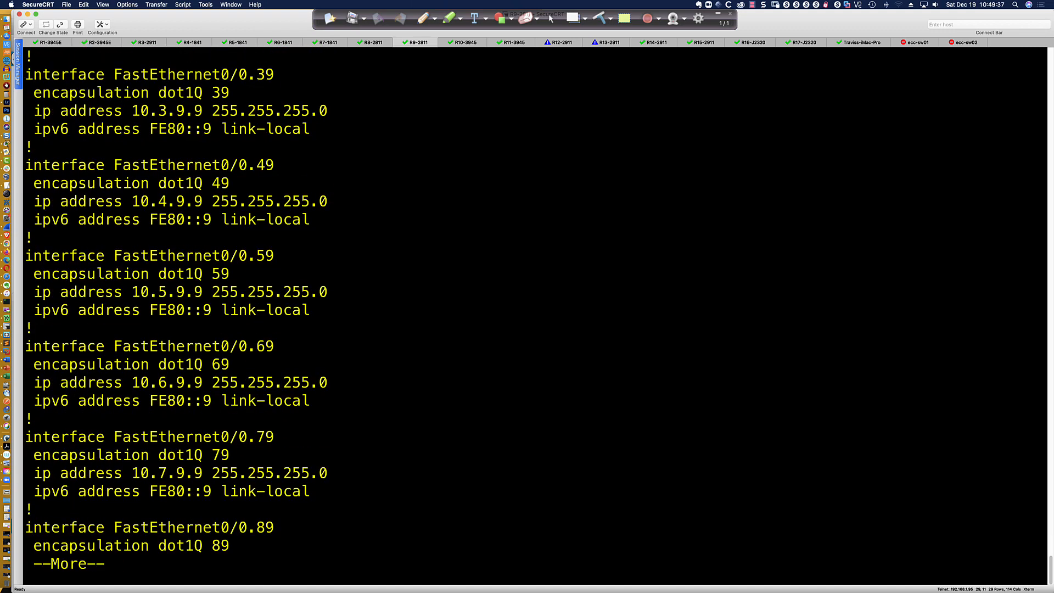
Quit the listing, run sh run all on R9-2811 again, and page through the default settings to the ip nbar port-map entries.
type("qsh r")
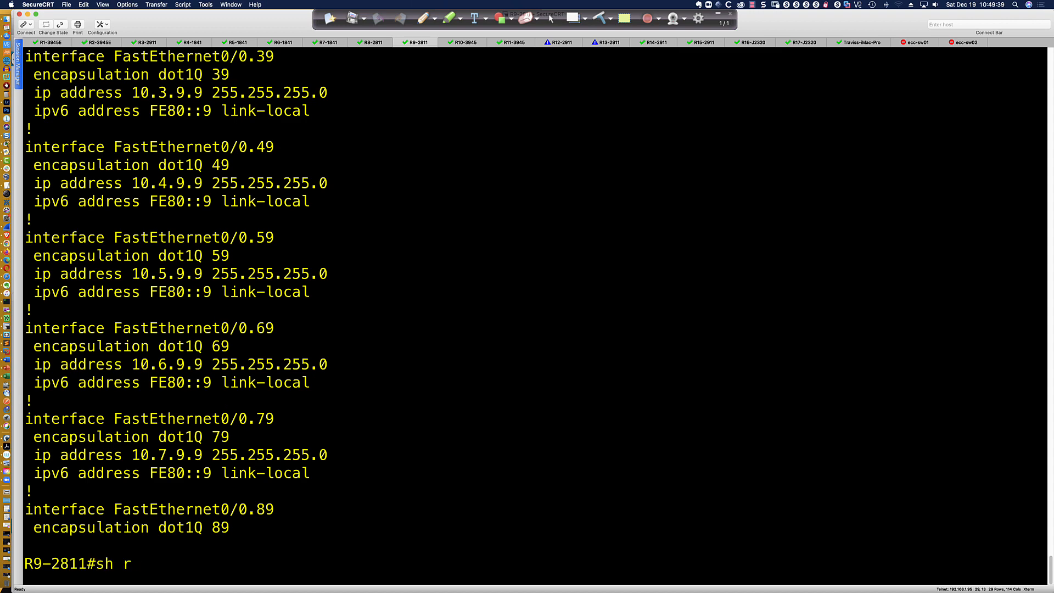
type("un all")
key("Return")
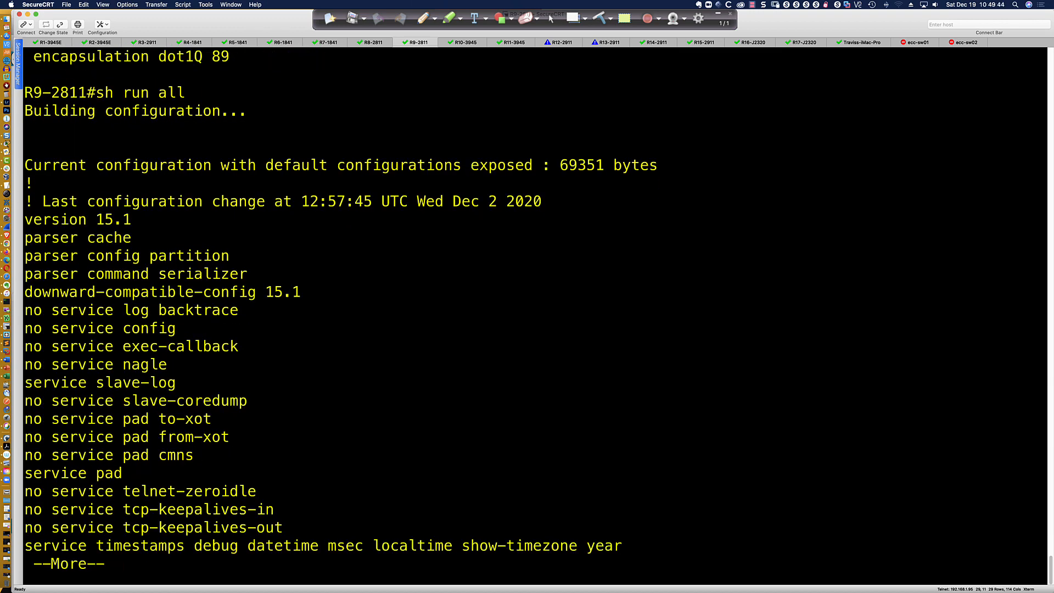
key("space")
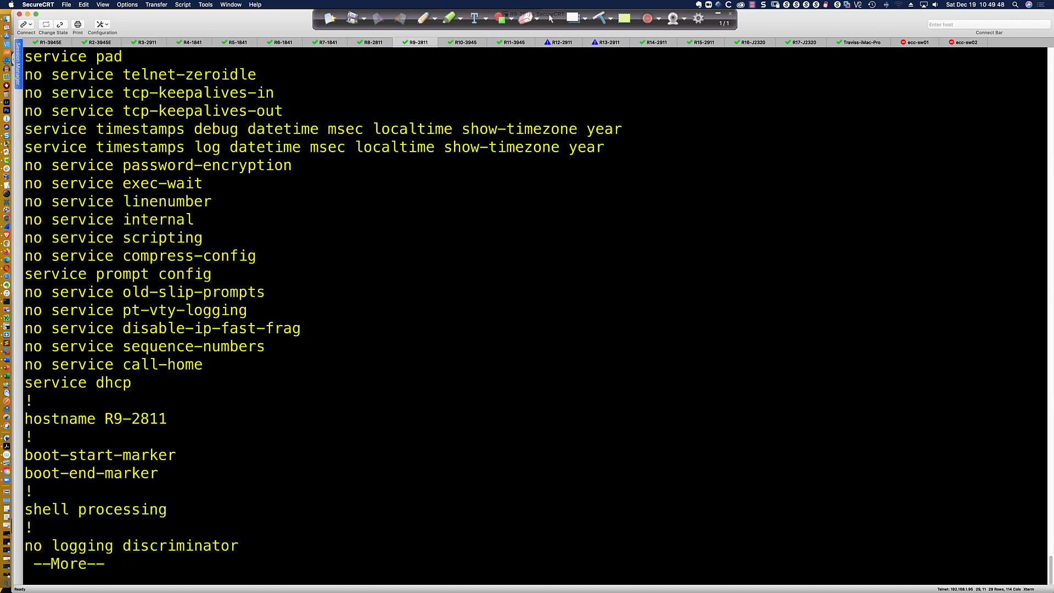
key("space")
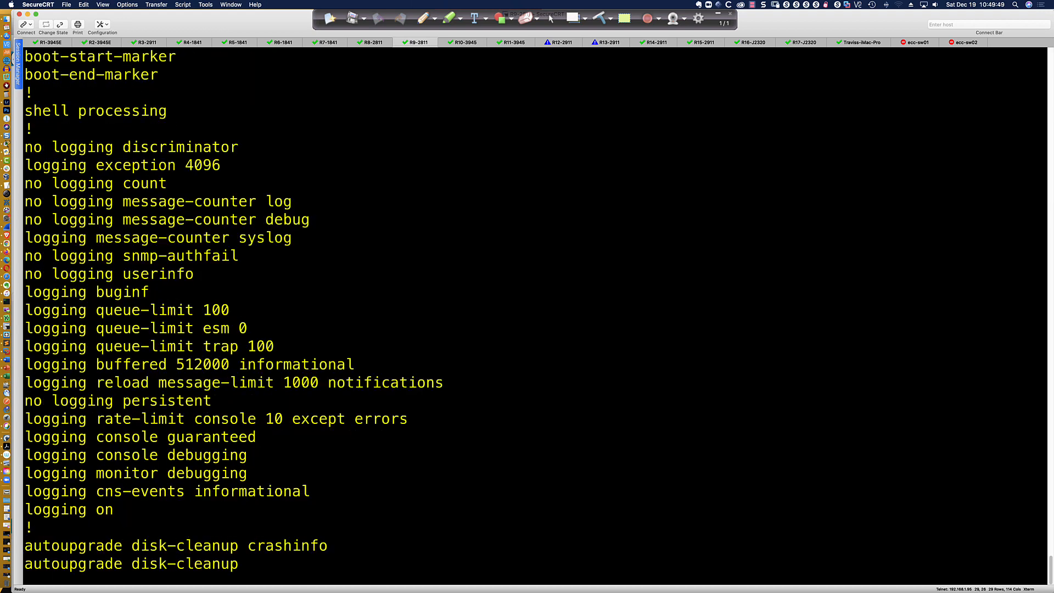
key("space")
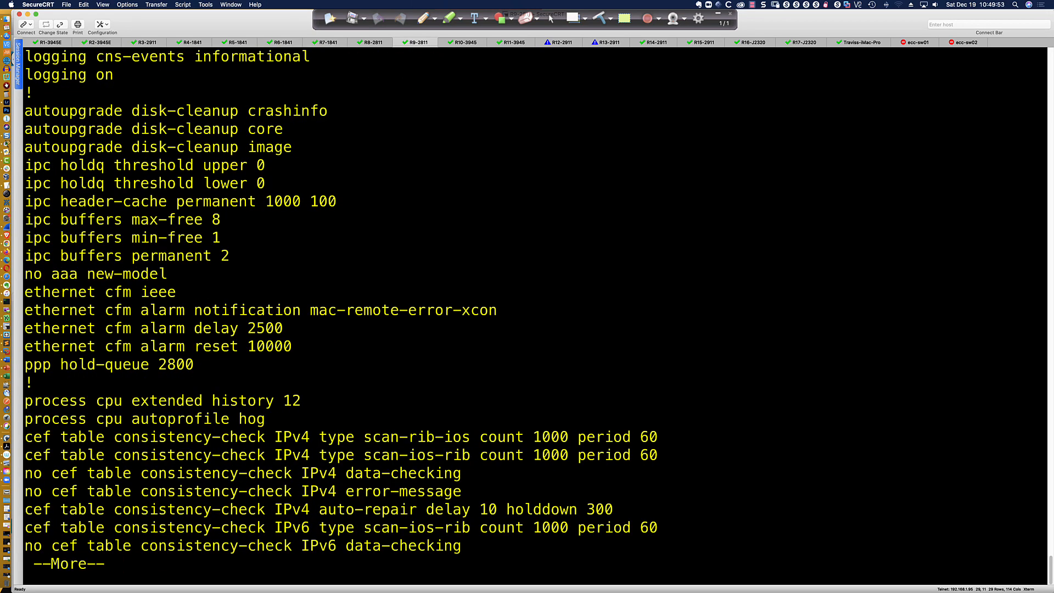
key("space")
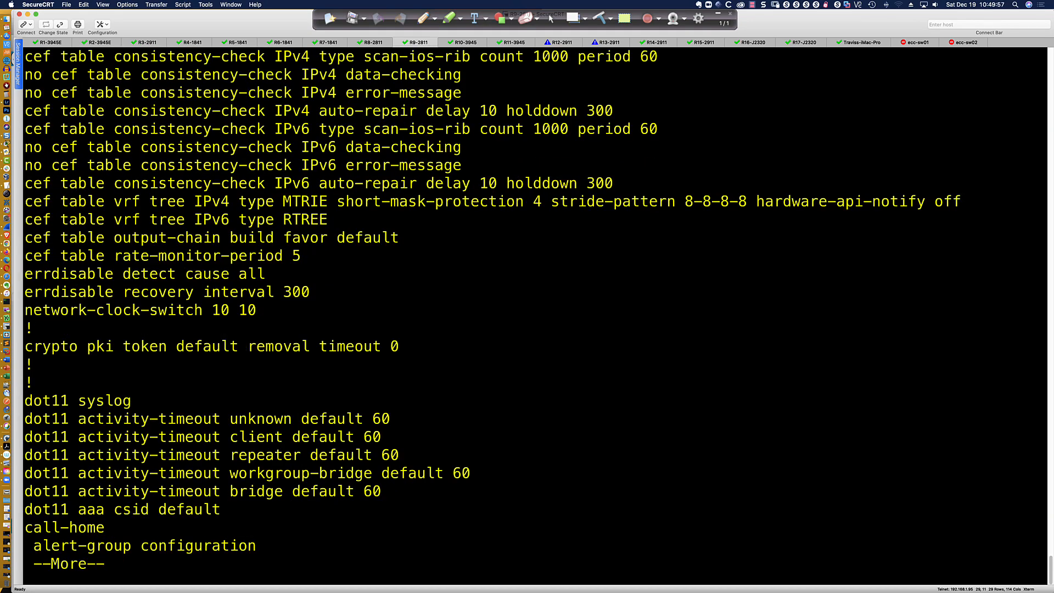
key("space")
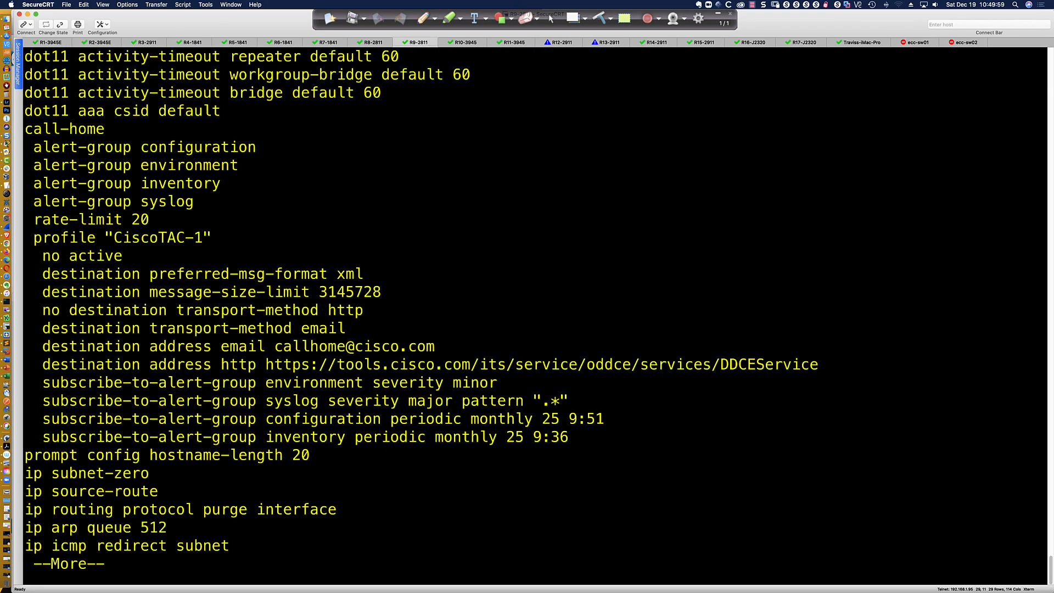
key("space")
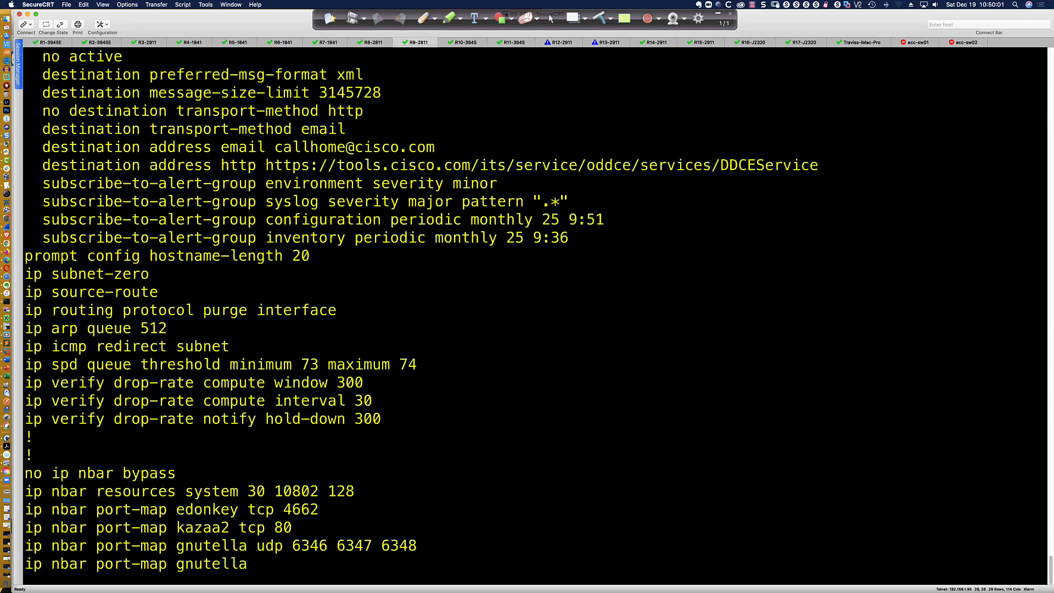
key("space")
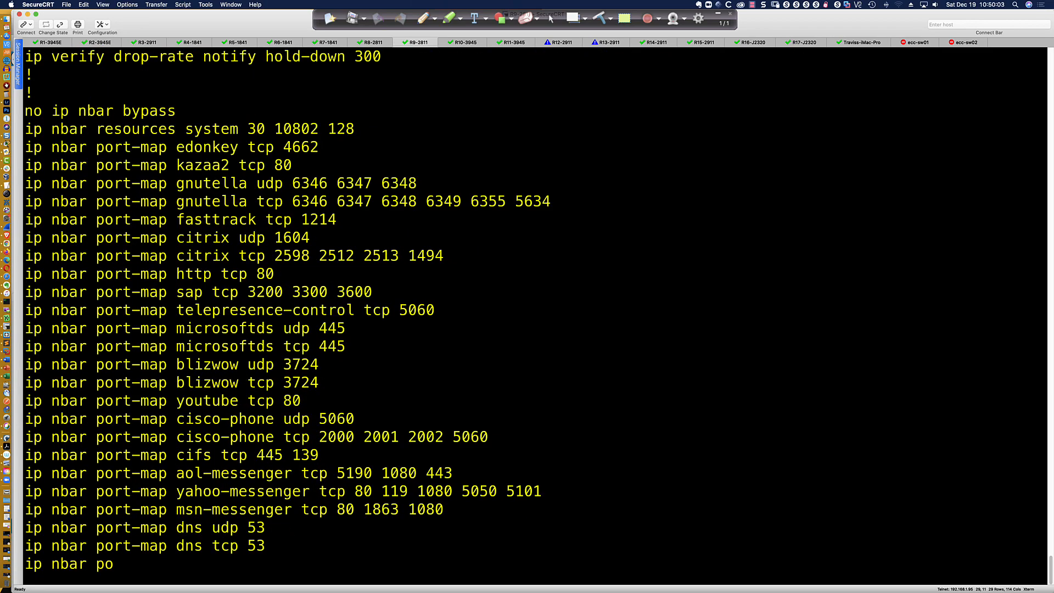
Switch back to Cisco Packet Tracer and highlight the do sh run all command entered in S1's console.
key("super+Tab")
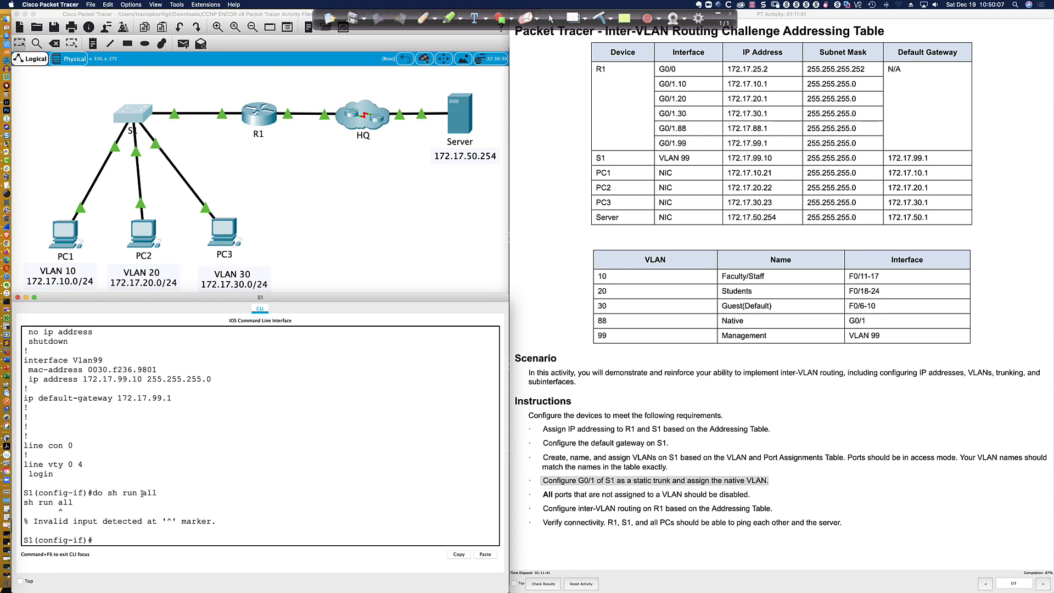
left_click_drag(158, 493, 142, 492)
left_click(94, 493)
left_click_drag(94, 493, 135, 493)
left_click(118, 538)
scroll(146, 495, "up", 1)
scroll(146, 495, "down", 1)
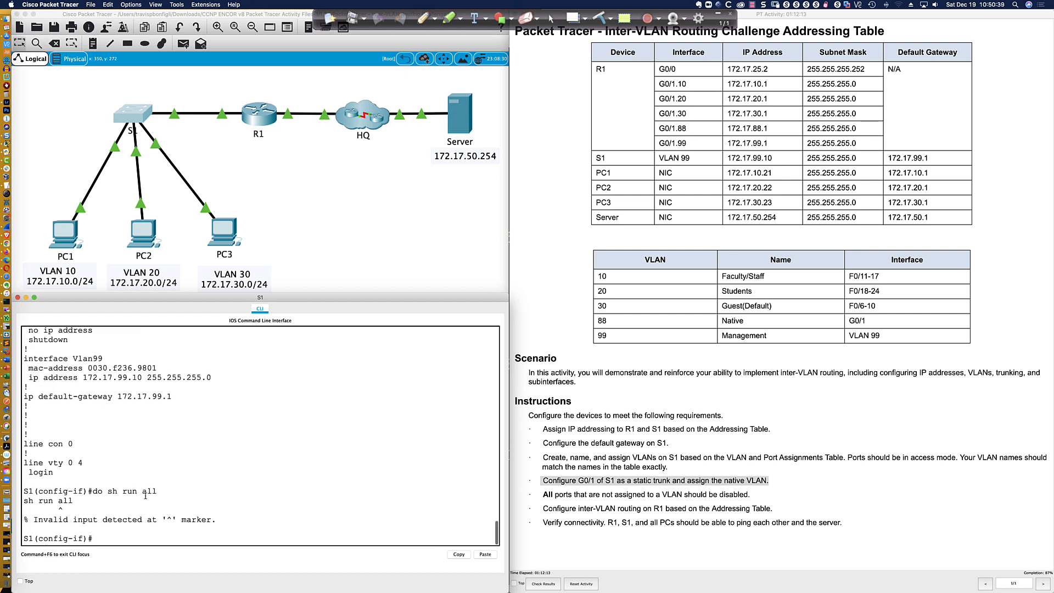
List the allowed-VLAN options for S1's G0/1 trunk and limit its allowed VLANs to 10,20,30,88,99.
type("swi")
key("Tab")
type("tru")
key("Tab")
type("all")
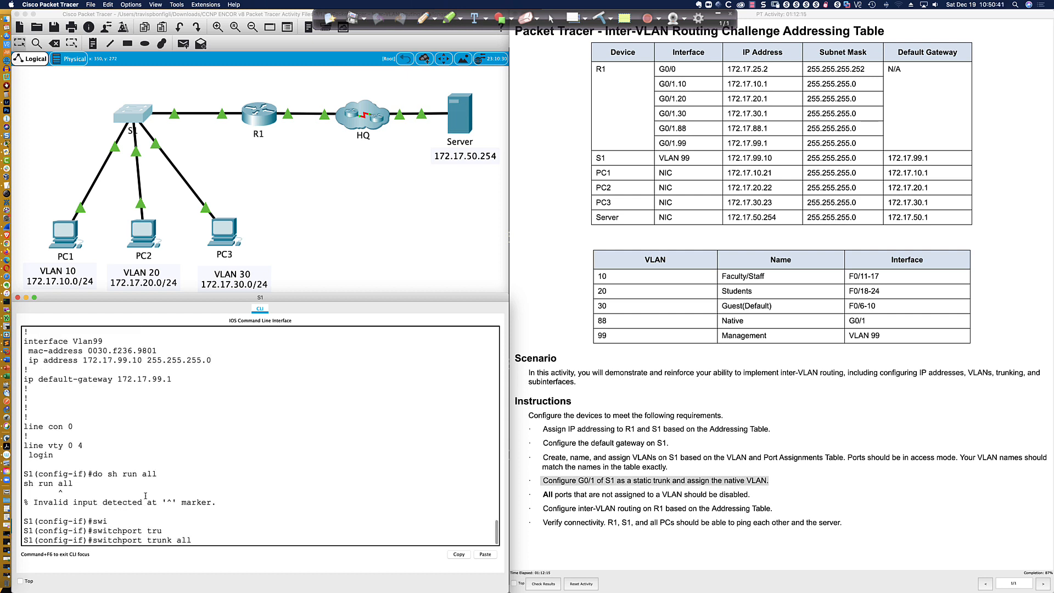
key("Tab")
type("v")
key("Tab")
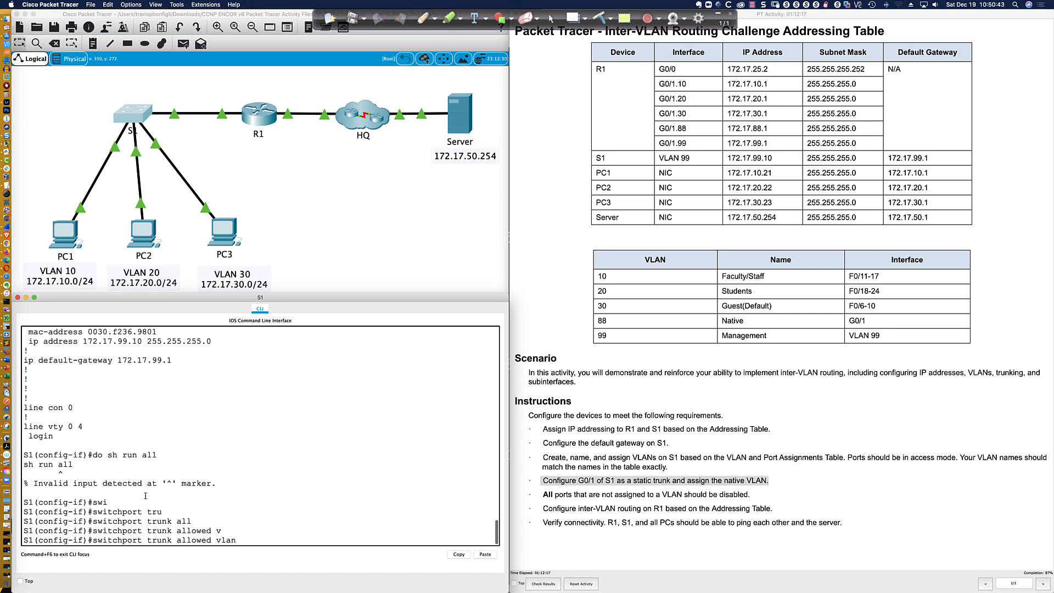
type("?")
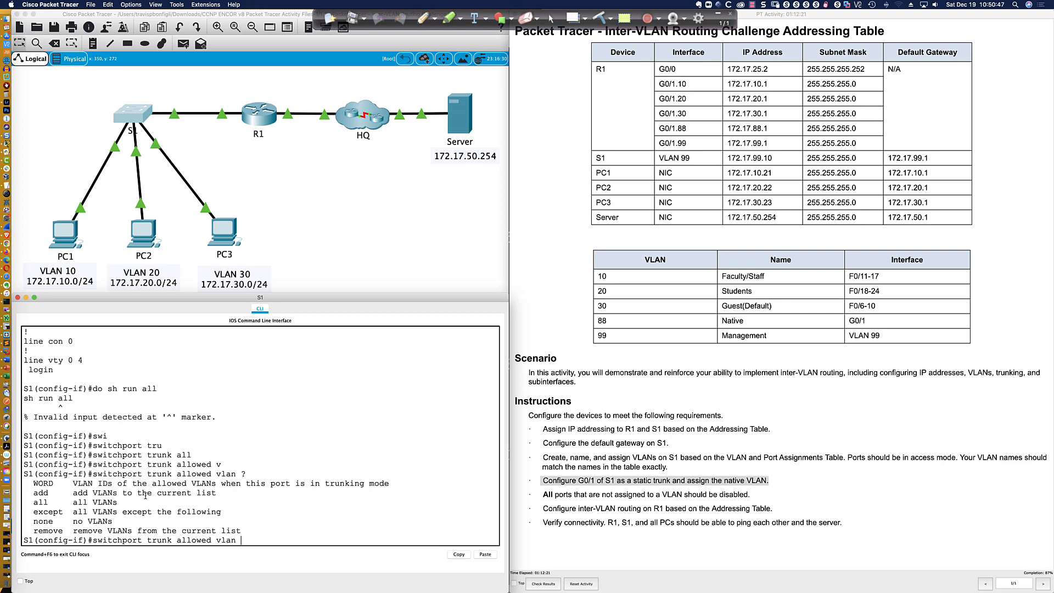
type("10,20,30,88,99")
key("Return")
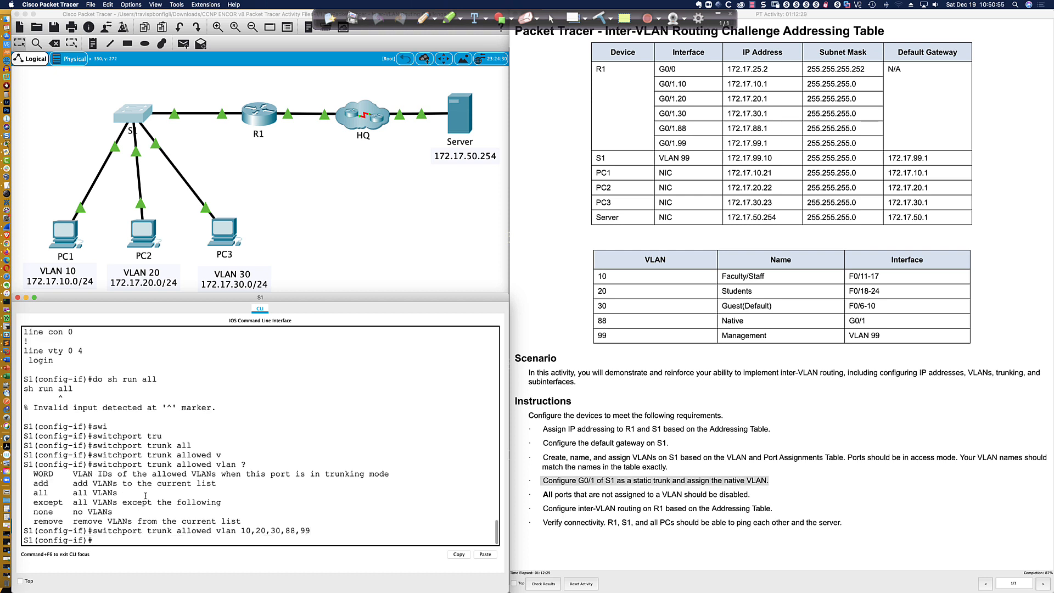
Show S1's running configuration and examine the allowed VLAN list under GigabitEthernet0/1.
type("do sh run")
key("Return")
key("space")
key("space")
key("space")
key("space")
key("space")
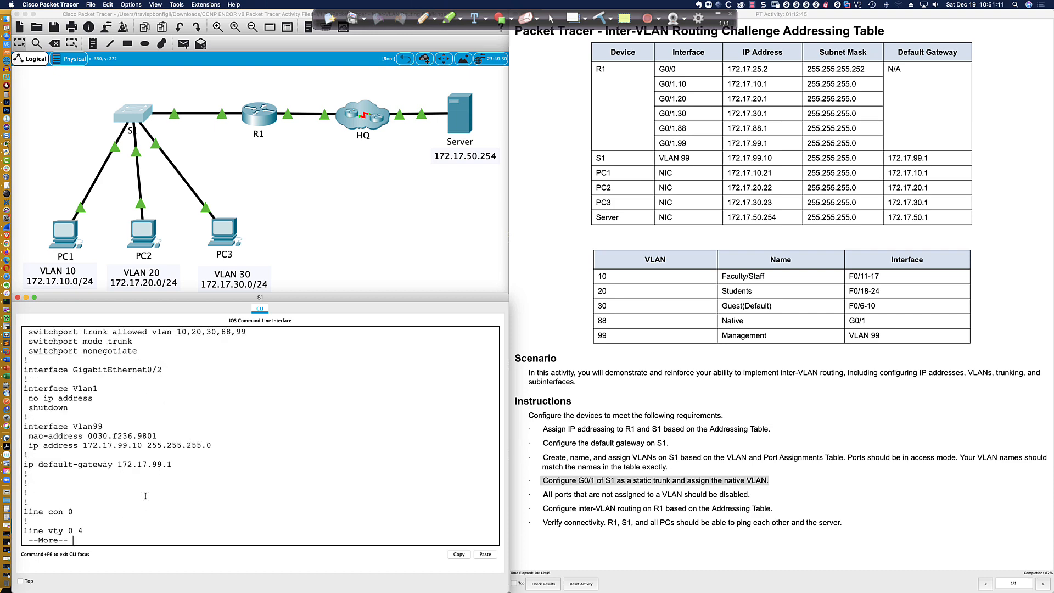
scroll(145, 496, "up", 3)
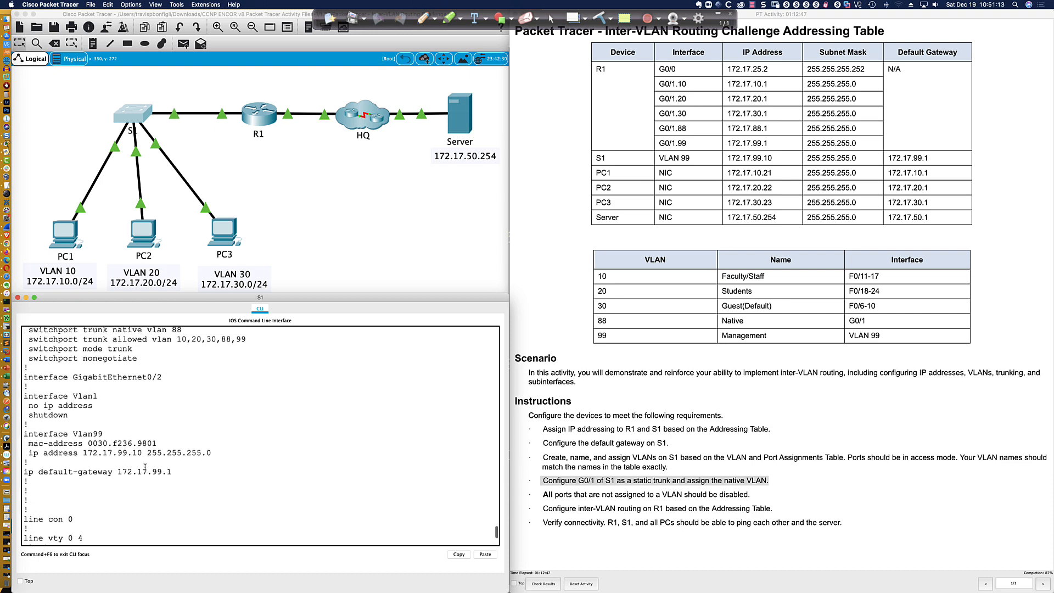
left_click_drag(156, 368, 249, 371)
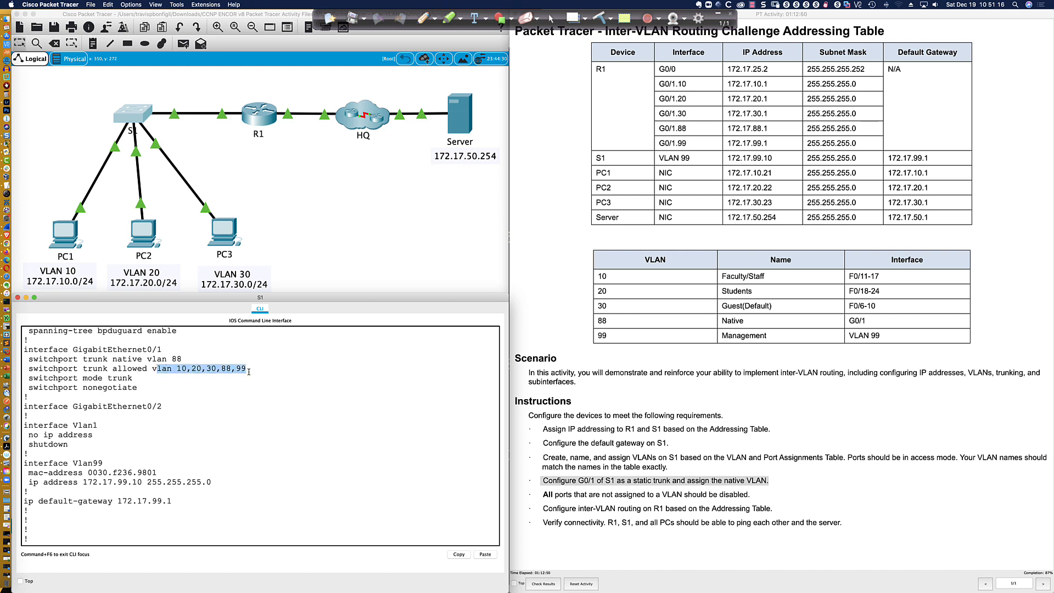
left_click(184, 377)
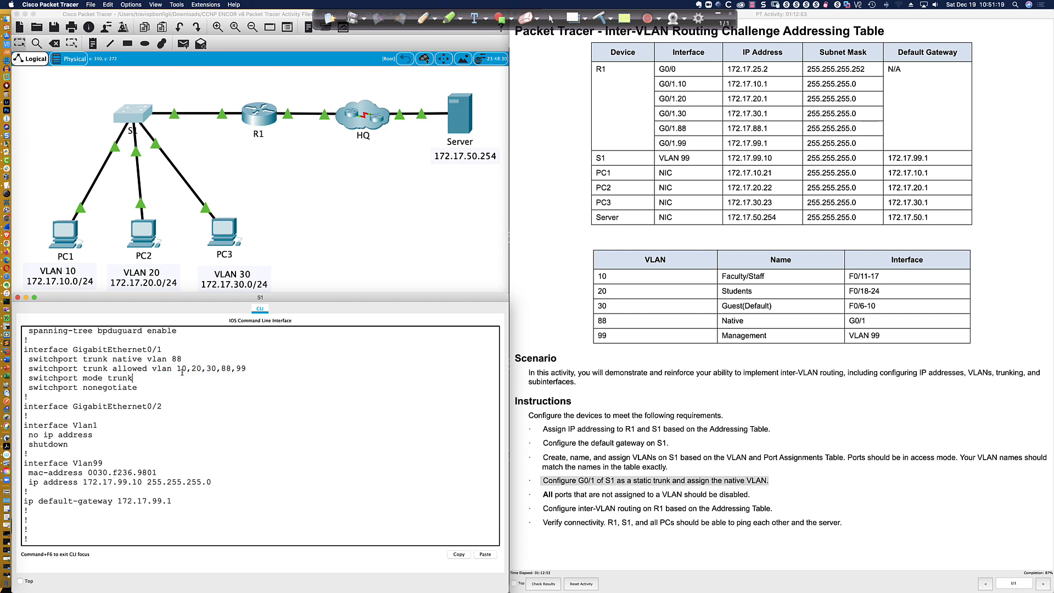
Leave the configuration listing, show S1's trunk interfaces with do sh int tru, and examine the active and spanning-tree forwarding VLANs.
type("do s")
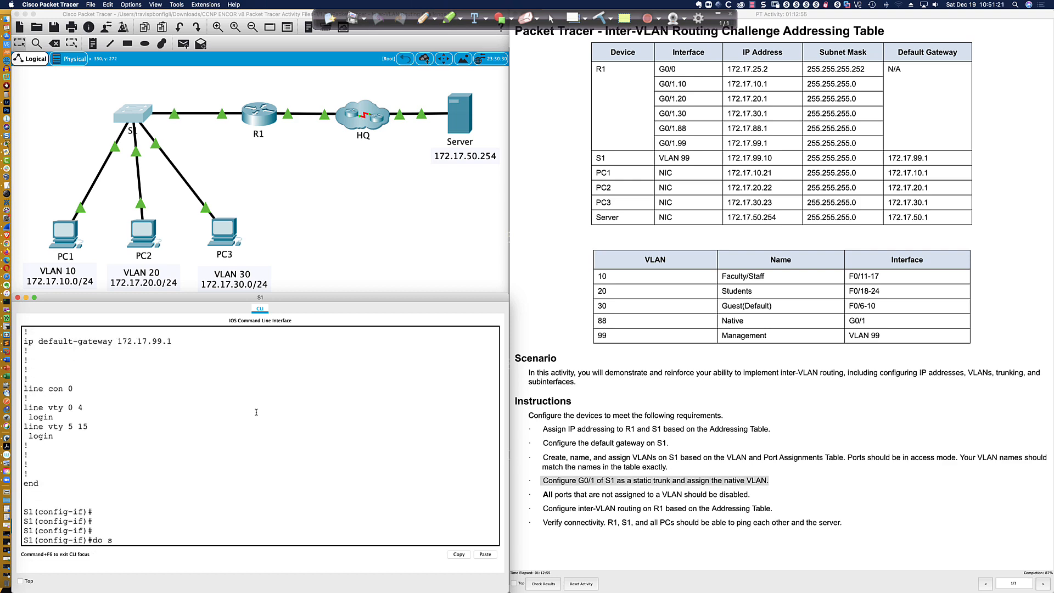
type("h int tru")
key("Return")
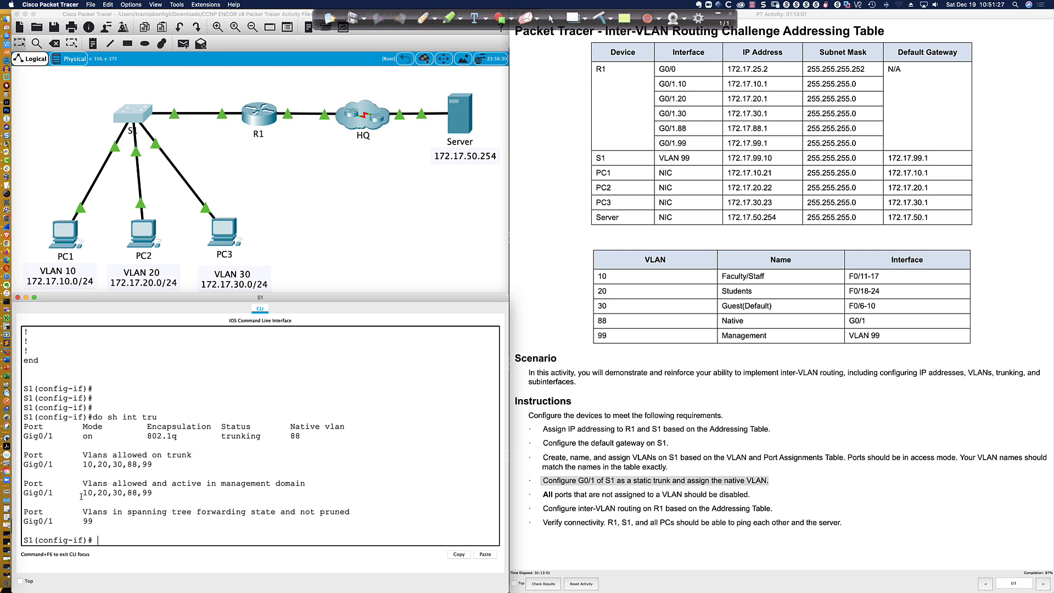
left_click_drag(82, 484, 161, 493)
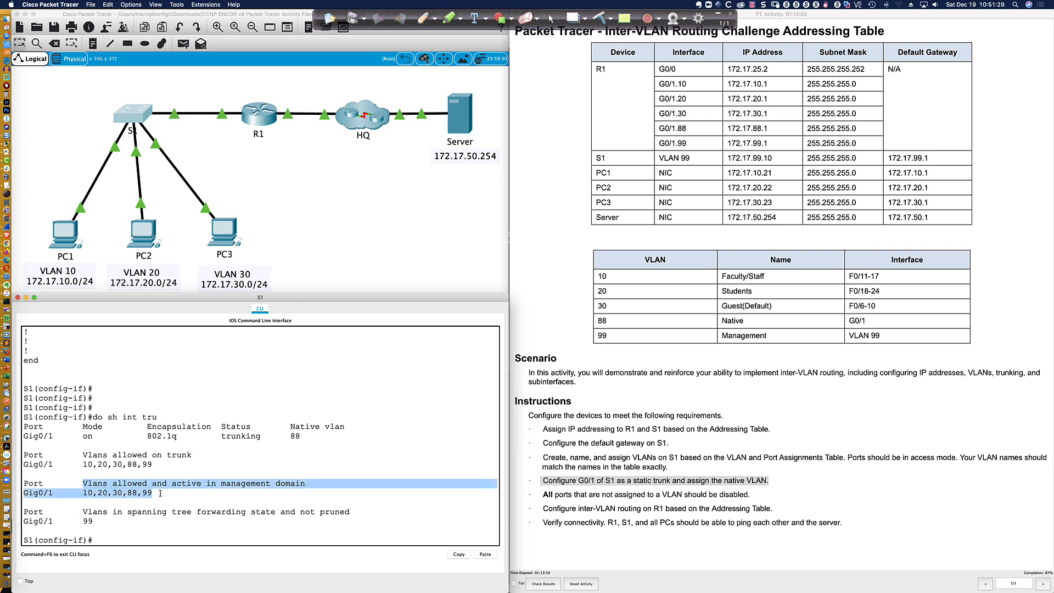
left_click_drag(25, 514, 98, 522)
left_click(134, 528)
Repeat the trunk interface listing on S1 and highlight the Gig0/1 VLANs in spanning tree forwarding state.
key("Up")
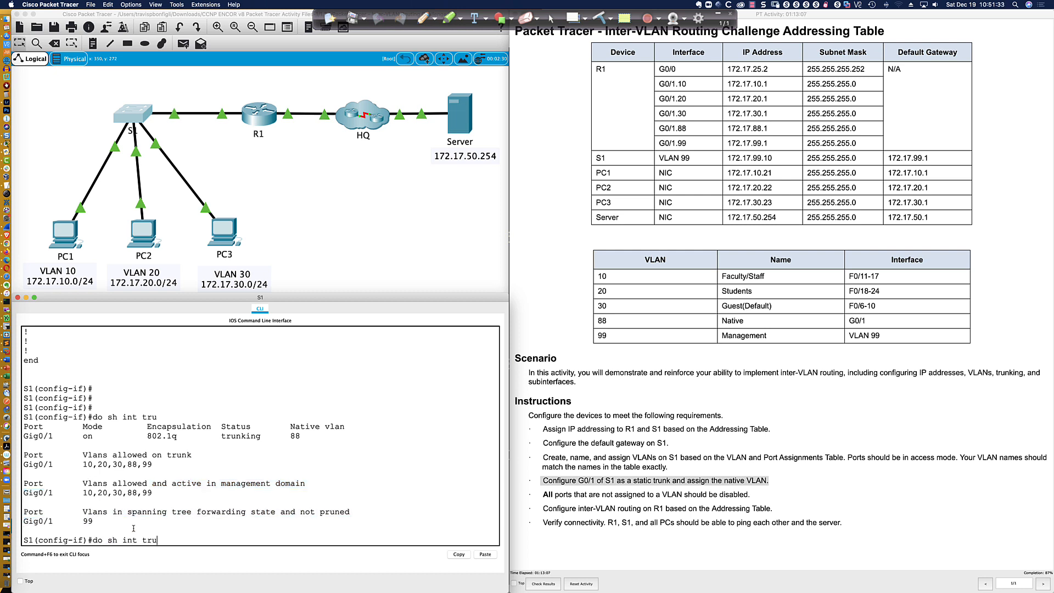
key("Return")
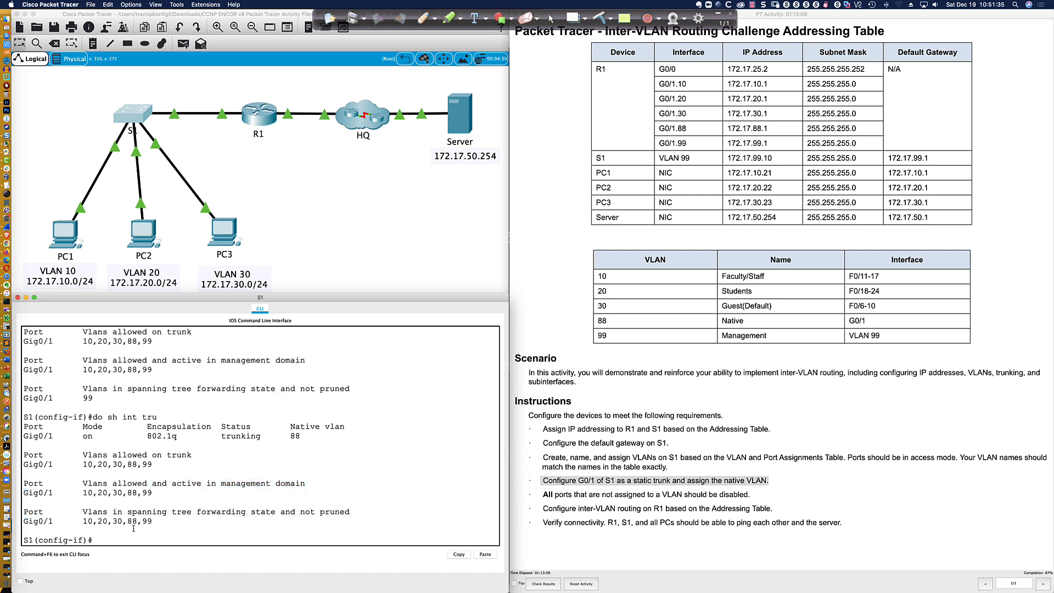
key("Return")
key("Return")
key("Return")
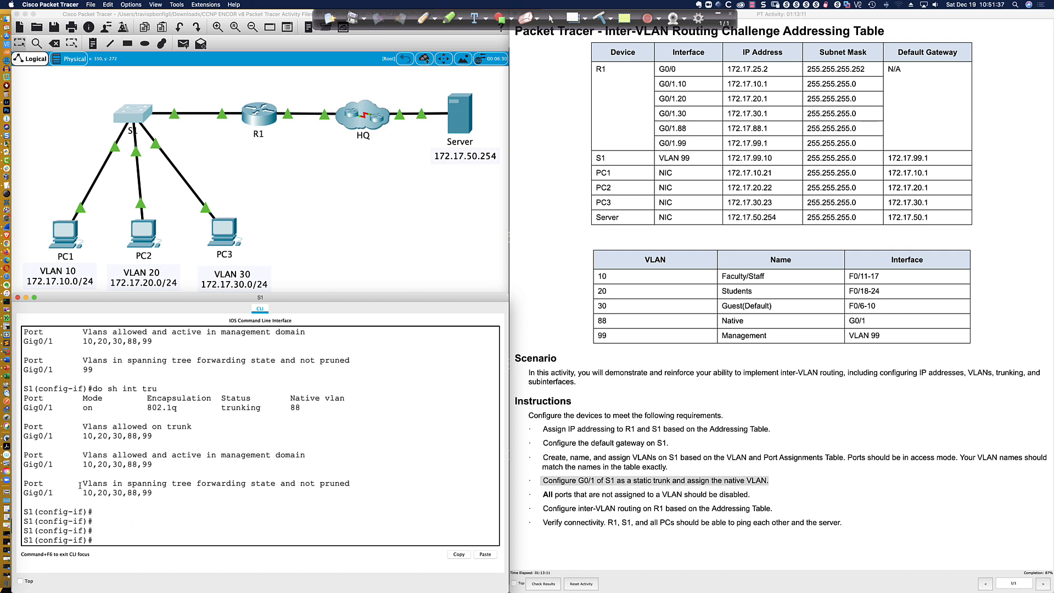
left_click_drag(30, 484, 166, 493)
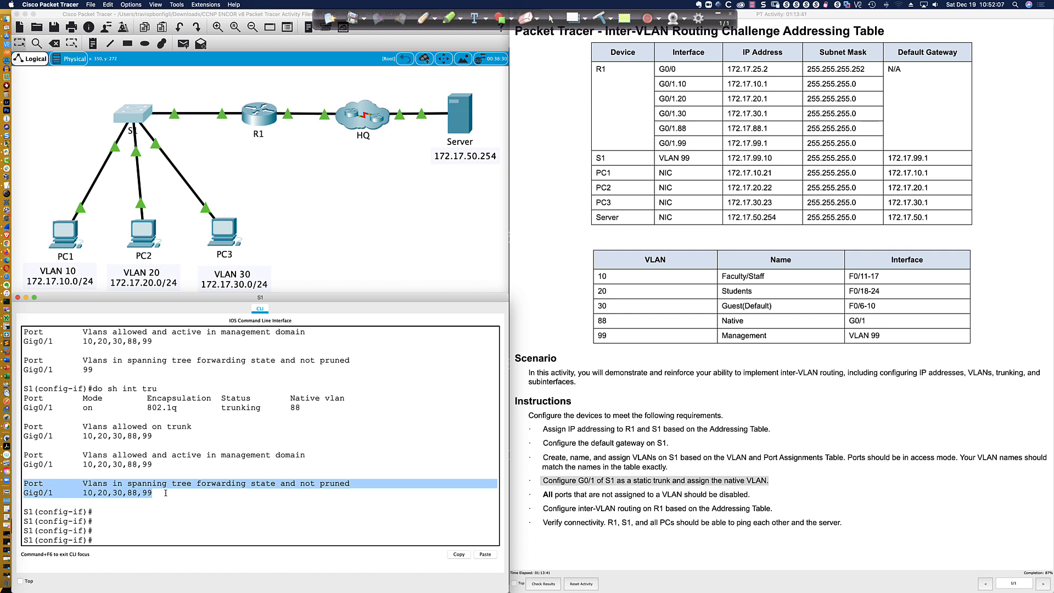
left_click(165, 493)
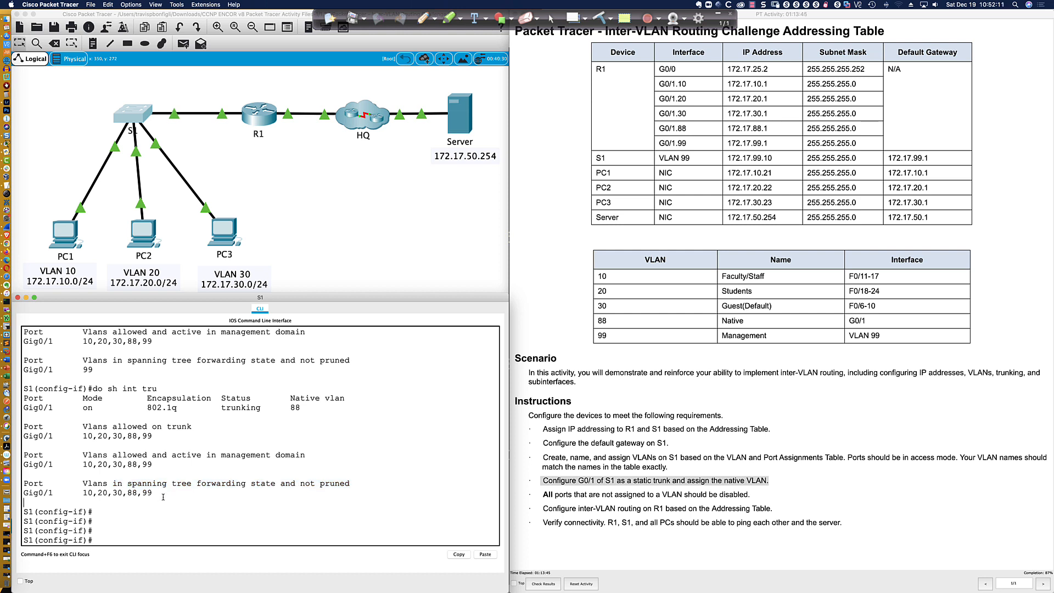
left_click_drag(84, 493, 156, 492)
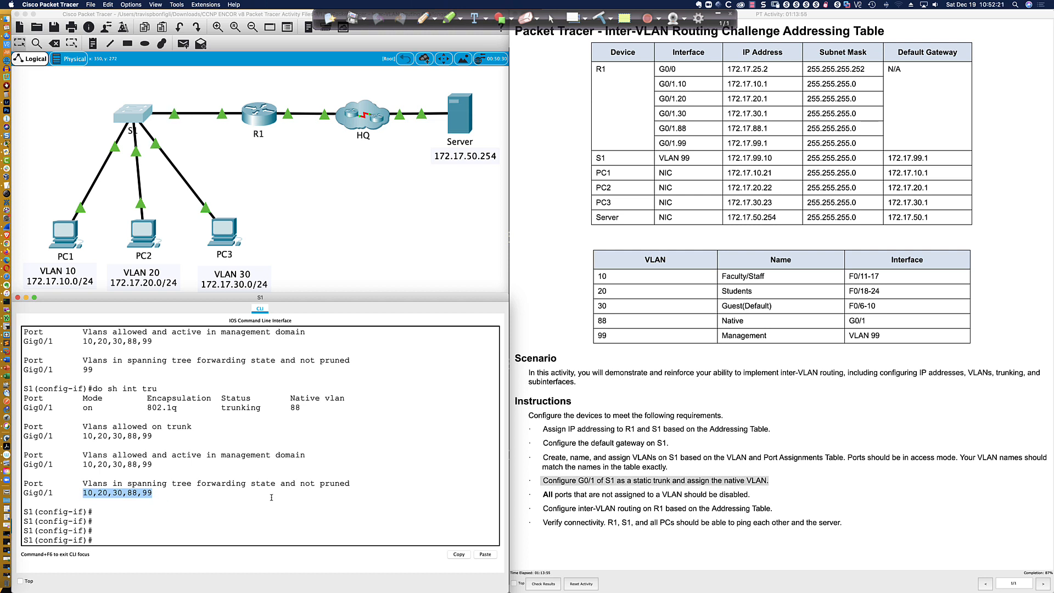
Highlight the instruction that all ports not assigned to a VLAN should be disabled.
left_click(541, 494)
left_click_drag(541, 494, 750, 496)
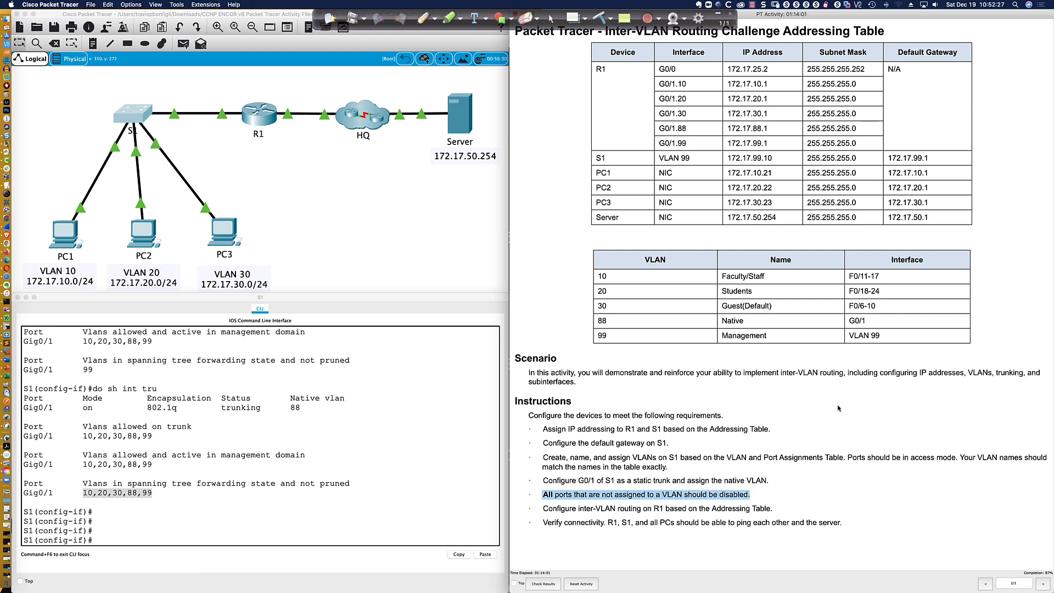
Show S1's running configuration with do sh run, read the interface entries from FastEthernet0/1 to FastEthernet0/10, and leave the listing.
left_click(421, 454)
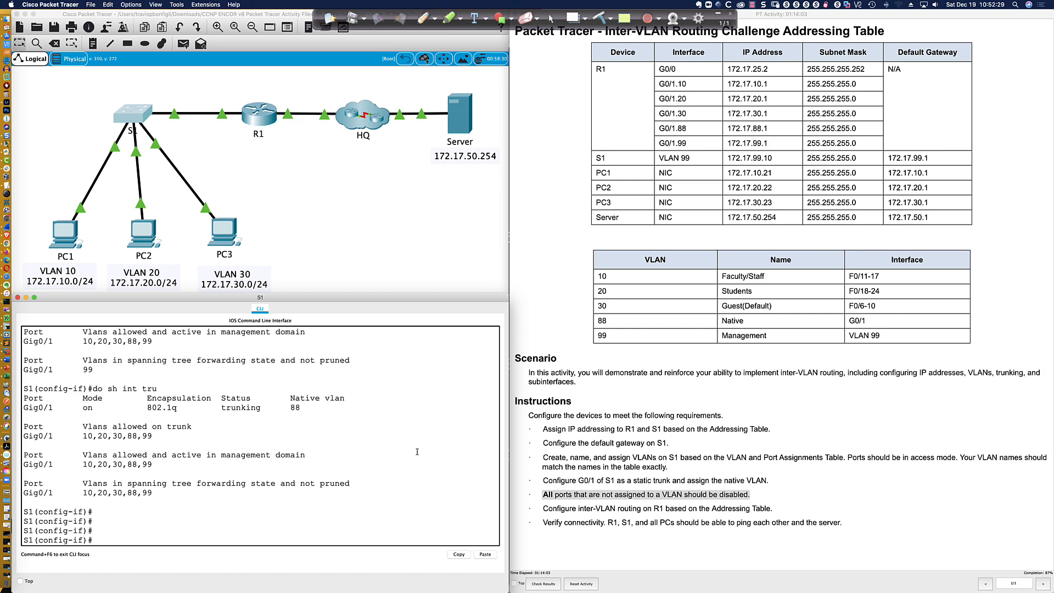
key("Return")
key("Return")
type("do sh run")
key("Return")
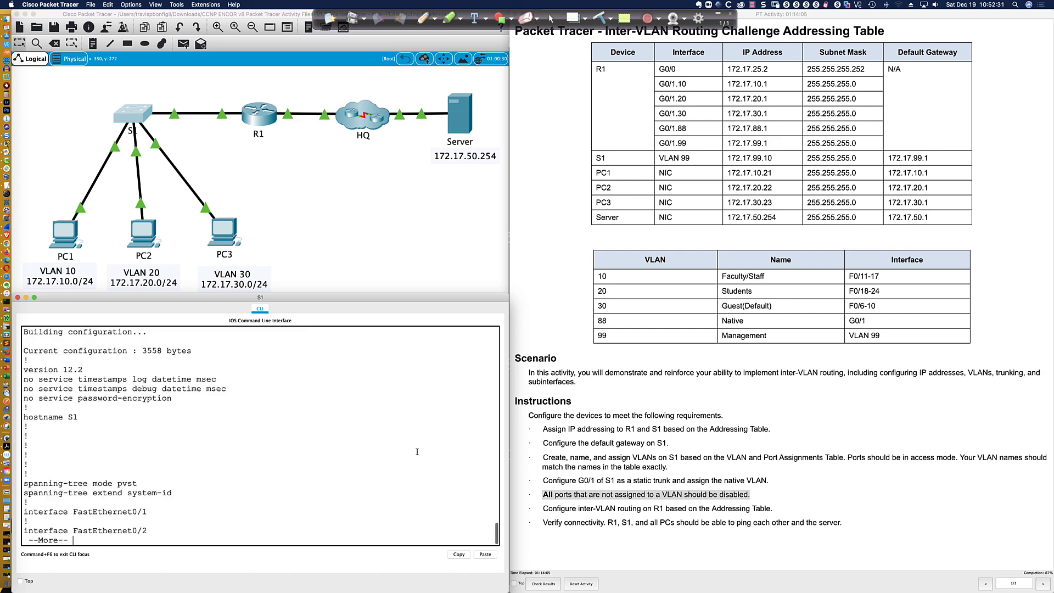
key("Return")
key("Return")
key("Return")
key("Return")
key("Return")
key("Return")
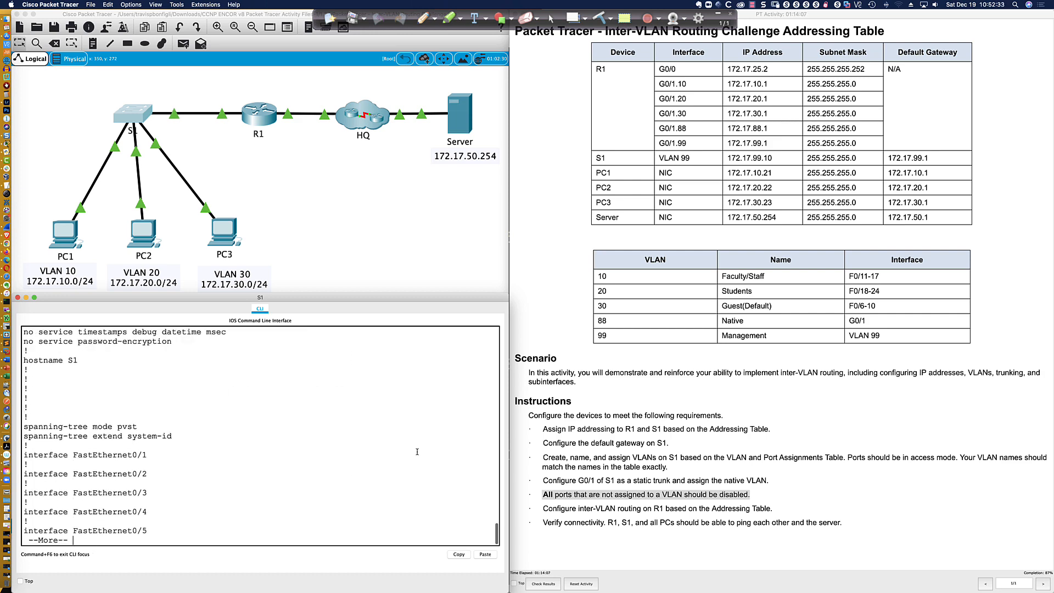
key("Return")
key("Return")
key("Return")
key("Return")
key("Return")
key("Return")
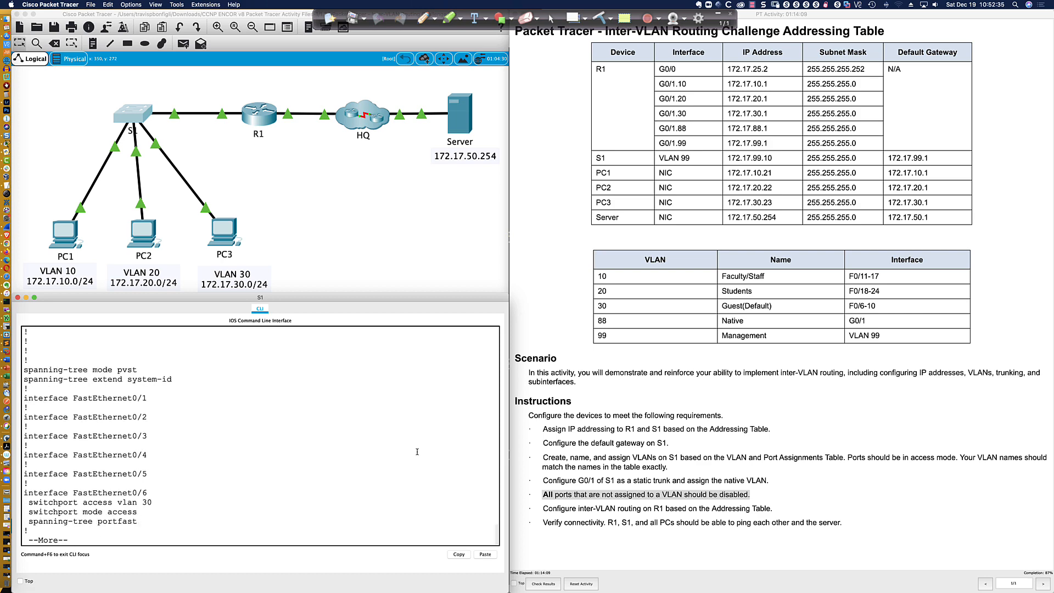
key("Return")
key("Return")
key("Return")
key("Return")
key("Return")
key("Return")
key("Return")
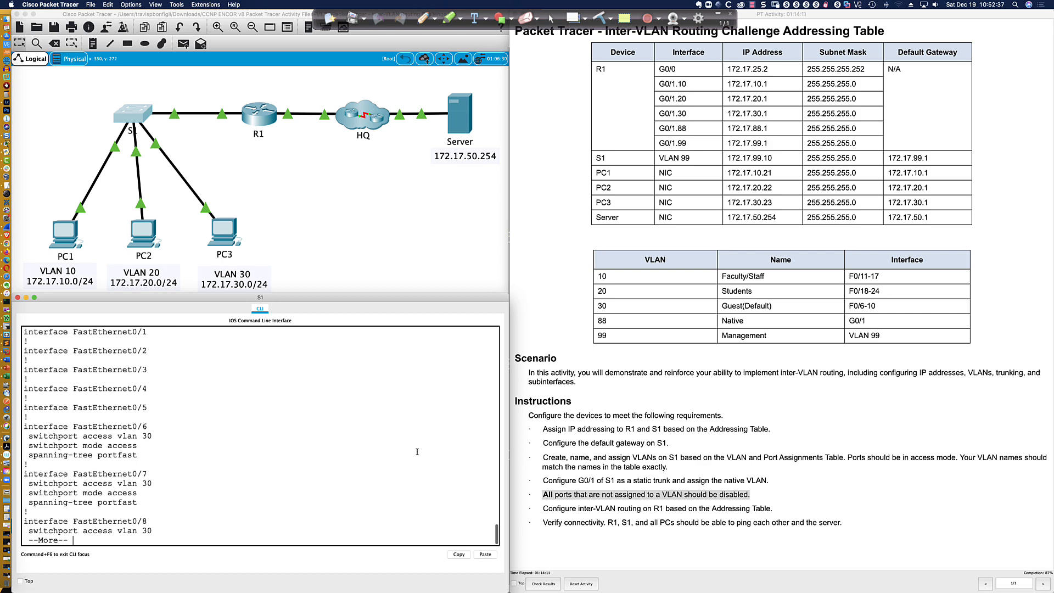
key("Return")
key("Return")
key("Return")
key("Return")
key("Return")
key("Return")
key("Return")
key("Return")
key("Return")
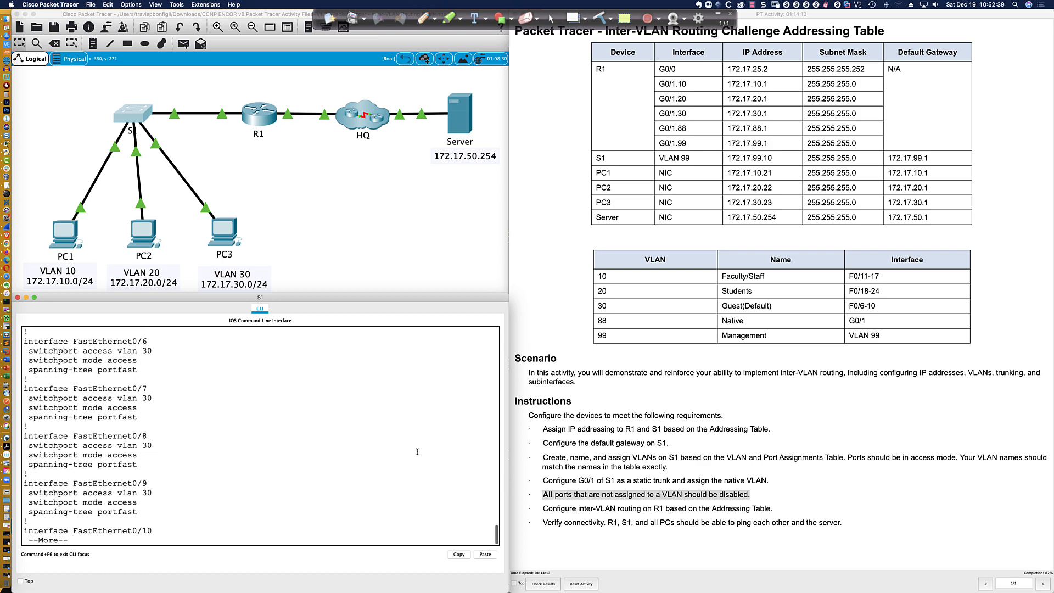
key("q")
List S1's VLANs with do sh vlan bri and highlight the ports belonging to default VLAN 1.
key("Return")
key("Return")
key("Return")
type("do s")
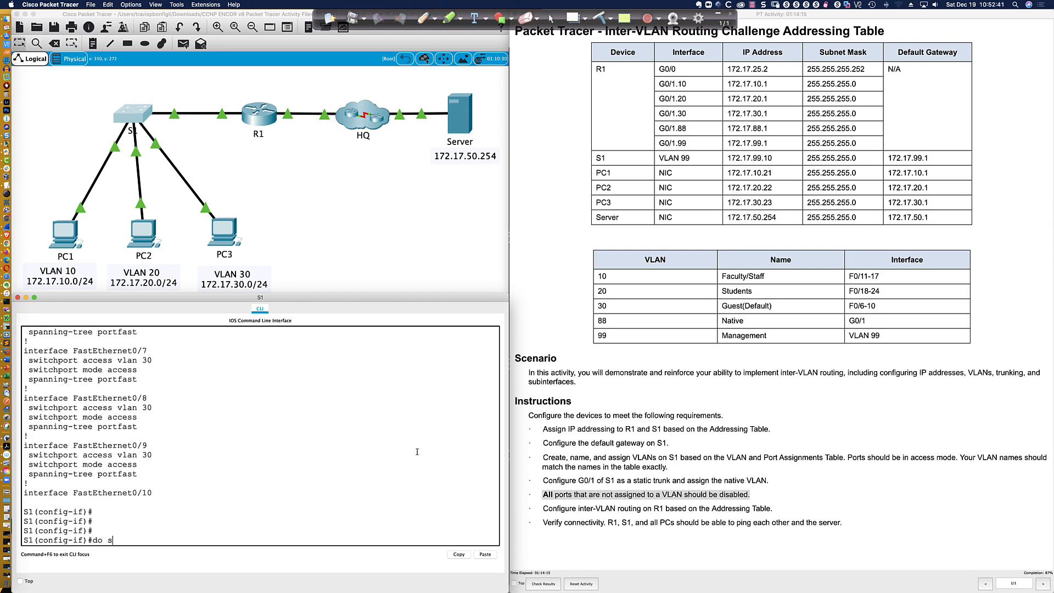
type("h vlan bri")
key("Return")
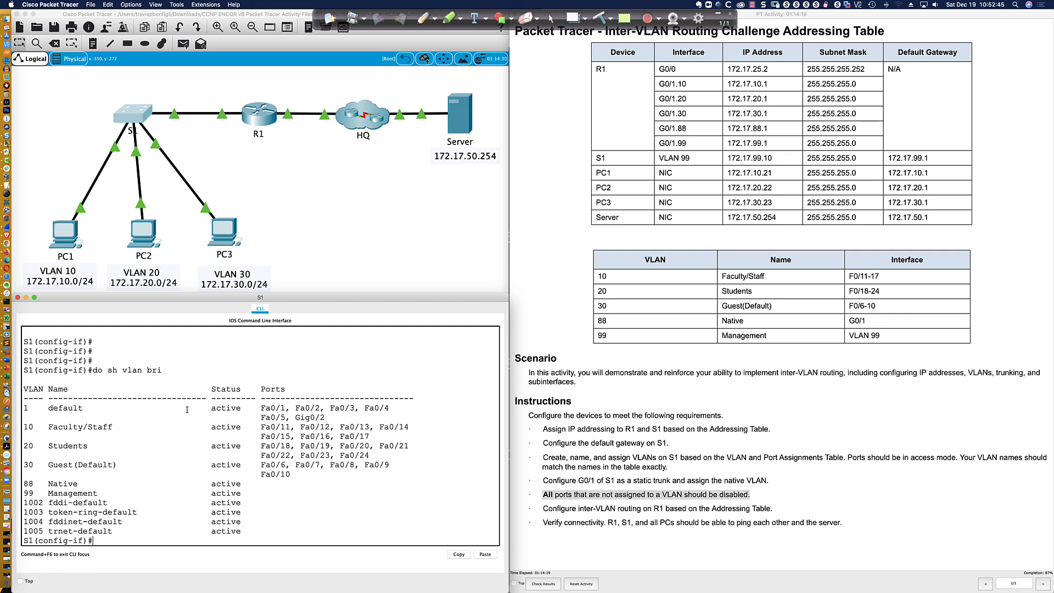
left_click_drag(25, 408, 330, 417)
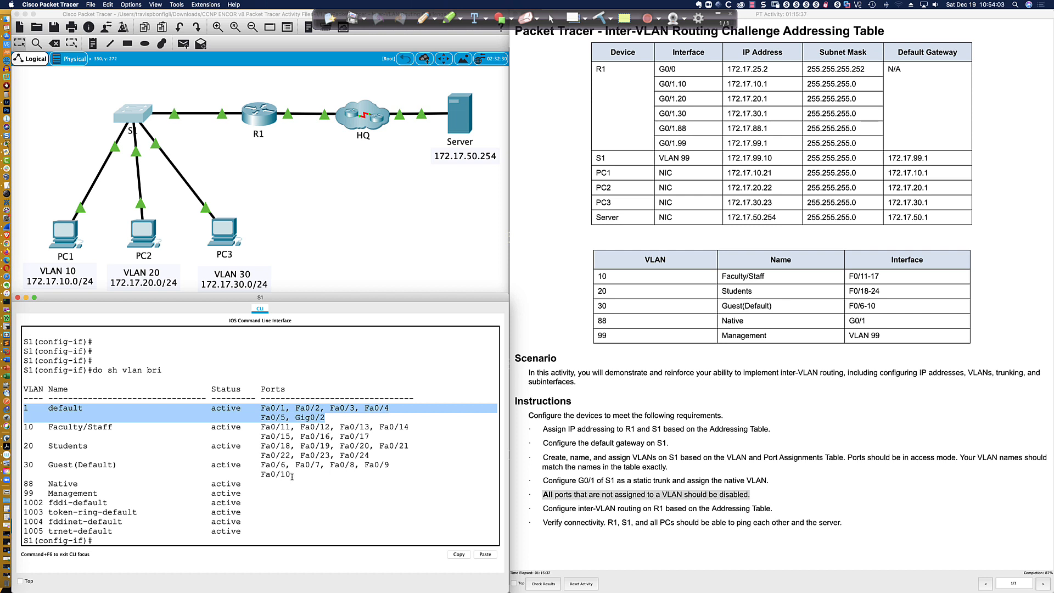
Highlight the port assignments of VLANs 1, 10, 20 and 30, and examine the VLAN table as a whole.
left_click_drag(291, 477, 243, 408)
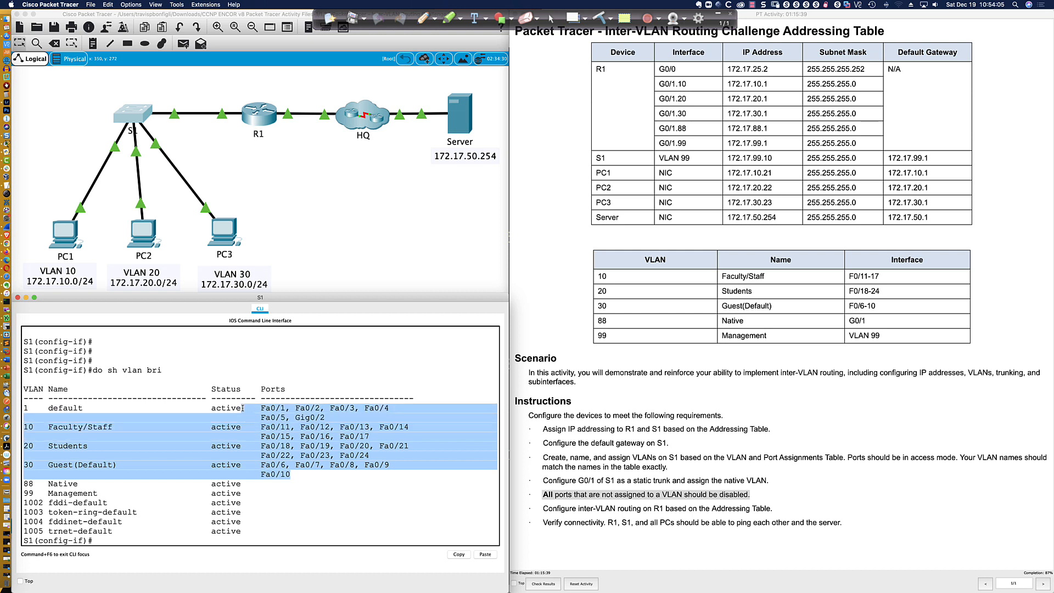
left_click(295, 476)
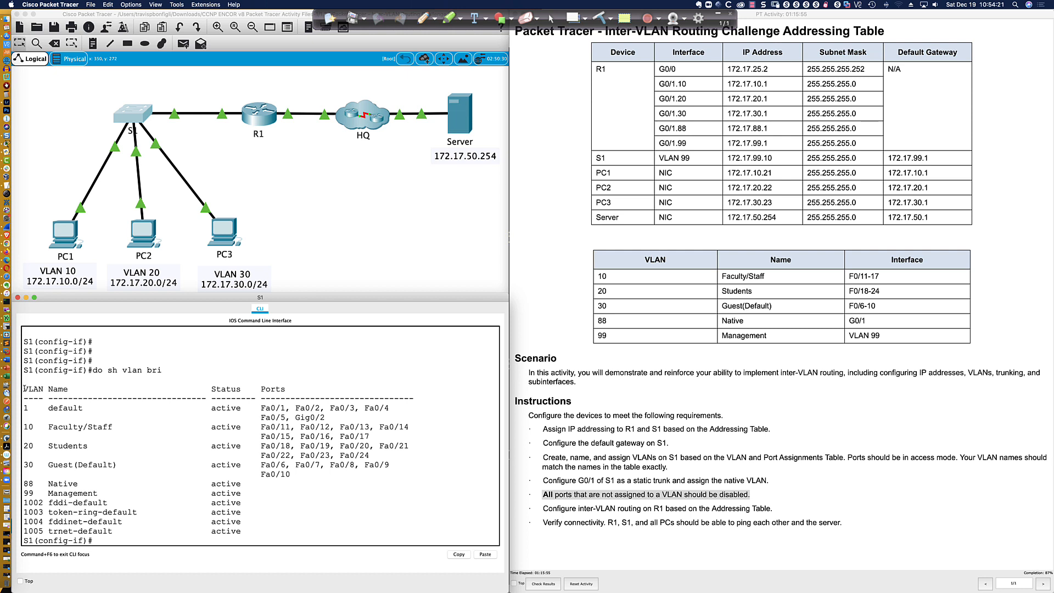
left_click_drag(23, 388, 397, 513)
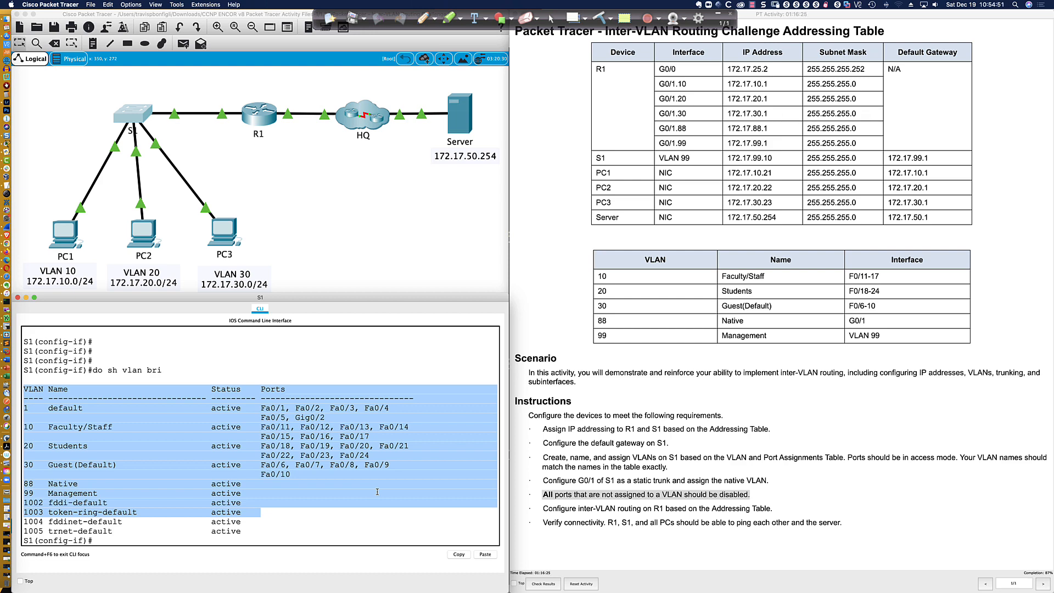
left_click(312, 474)
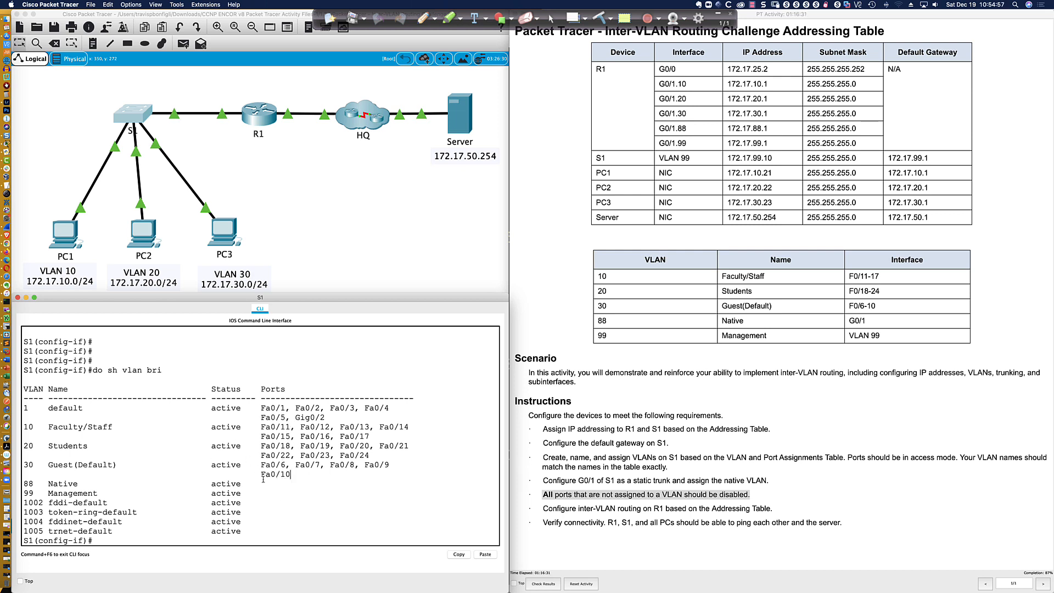
Highlight the VLAN 88 Native row in S1's VLAN table and examine its ports column.
left_click_drag(25, 484, 242, 483)
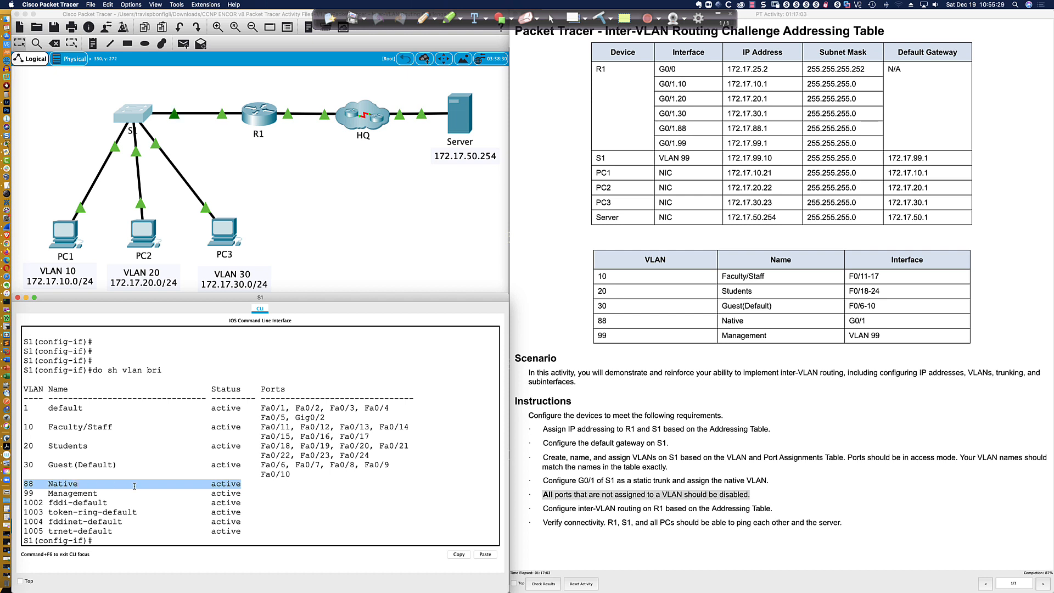
double_click(76, 484)
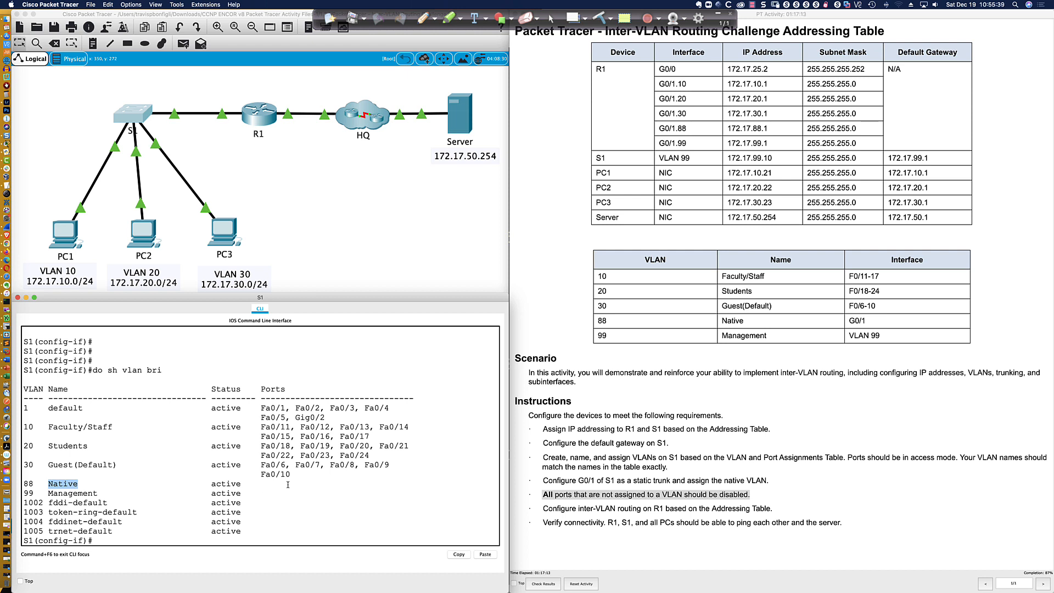
left_click_drag(285, 485, 199, 436)
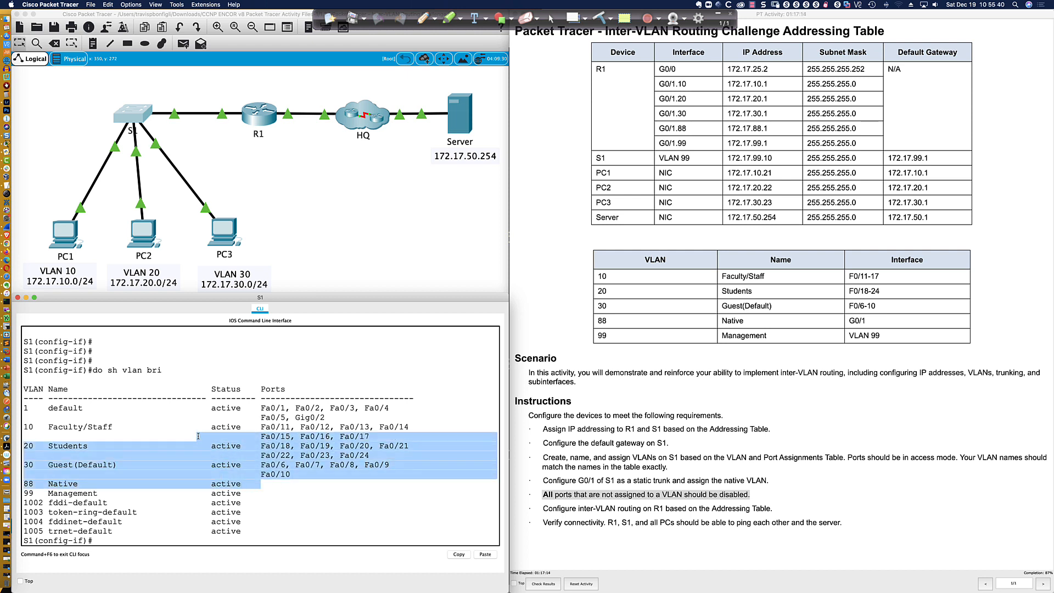
left_click(283, 486)
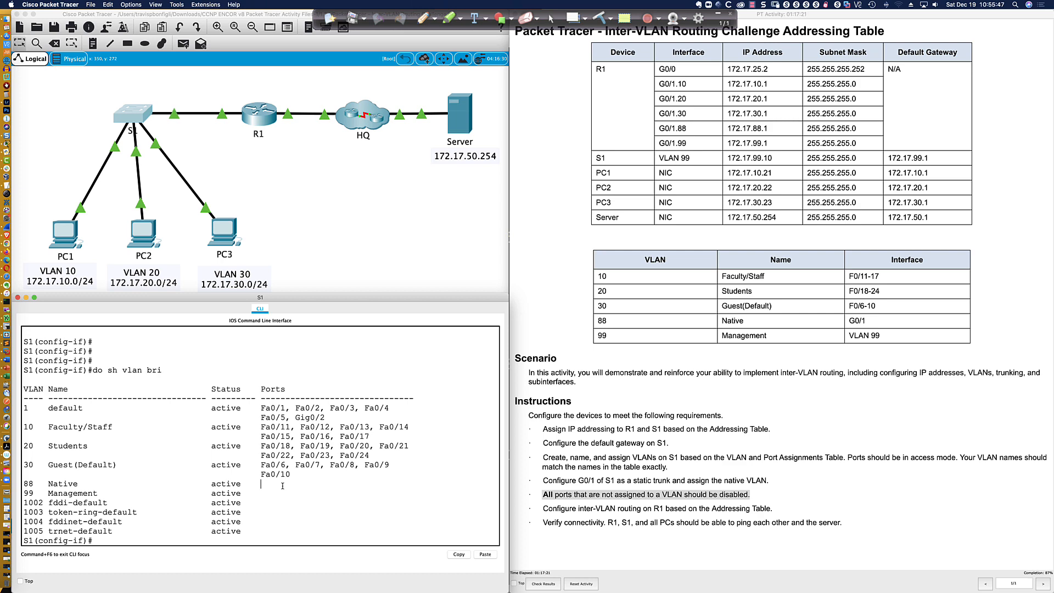
Review the VLAN table again and highlight the default row listing Fa0/1 to Fa0/5 and Gig0/2 as the unassigned ports.
scroll(283, 485, "up", 2)
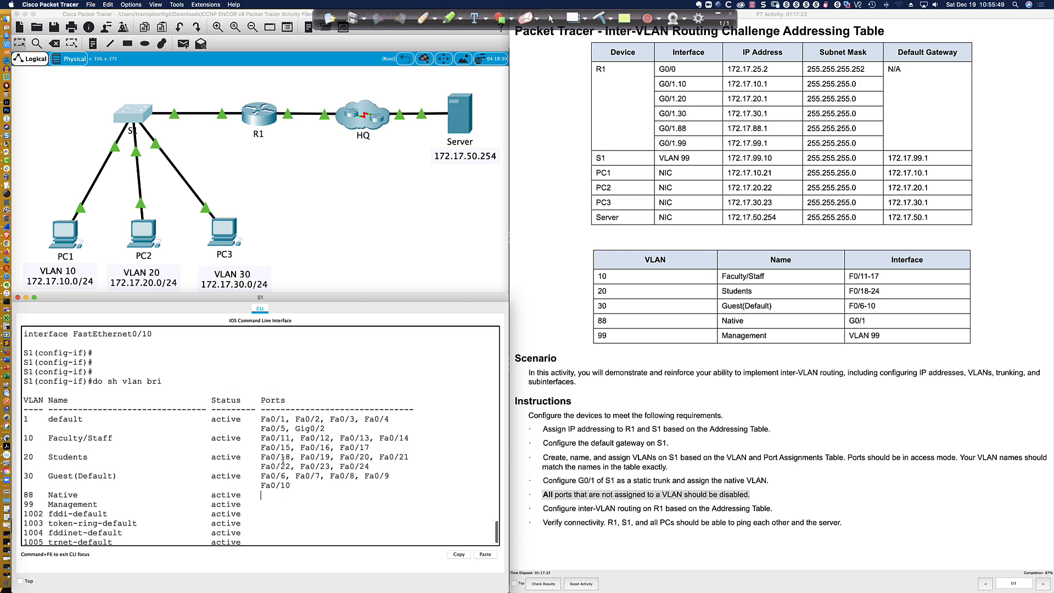
scroll(296, 455, "down", 2)
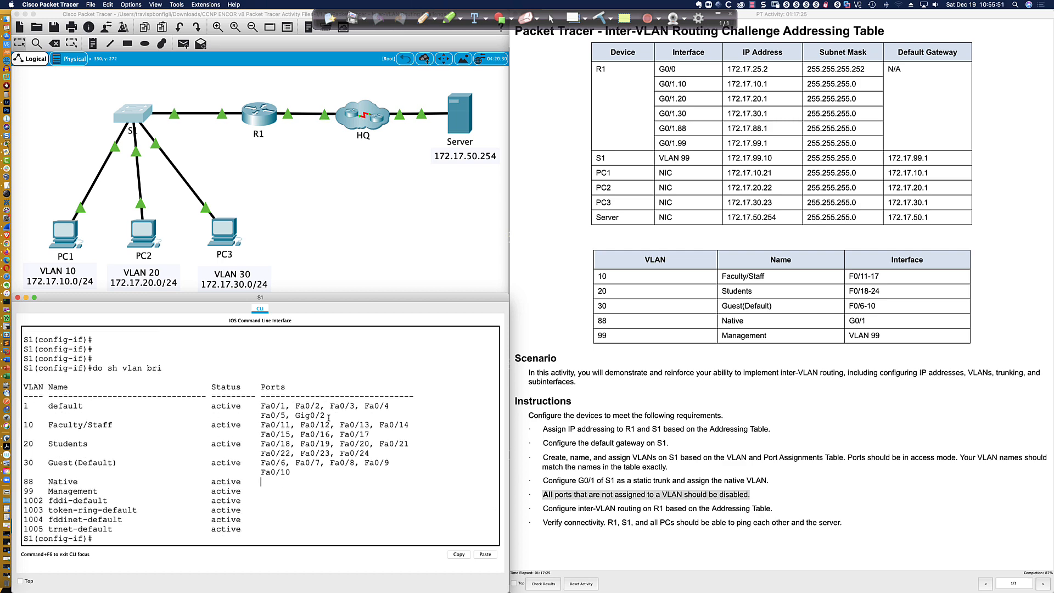
mouse_move(327, 417)
left_mouse_down()
mouse_move(26, 407)
mouse_move(328, 415)
left_mouse_up()
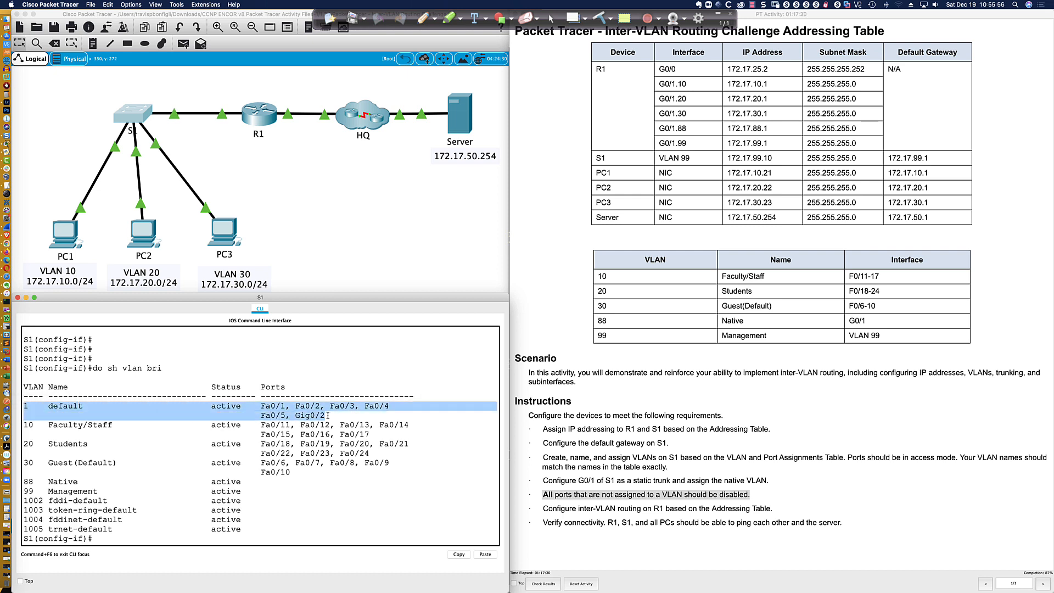
Shut down S1's unassigned interfaces as one range, fa0/1-5,gi0/2.
left_click(132, 541)
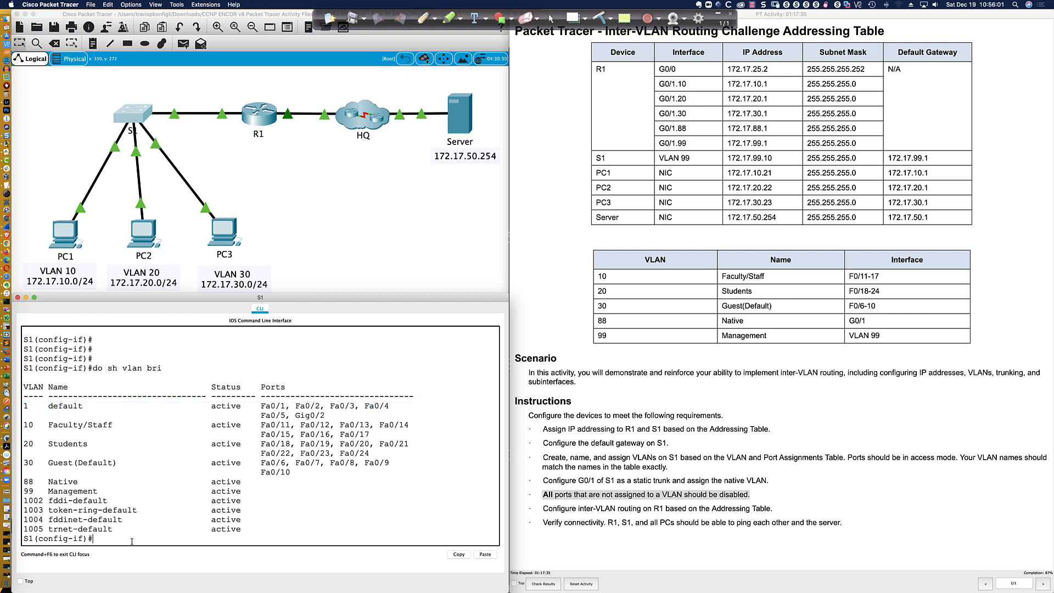
type("int range fa0/1-5,gi0/2")
key("Return")
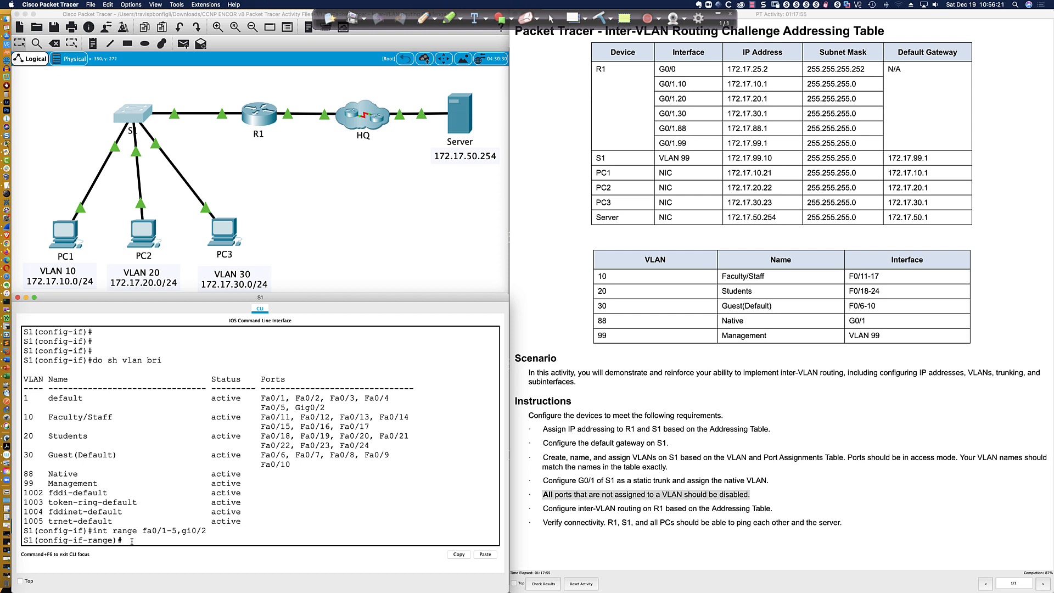
type("shut")
key("Return")
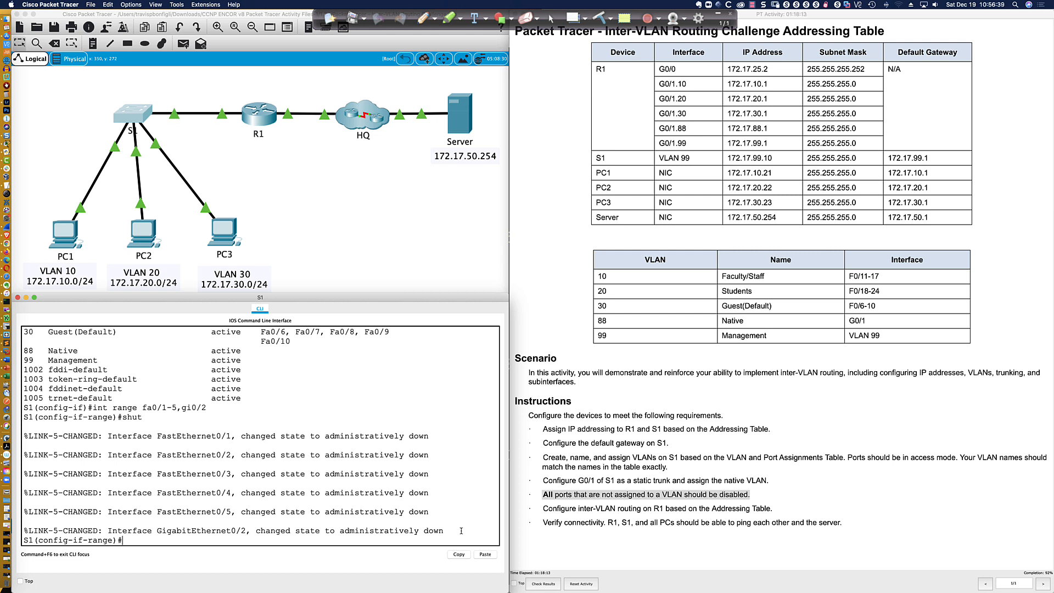
Set the selected range of disabled S1 ports to access mode with switchport mode access.
type("swi")
key("Tab")
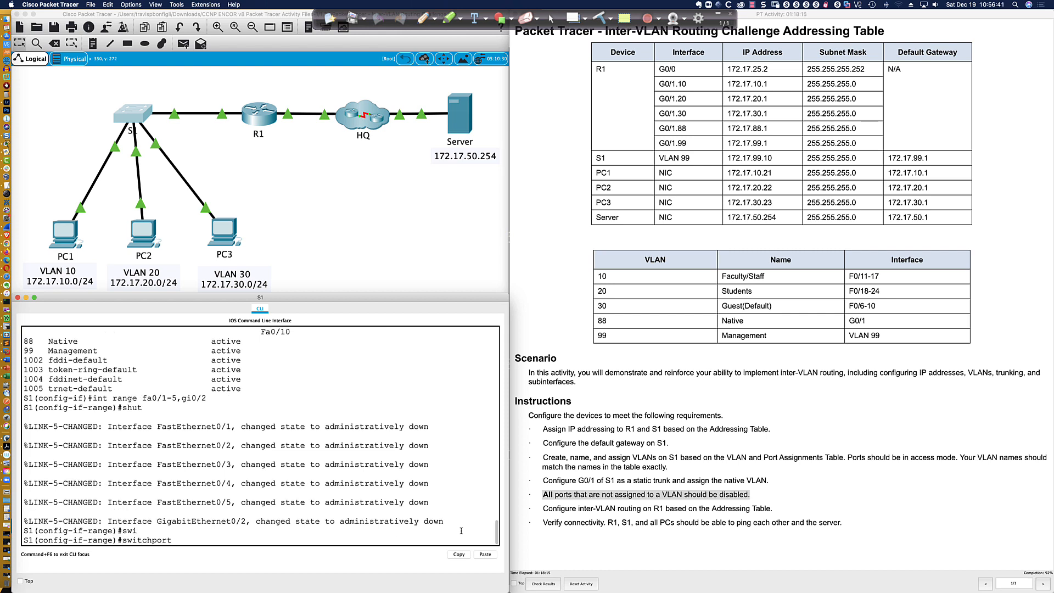
type("mode ac")
type("c")
key("Tab")
key("Return")
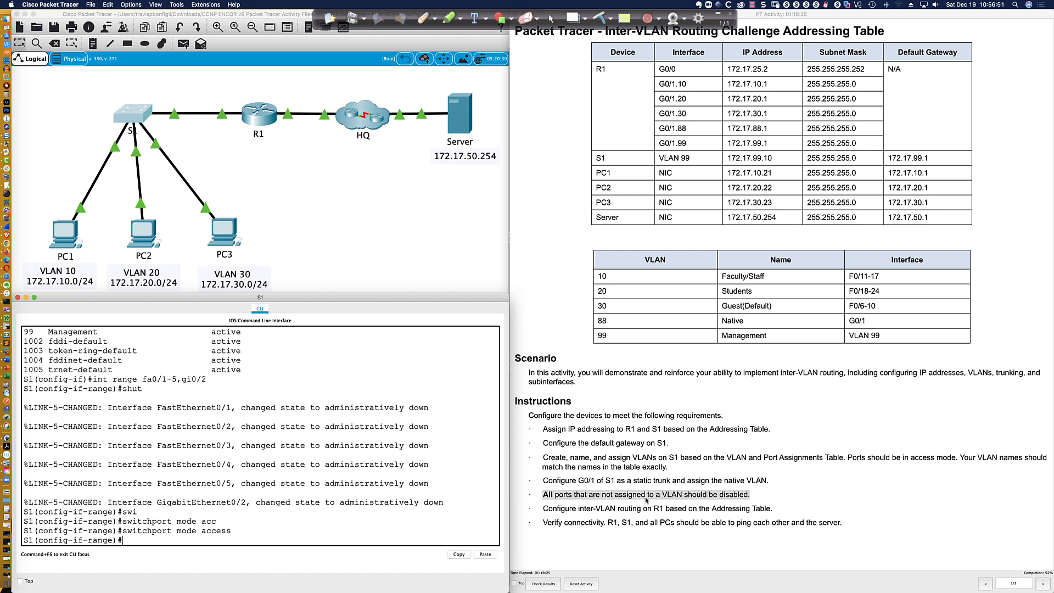
Highlight the instruction to configure inter-VLAN routing on R1 based on the Addressing Table.
left_click(563, 516)
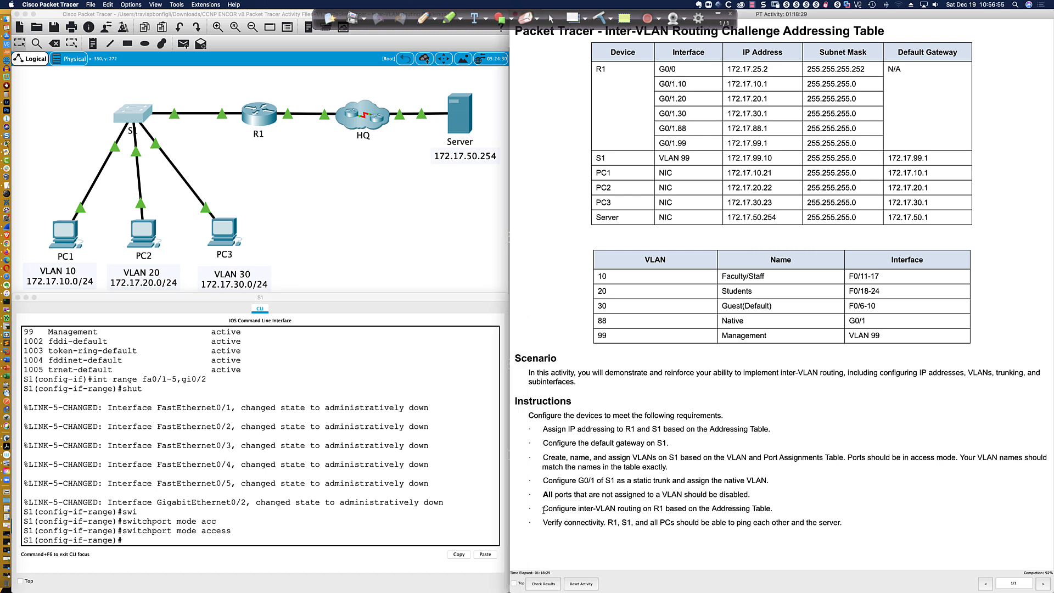
left_click_drag(543, 509, 772, 509)
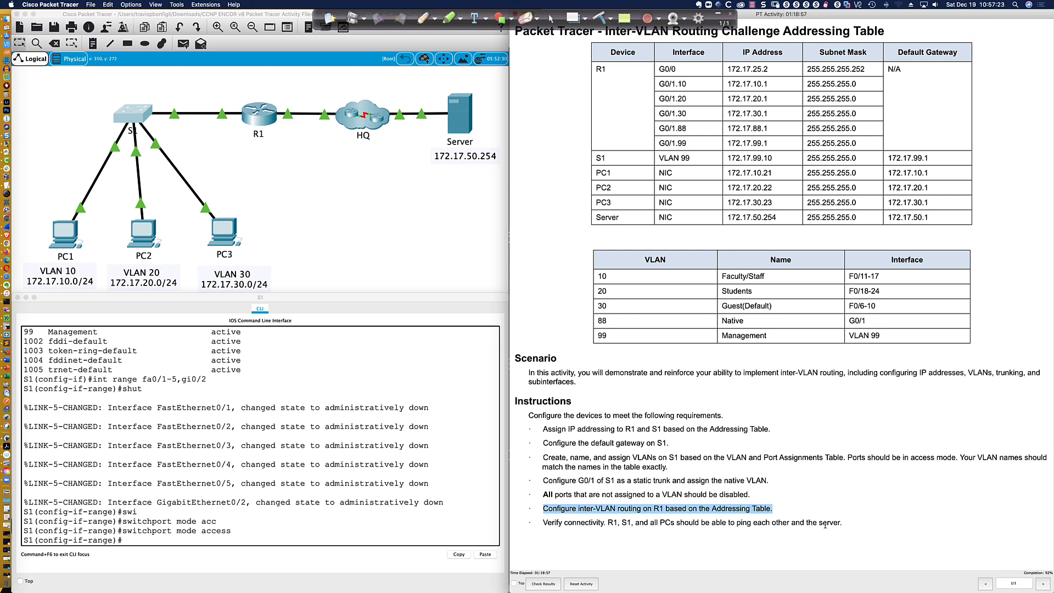
left_click(236, 532)
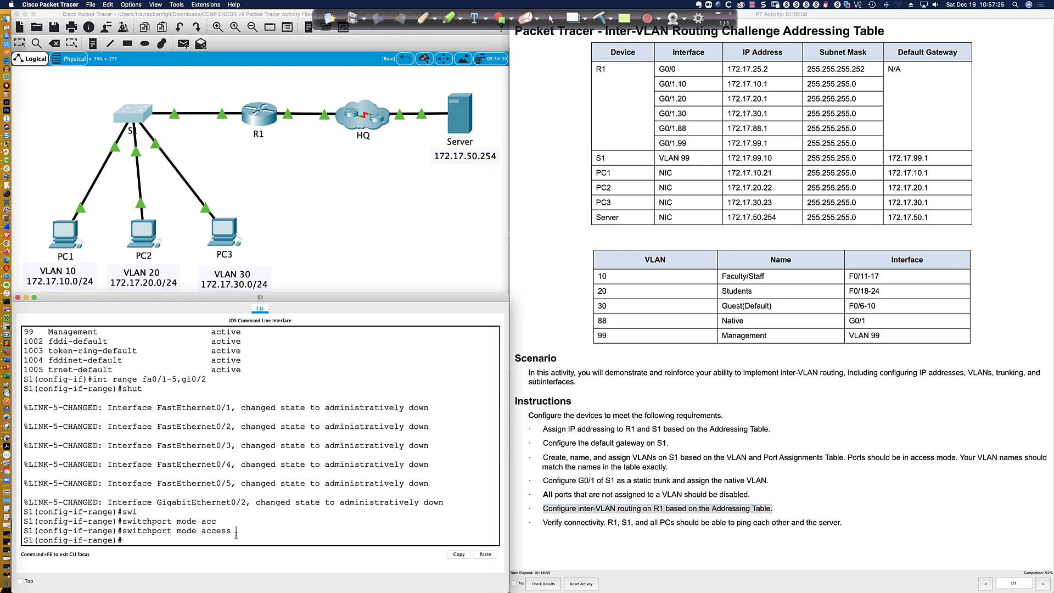
Open PC1 in a wider window, close its IP configuration, and ping 172.17.50.154 from its command prompt.
left_click(49, 228)
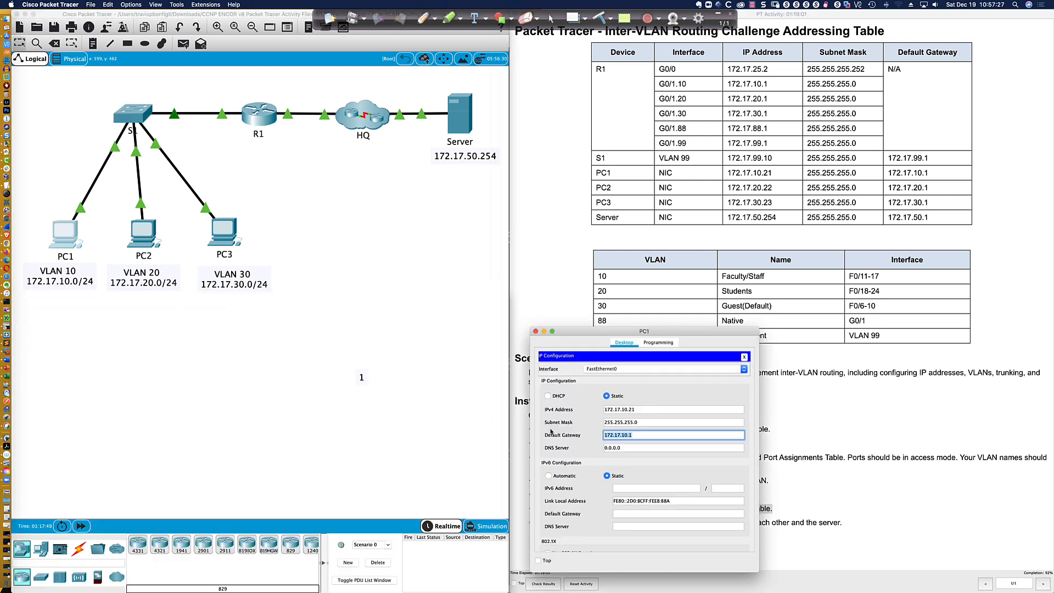
left_click_drag(598, 334, 93, 355)
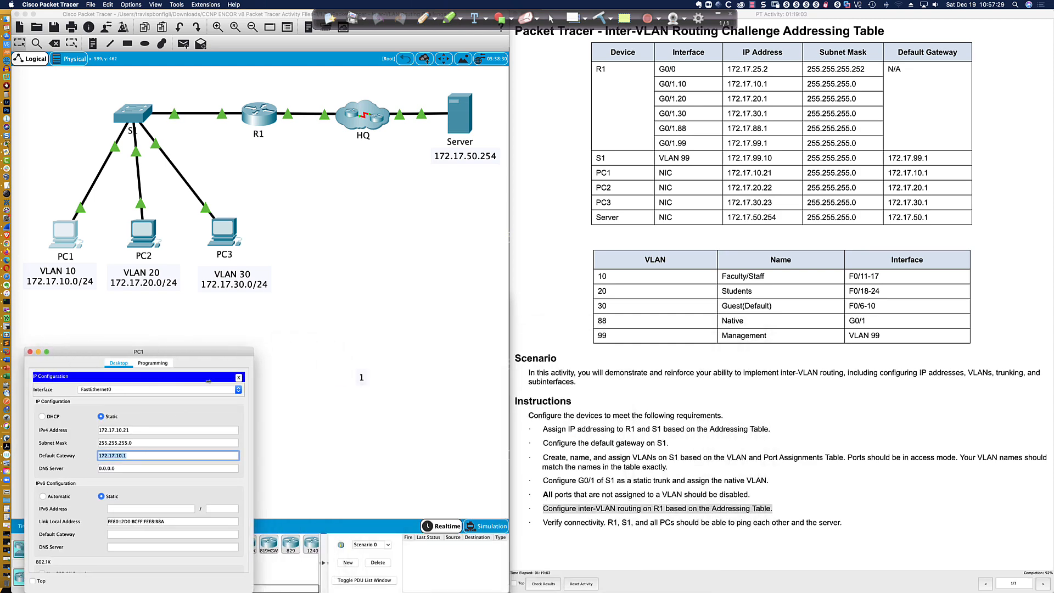
left_click_drag(253, 385, 461, 390)
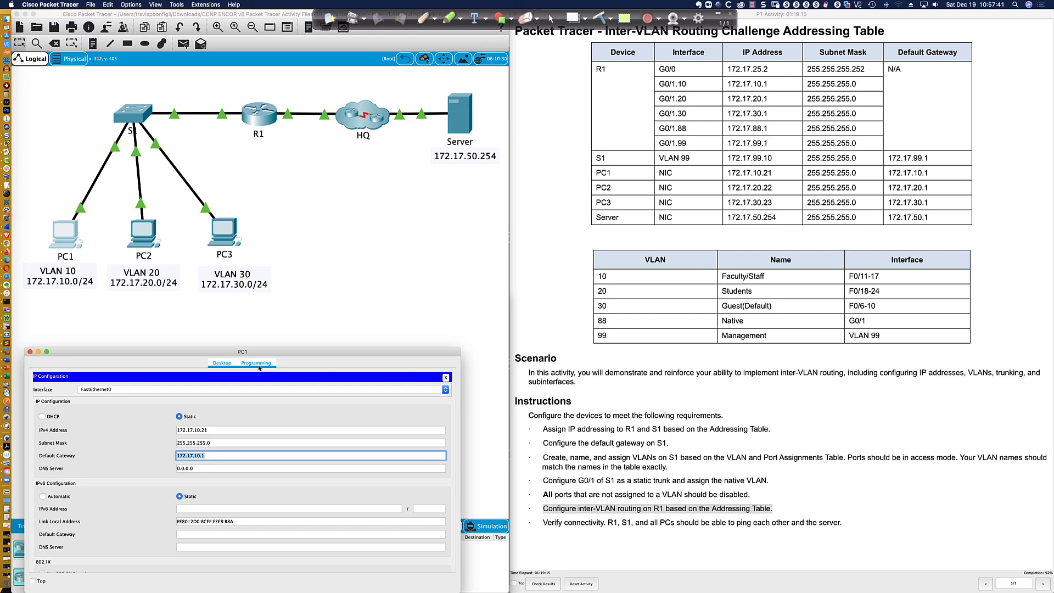
left_click(446, 377)
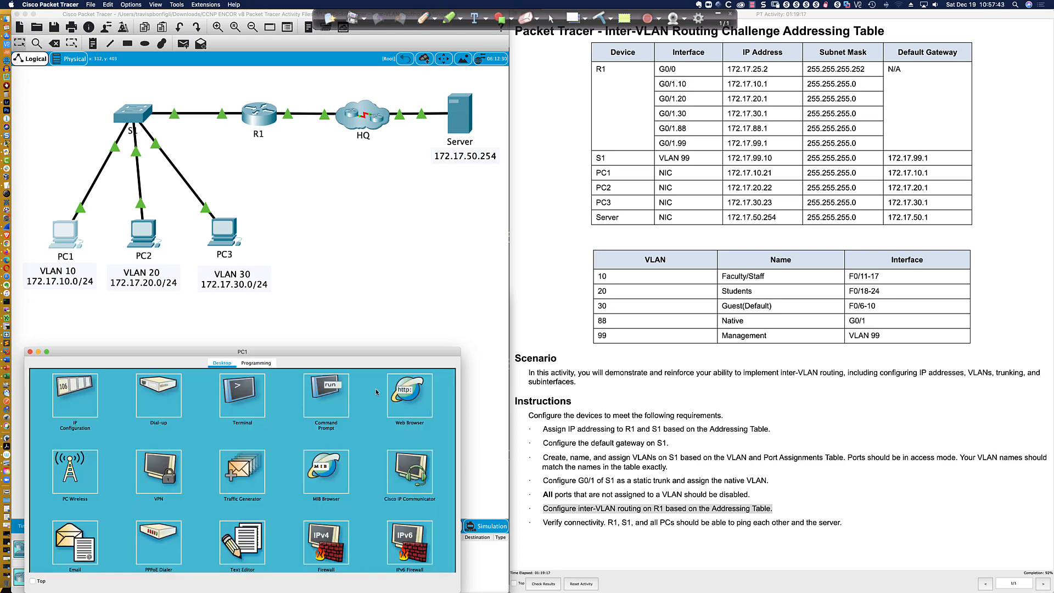
left_click(316, 395)
type("ping")
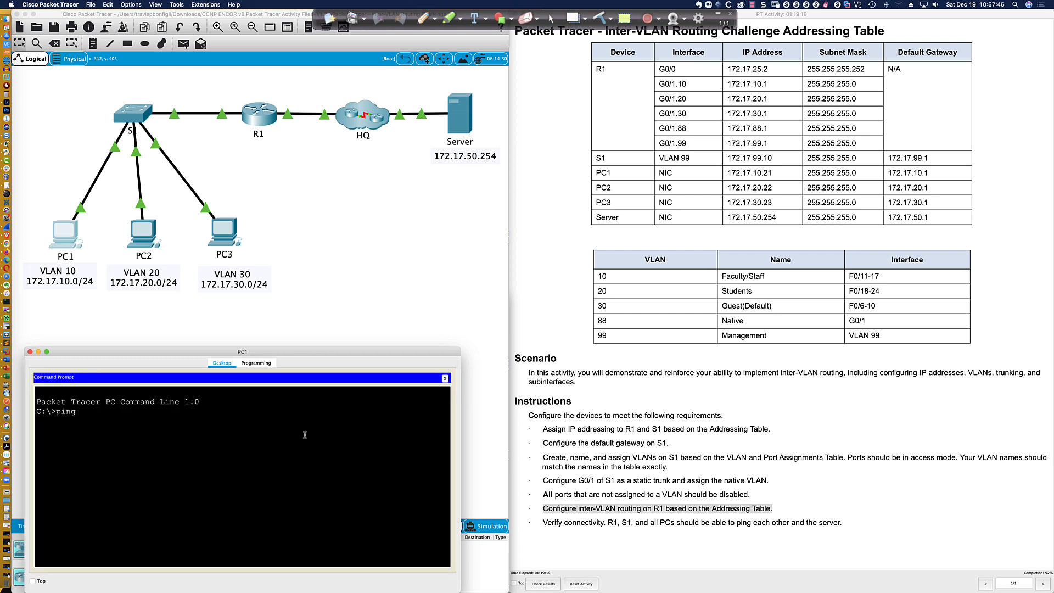
type(" 172.17.50.154")
key("Return")
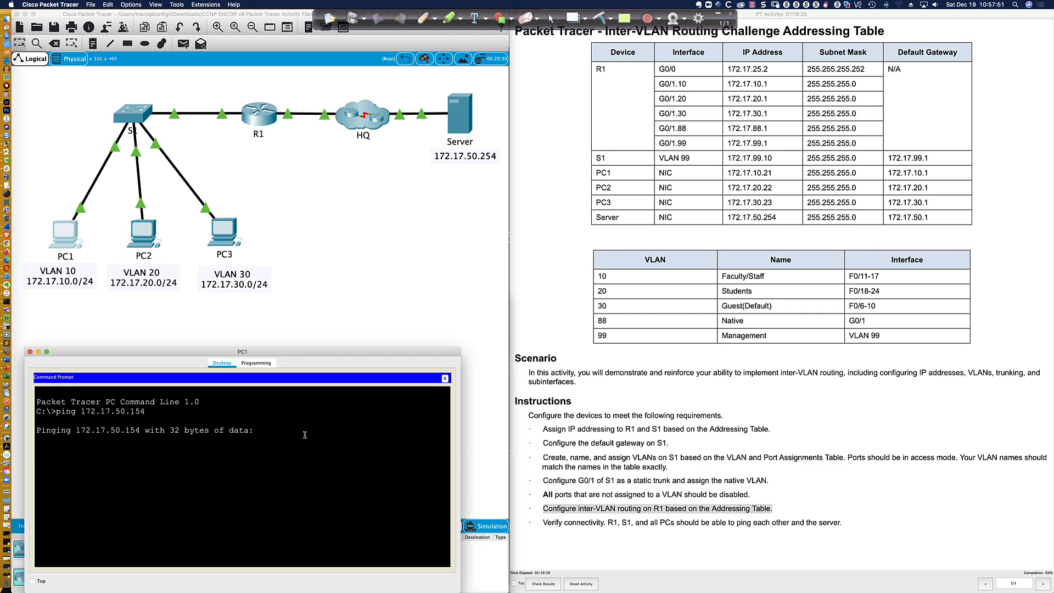
Open PC2 in a wider window, close its IP configuration, and list its ARP table with arp -a in the command prompt.
left_click(144, 234)
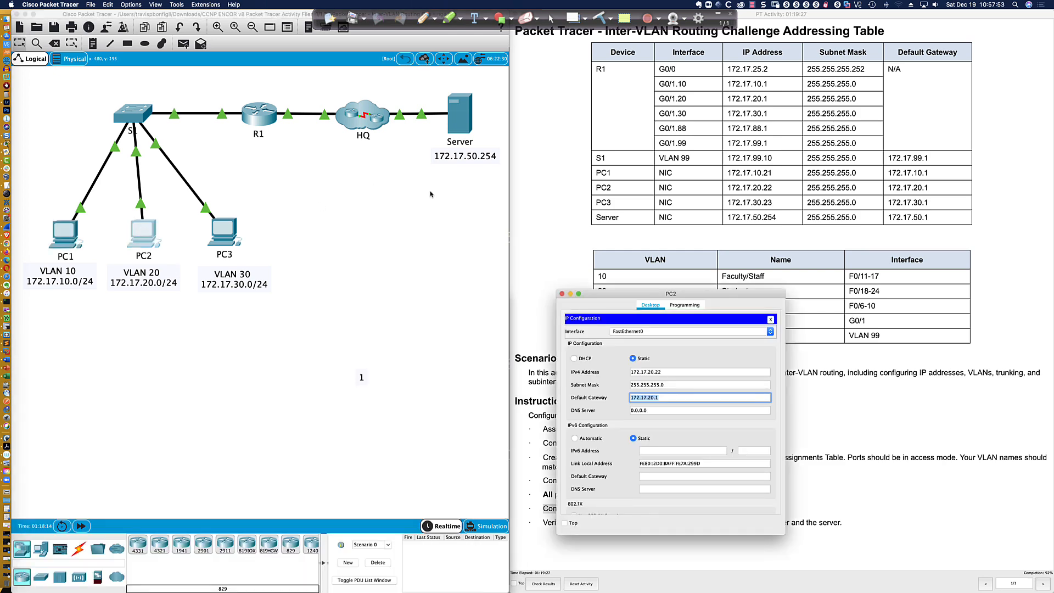
left_click_drag(624, 296, 80, 350)
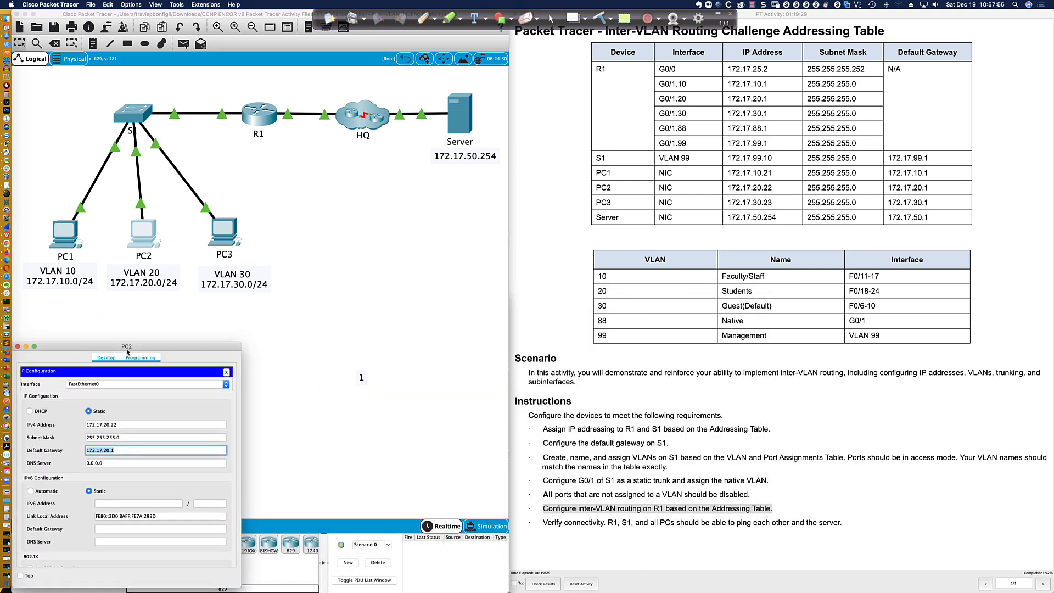
left_click_drag(240, 350, 515, 328)
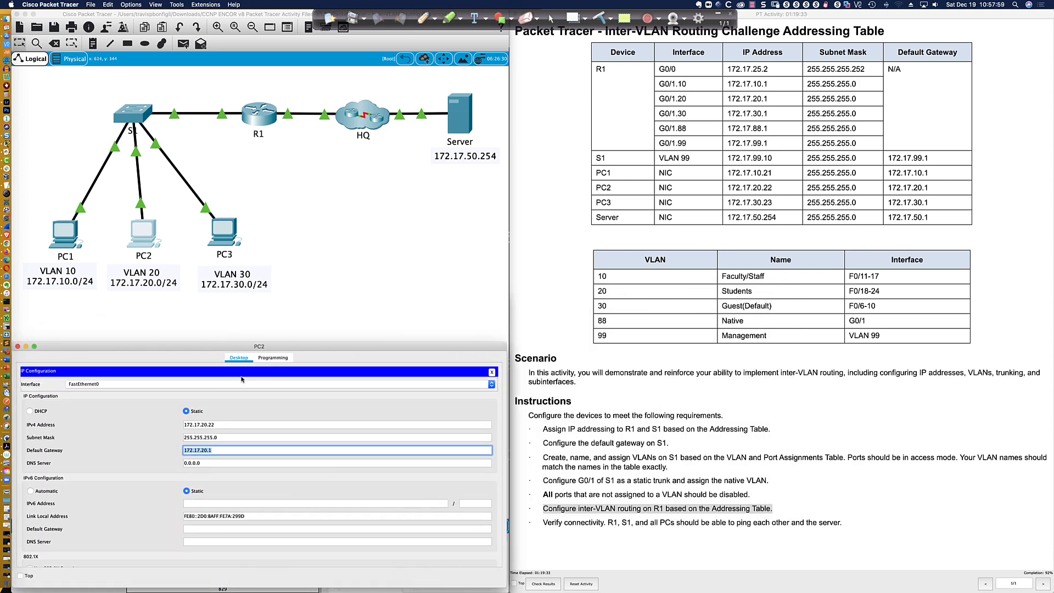
left_click(492, 372)
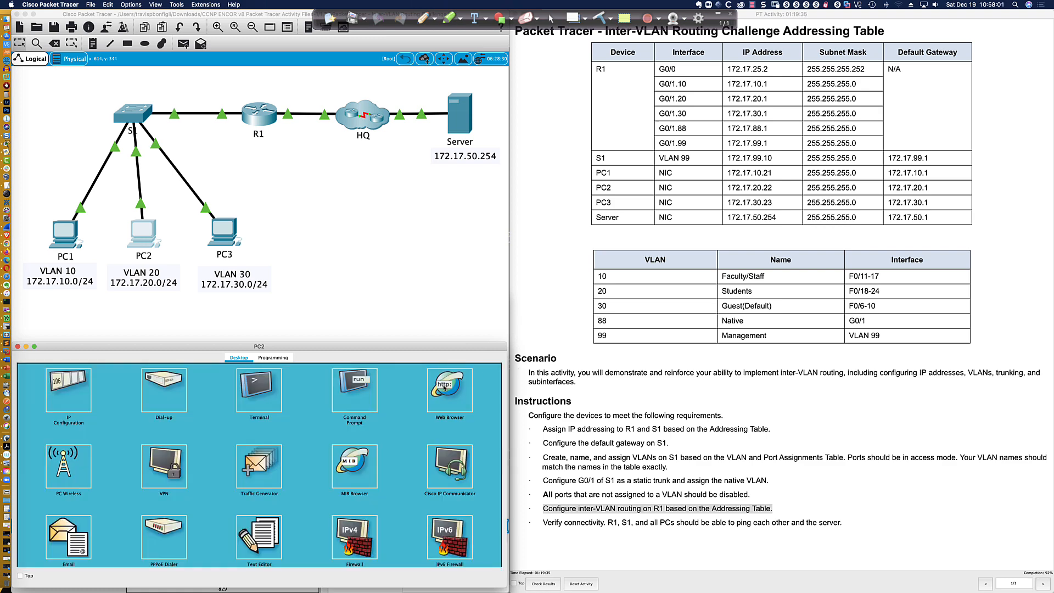
left_click(348, 392)
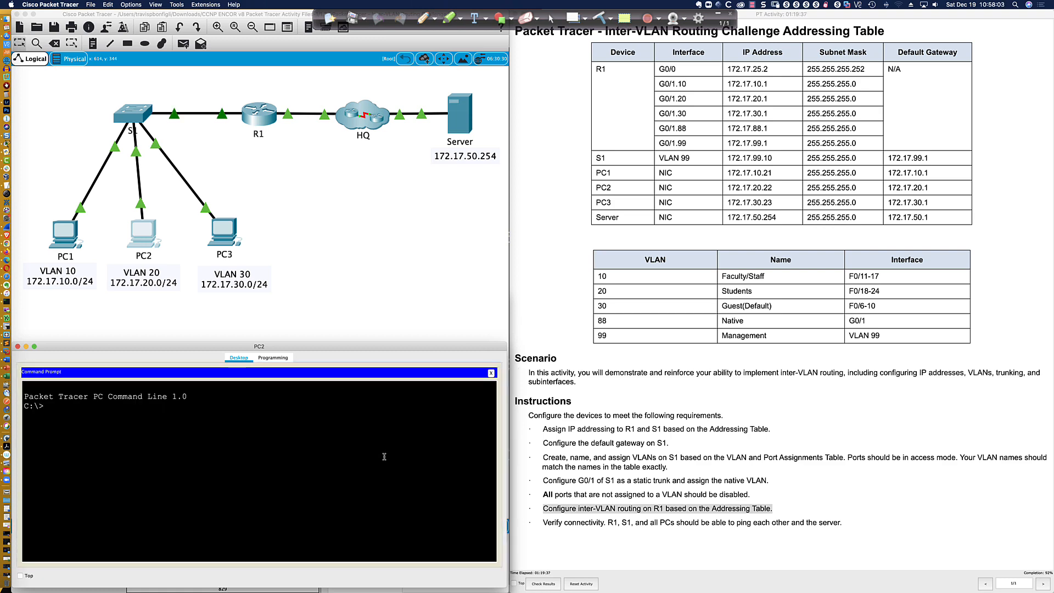
type("arp -a")
key("Return")
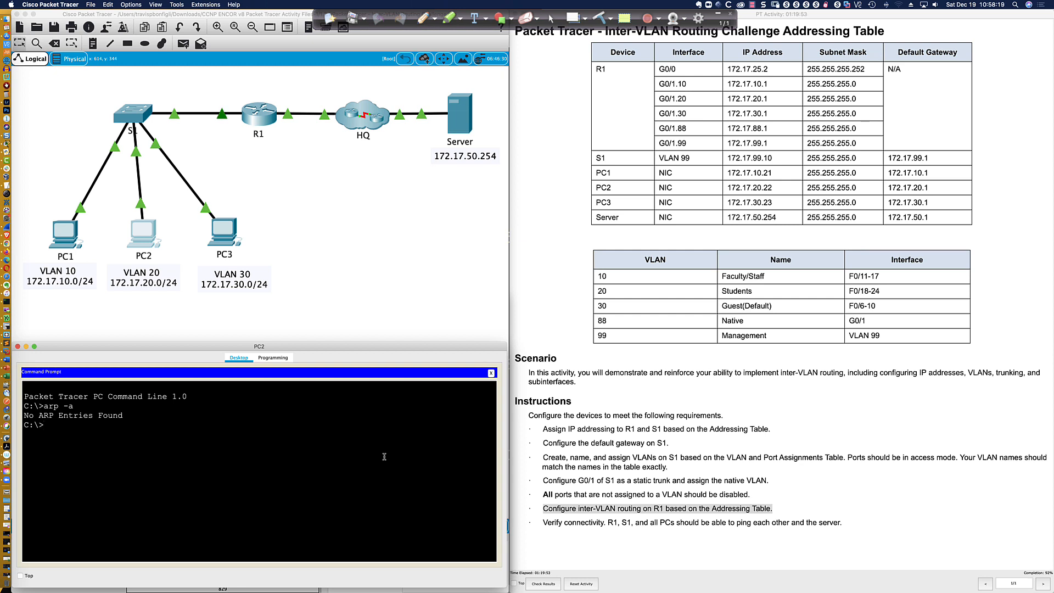
Ping PC2's default gateway, 172.17.20.1, from its command prompt and highlight the first response line.
type("ping 172.17.20.1")
left_click_drag(69, 425, 124, 427)
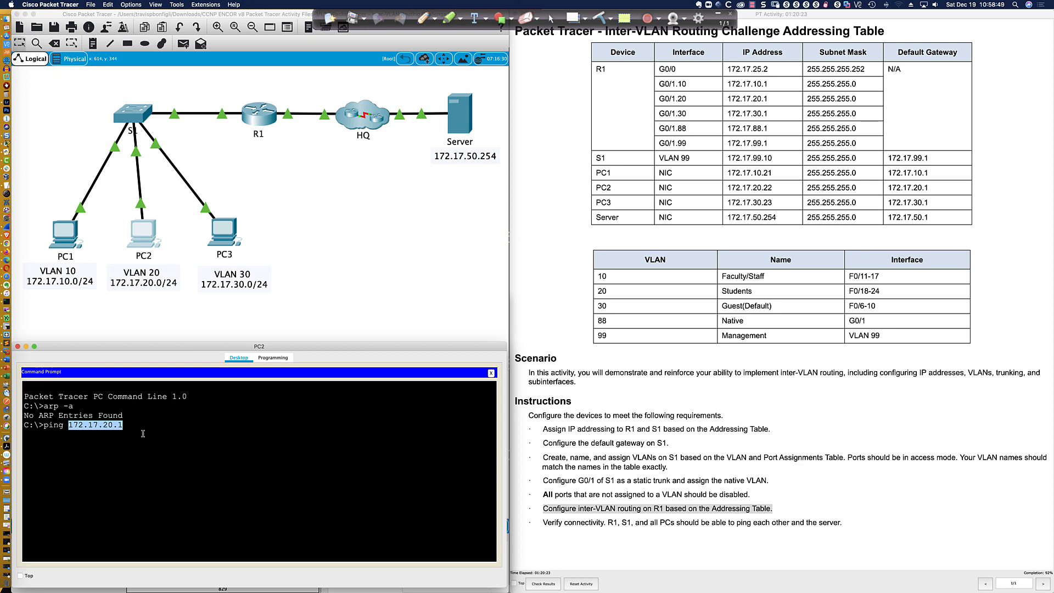
left_click(138, 429)
left_click_drag(40, 406, 118, 417)
left_click(134, 425)
key("Return")
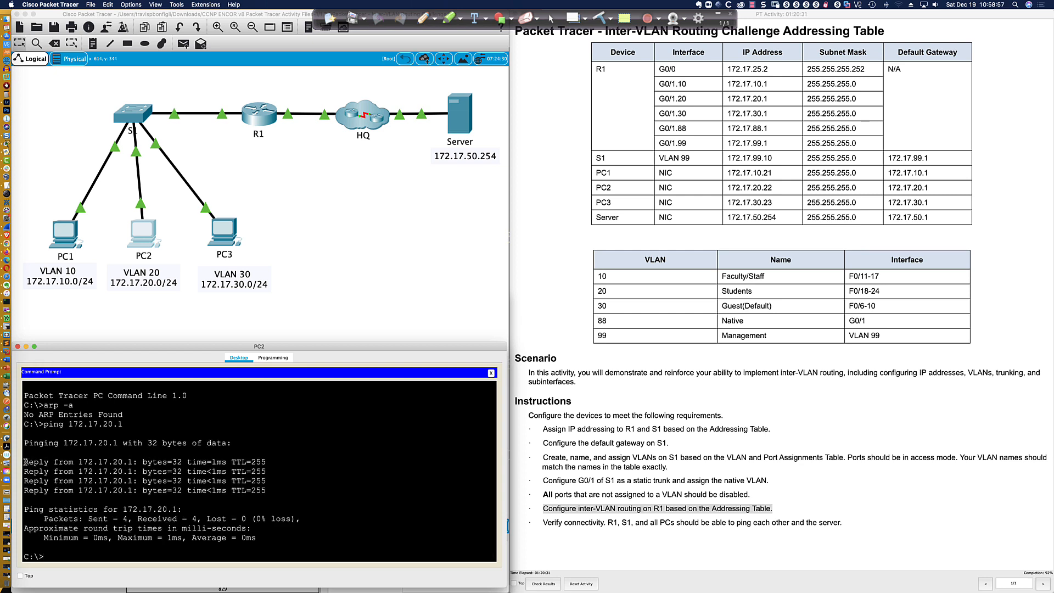
left_click_drag(25, 461, 265, 462)
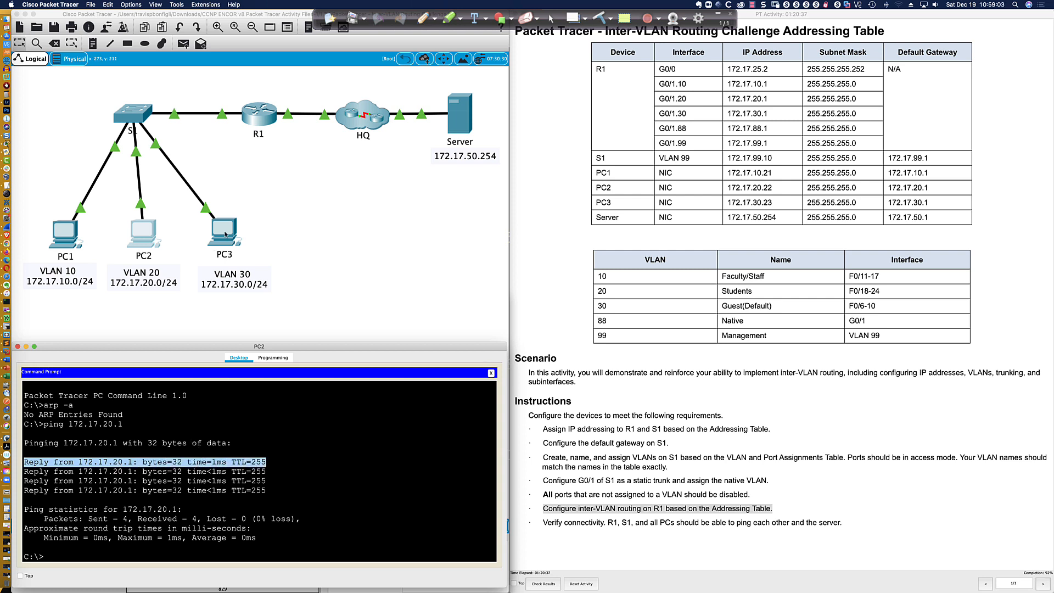
Ping the server at 172.17.50.254 from PC2's command prompt.
left_click(207, 445)
key("Up")
key("BackSpace")
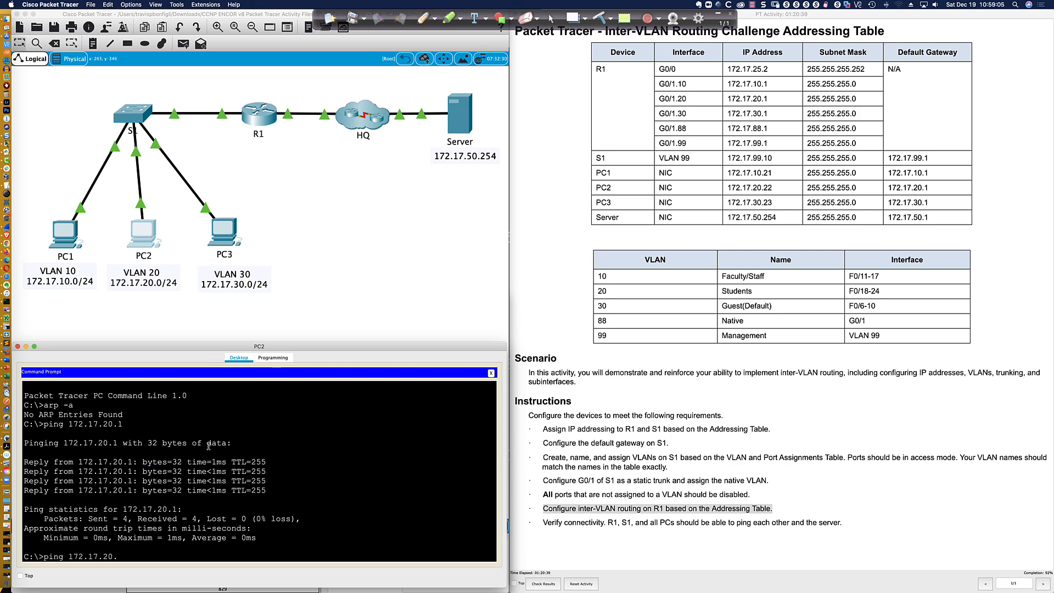
key("BackSpace")
key("BackSpace")
key("BackSpace")
type("50.254")
key("Return")
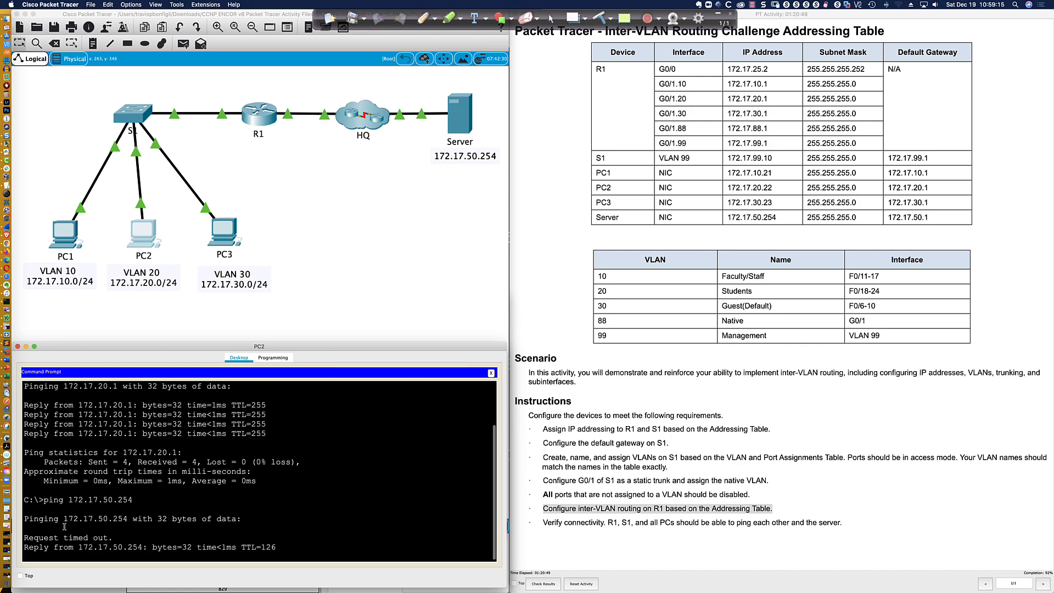
left_click_drag(64, 519, 55, 509)
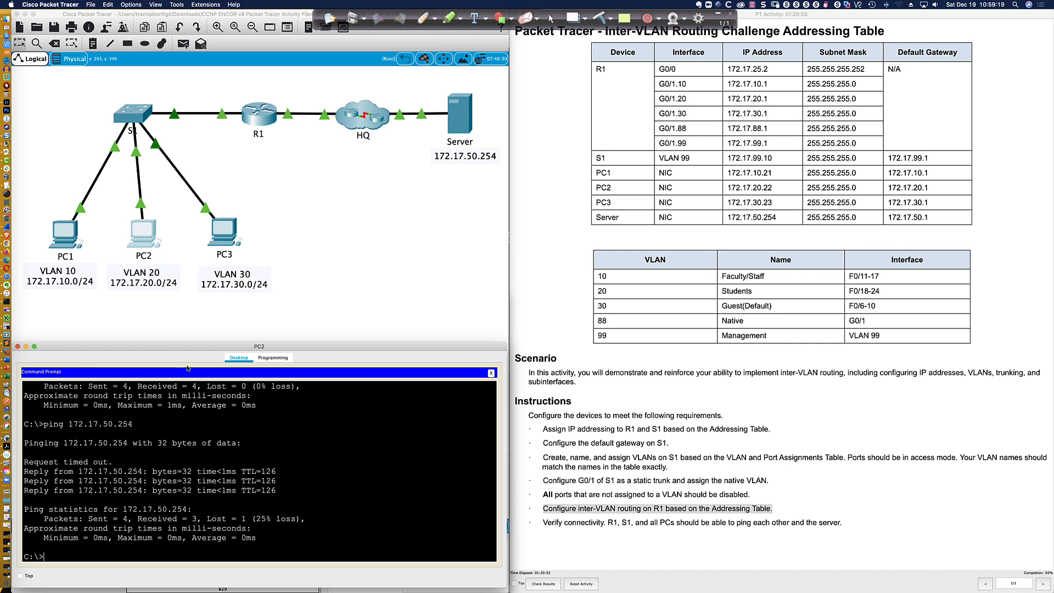
Open PC3's window, place it over the lower part of the topology workspace, and enlarge it.
left_click(224, 233)
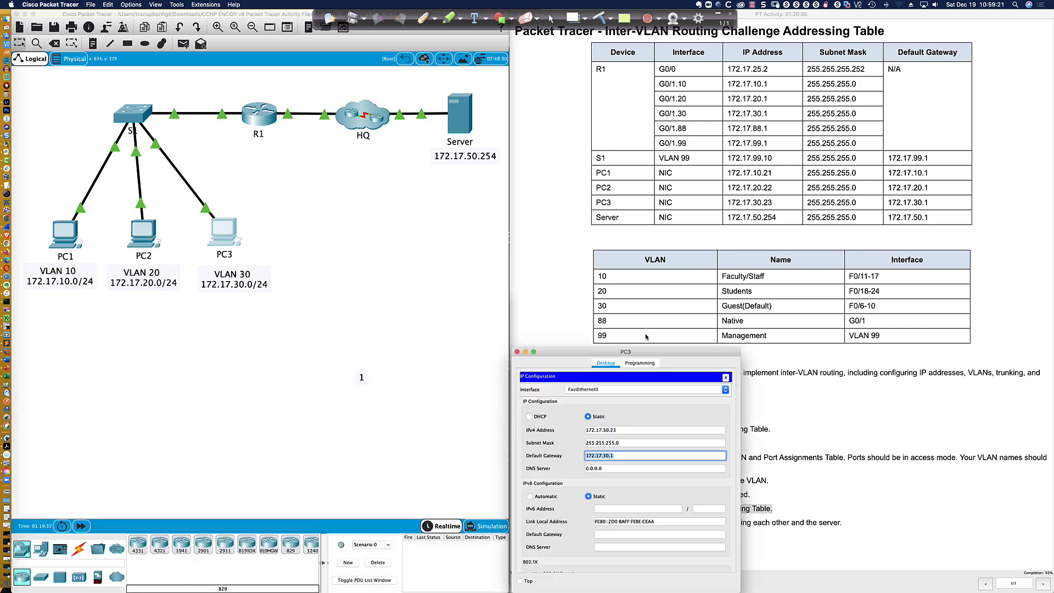
left_click_drag(662, 357, 163, 357)
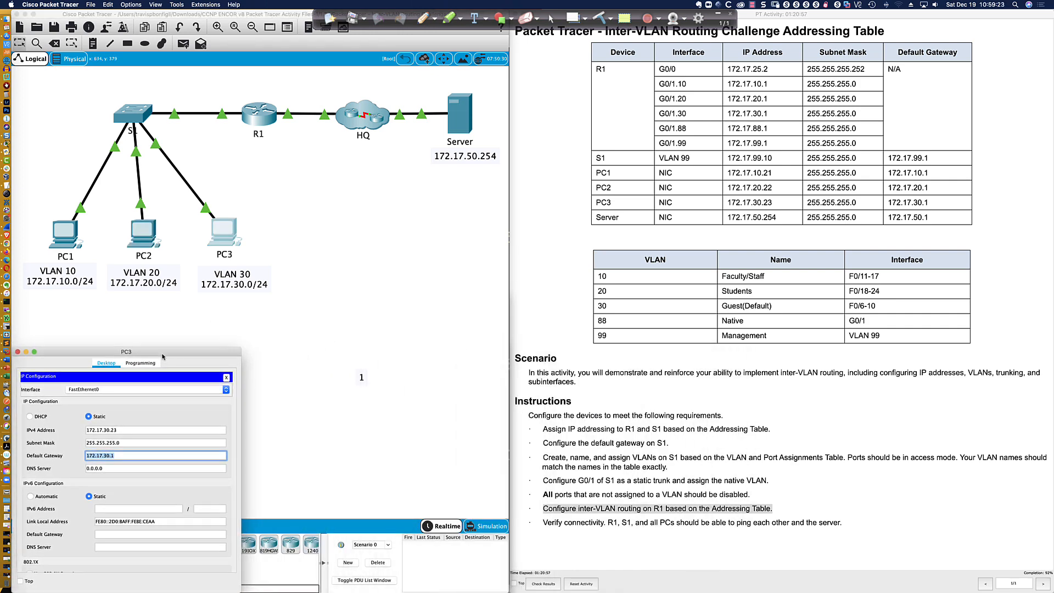
left_click_drag(238, 353, 506, 297)
Return to PC1's command prompt and ping the server at the corrected address 172.17.50.254.
left_click(63, 240)
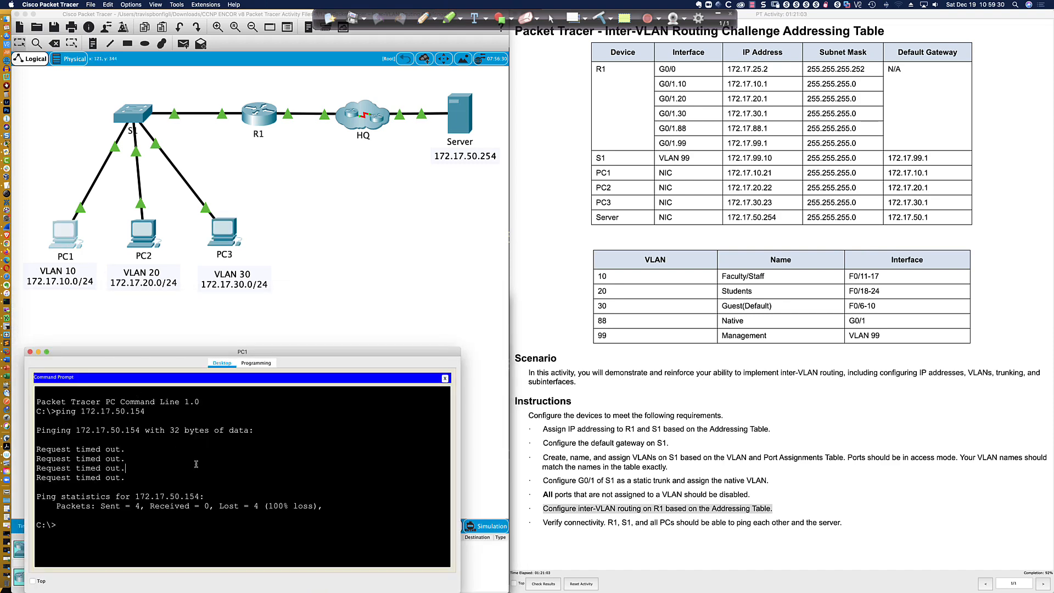
key("Up")
key("BackSpace")
key("BackSpace")
key("BackSpace")
type("254")
key("Return")
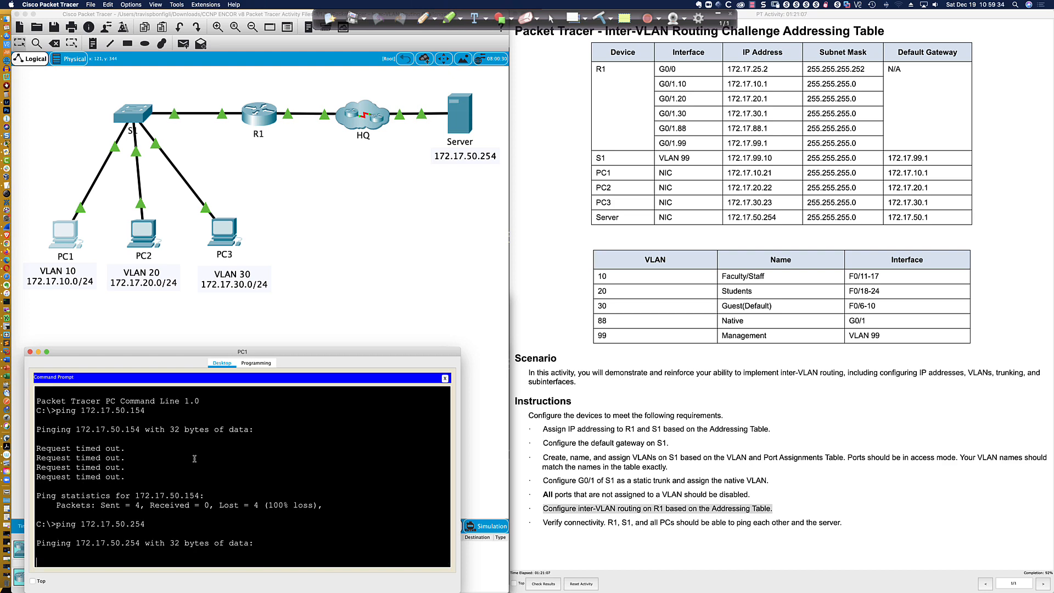
Close PC3's IP configuration and display its ARP table with arp -a in the command prompt.
left_click(223, 233)
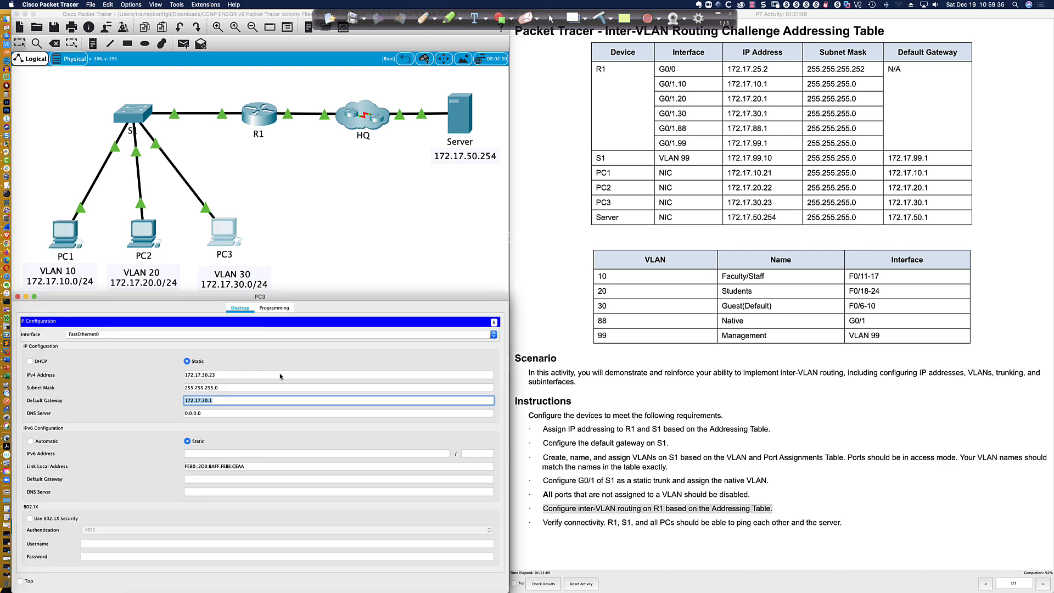
left_click(494, 322)
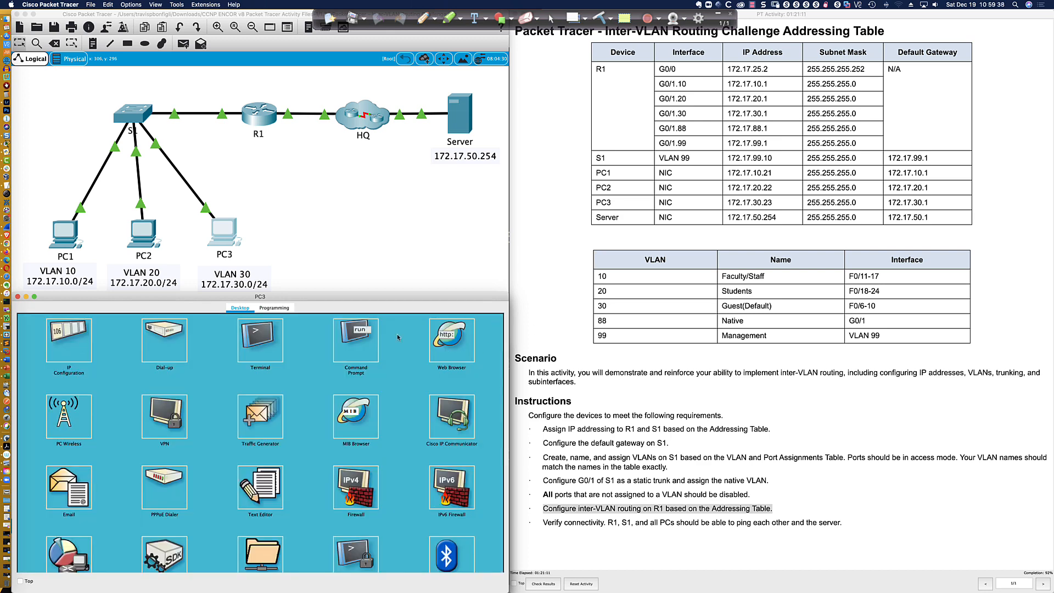
left_click(352, 340)
type("ping")
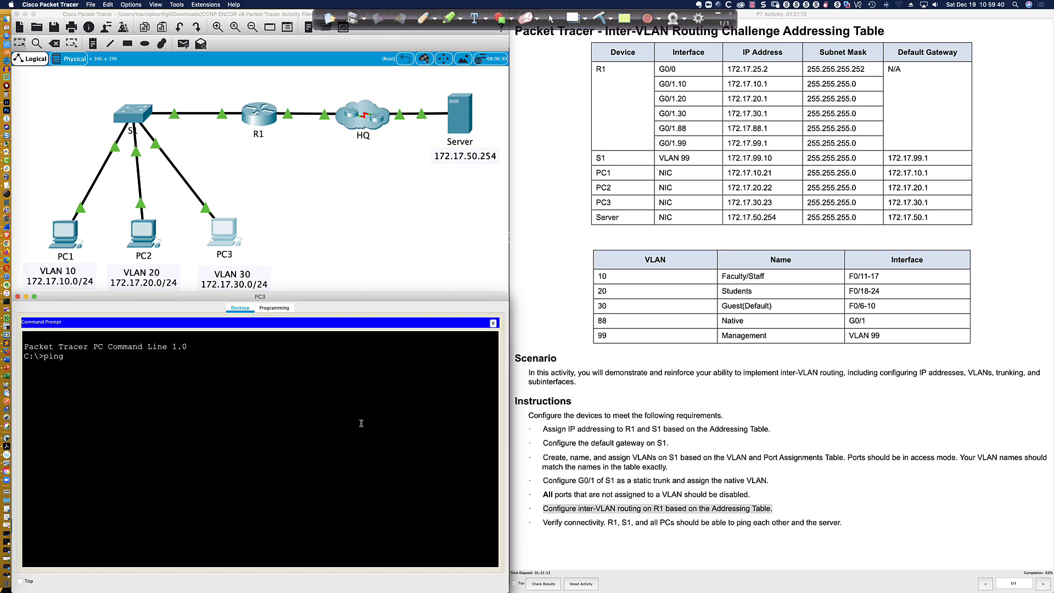
key("BackSpace")
key("BackSpace")
key("BackSpace")
key("BackSpace")
key("BackSpace")
type("arp -a")
key("Return")
Ping the server at 172.17.50.254 from PC3's command prompt and highlight the first response line.
type("ping ")
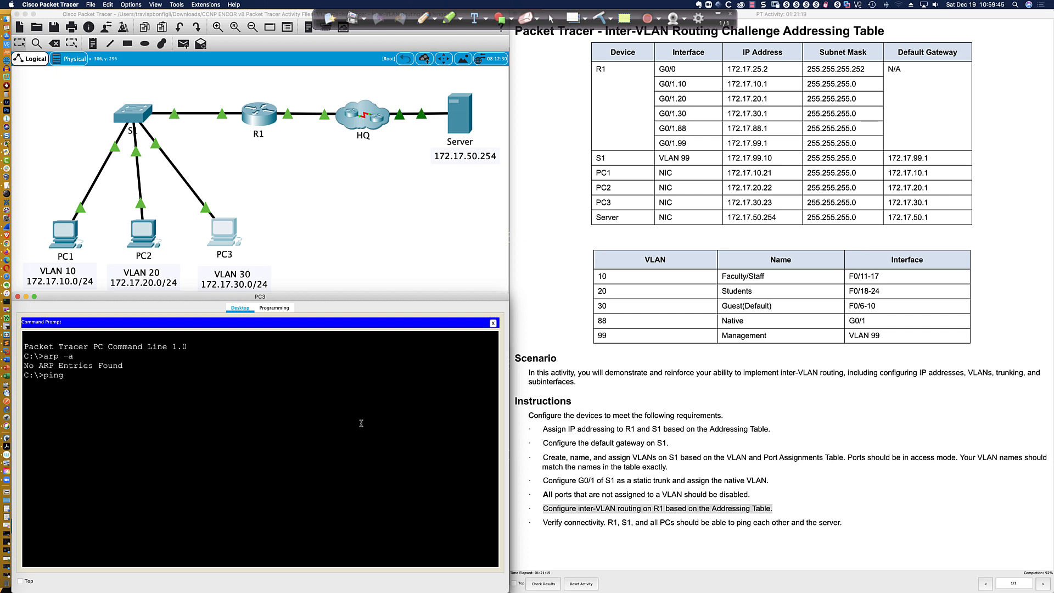
type("172.17.50.254")
key("Return")
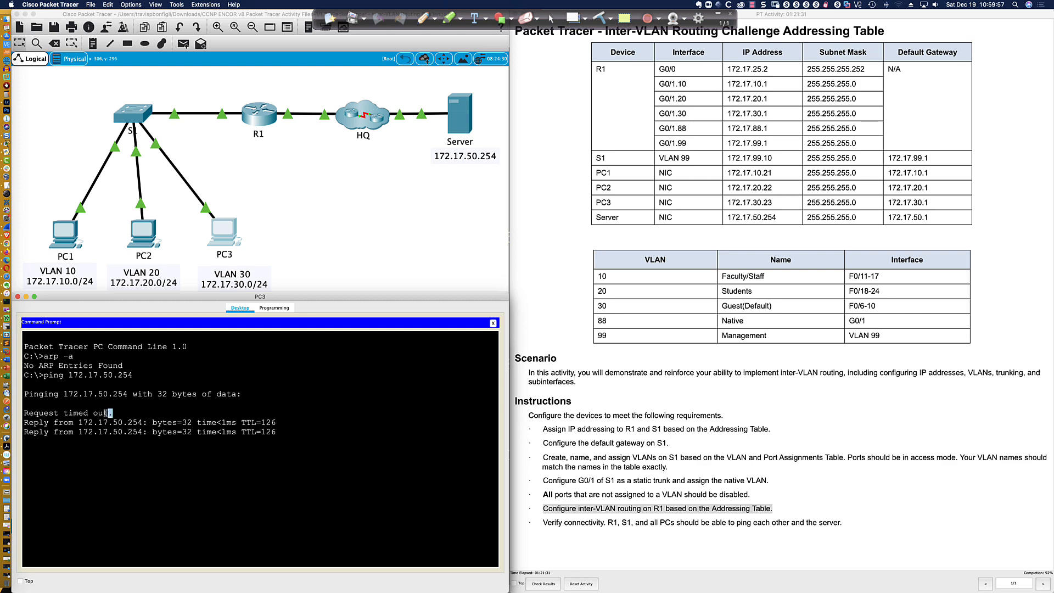
left_click_drag(112, 413, 26, 413)
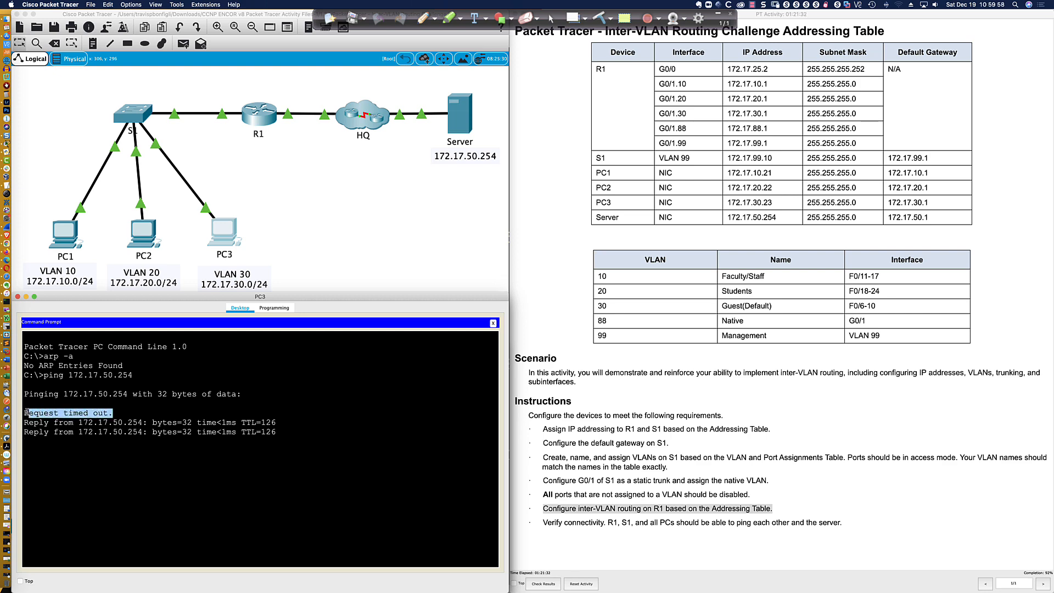
left_click(87, 406)
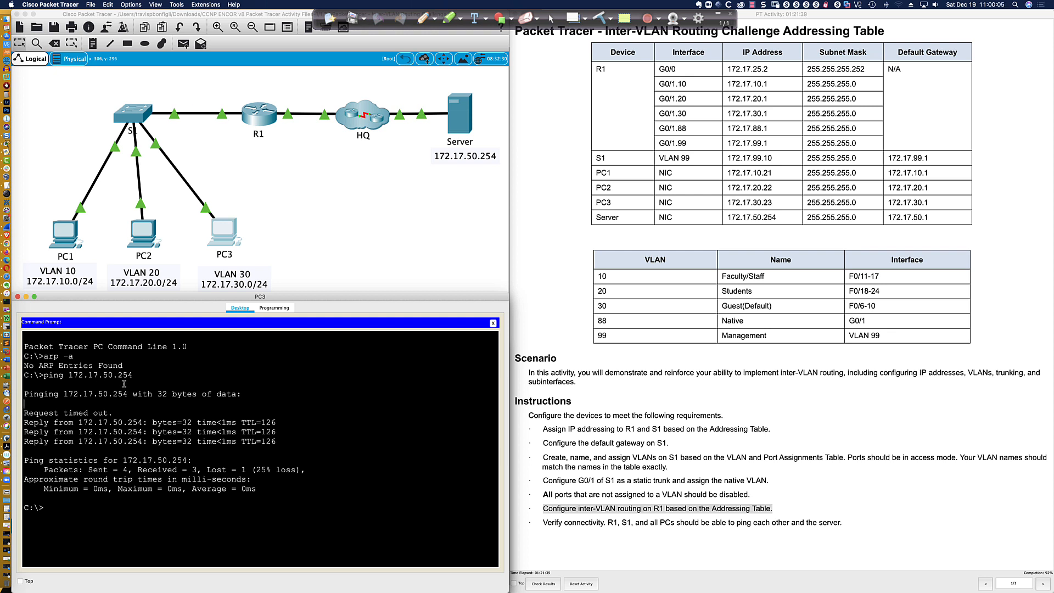
Review PC3's ping command, its first response line and the earlier ARP query by highlighting each in the command prompt.
left_click_drag(54, 375, 133, 374)
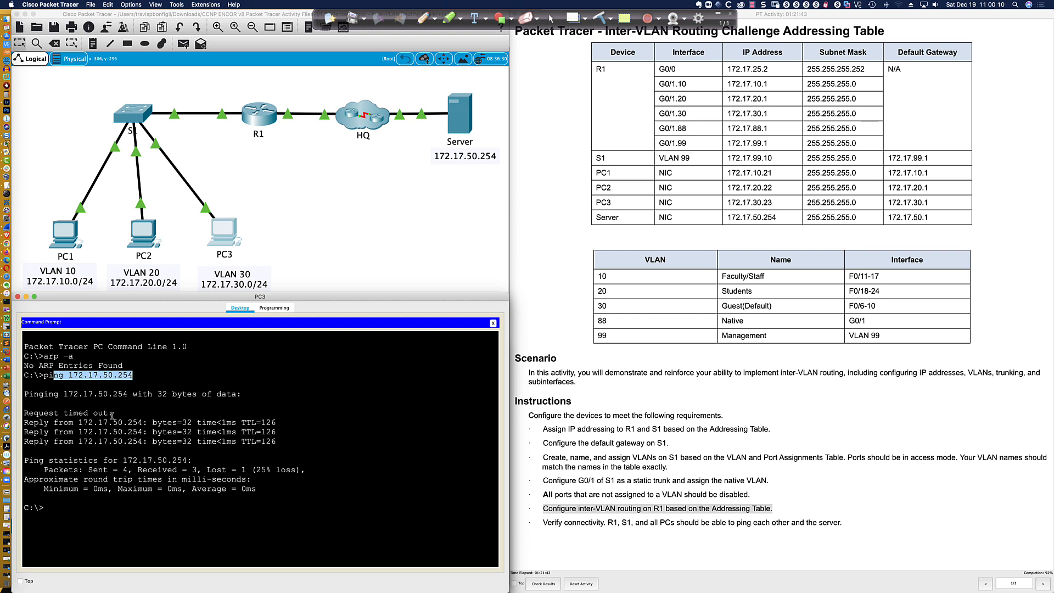
left_click_drag(113, 413, 23, 413)
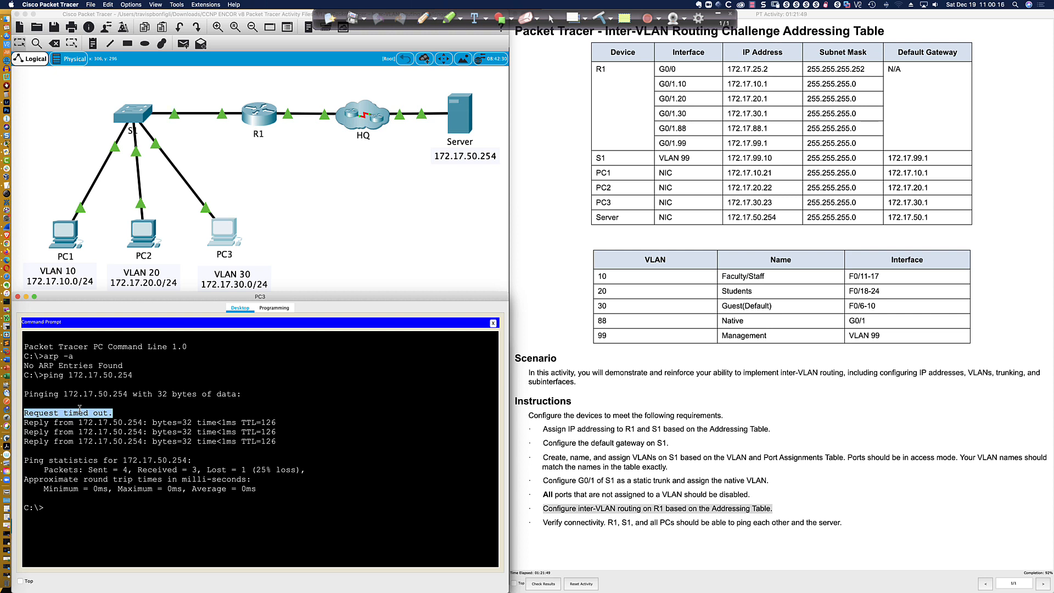
left_click_drag(68, 375, 159, 384)
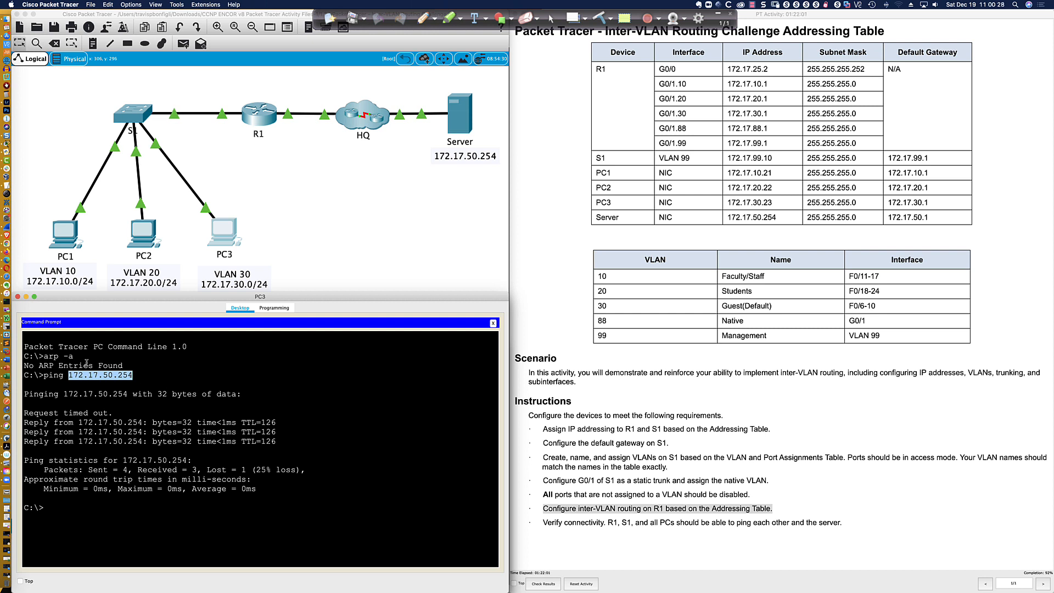
left_click_drag(38, 357, 120, 366)
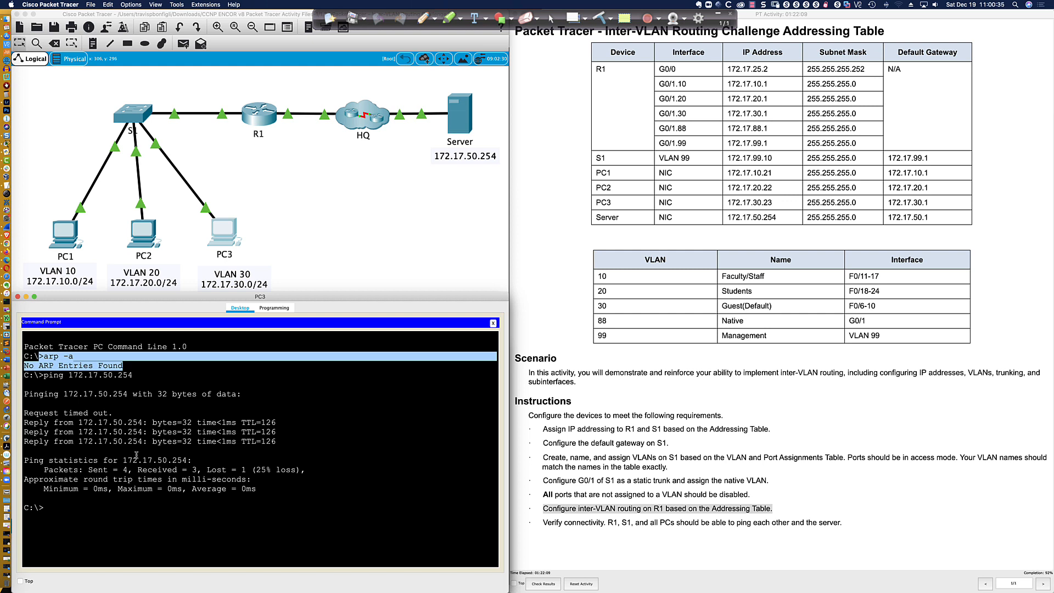
left_click(139, 437)
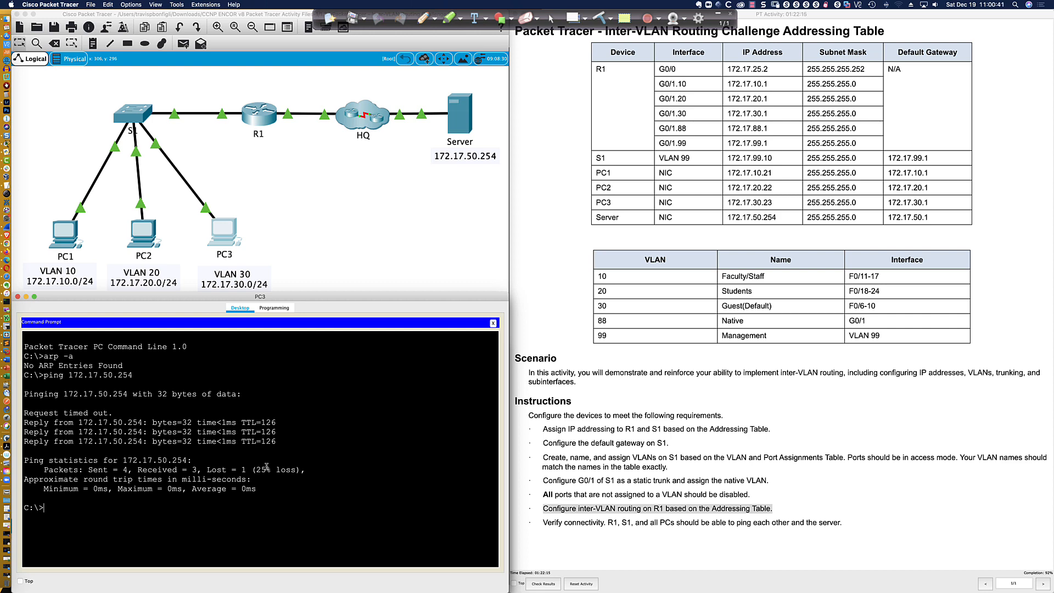
Leave configuration mode on S1 with end and save its configuration with wri mem.
left_click(131, 117)
key("Return")
key("Return")
key("Return")
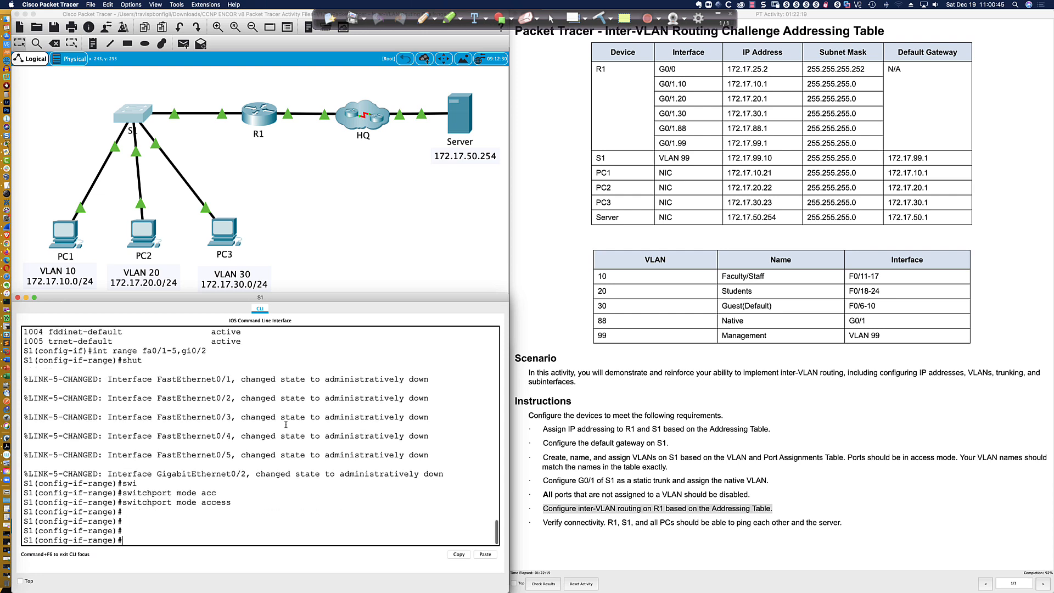
type("end")
key("Return")
key("Return")
key("Return")
type("wri mem")
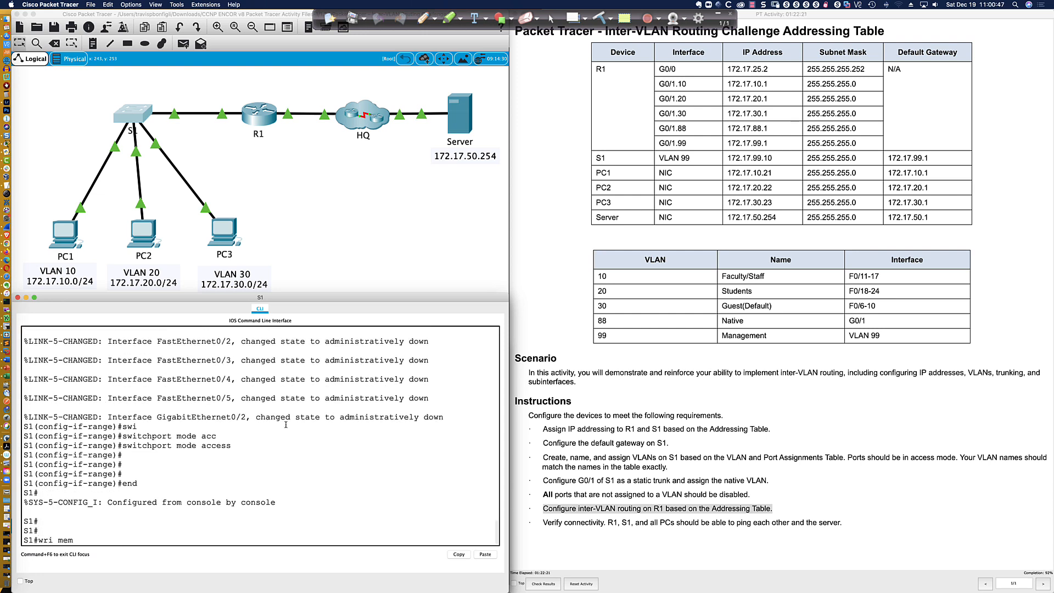
key("Return")
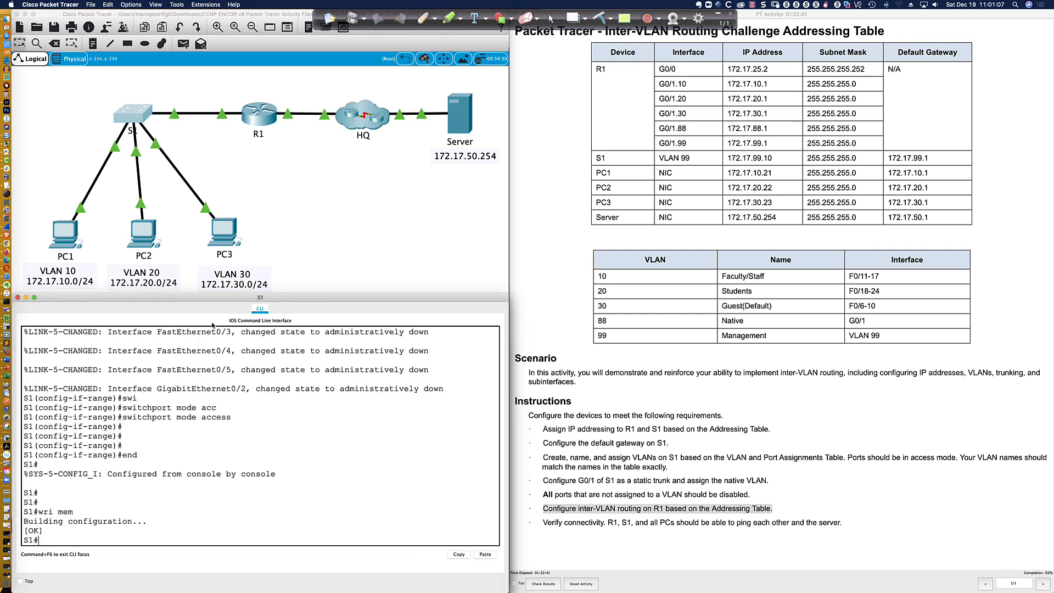
Display S1's running configuration and its VLAN summary with sh vlan bri, highlighting the rows for VLANs 10, 20 and 30.
type("sh run")
key("Return")
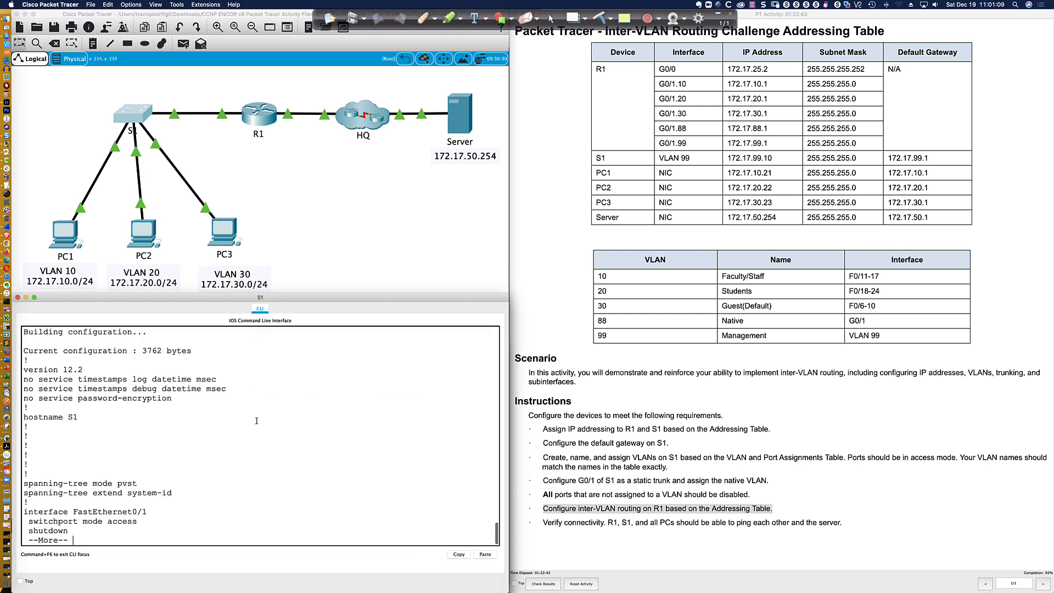
key("space")
type("qsh vlan bri")
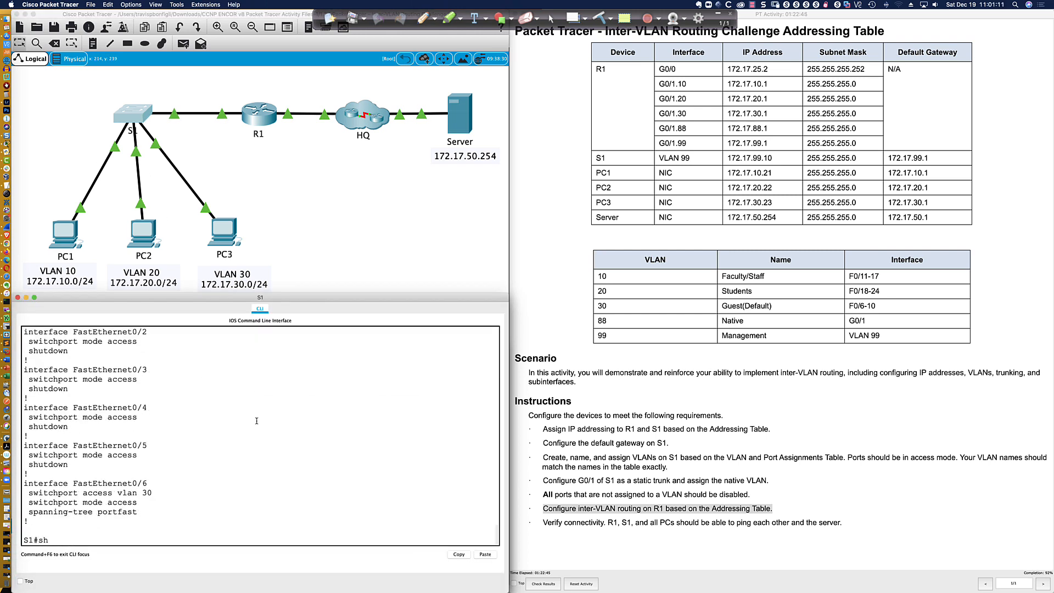
key("Return")
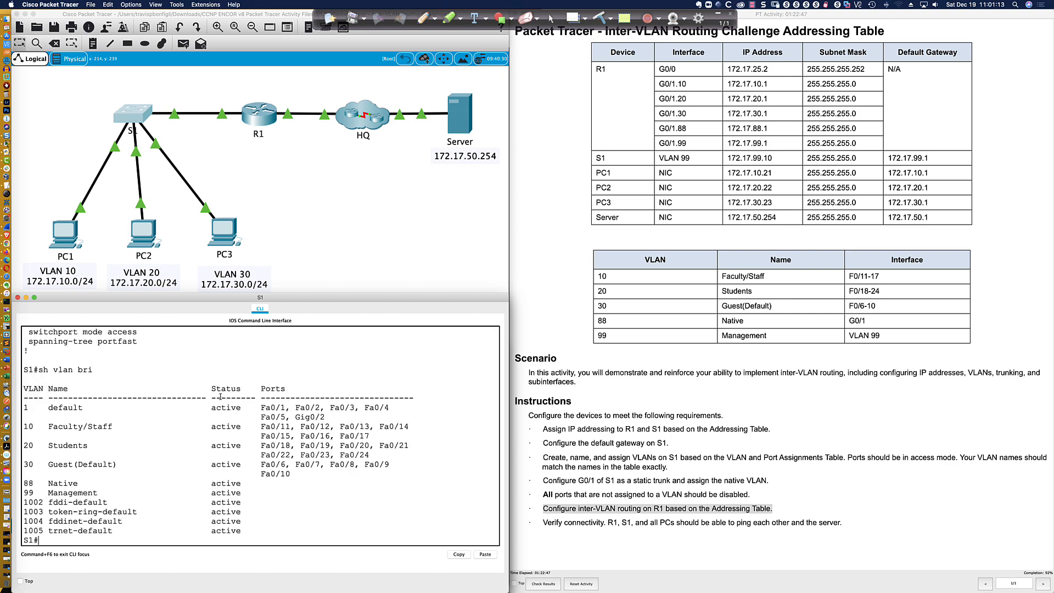
left_click_drag(24, 428, 409, 471)
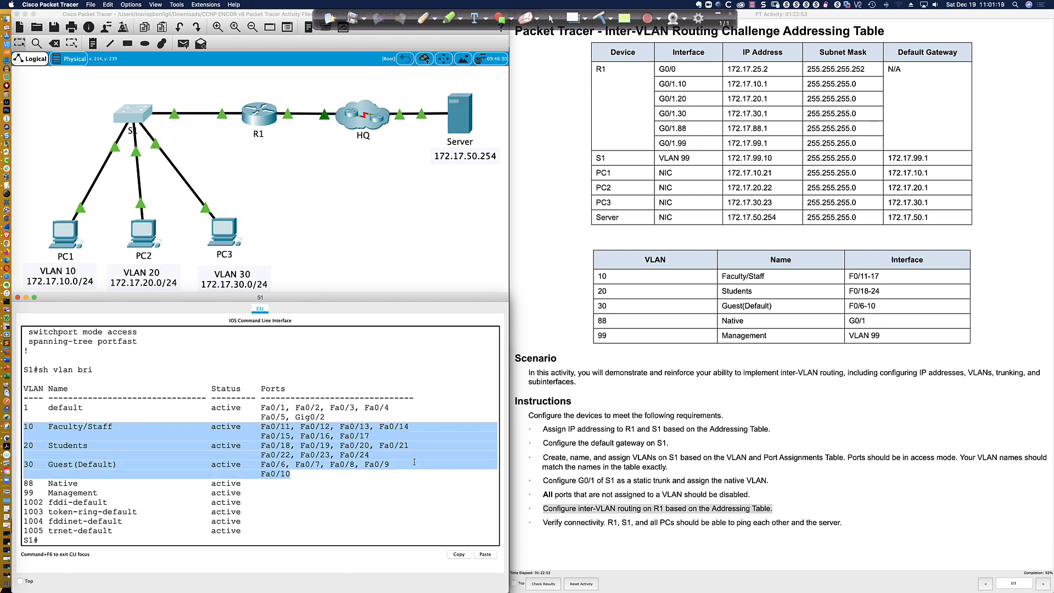
Highlight the instruction to configure inter-VLAN routing on R1, and open R1's command line in privileged mode with en.
left_click(735, 438)
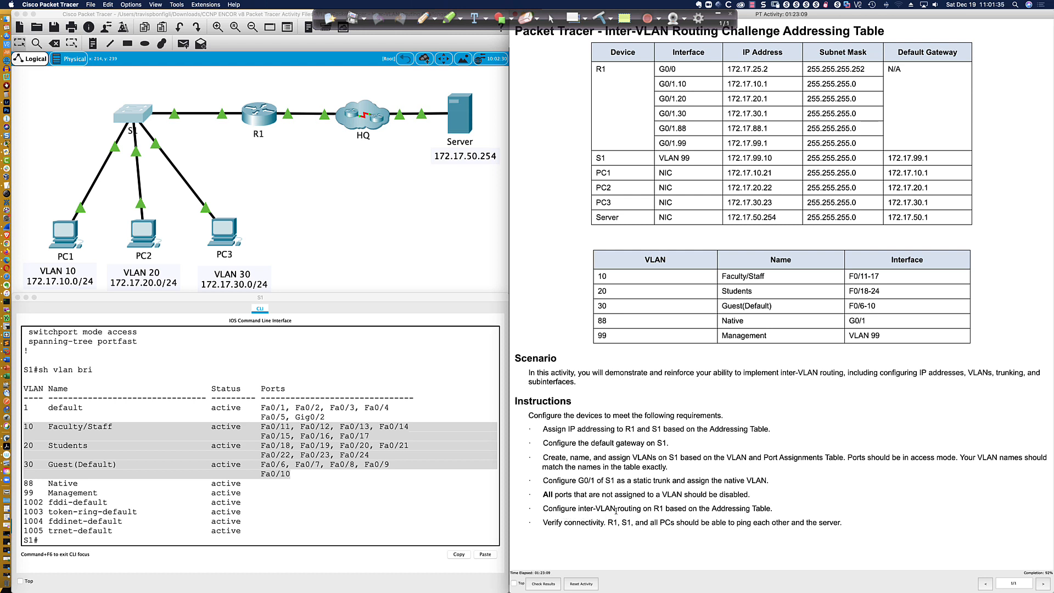
left_click_drag(542, 509, 774, 511)
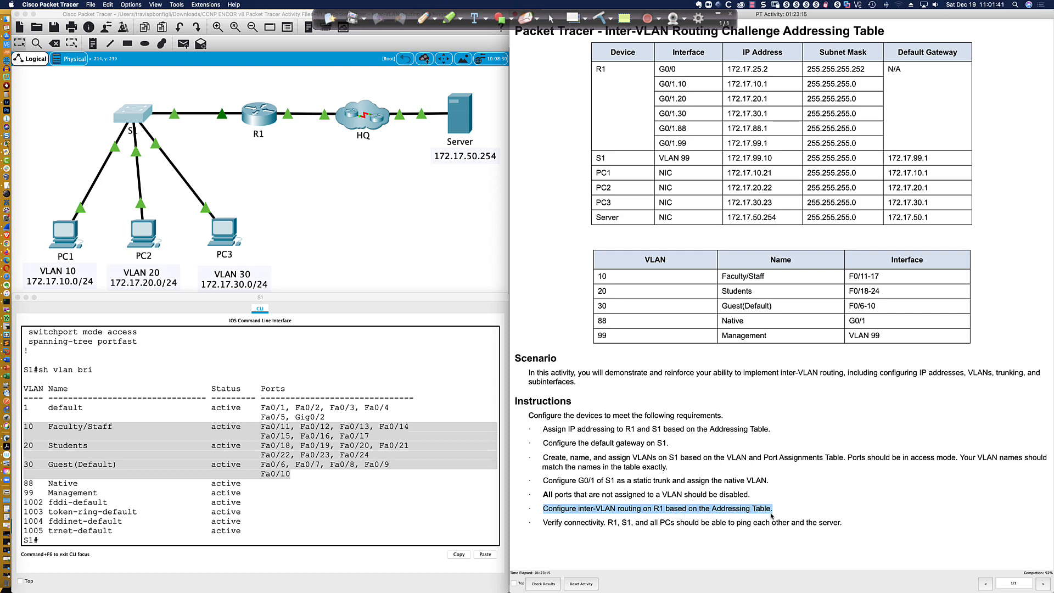
left_click(262, 116)
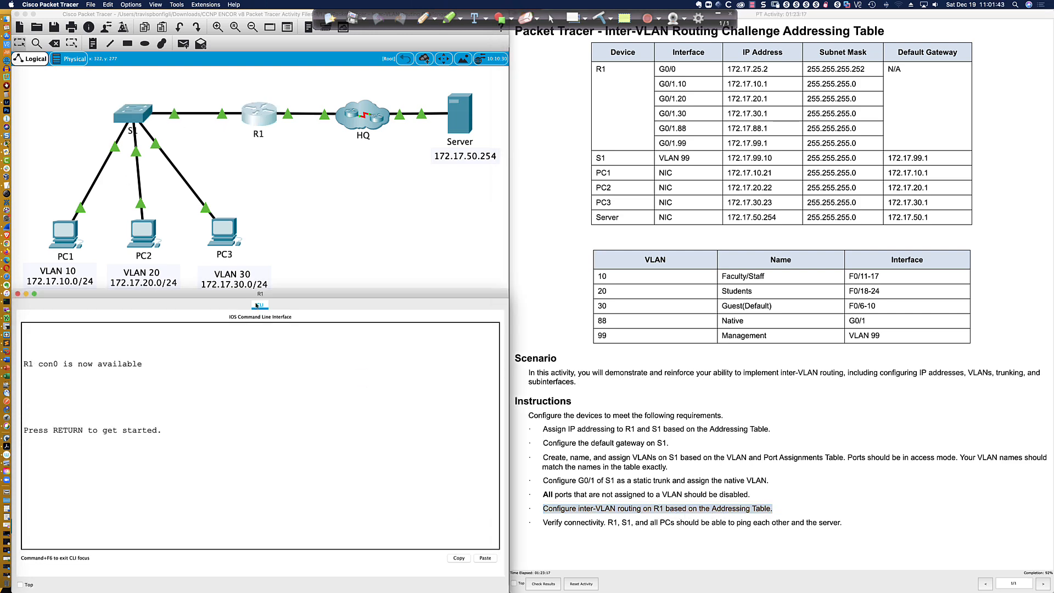
key("Return")
key("Return")
key("Return")
key("Return")
type("en")
key("Return")
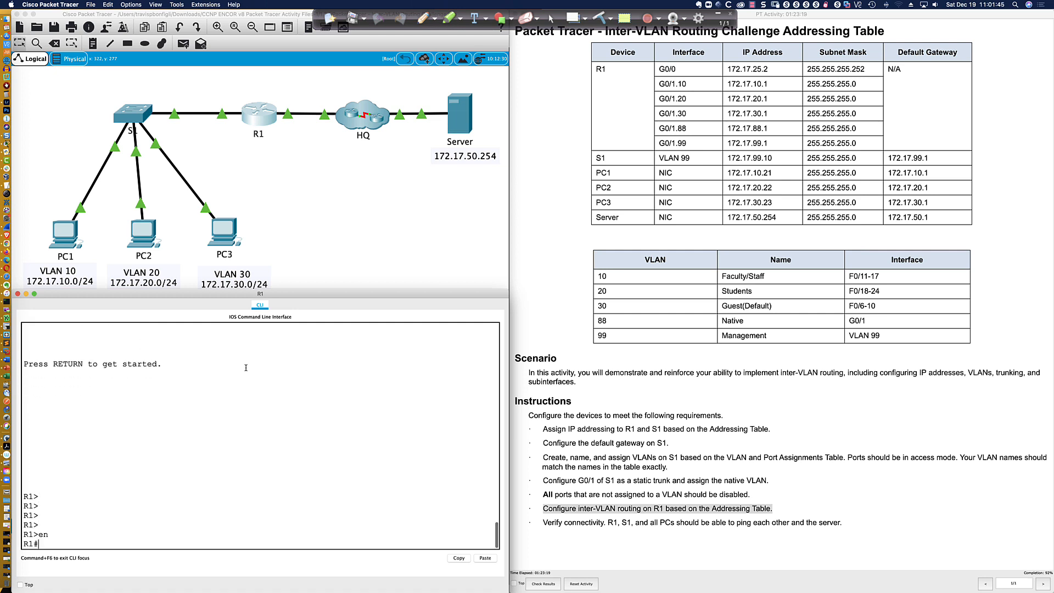
Display R1's interface addresses and status with sh ip int bri.
type("sh p ")
type(" ip int bri")
key("Return")
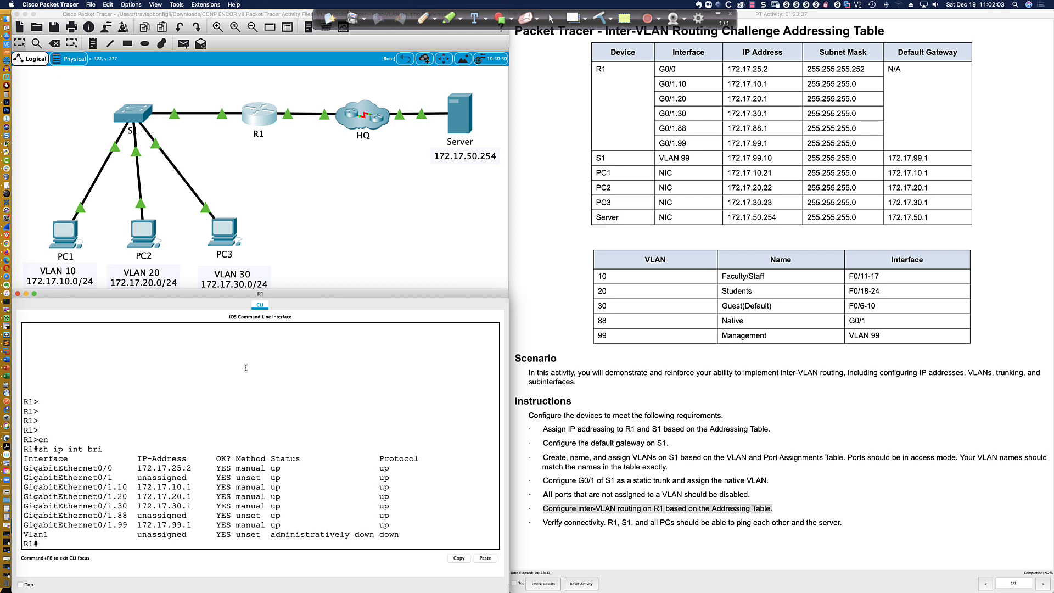
scroll(246, 368, "up", 1)
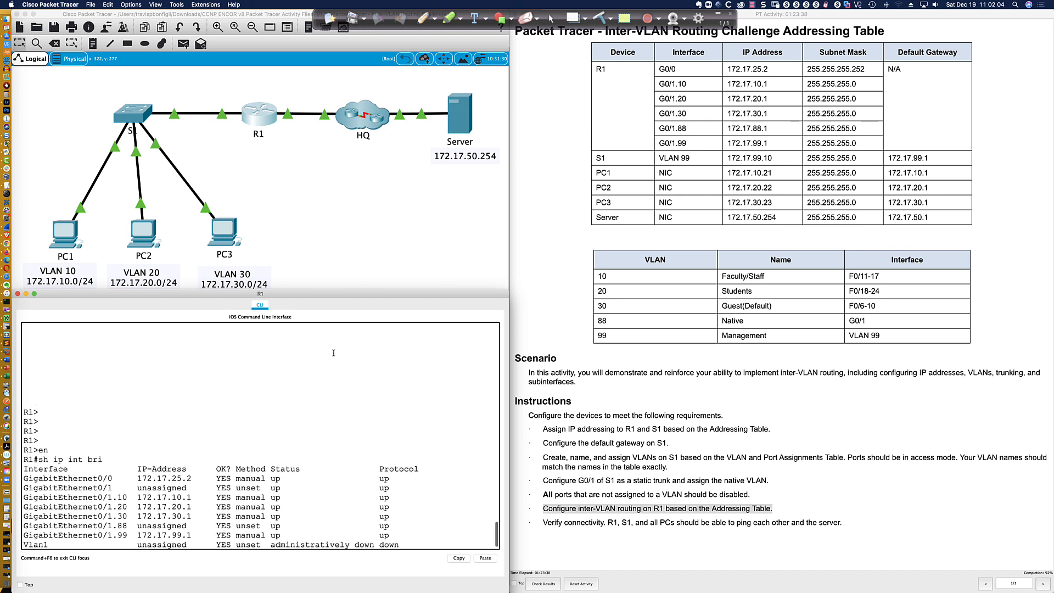
Check the activity results, review the assessment items, and close the results with the instructions placed back beside the topology.
left_click(537, 587)
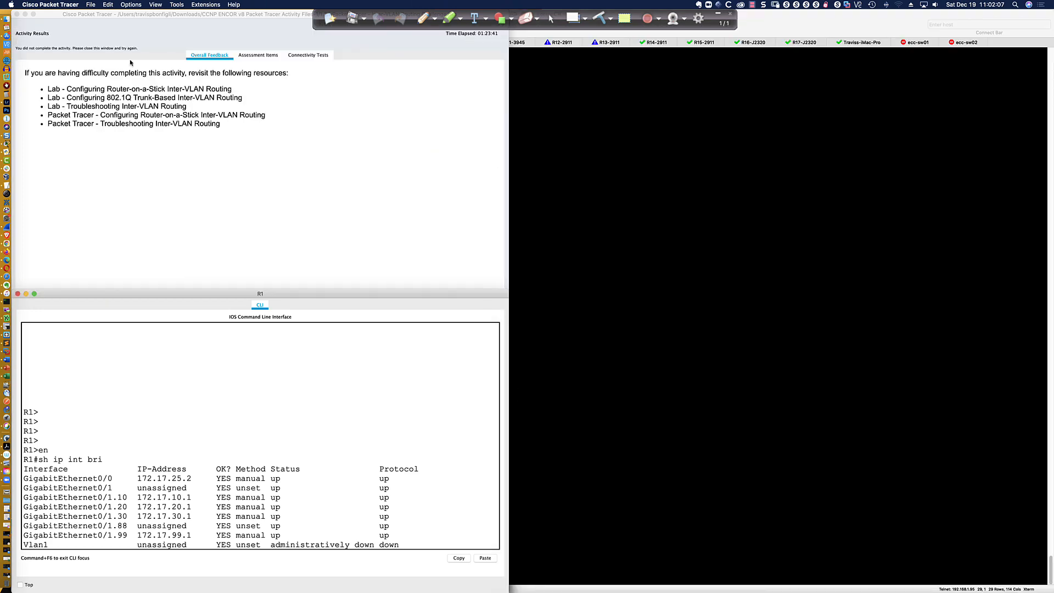
left_click(258, 56)
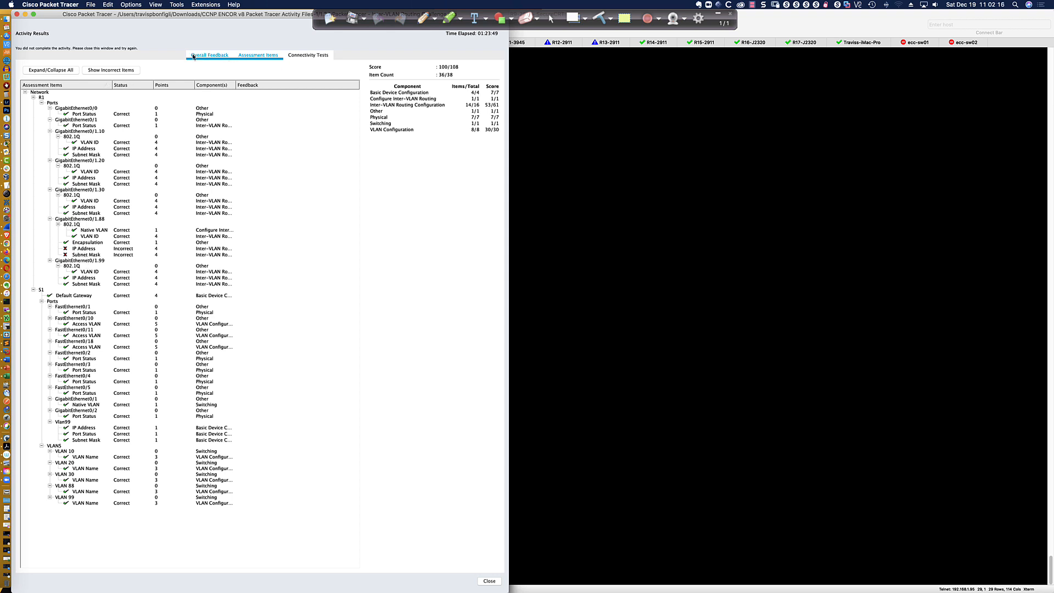
left_click(16, 14)
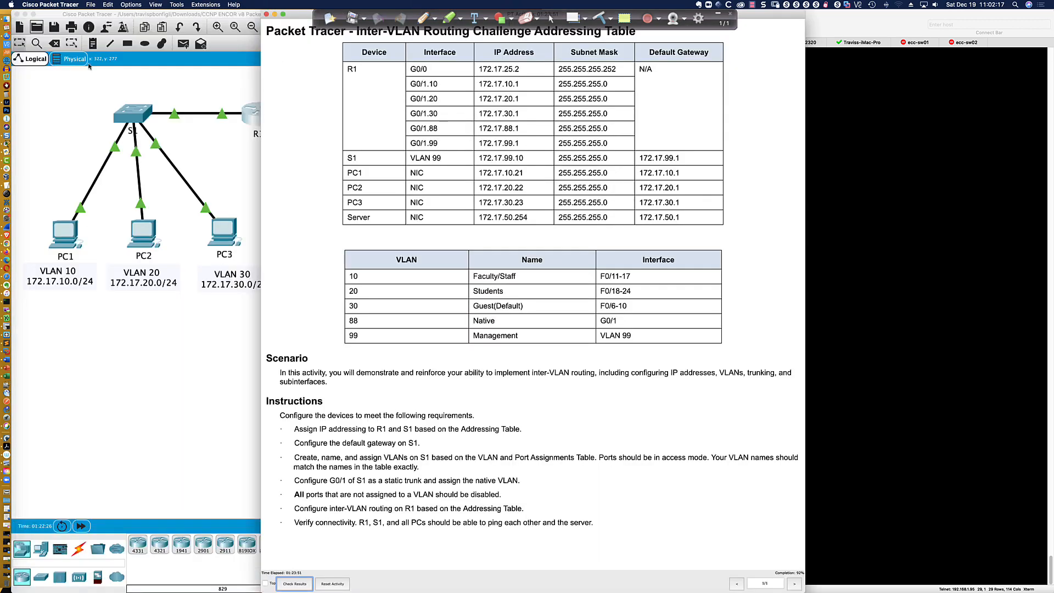
left_click_drag(298, 11, 547, 11)
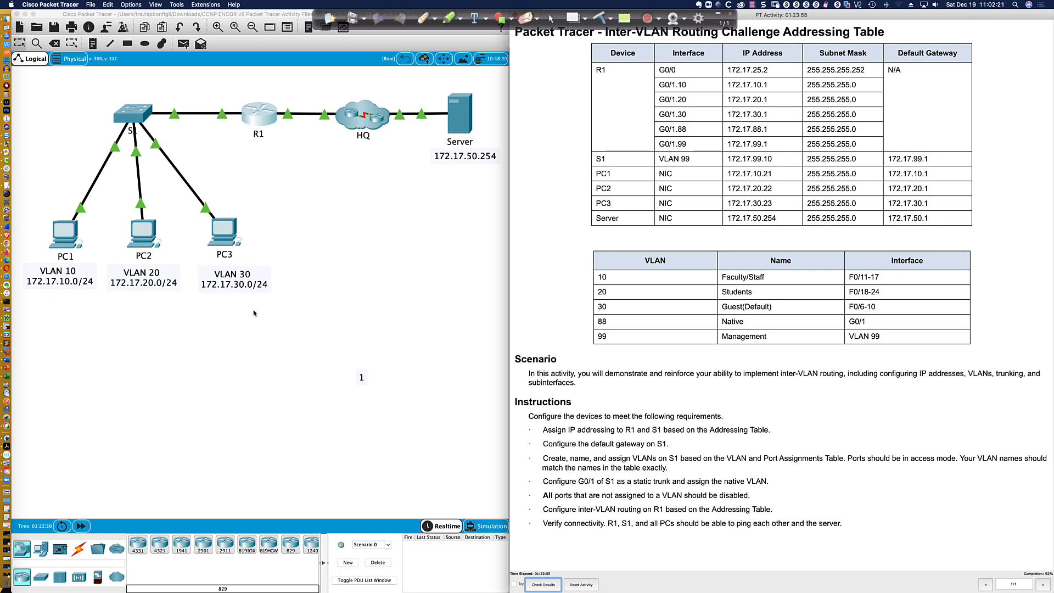
Reopen R1's command line, enter configuration mode with conf t, and enter subinterface gi0/1.88.
left_click(264, 116)
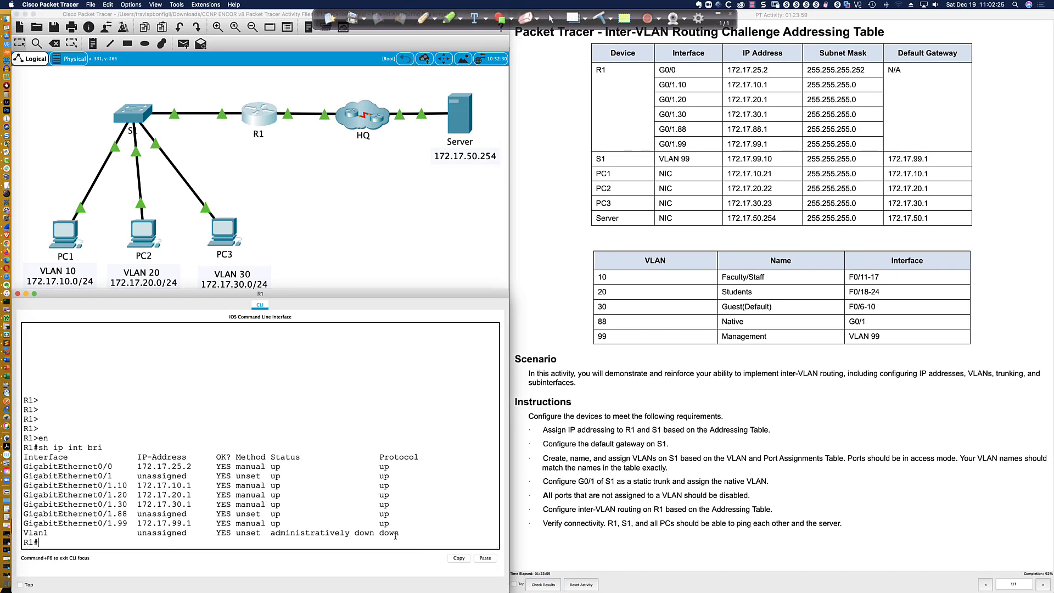
key("Return")
key("Return")
key("Return")
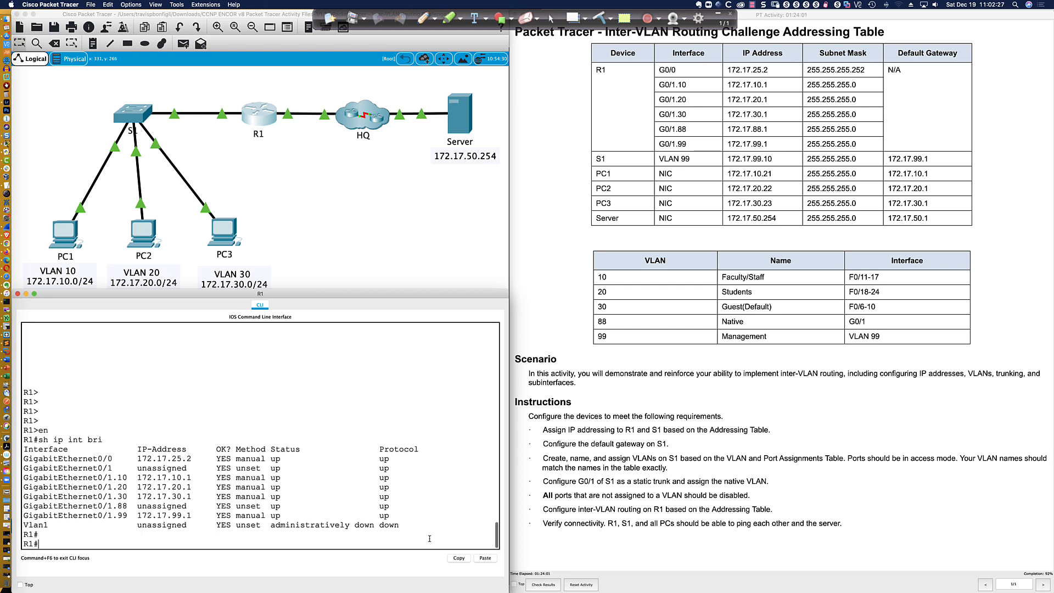
type("conf t")
key("Return")
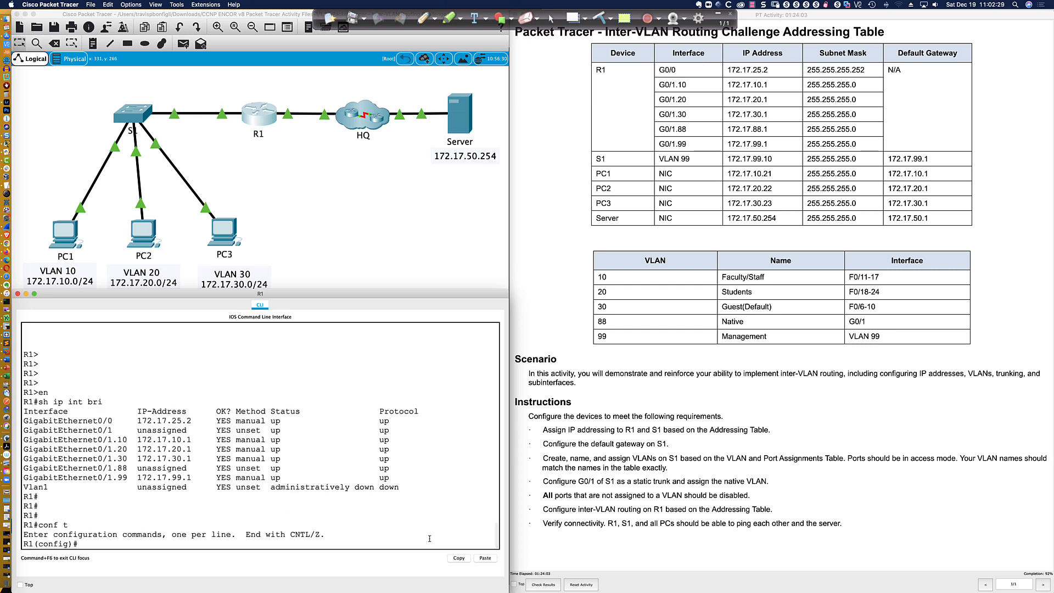
type("int gi0/1.88")
key("Return")
Assign IP address 172.17.88.1 with mask 255.255.255.0 to R1's subinterface gi0/1.88 and leave configuration mode with end.
type("ip add")
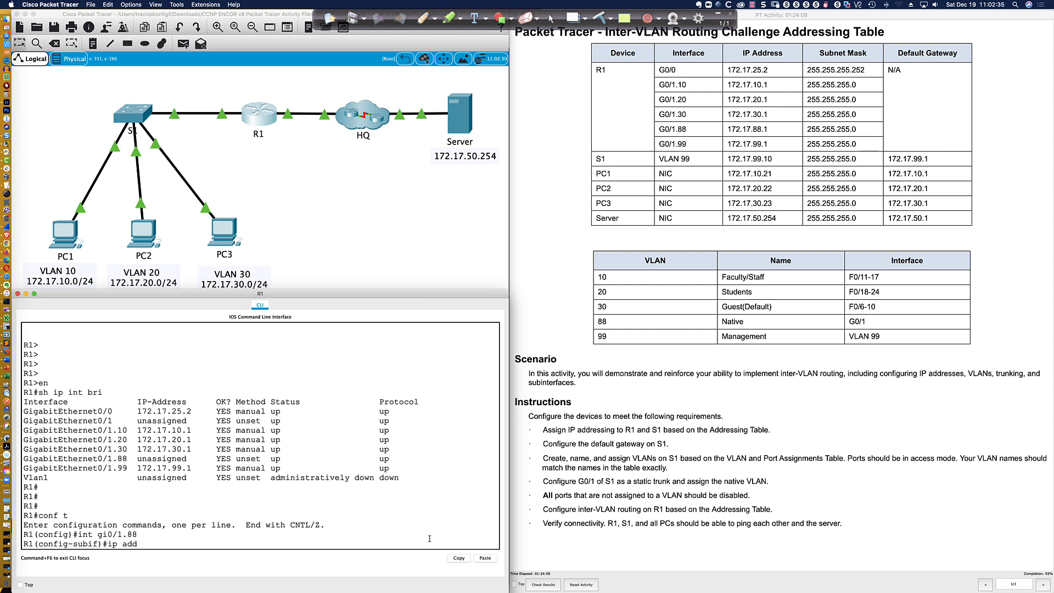
key("Tab")
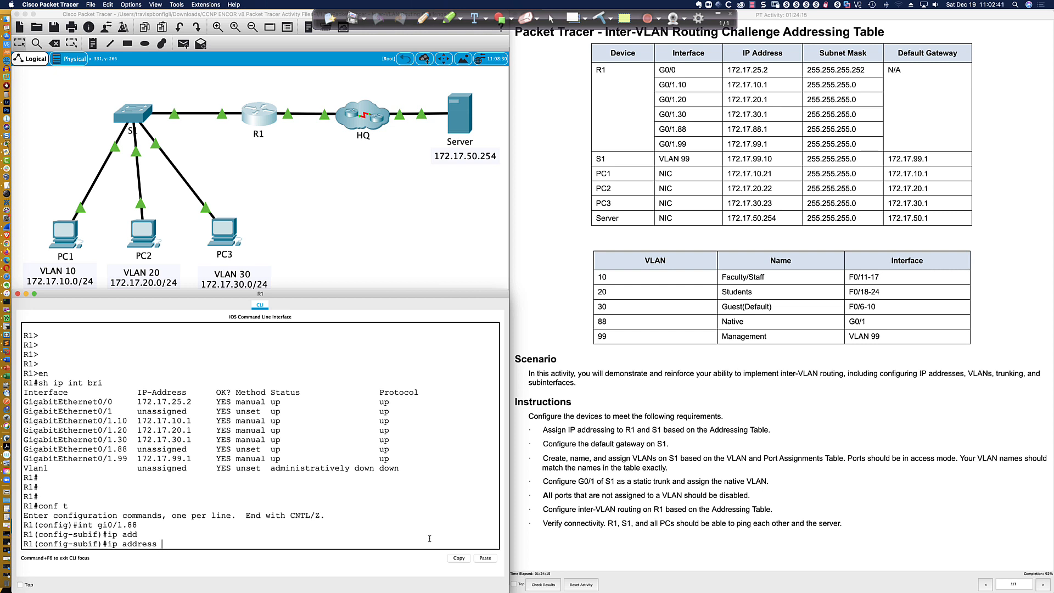
type("172.17.88.1 255.255.255.0")
key("Return")
key("Return")
key("Return")
type("e")
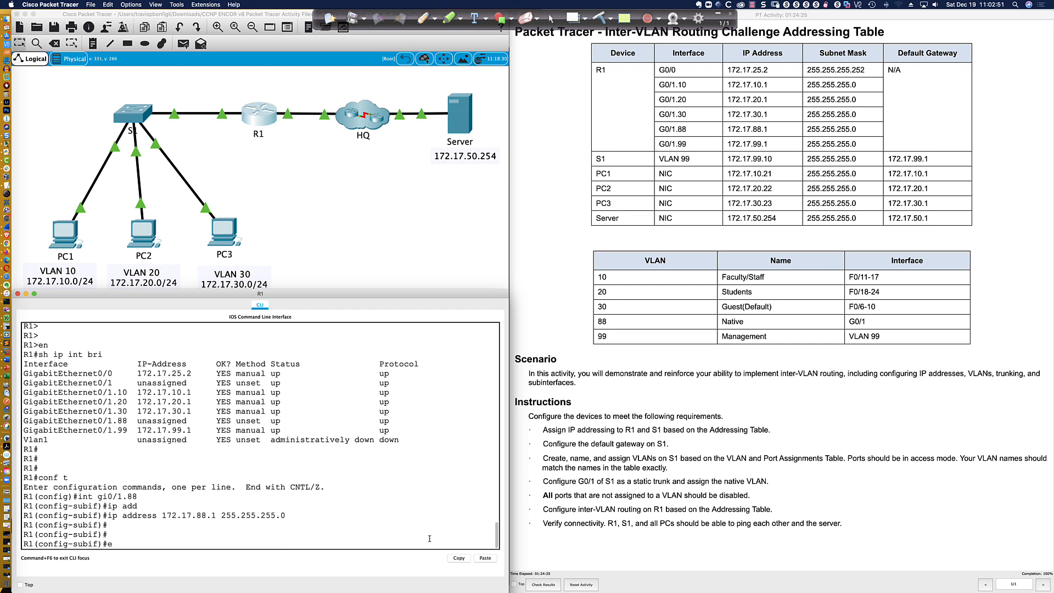
type("nd")
key("Return")
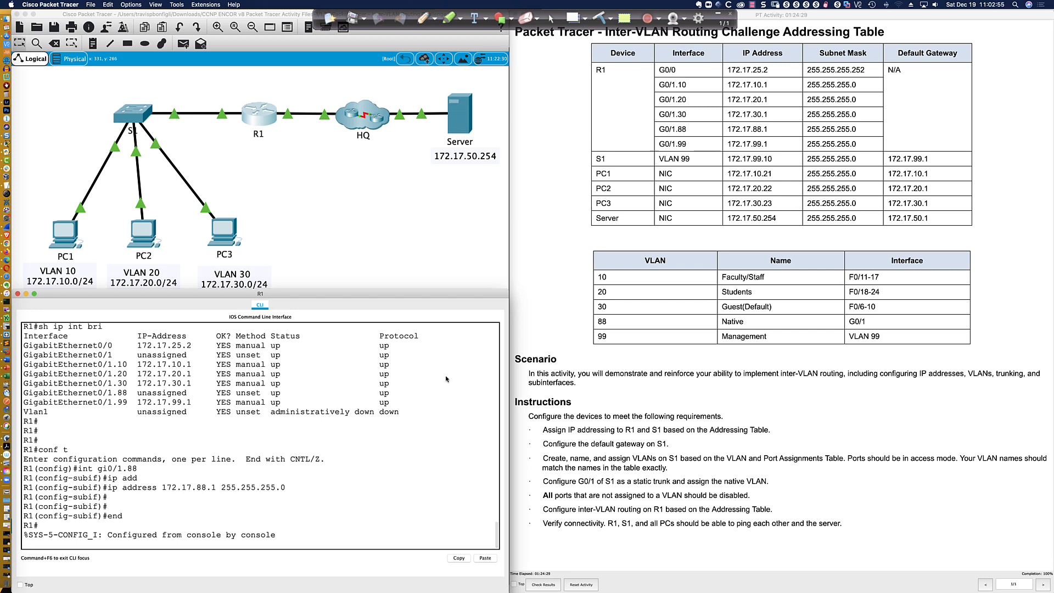
Draw red link lines between S1 and R1 with the annotation pen, labelling them 10 and 20.
left_click(424, 18)
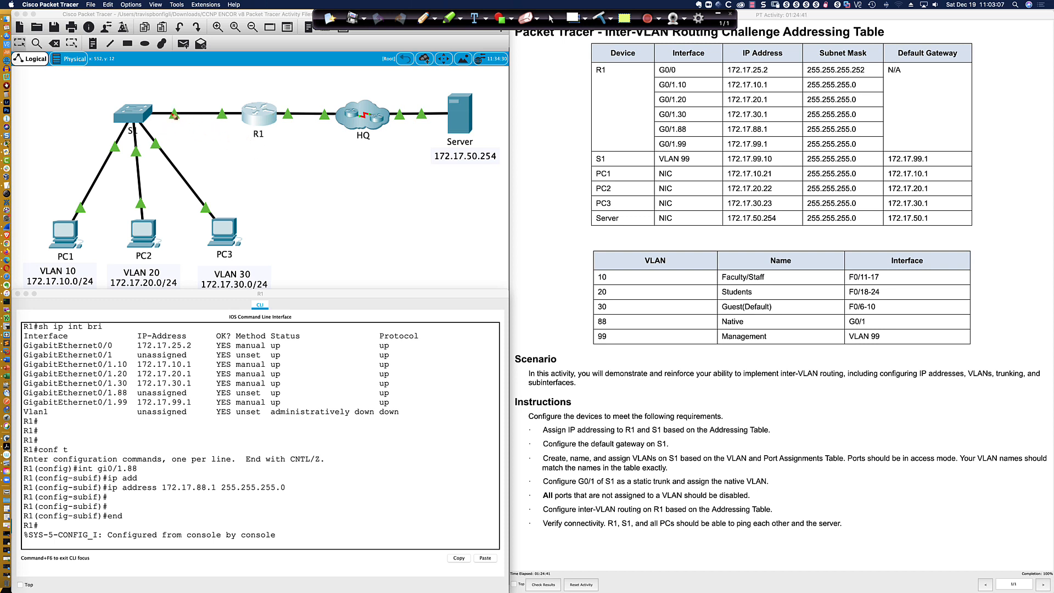
left_click_drag(154, 111, 240, 116)
mouse_move(135, 128)
left_mouse_down()
mouse_move(137, 138)
mouse_move(247, 141)
mouse_move(253, 126)
left_mouse_up()
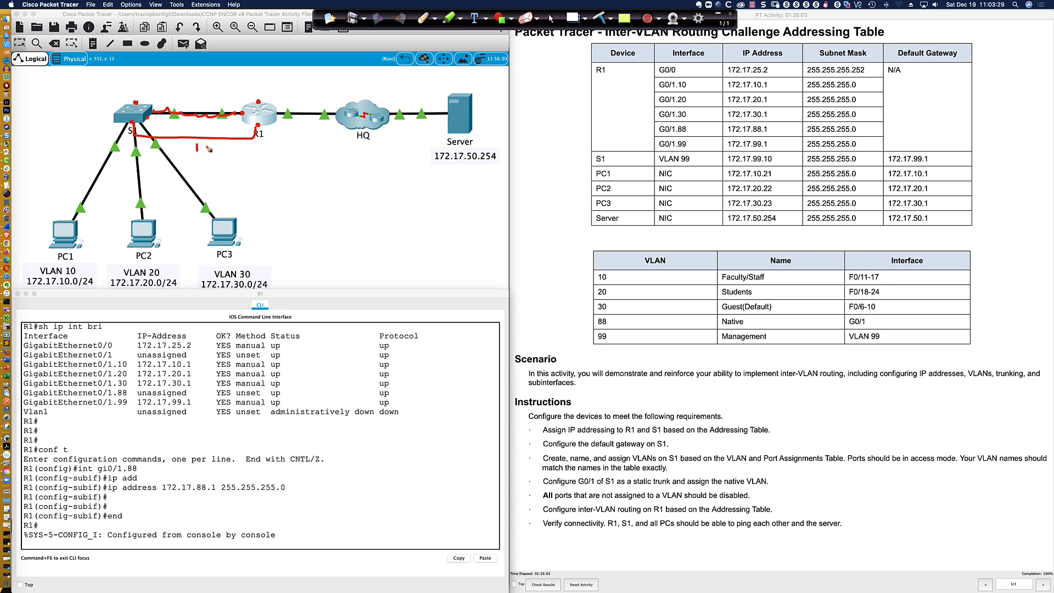
left_click_drag(208, 145, 208, 145)
mouse_move(148, 117)
left_mouse_down()
mouse_move(245, 113)
mouse_move(199, 106)
mouse_move(212, 103)
left_mouse_up()
mouse_move(137, 103)
left_mouse_down()
mouse_move(137, 87)
mouse_move(191, 76)
mouse_move(257, 77)
mouse_move(261, 103)
left_mouse_up()
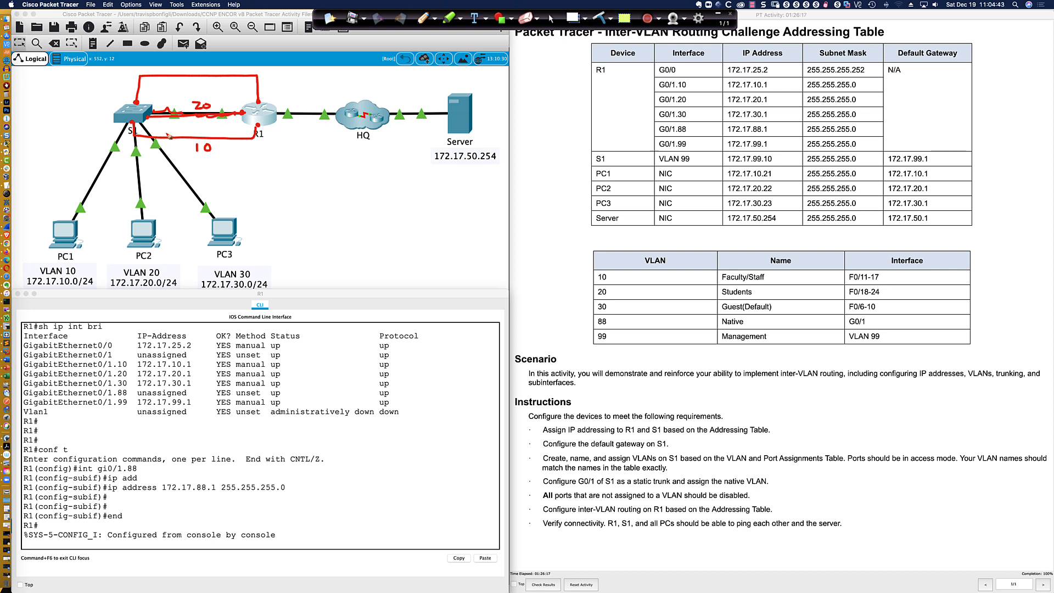
Draw three red lines fanning out from S1, label them 300, and cross out S1.
left_click_drag(124, 125, 59, 162)
left_click_drag(117, 122, 65, 138)
mouse_move(123, 113)
left_mouse_down()
mouse_move(55, 114)
mouse_move(33, 156)
left_mouse_up()
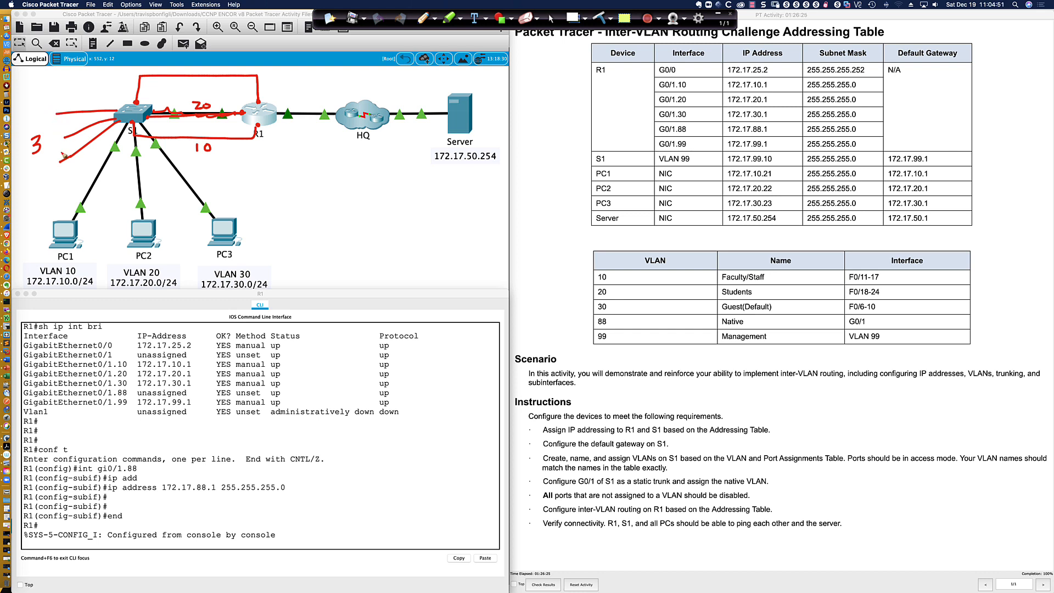
left_click_drag(50, 137, 55, 130)
left_click_drag(154, 111, 153, 115)
left_click_drag(124, 101, 123, 131)
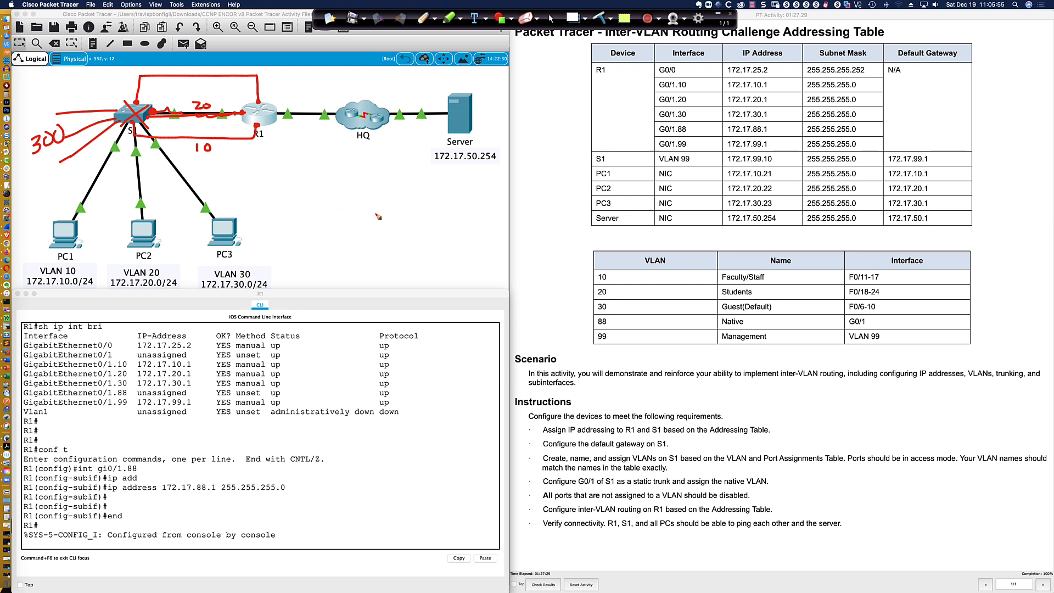
Draw a red box with an underlined L3 below HQ, cross out R1, and frame S1 and R1 together.
mouse_move(355, 188)
left_mouse_down()
mouse_move(401, 226)
mouse_move(390, 184)
mouse_move(346, 184)
mouse_move(380, 211)
mouse_move(393, 201)
mouse_move(390, 211)
left_mouse_up()
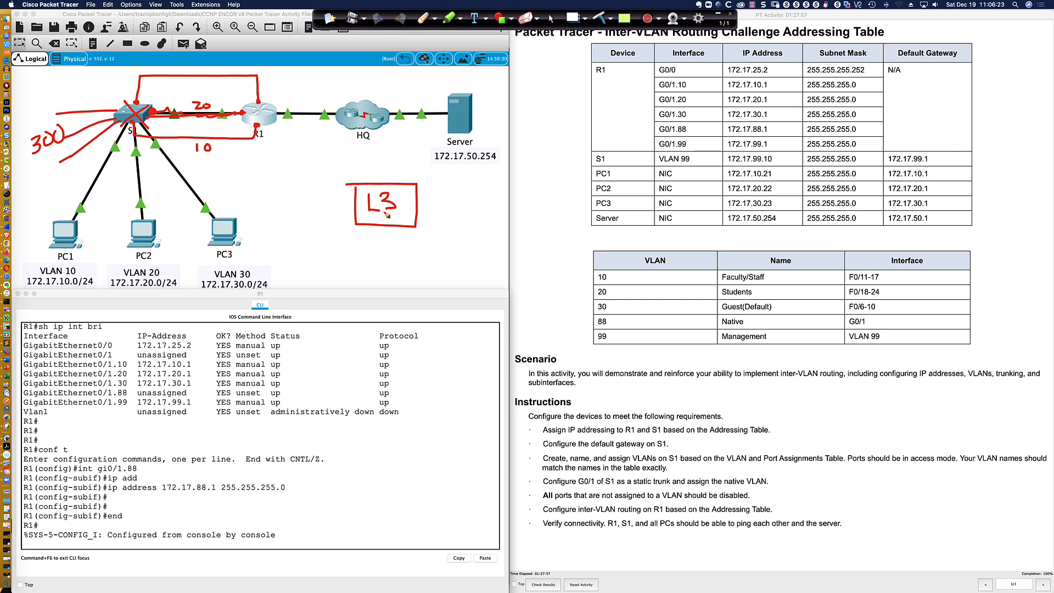
left_click_drag(371, 216, 395, 215)
left_click_drag(236, 101, 276, 135)
left_click_drag(270, 96, 251, 135)
mouse_move(266, 81)
left_mouse_down()
mouse_move(118, 84)
mouse_move(104, 100)
mouse_move(132, 138)
mouse_move(284, 141)
mouse_move(279, 89)
mouse_move(261, 83)
left_mouse_up()
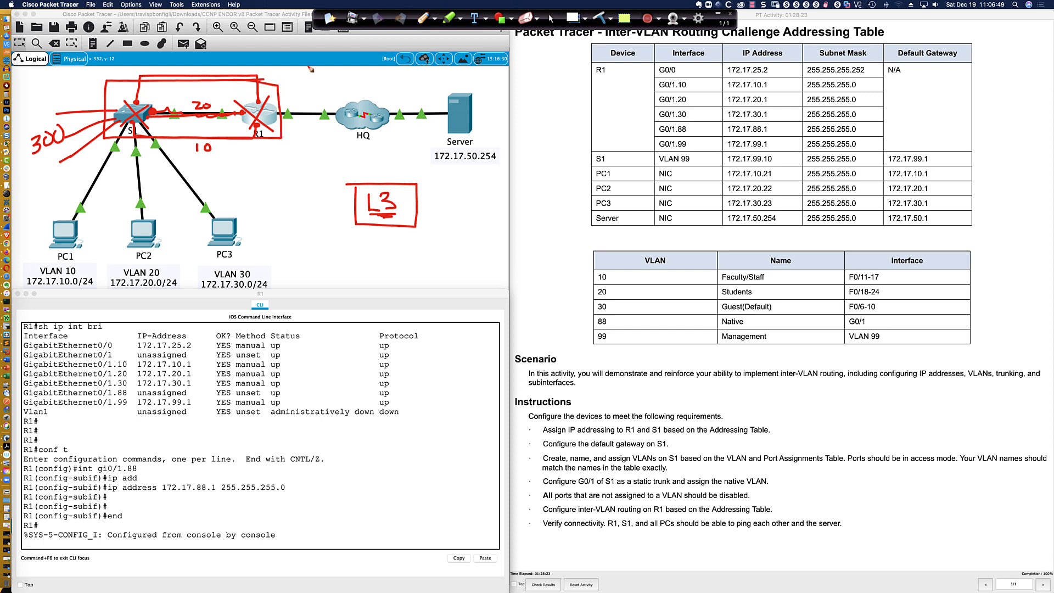
Clear the annotations, frame S1 and R1 in a red box labelled L3, and mark the link to HQ with an arrow labelled g0/0.
left_click(604, 17)
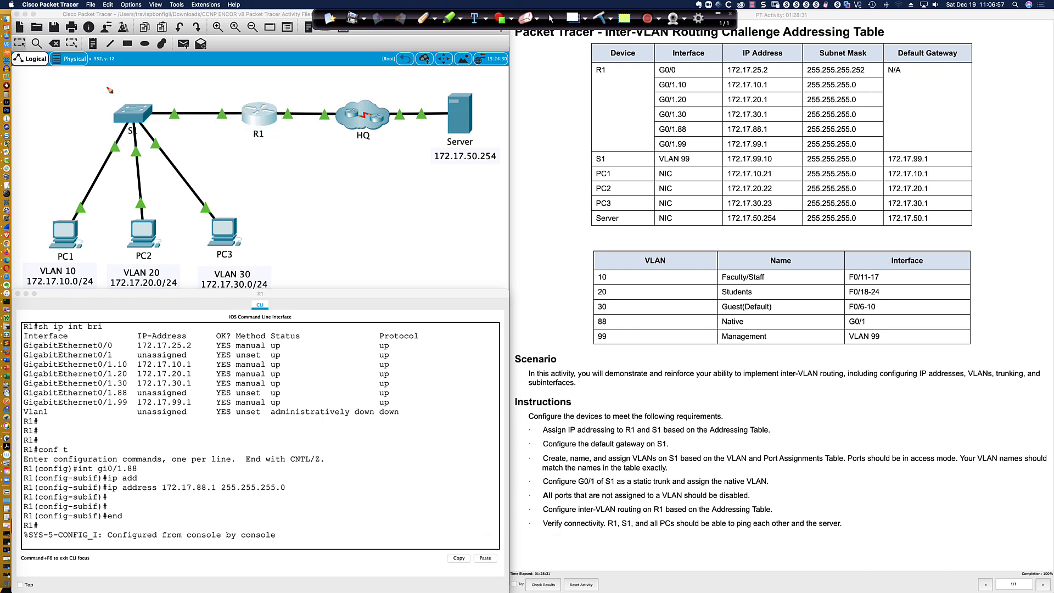
mouse_move(107, 88)
left_mouse_down()
mouse_move(108, 138)
mouse_move(291, 138)
mouse_move(287, 92)
mouse_move(107, 87)
left_mouse_up()
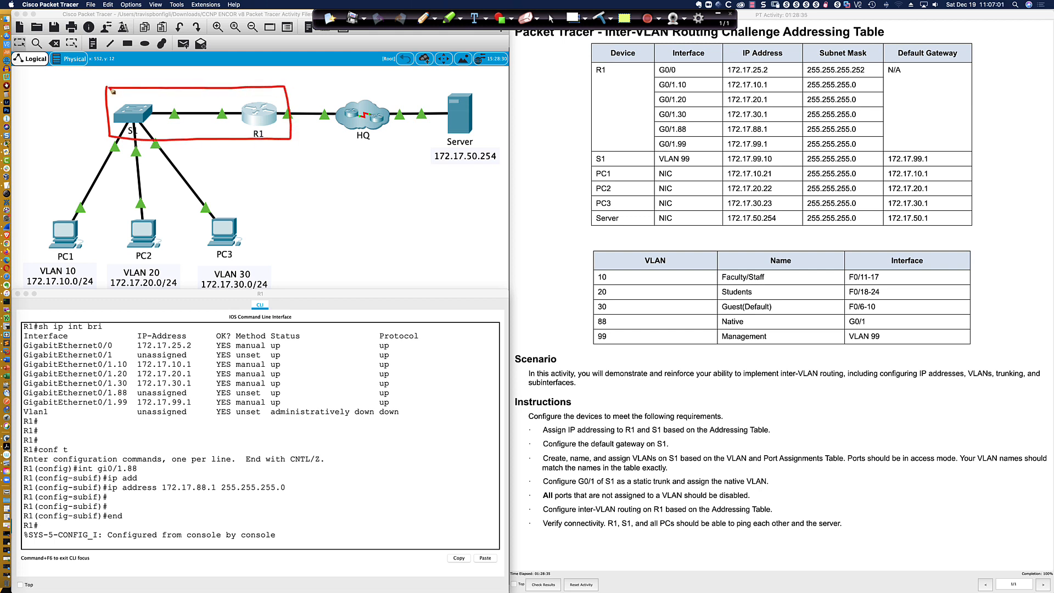
mouse_move(169, 99)
left_mouse_down()
mouse_move(185, 126)
mouse_move(201, 116)
mouse_move(199, 125)
left_mouse_up()
mouse_move(292, 114)
left_mouse_down()
mouse_move(298, 93)
mouse_move(322, 93)
left_mouse_up()
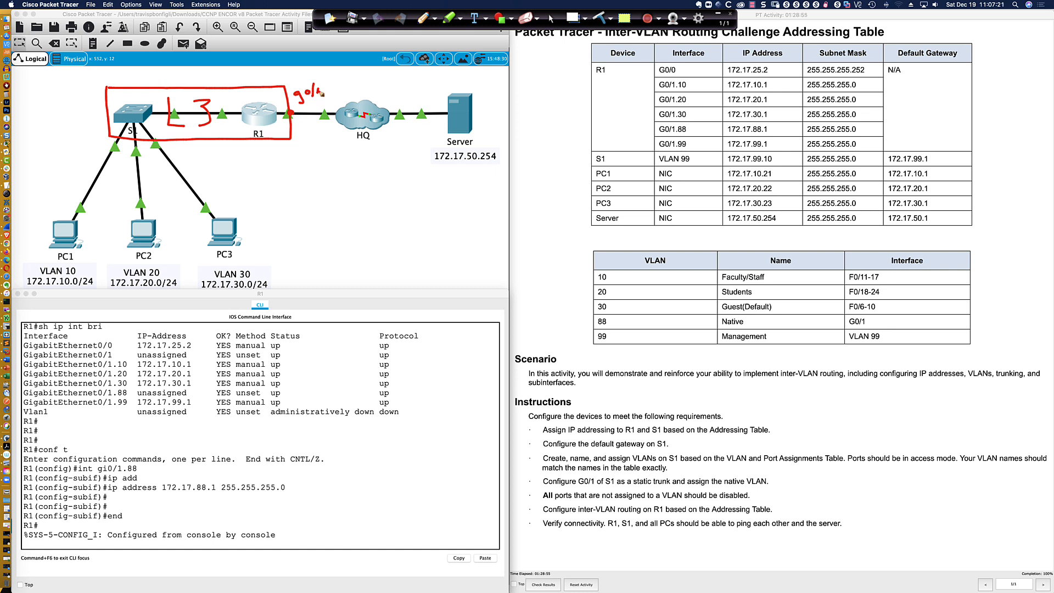
left_click_drag(318, 91, 319, 90)
mouse_move(291, 113)
left_mouse_down()
mouse_move(353, 116)
mouse_move(338, 116)
left_mouse_up()
Mark the three PC connections on the L3 box's lower edge with red dots, and cross out S1 and R1.
left_click(118, 138)
left_click(133, 140)
left_click(156, 140)
left_click_drag(123, 107, 144, 126)
left_click_drag(148, 106, 123, 128)
mouse_move(244, 107)
left_mouse_down()
mouse_move(269, 125)
mouse_move(249, 126)
left_mouse_up()
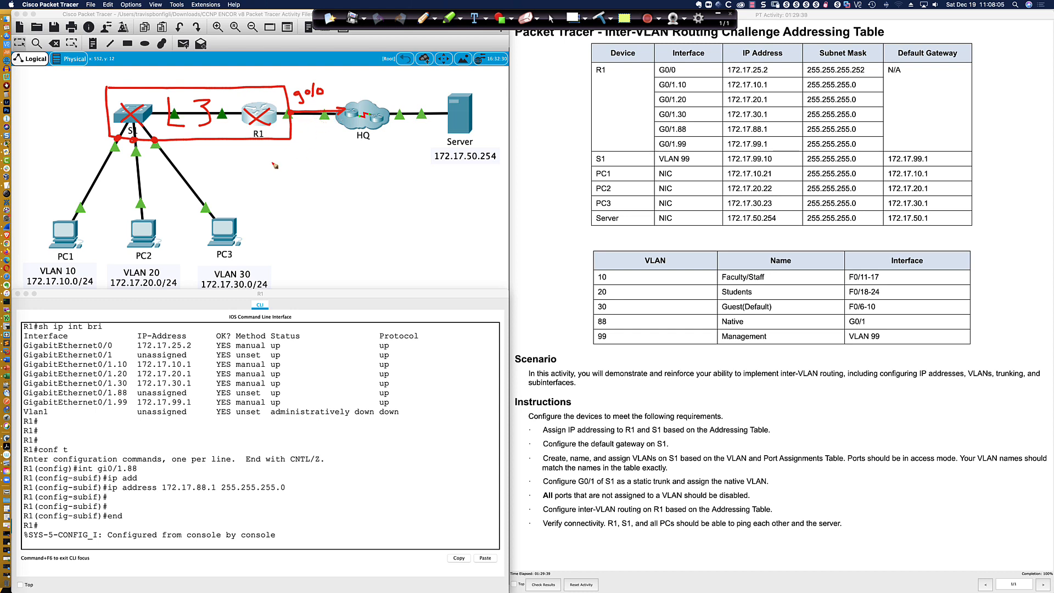
Sketch a circled R1 with a link line below the L3 box, clear all annotations, and return to the normal cursor.
left_click_drag(273, 163, 341, 172)
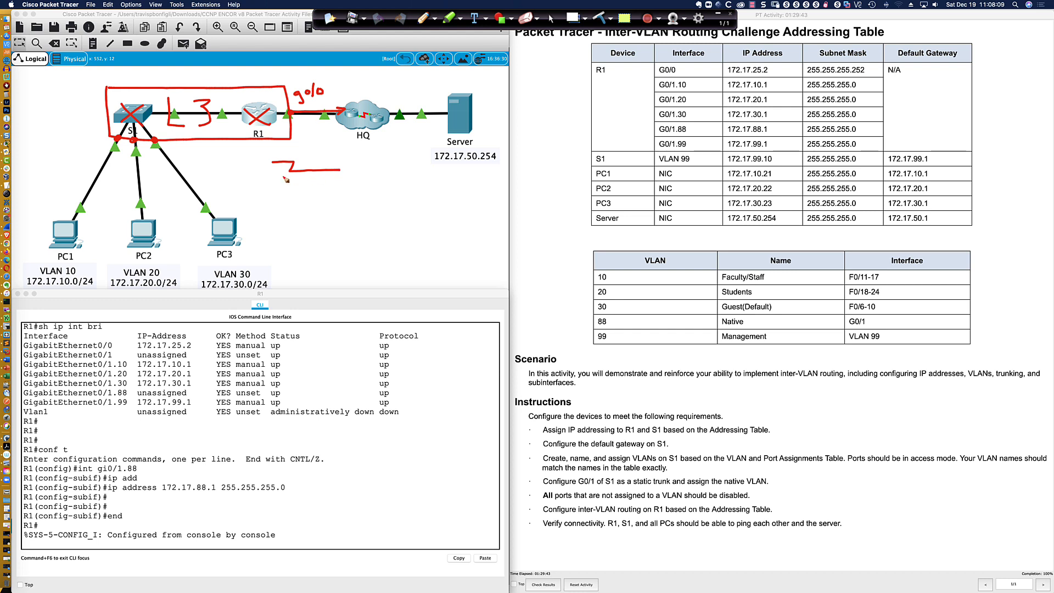
left_click_drag(273, 163, 258, 162)
mouse_move(260, 155)
left_mouse_down()
mouse_move(235, 160)
mouse_move(271, 174)
mouse_move(249, 161)
mouse_move(238, 177)
mouse_move(252, 160)
mouse_move(254, 170)
left_mouse_up()
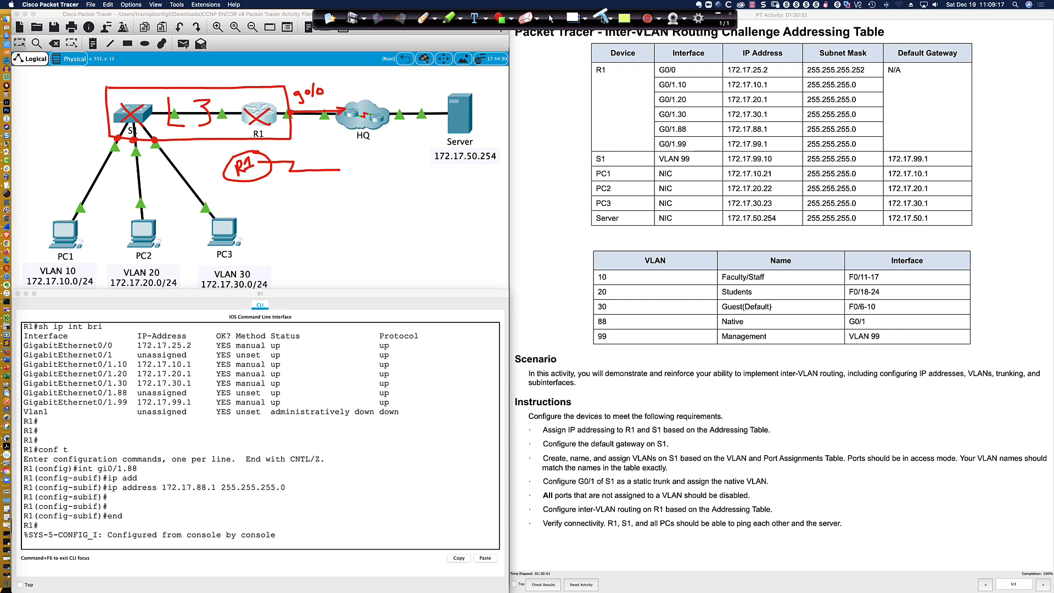
left_click(551, 18)
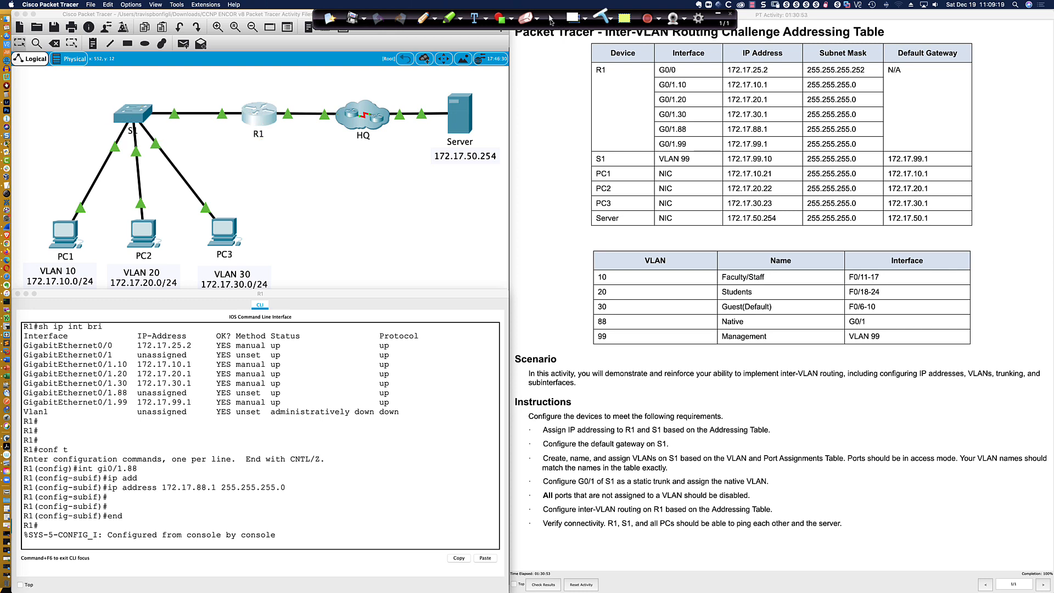
left_click(551, 18)
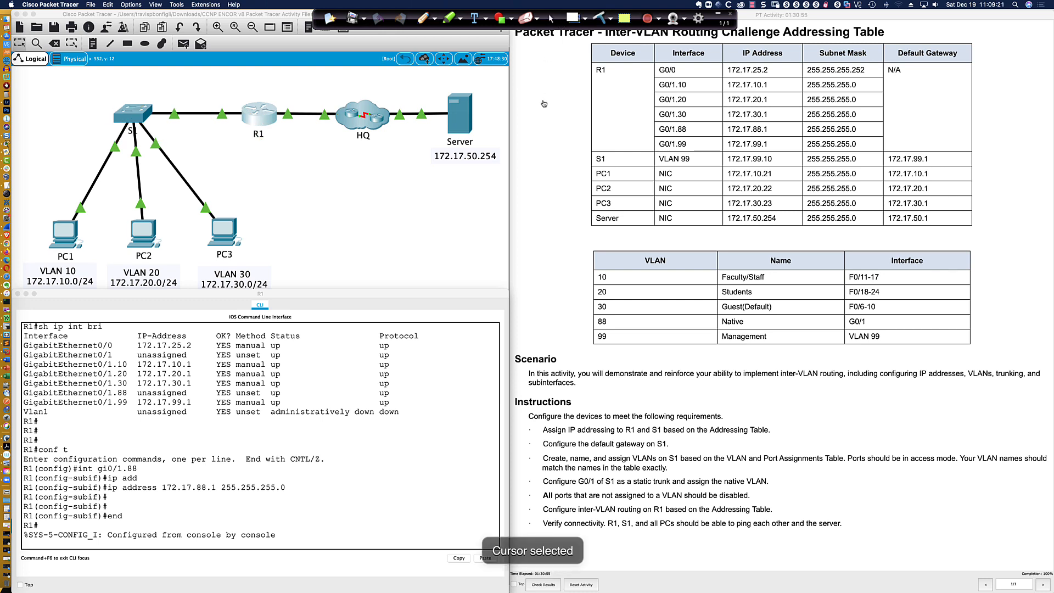
Switch to the presentation's title slide and minimise the annotation toolbar.
key("super+Tab")
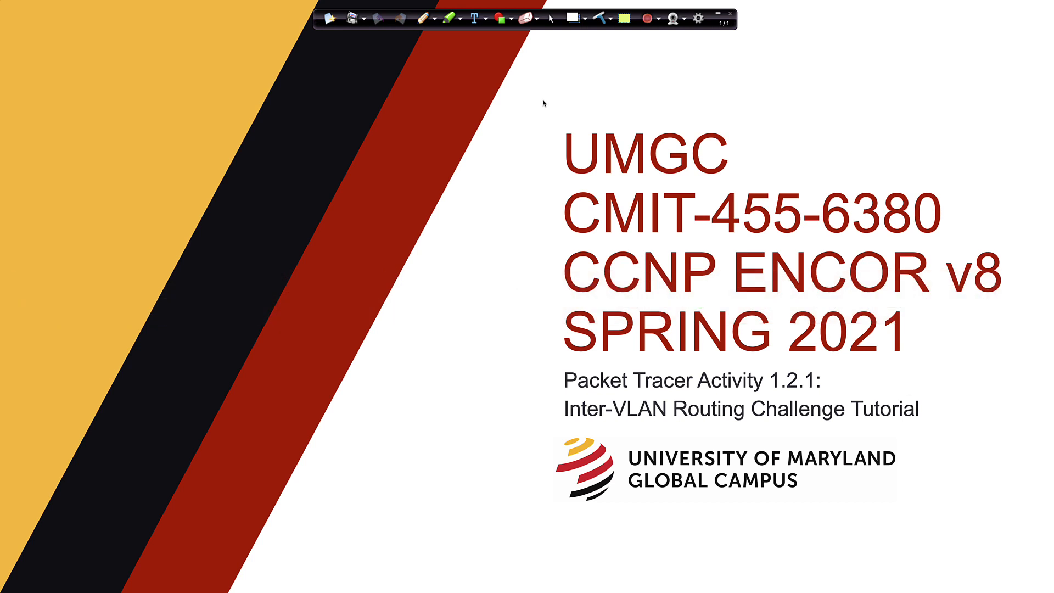
left_click(719, 14)
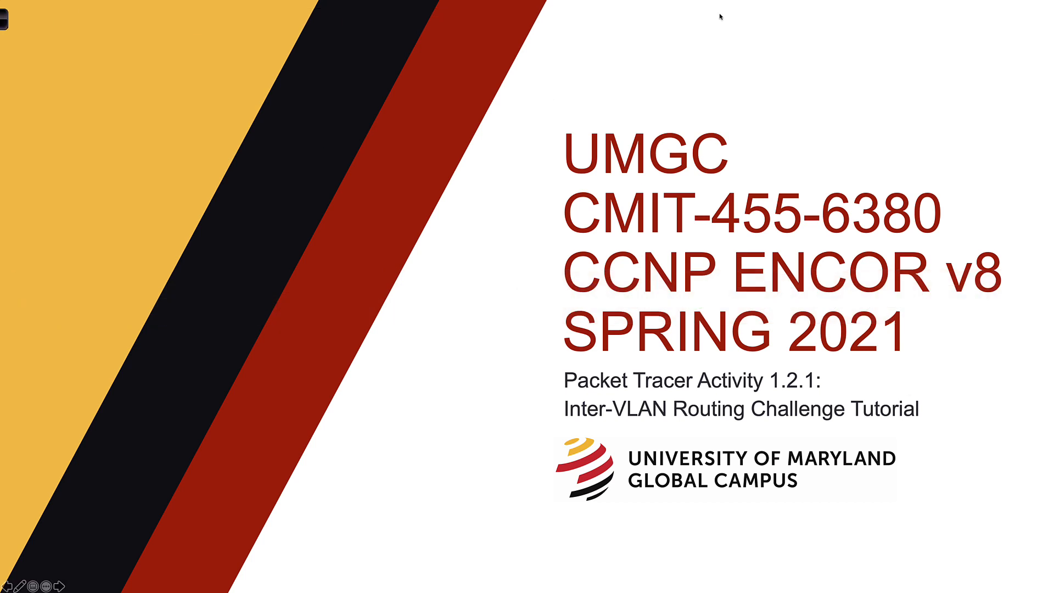